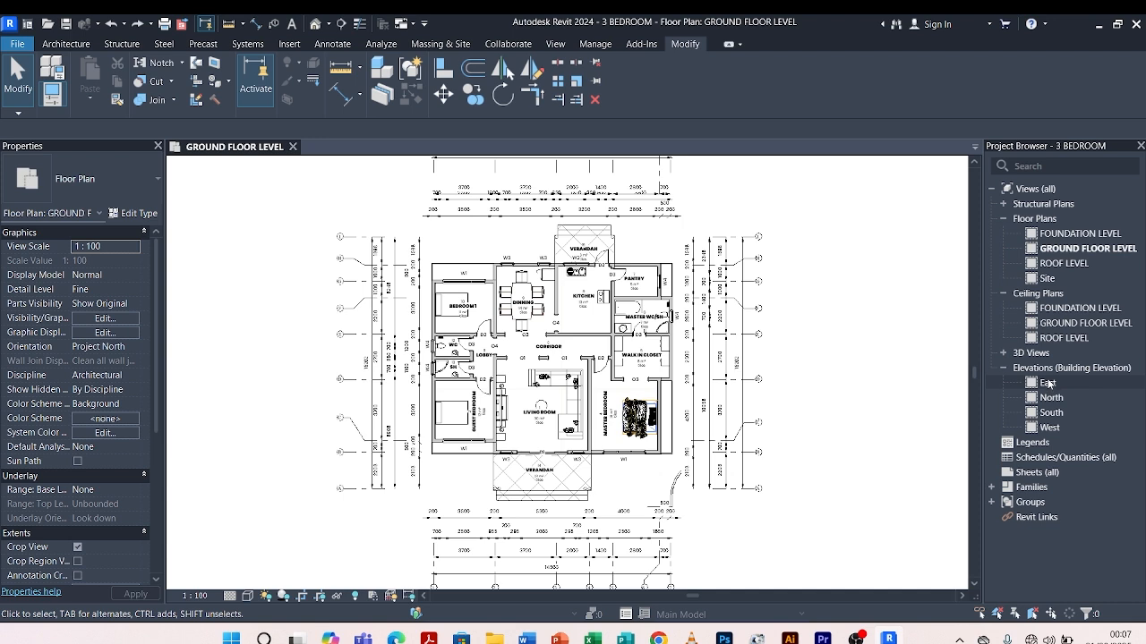
# Open the East elevation view and show its crop region with view cropping on.
pyautogui.doubleClick(1052, 383)
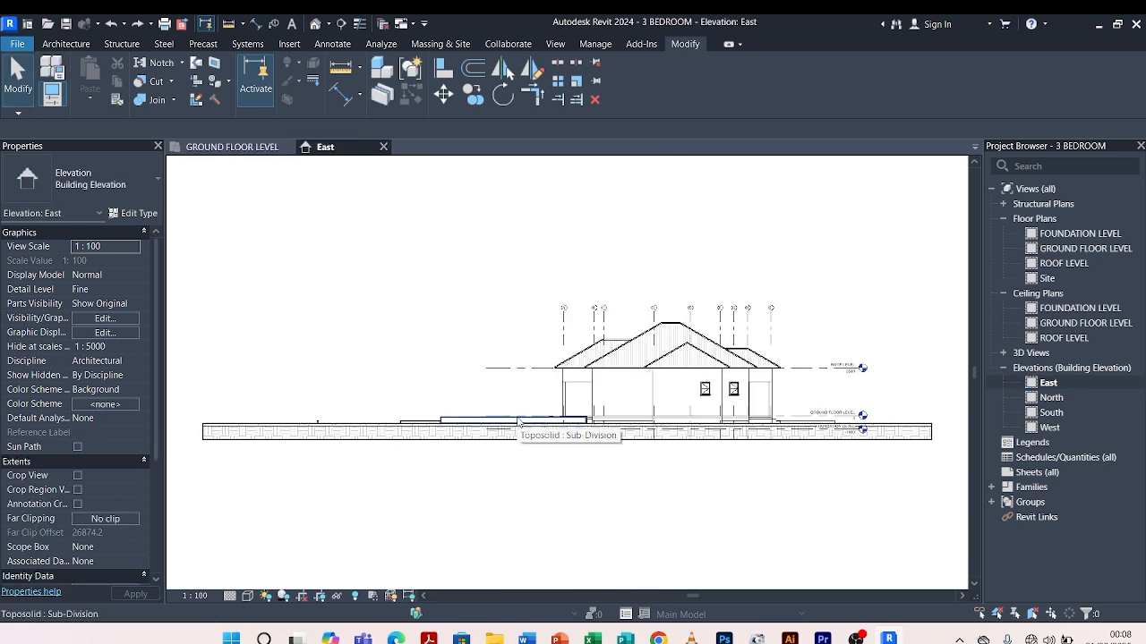
pyautogui.scroll(-1, 507, 419)
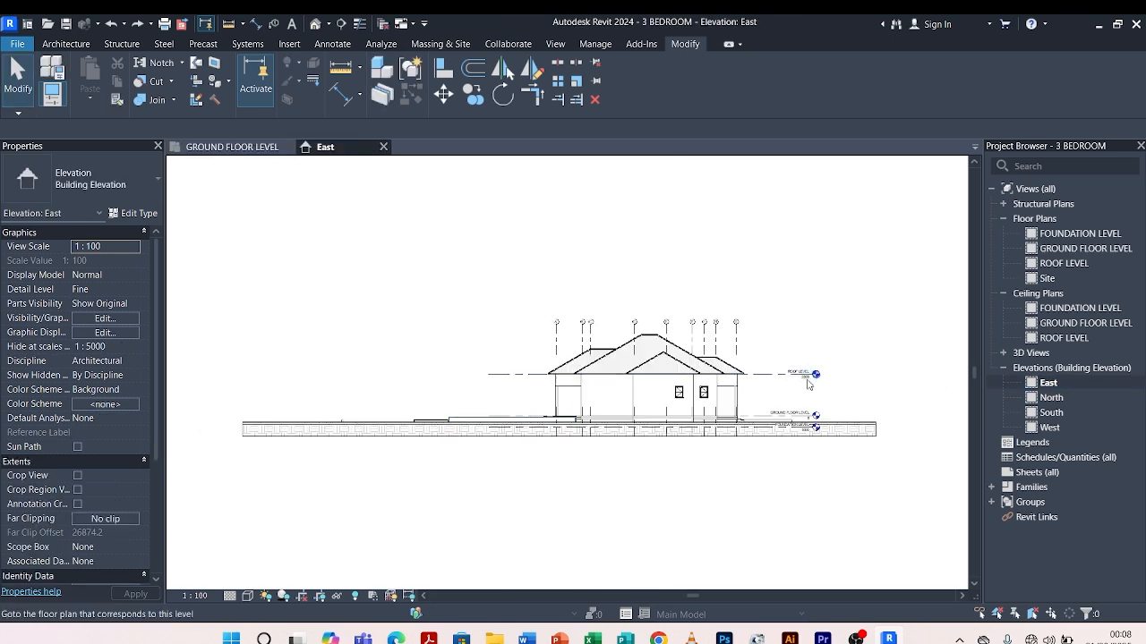
pyautogui.scroll(1, 805, 385)
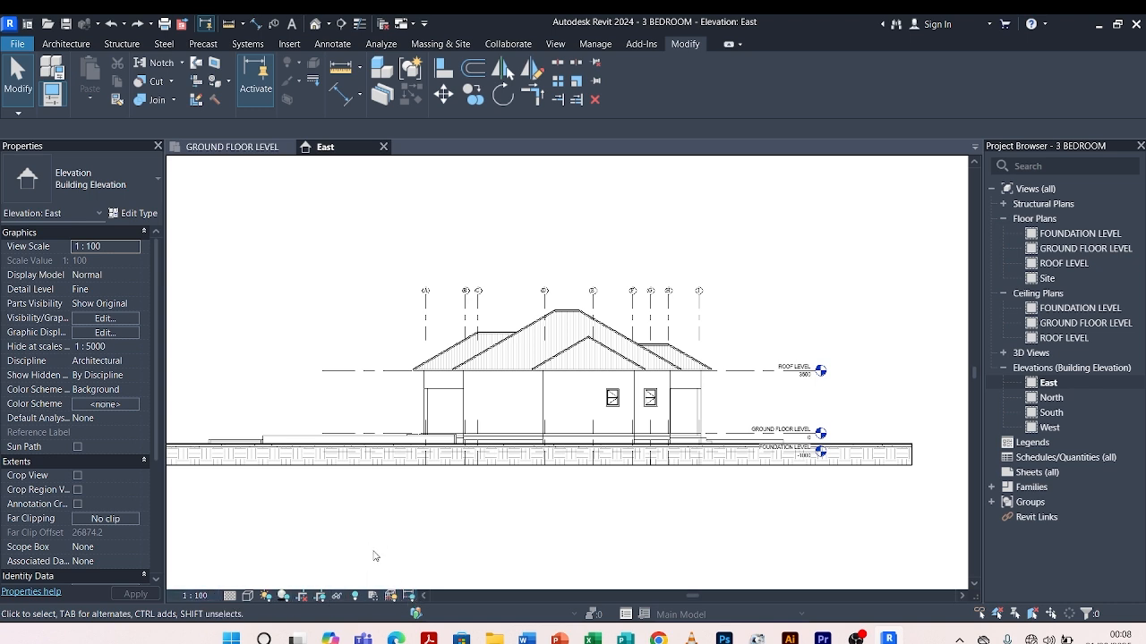
pyautogui.click(322, 597)
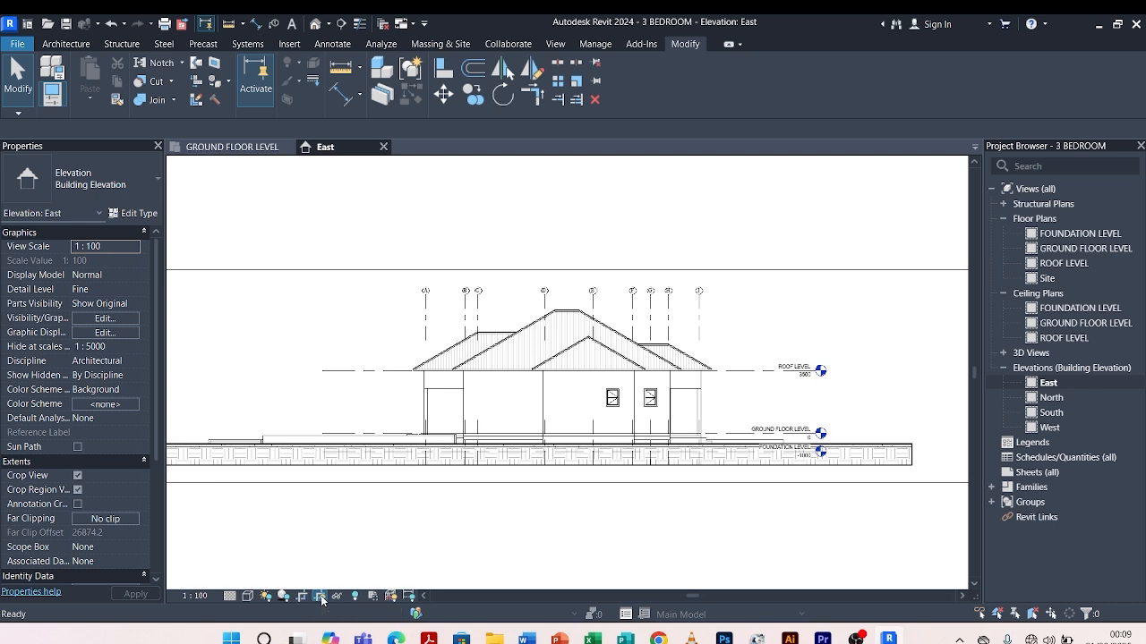
# Pull both side edges of the East elevation's crop region in close to the house, cutting off the excess terrain.
pyautogui.scroll(-4, 675, 456)
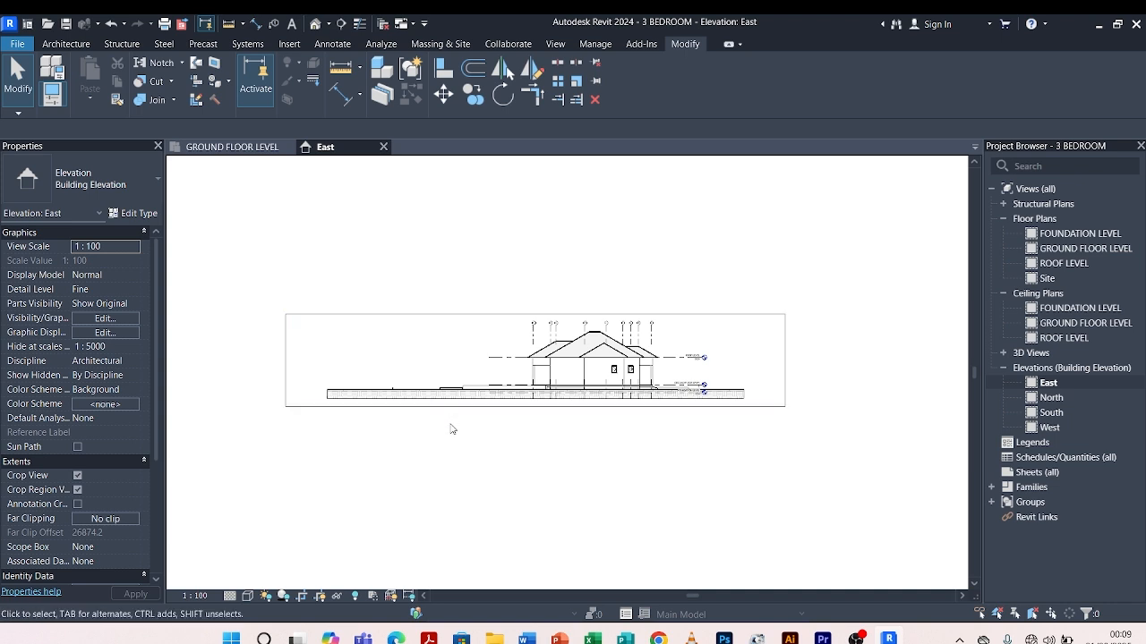
pyautogui.click(444, 315)
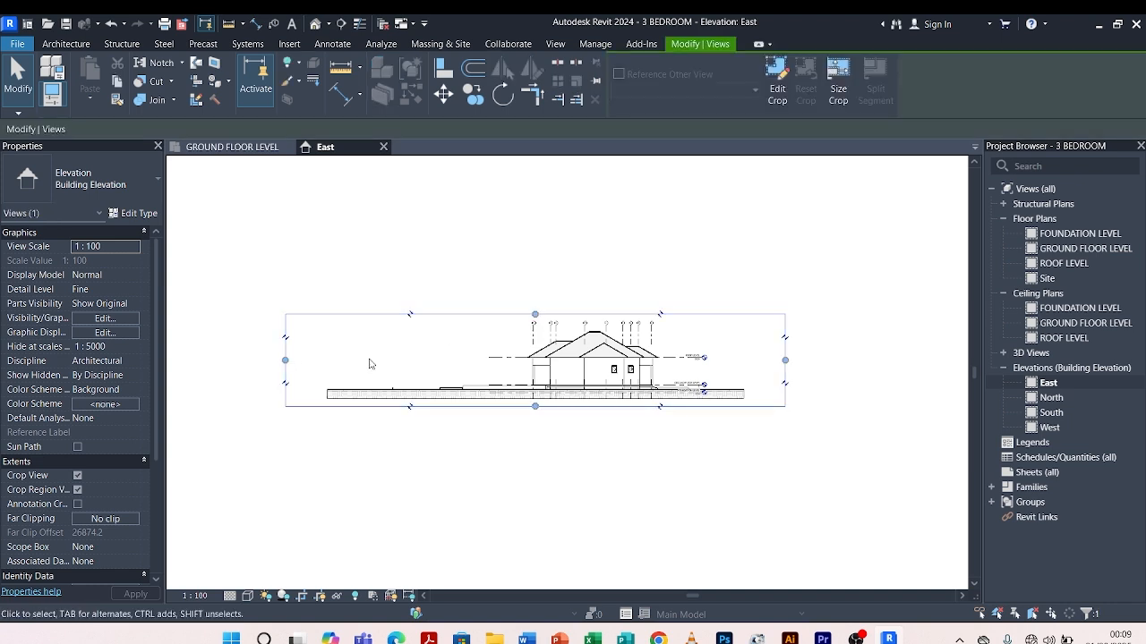
pyautogui.scroll(2, 322, 383)
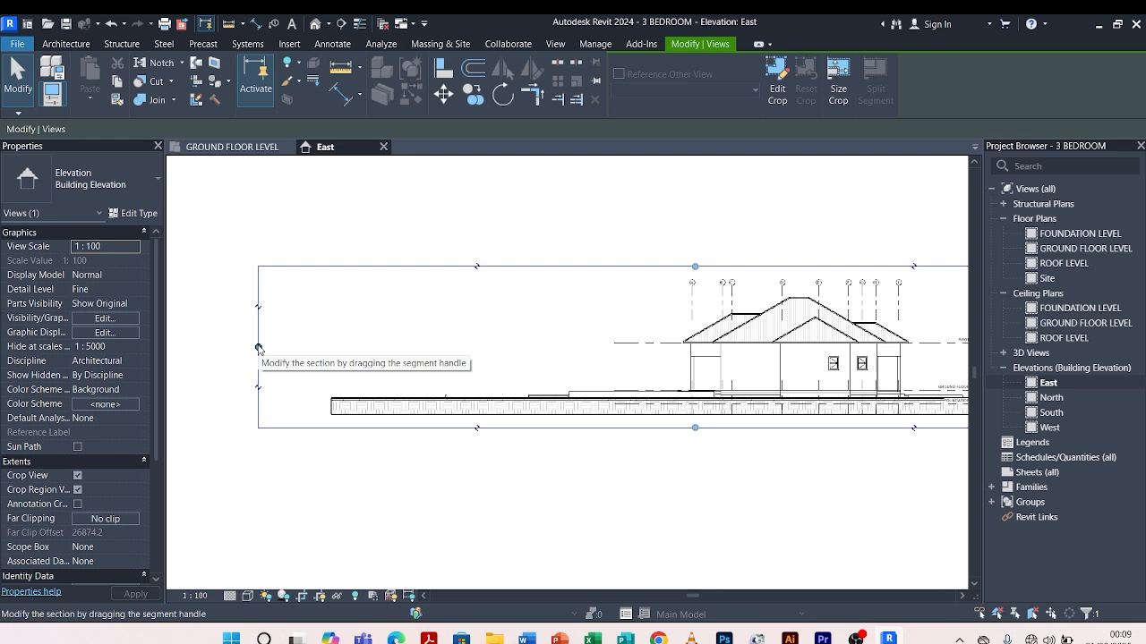
pyautogui.moveTo(259, 348); pyautogui.dragTo(302, 345)
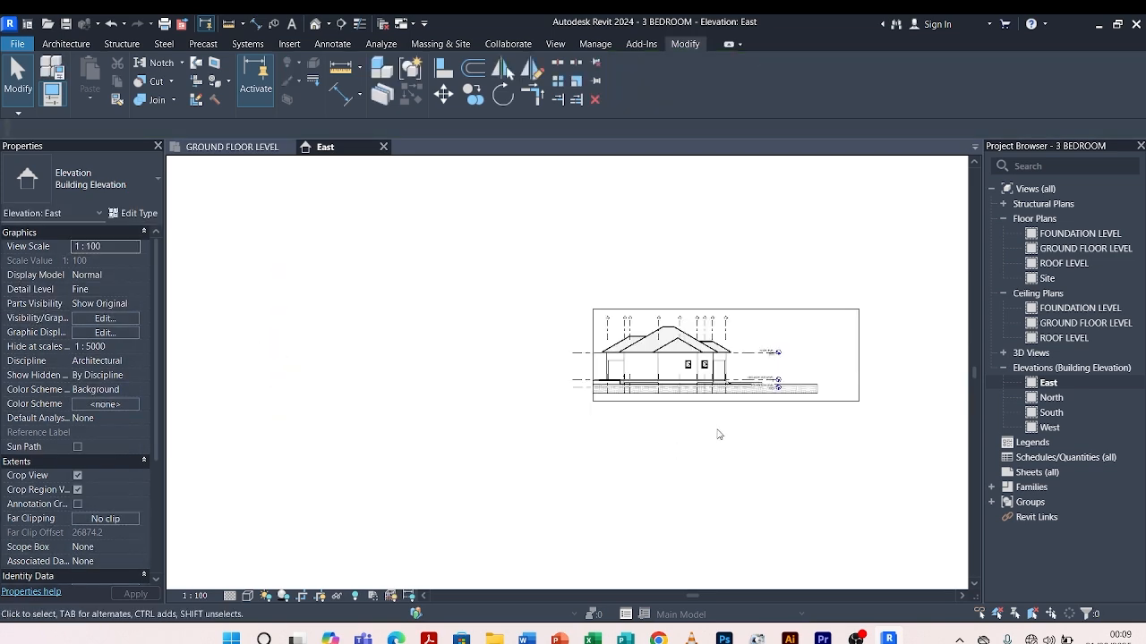
pyautogui.scroll(3, 766, 425)
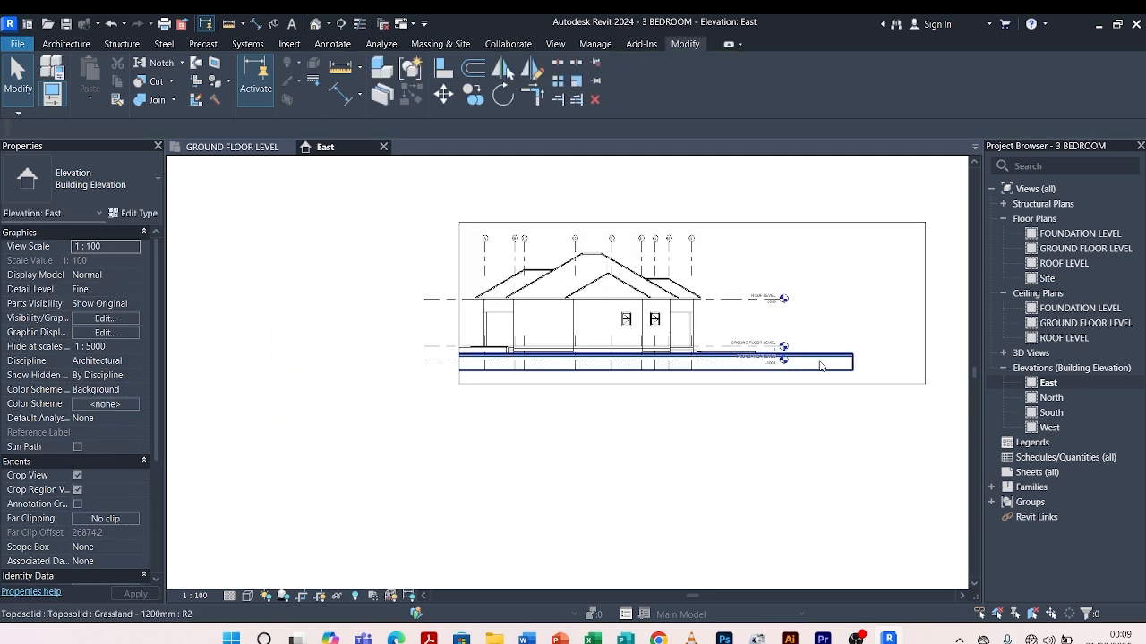
pyautogui.click(925, 303)
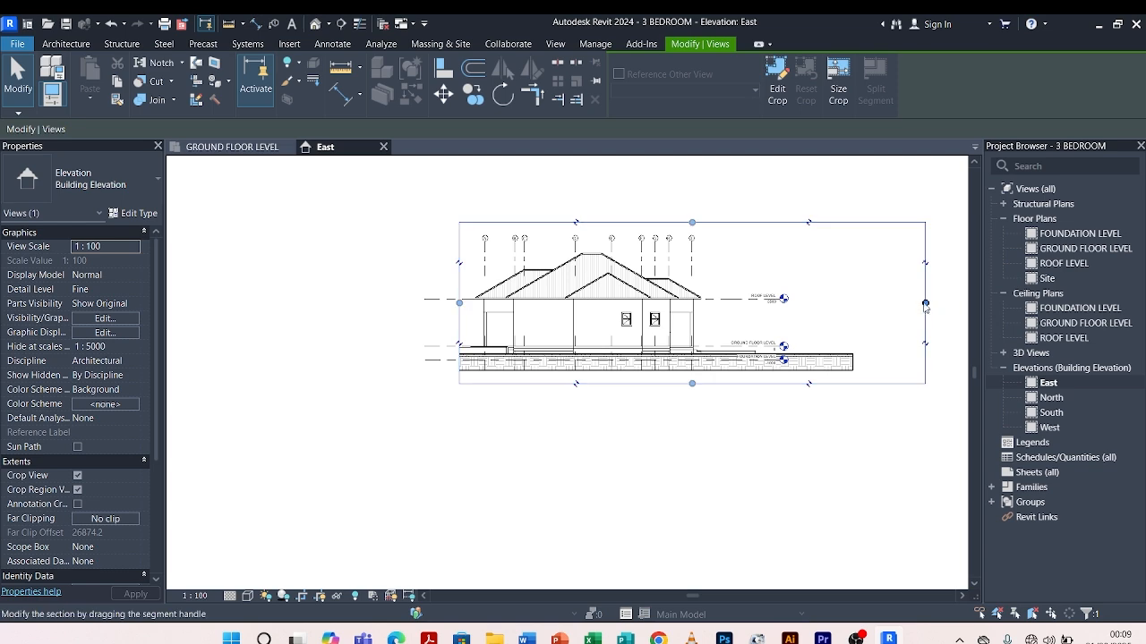
pyautogui.moveTo(925, 306); pyautogui.dragTo(718, 327)
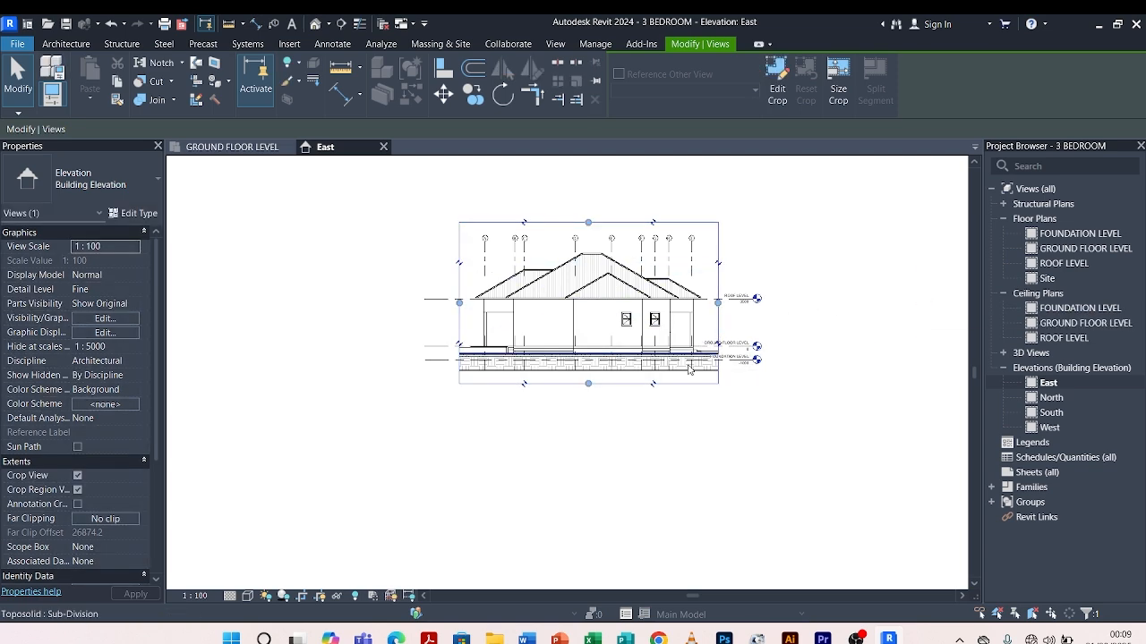
# Raise the crop region's bottom edge to the foundation level line and hide the crop boundary.
pyautogui.scroll(4, 583, 416)
pyautogui.scroll(-2, 586, 456)
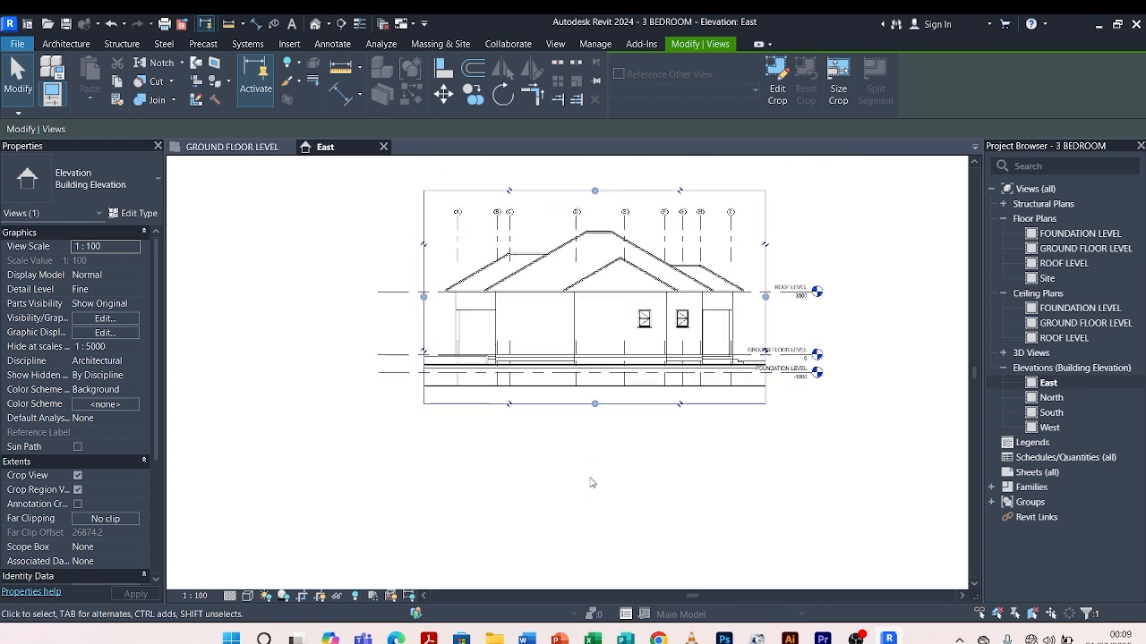
pyautogui.scroll(3, 594, 403)
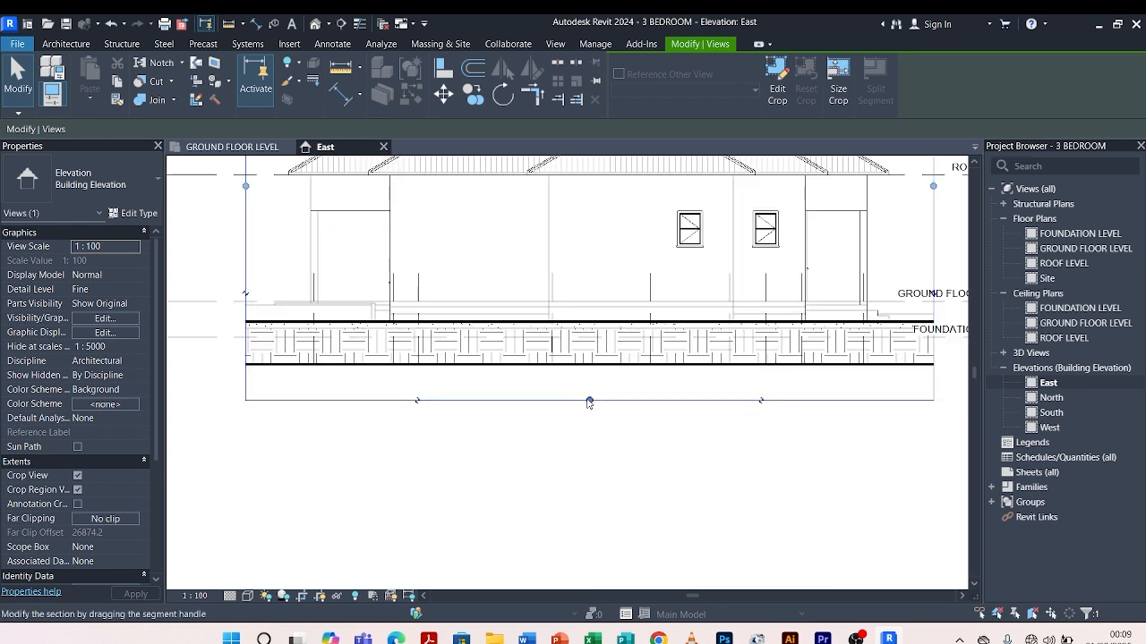
pyautogui.moveTo(589, 403); pyautogui.dragTo(593, 345)
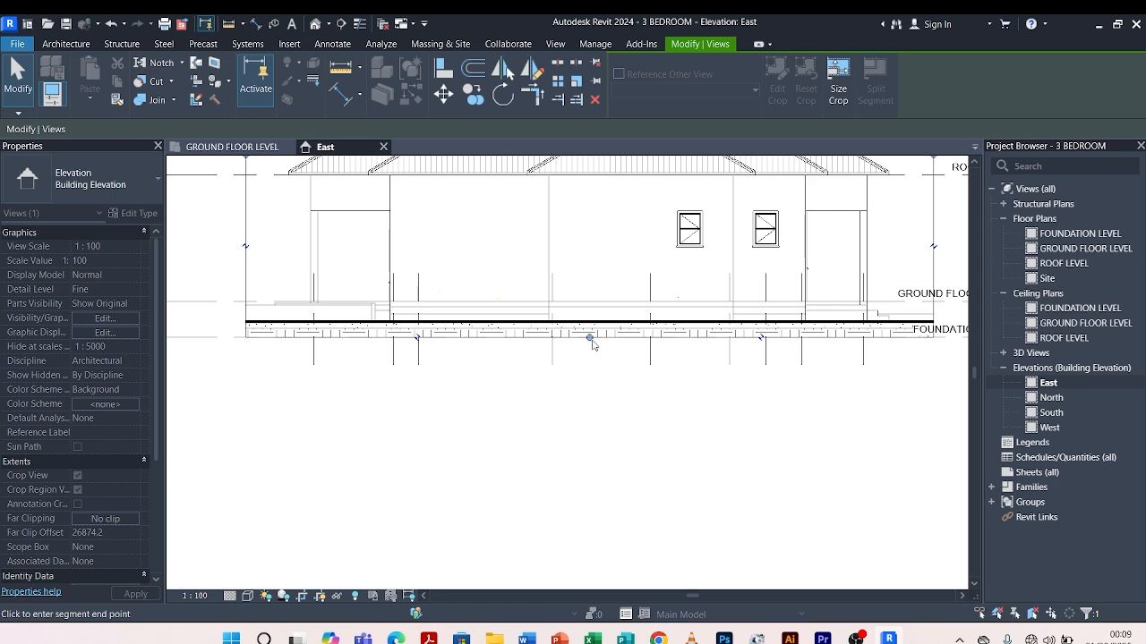
pyautogui.scroll(-3, 604, 419)
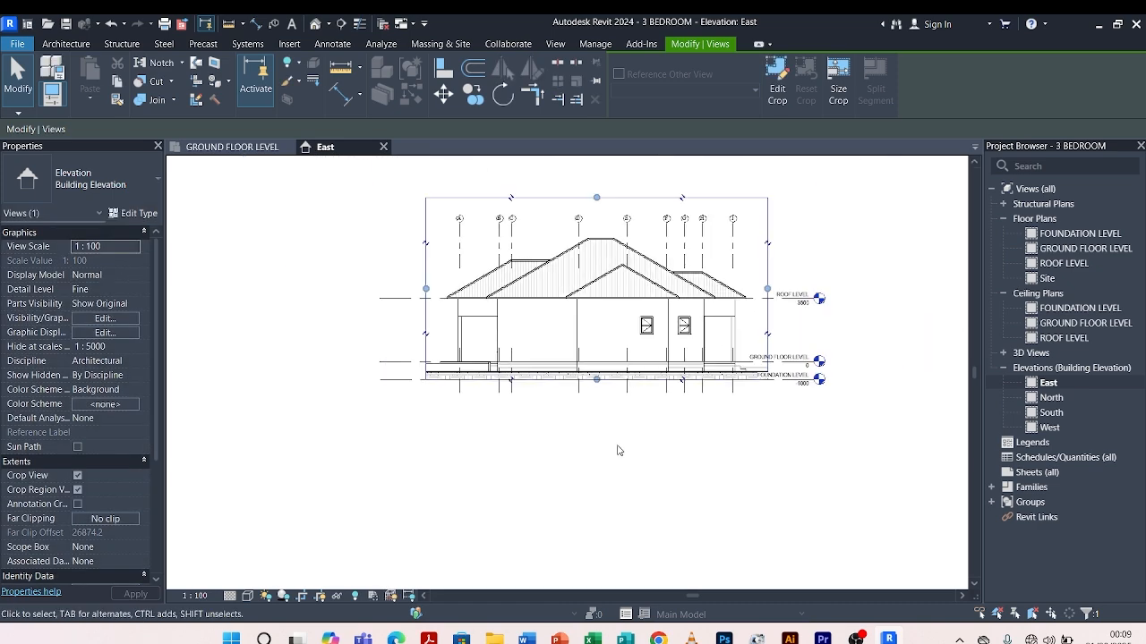
pyautogui.click(616, 450)
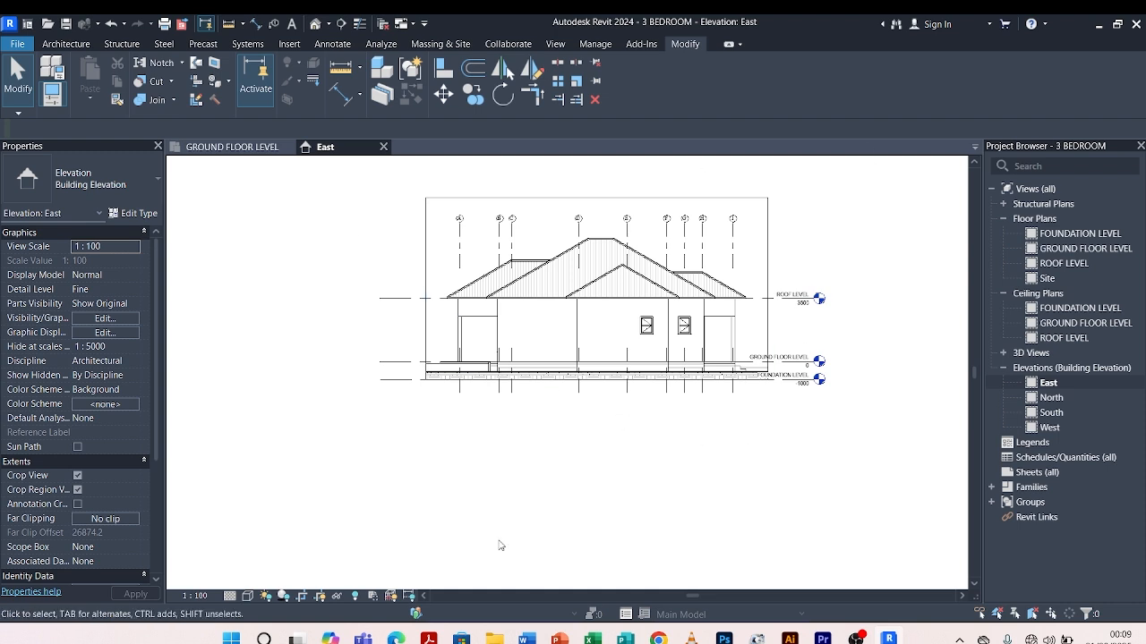
pyautogui.click(321, 597)
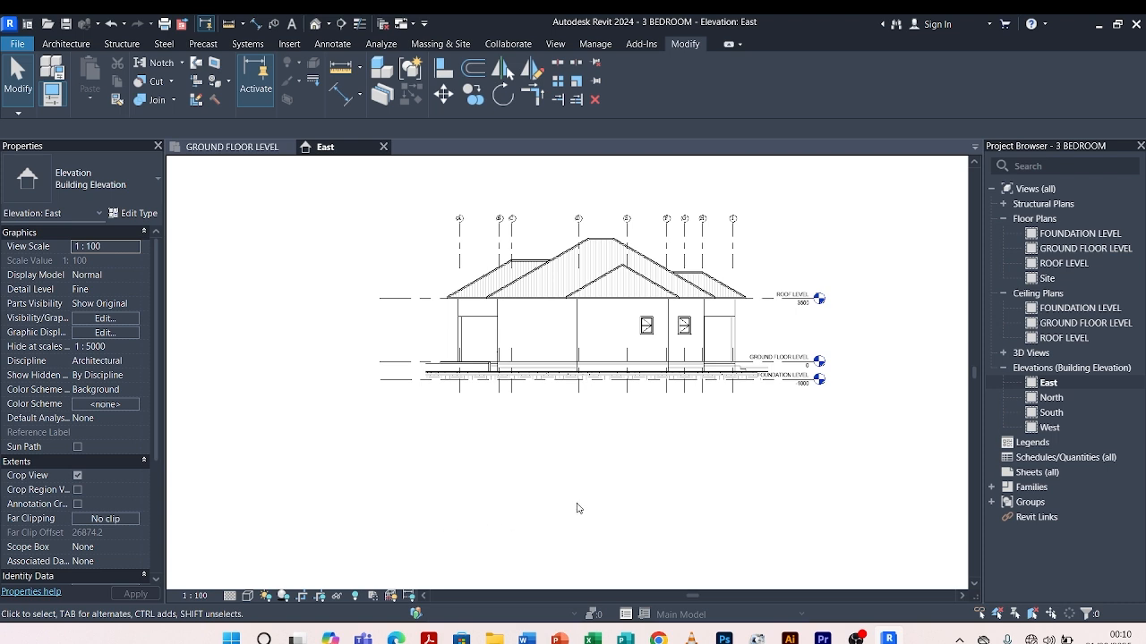
# Place a continuous aligned dimension string from FOUNDATION LEVEL through GROUND FLOOR LEVEL to ROOF LEVEL, beside the house at the level lines' plain ends.
pyautogui.scroll(-1, 582, 506)
pyautogui.scroll(1, 644, 249)
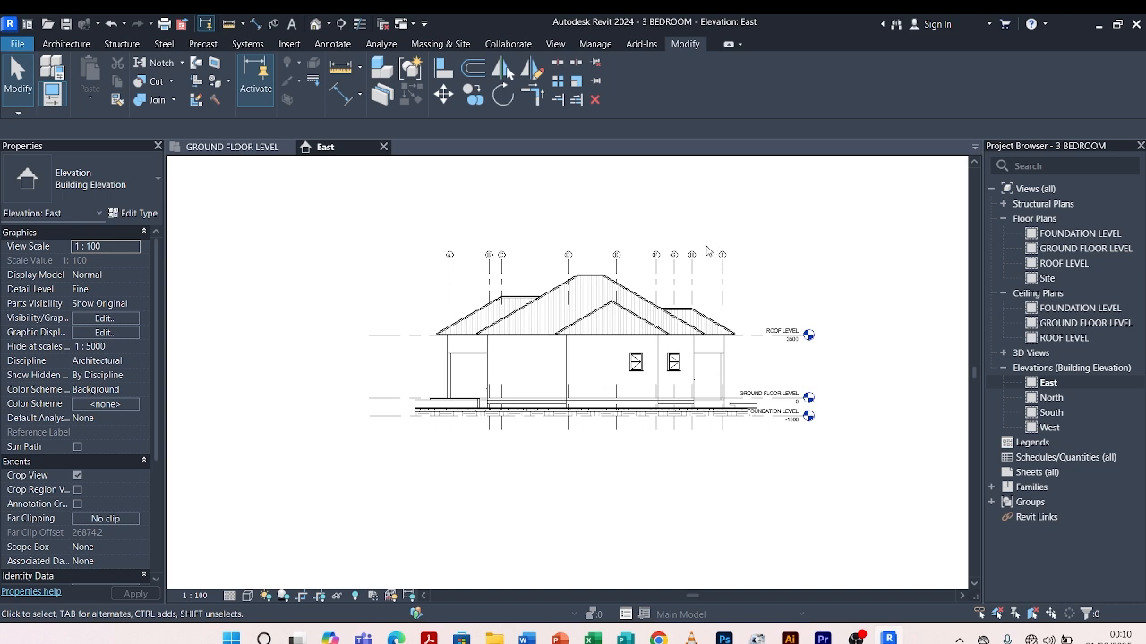
pyautogui.scroll(2, 604, 375)
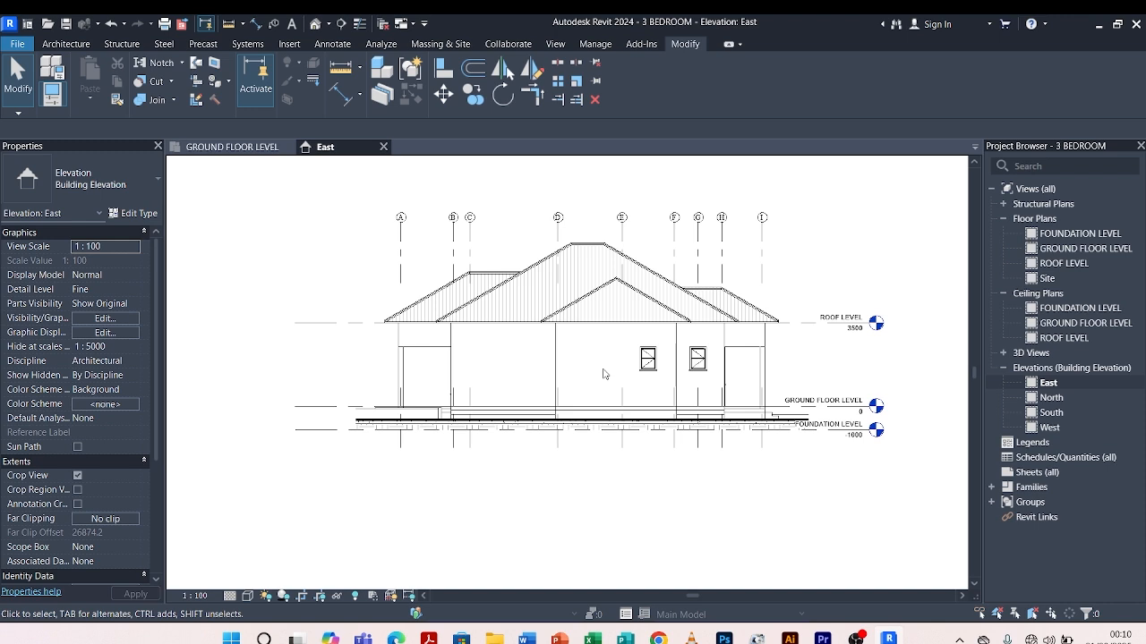
pyautogui.scroll(-1, 604, 374)
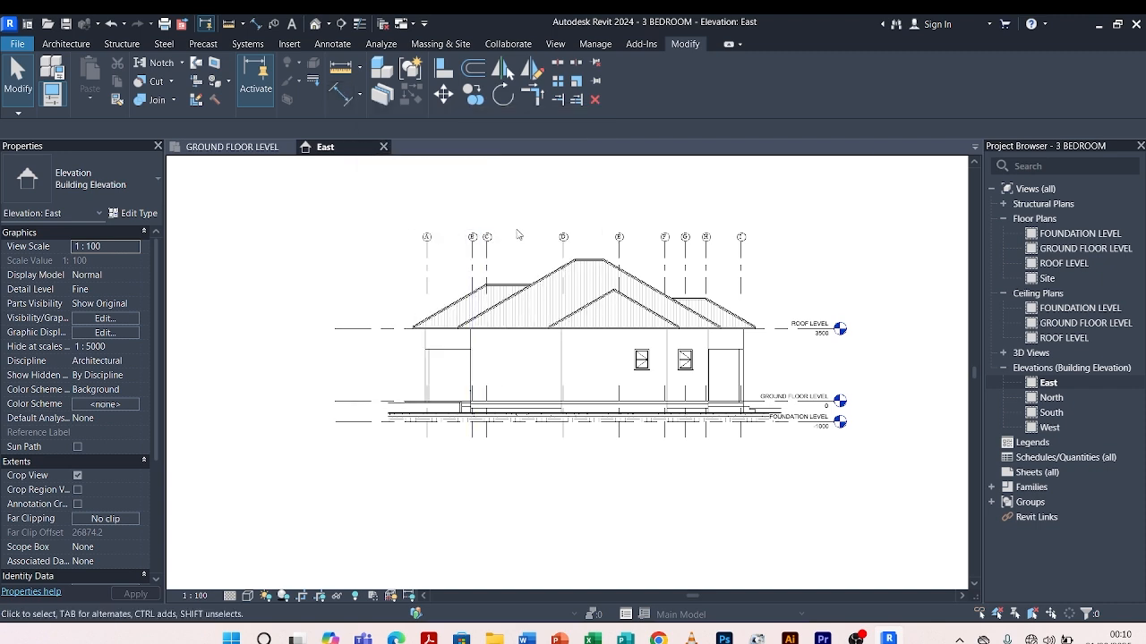
pyautogui.press('d')
pyautogui.press('i')
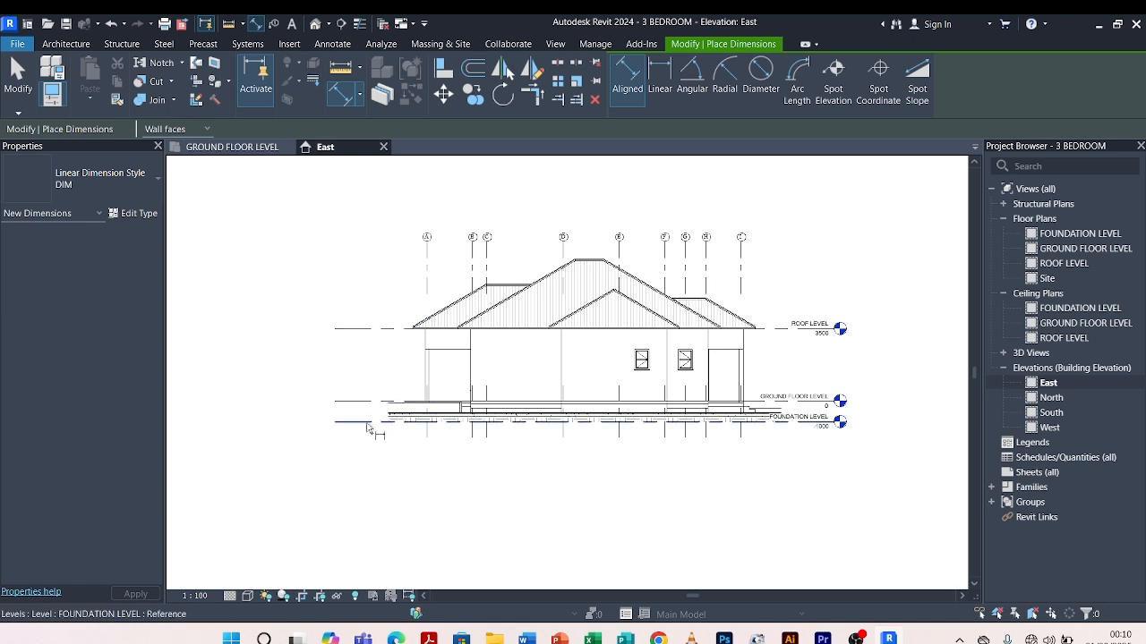
pyautogui.scroll(3, 341, 428)
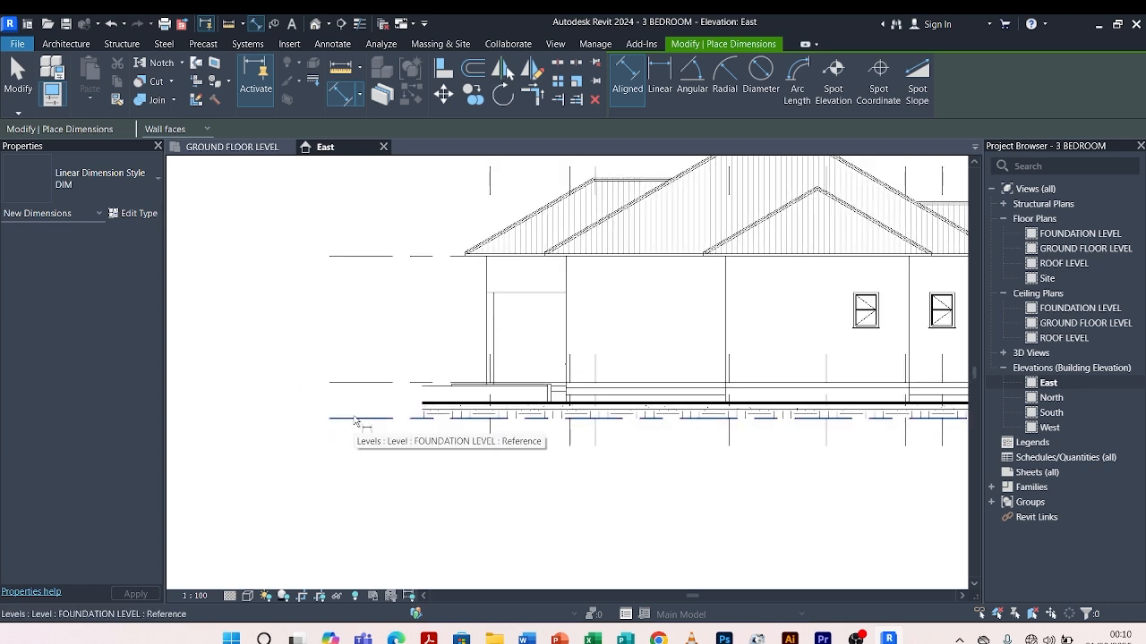
pyautogui.click(355, 416)
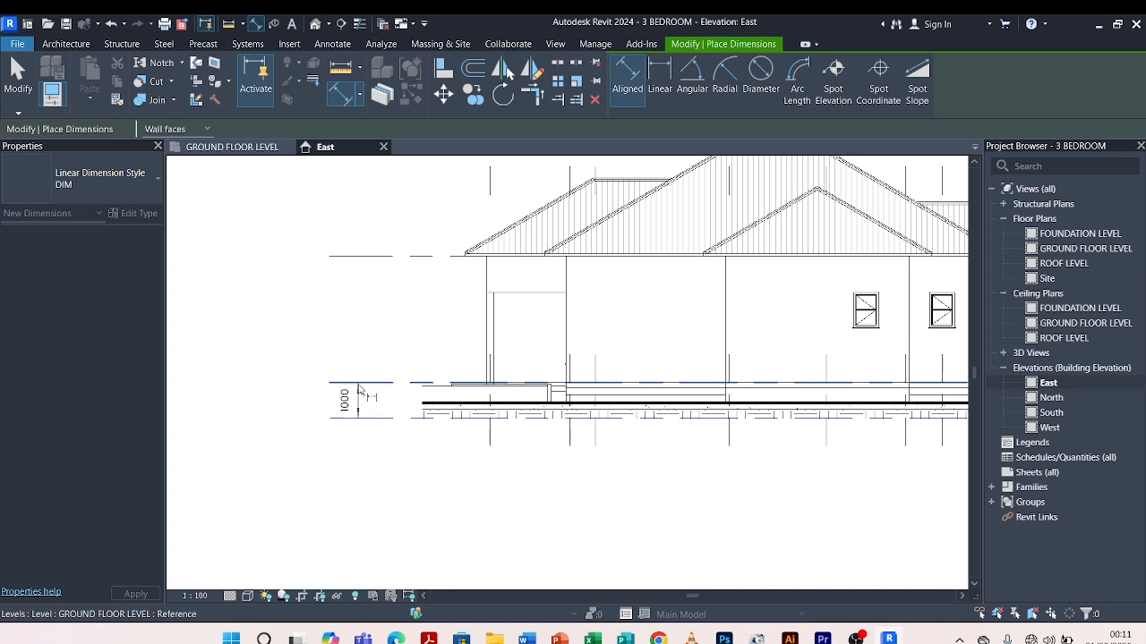
pyautogui.click(358, 385)
pyautogui.scroll(1, 360, 336)
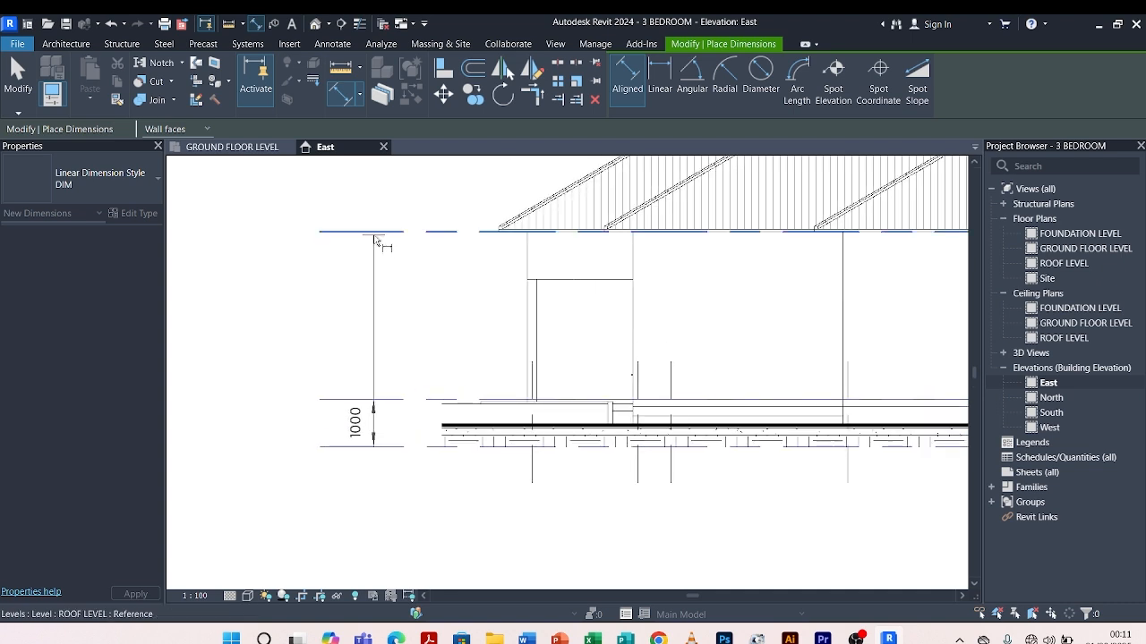
pyautogui.click(374, 239)
pyautogui.scroll(1, 362, 324)
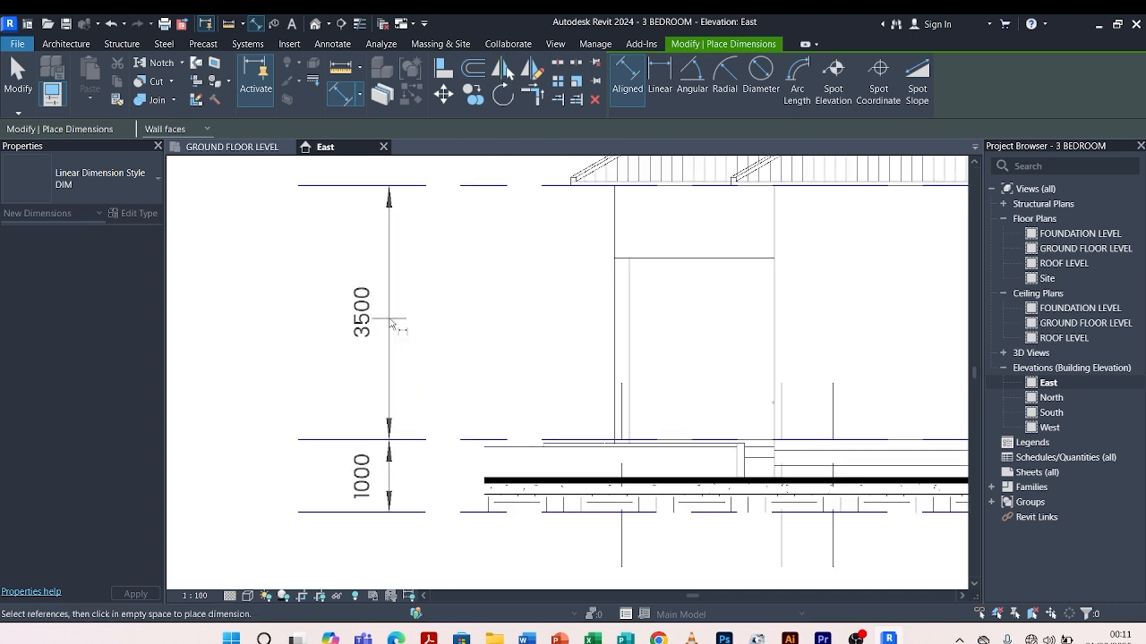
pyautogui.click(399, 287)
pyautogui.scroll(-3, 420, 234)
pyautogui.scroll(3, 416, 239)
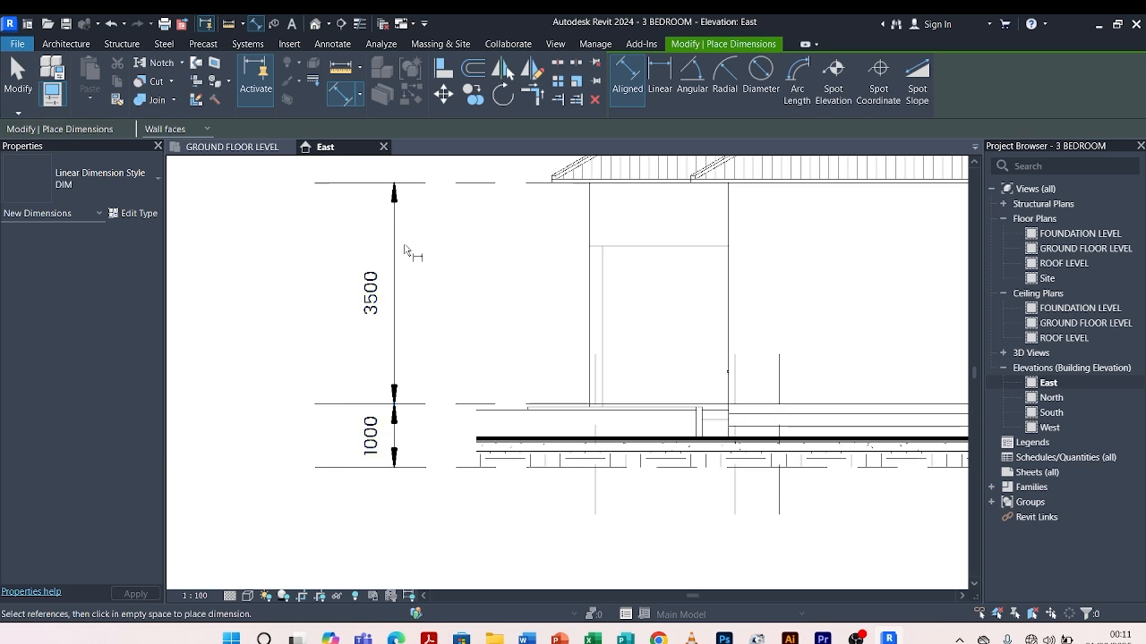
pyautogui.press('Escape')
pyautogui.press('Escape')
# Duplicate the level dimension string's DIM type as a new type named "level dim".
pyautogui.click(397, 238)
pyautogui.scroll(-2, 355, 369)
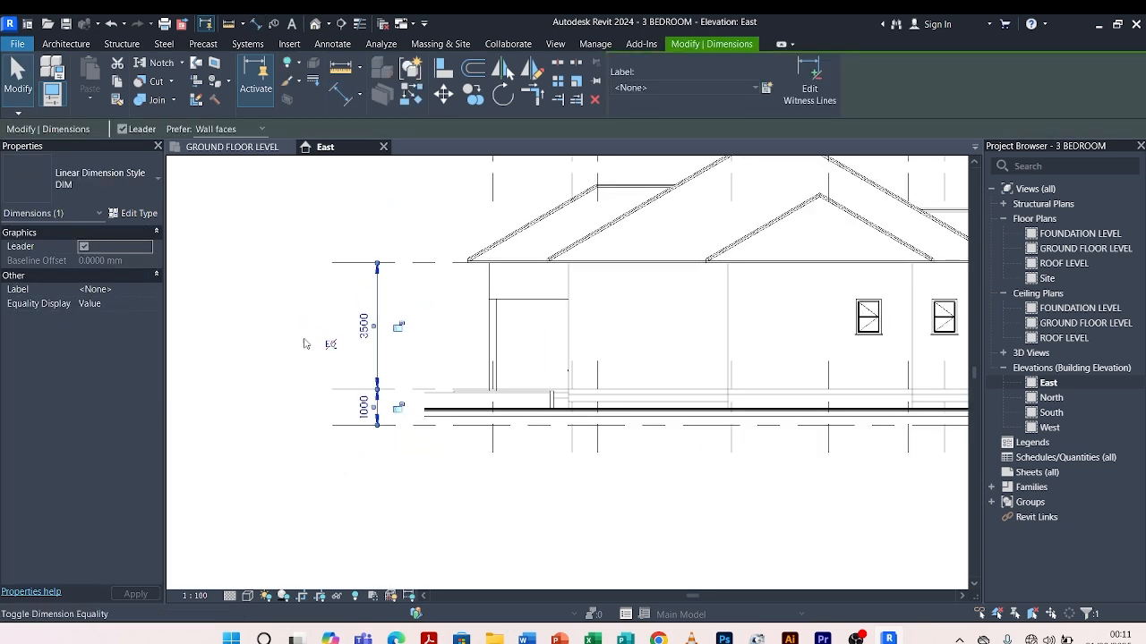
pyautogui.click(147, 218)
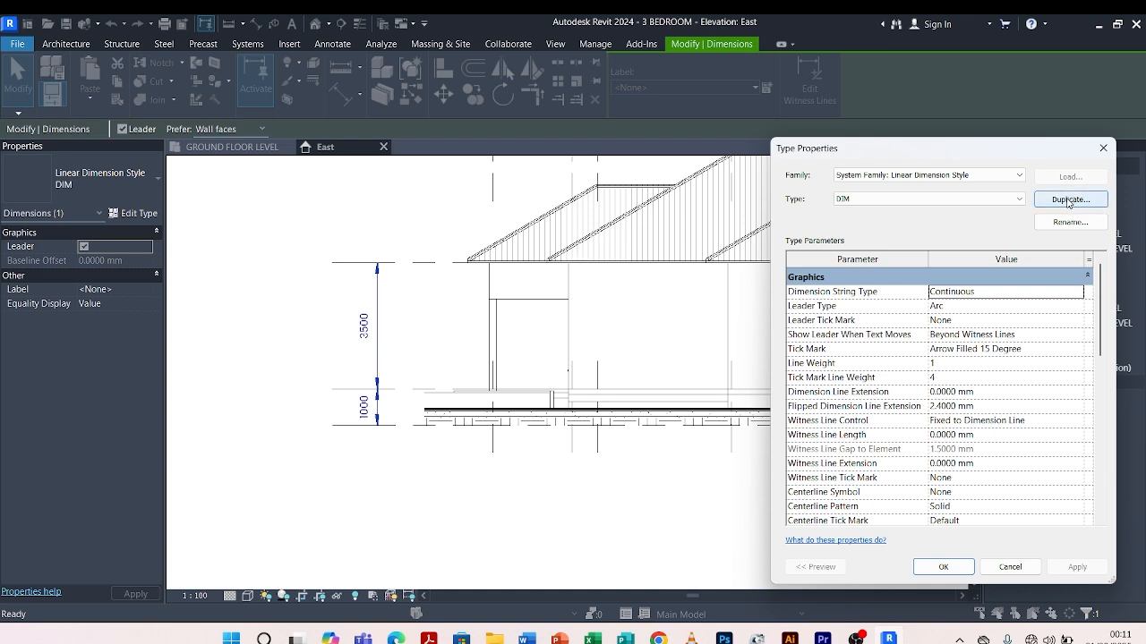
pyautogui.click(1067, 199)
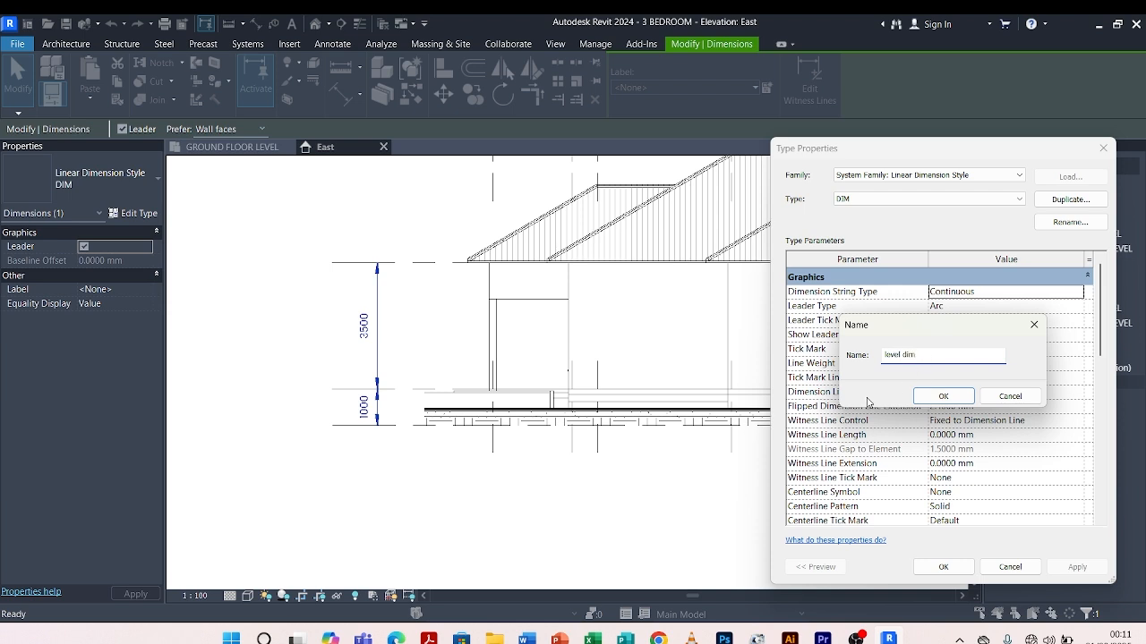
pyautogui.click(938, 396)
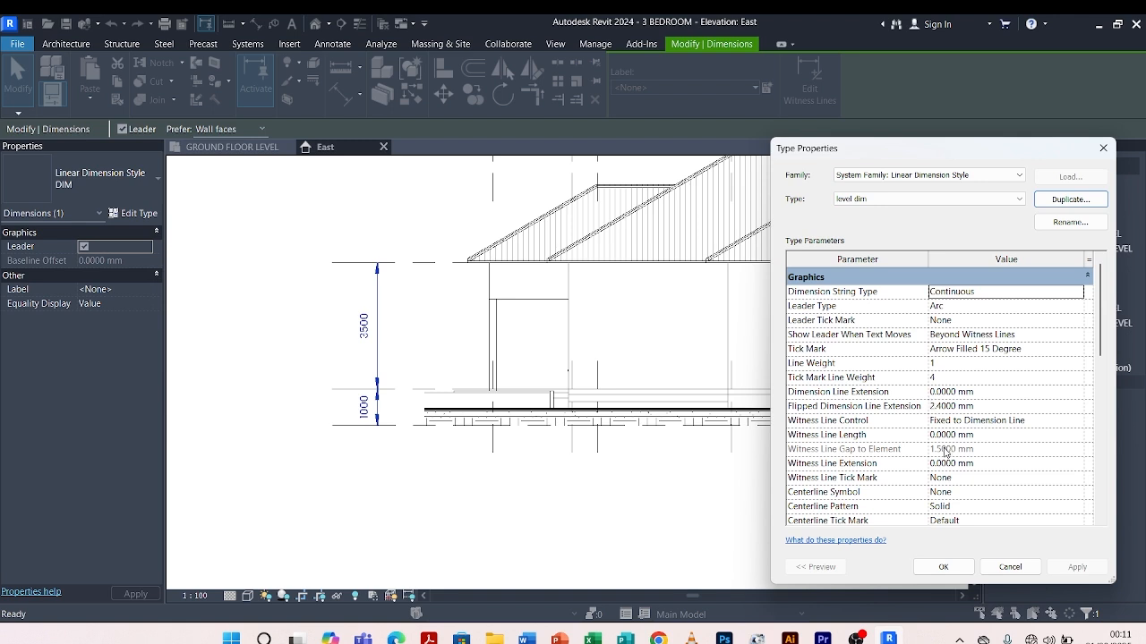
# Set the "level dim" type's text size to 2.5 mm, make the text bold, and apply the changes.
pyautogui.scroll(-8, 945, 452)
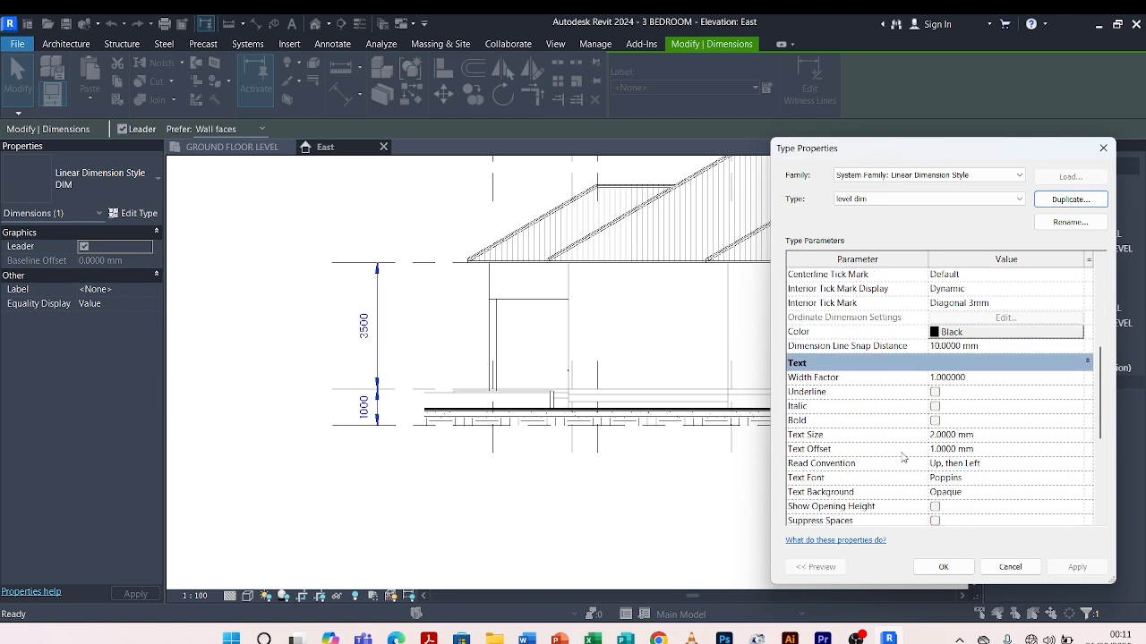
pyautogui.click(989, 438)
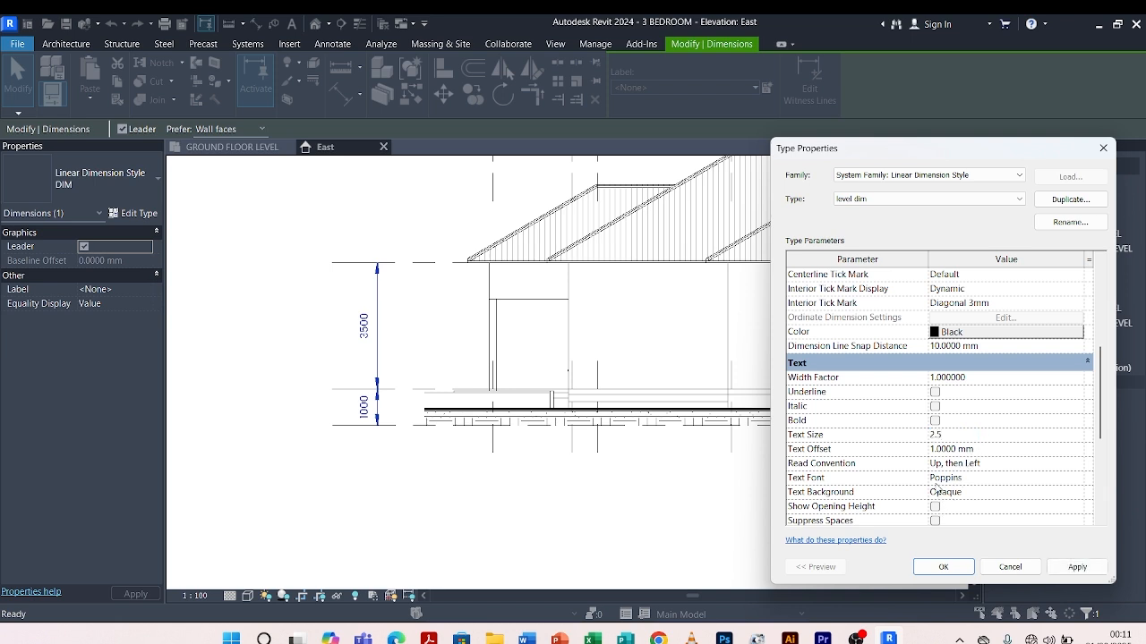
pyautogui.scroll(-1, 937, 484)
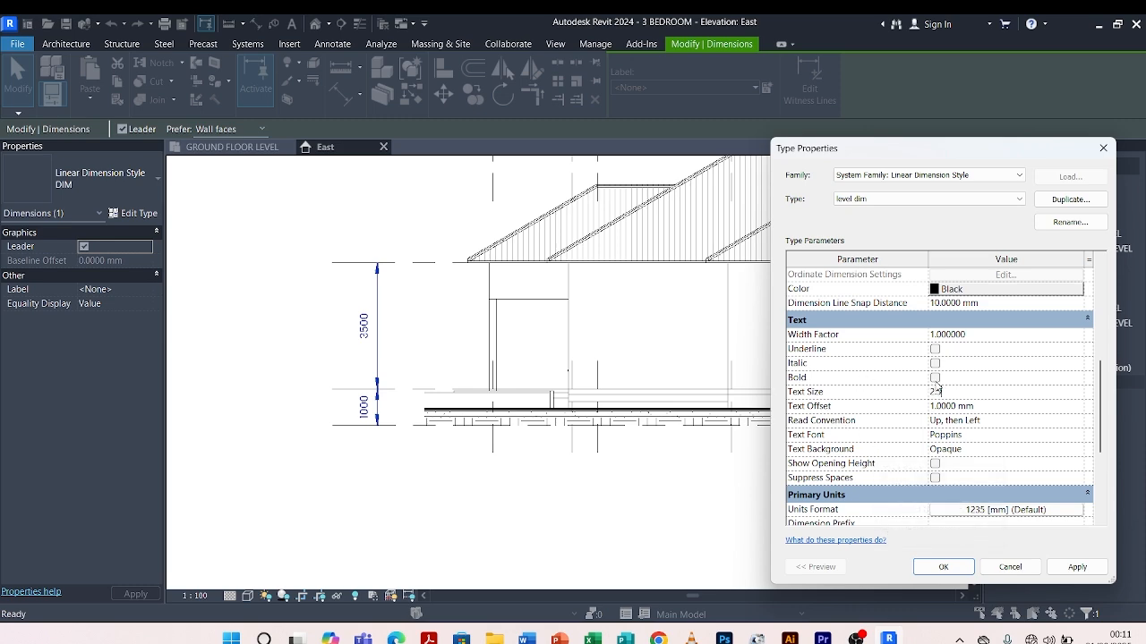
pyautogui.click(1077, 568)
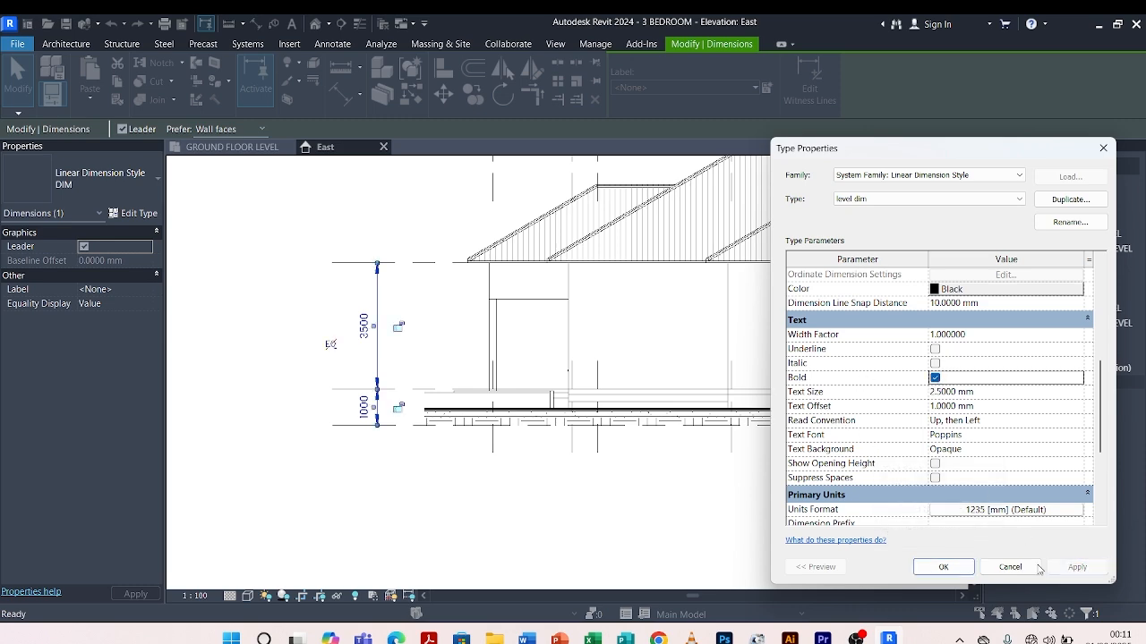
pyautogui.click(943, 567)
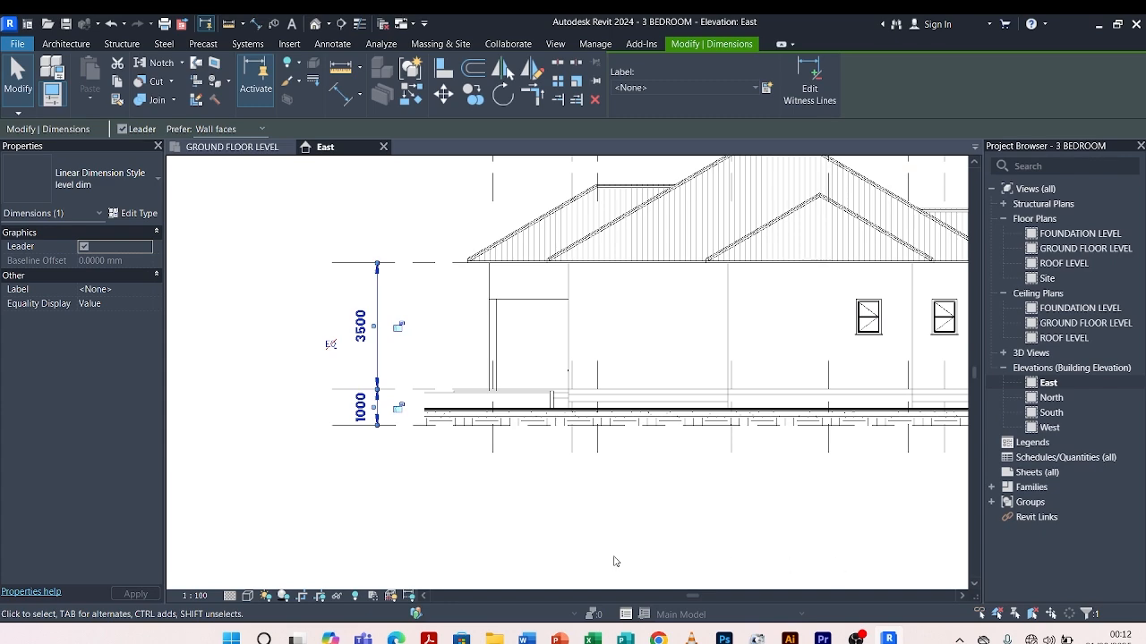
# Move the level dimension string closer to the house, keeping it alongside the level lines' plain ends, and deselect it.
pyautogui.click(518, 533)
pyautogui.scroll(-3, 425, 447)
pyautogui.scroll(4, 426, 447)
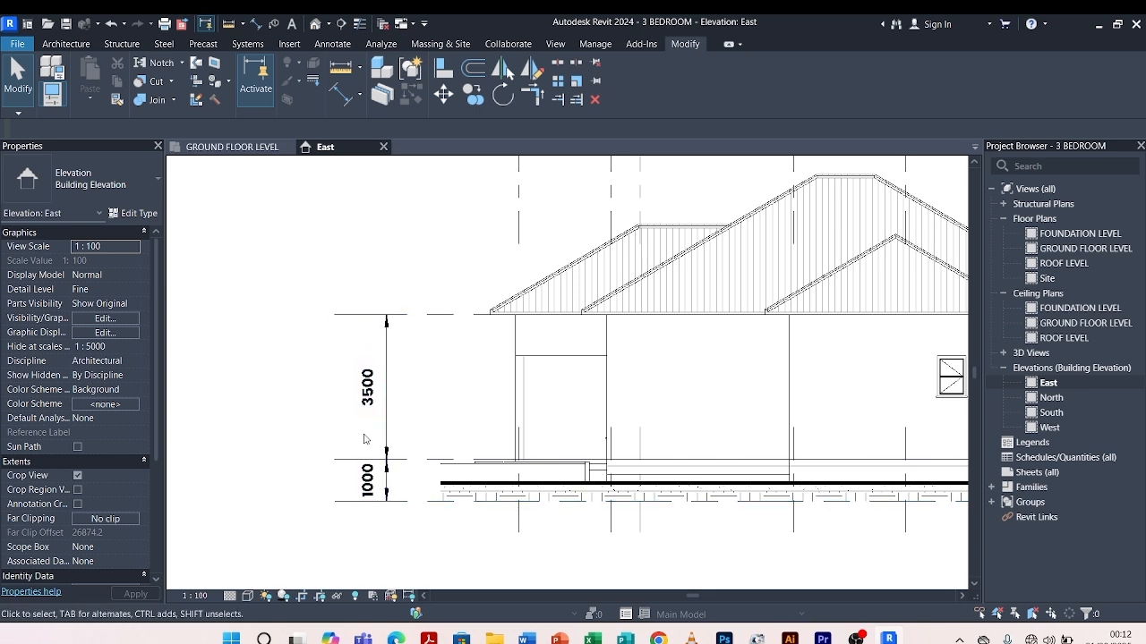
pyautogui.scroll(-2, 372, 441)
pyautogui.scroll(2, 380, 410)
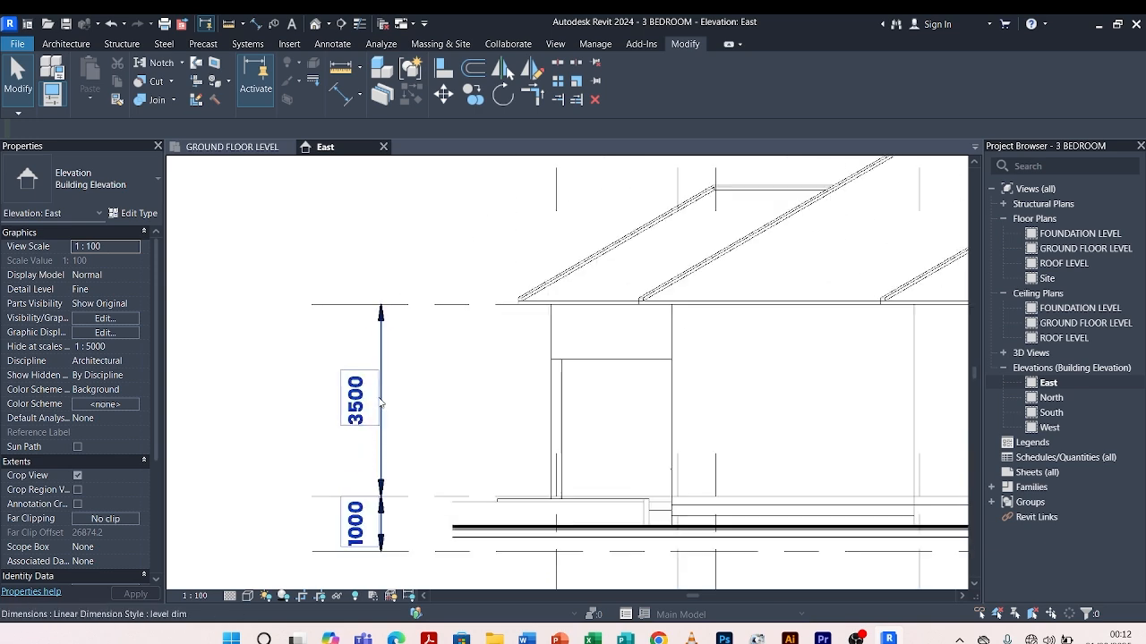
pyautogui.click(381, 340)
pyautogui.moveTo(385, 340); pyautogui.dragTo(441, 343)
pyautogui.scroll(-1, 372, 287)
pyautogui.scroll(-2, 312, 430)
pyautogui.click(319, 466)
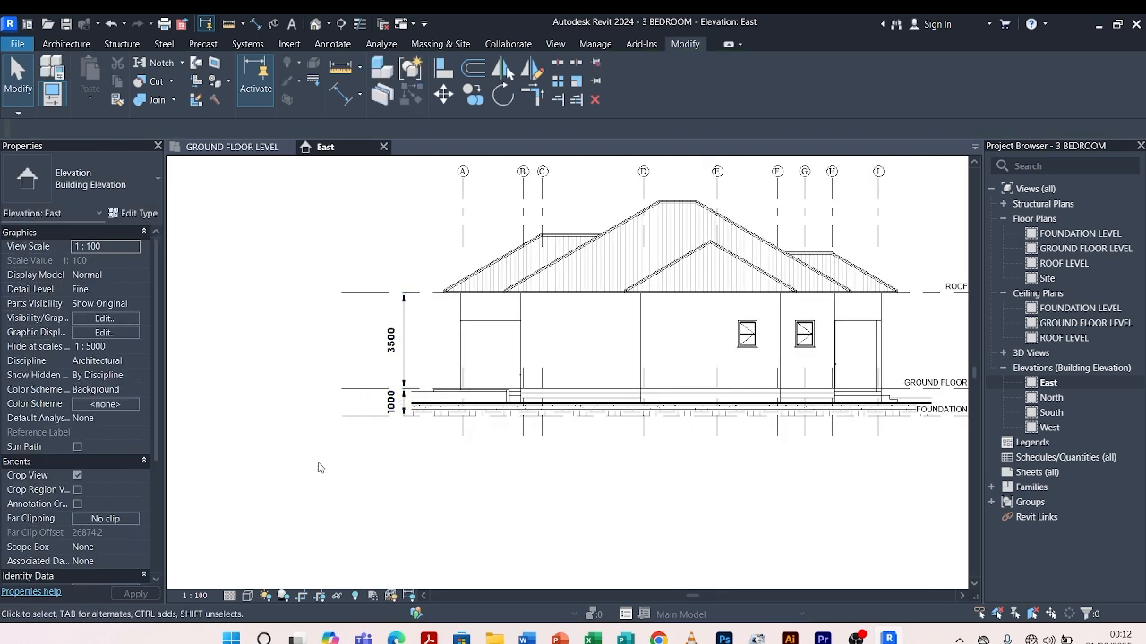
# Place an aligned dimension string from GROUND FLOOR LEVEL through the porch beam's underside to ROOF LEVEL, between the level string and the porch wall near grid A.
pyautogui.scroll(-1, 340, 429)
pyautogui.scroll(2, 443, 376)
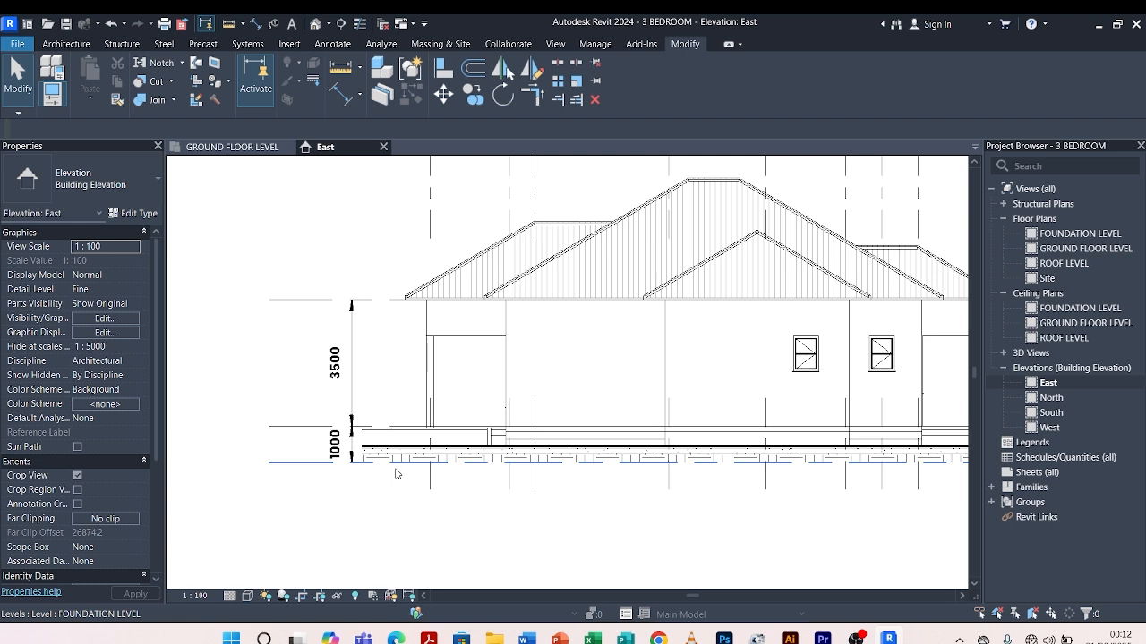
pyautogui.scroll(1, 449, 340)
pyautogui.scroll(1, 449, 340)
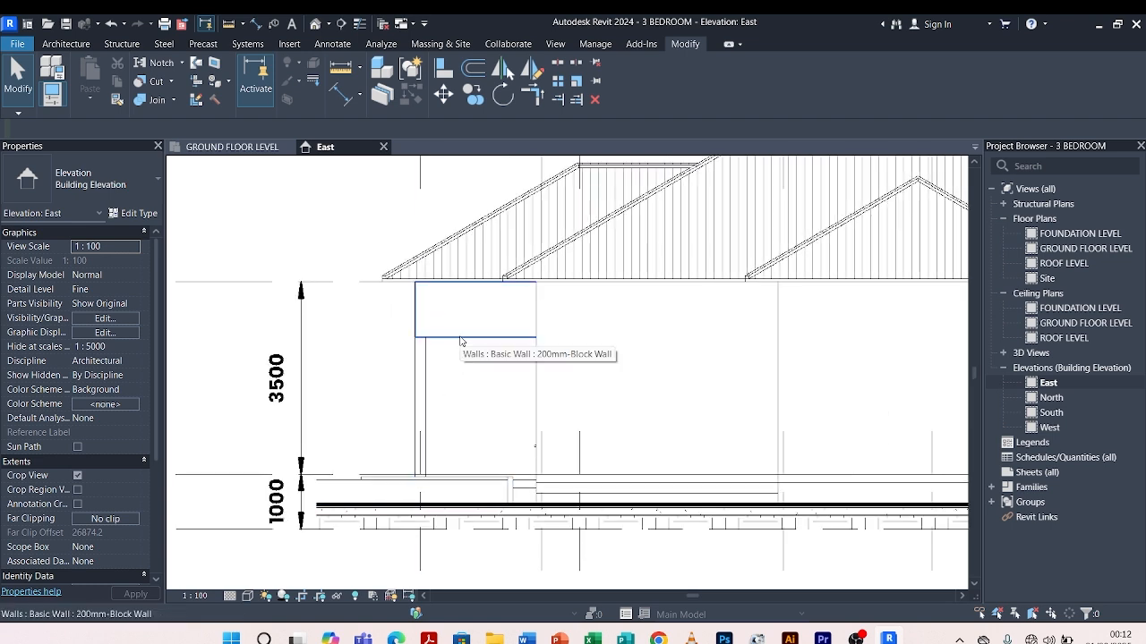
pyautogui.scroll(-3, 461, 341)
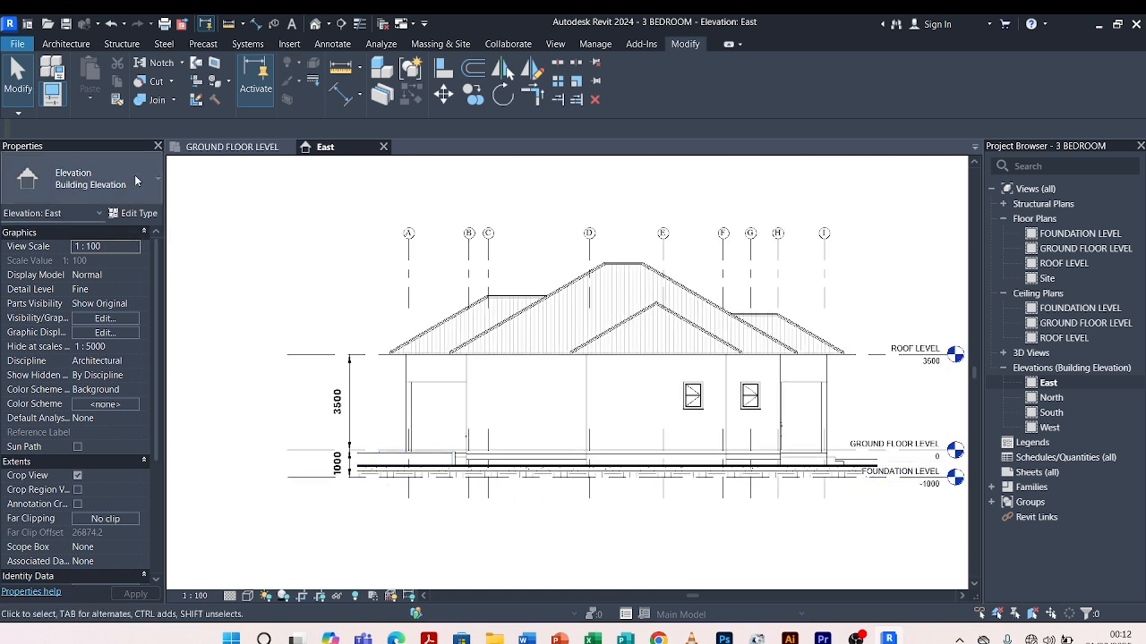
pyautogui.click(340, 97)
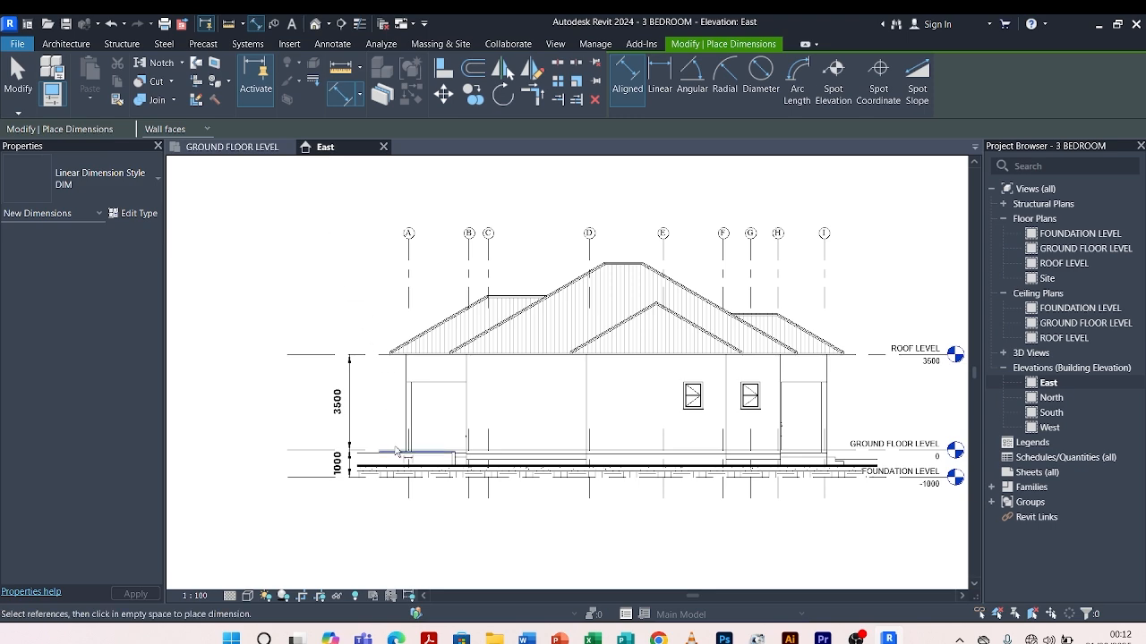
pyautogui.scroll(3, 396, 454)
pyautogui.scroll(2, 358, 452)
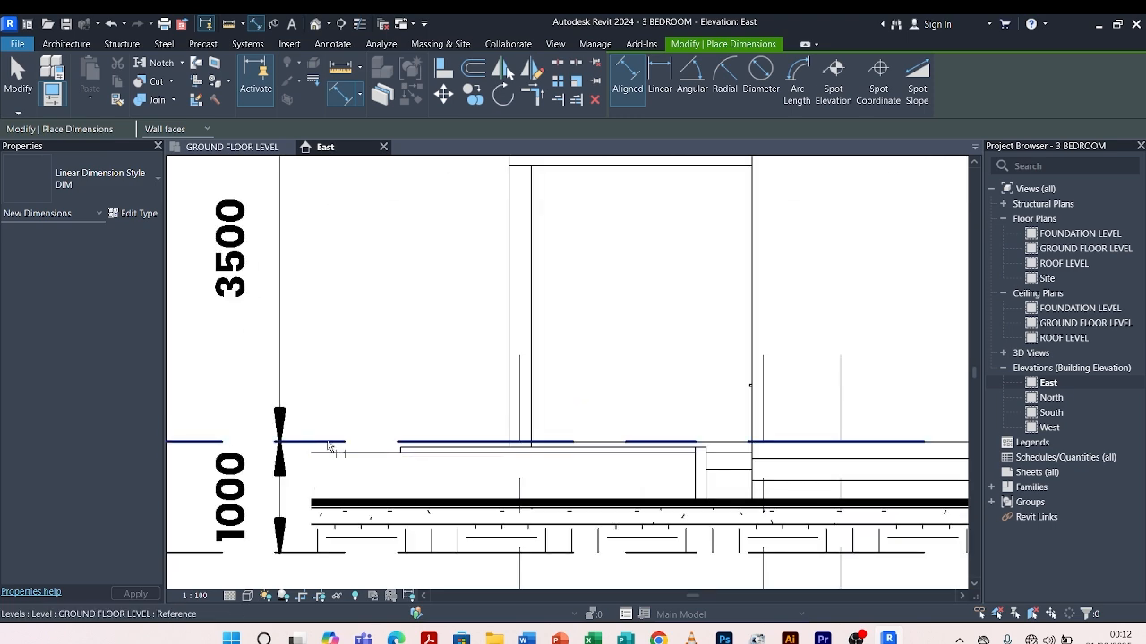
pyautogui.scroll(-5, 328, 444)
pyautogui.scroll(3, 459, 323)
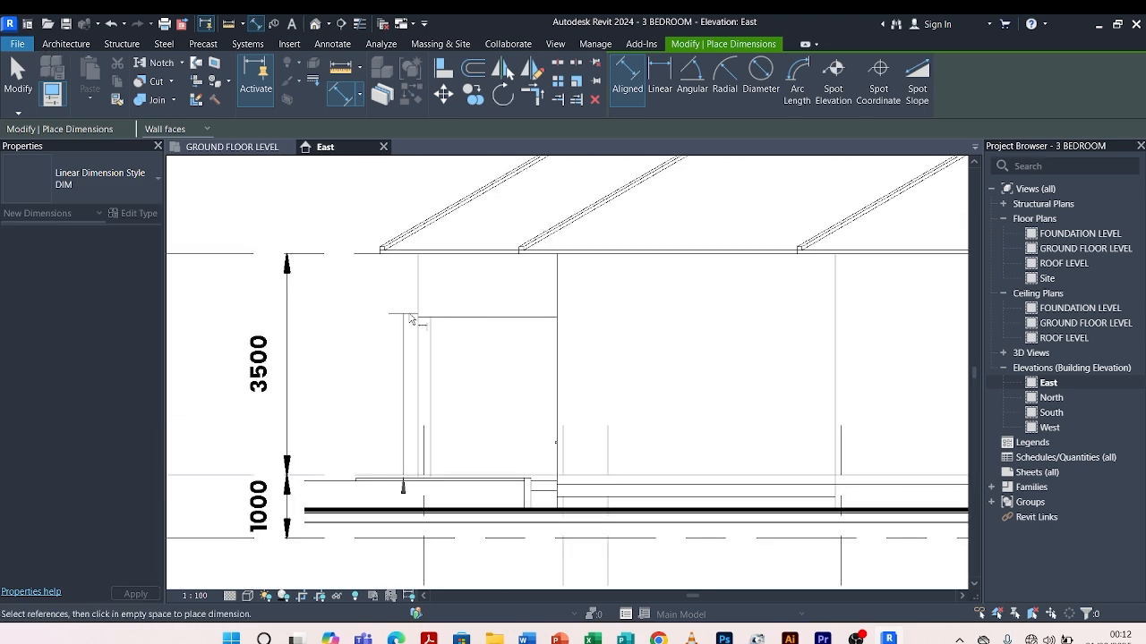
pyautogui.scroll(-2, 367, 376)
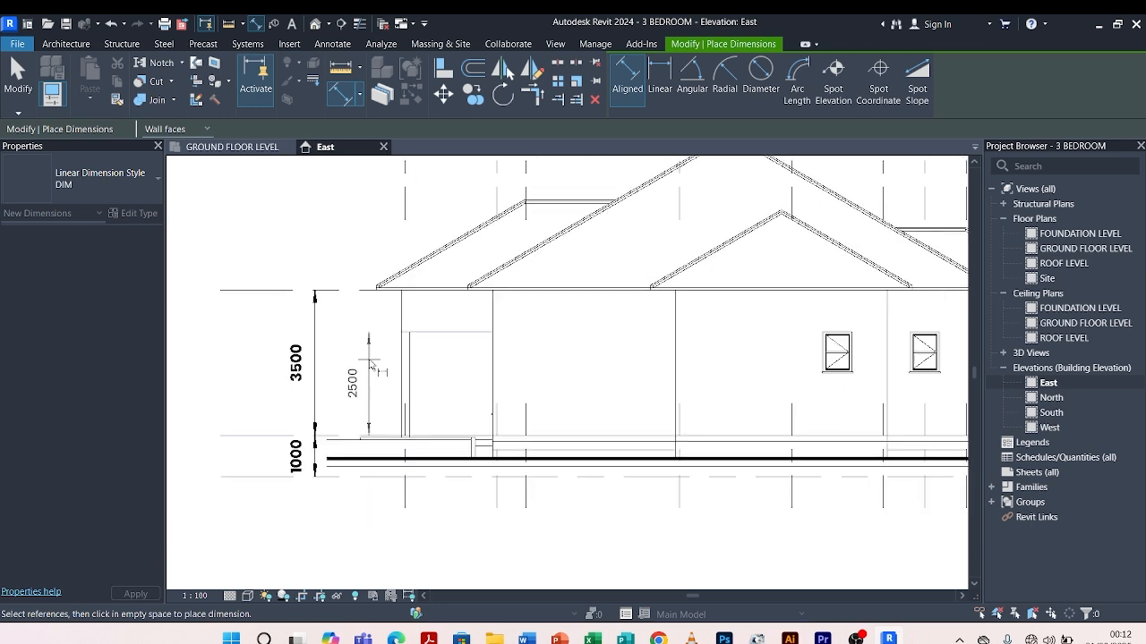
pyautogui.scroll(3, 358, 299)
pyautogui.click(363, 295)
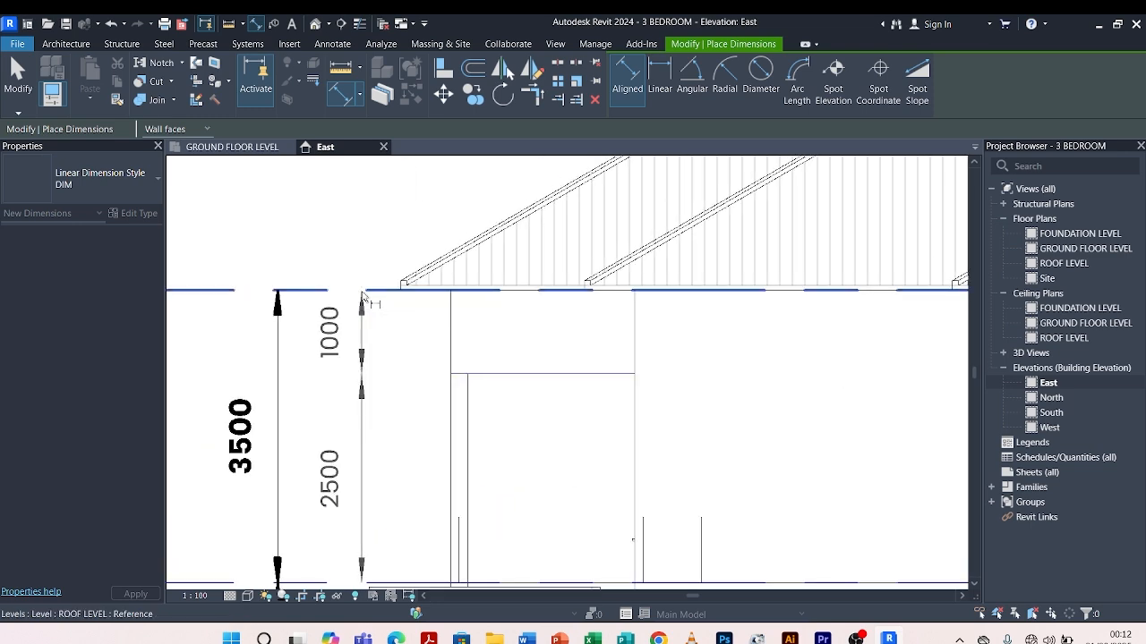
pyautogui.scroll(-2, 367, 300)
pyautogui.scroll(2, 377, 353)
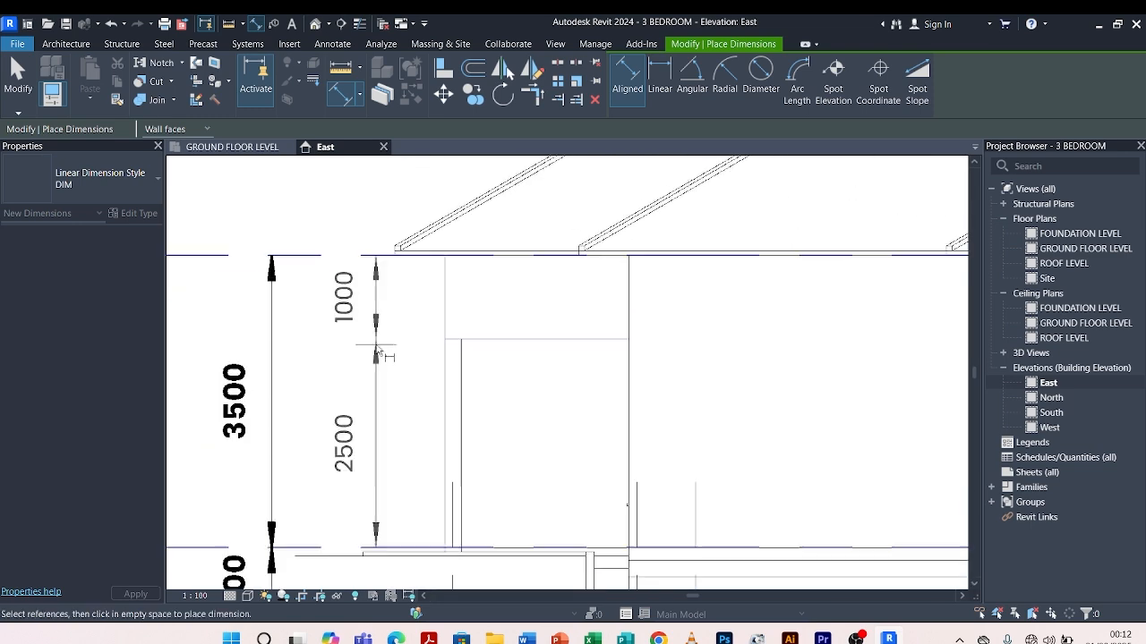
pyautogui.click(371, 407)
pyautogui.scroll(-3, 339, 255)
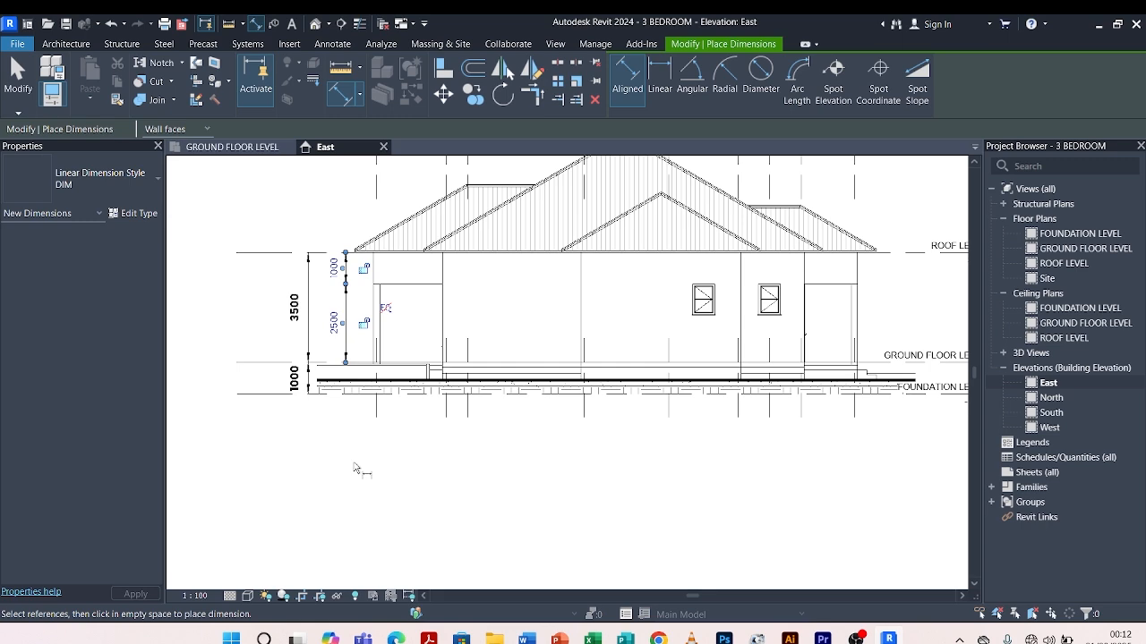
# Place a vertical aligned dimension string beside the window near grid E, from GROUND FLOOR LEVEL through the window's sill and head to ROOF LEVEL.
pyautogui.scroll(-1, 354, 456)
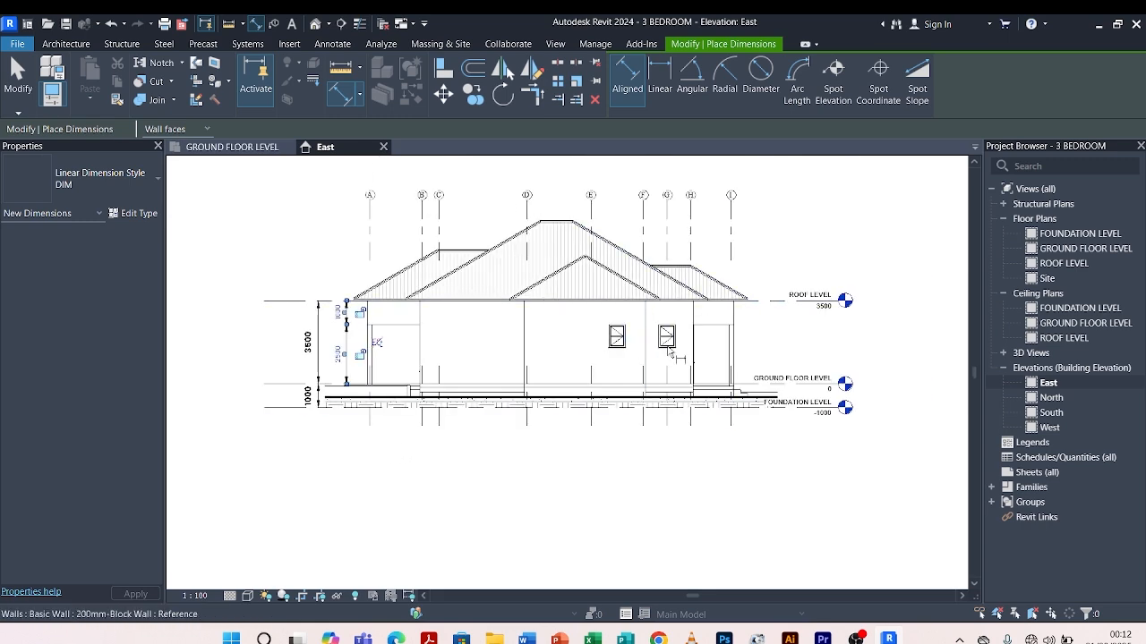
pyautogui.scroll(4, 644, 391)
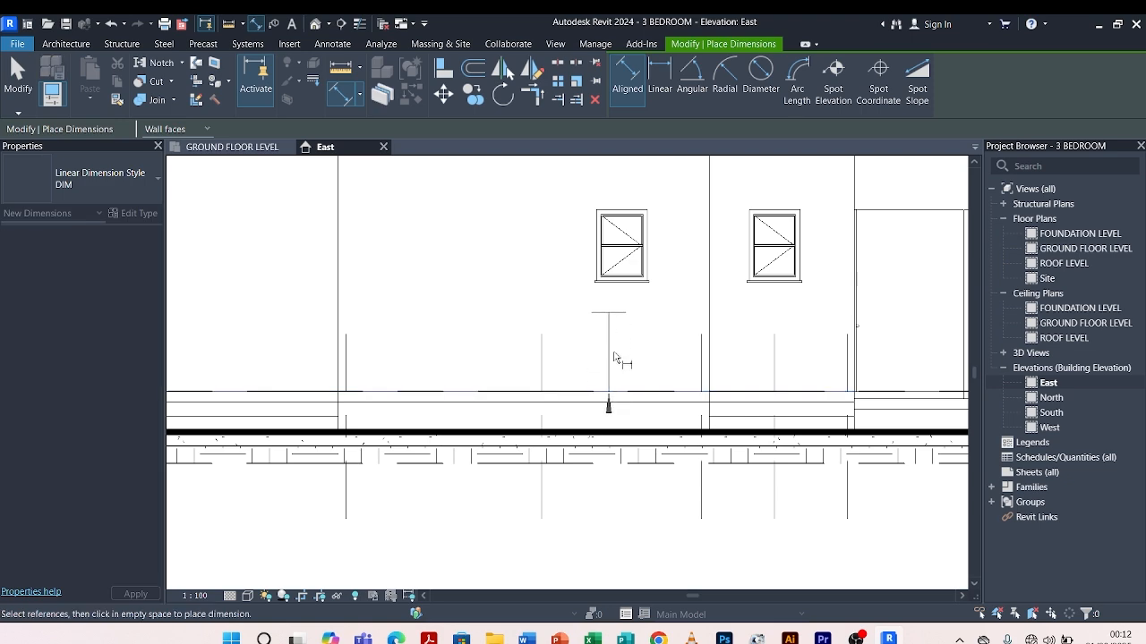
pyautogui.scroll(4, 621, 327)
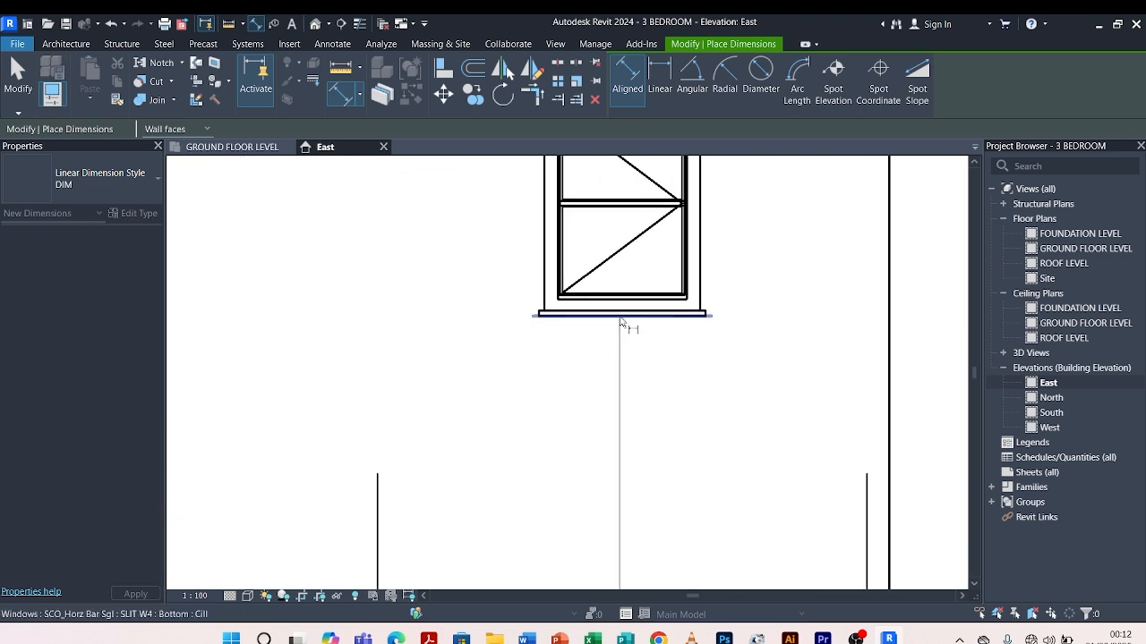
pyautogui.click(621, 326)
pyautogui.scroll(-4, 622, 327)
pyautogui.scroll(3, 605, 265)
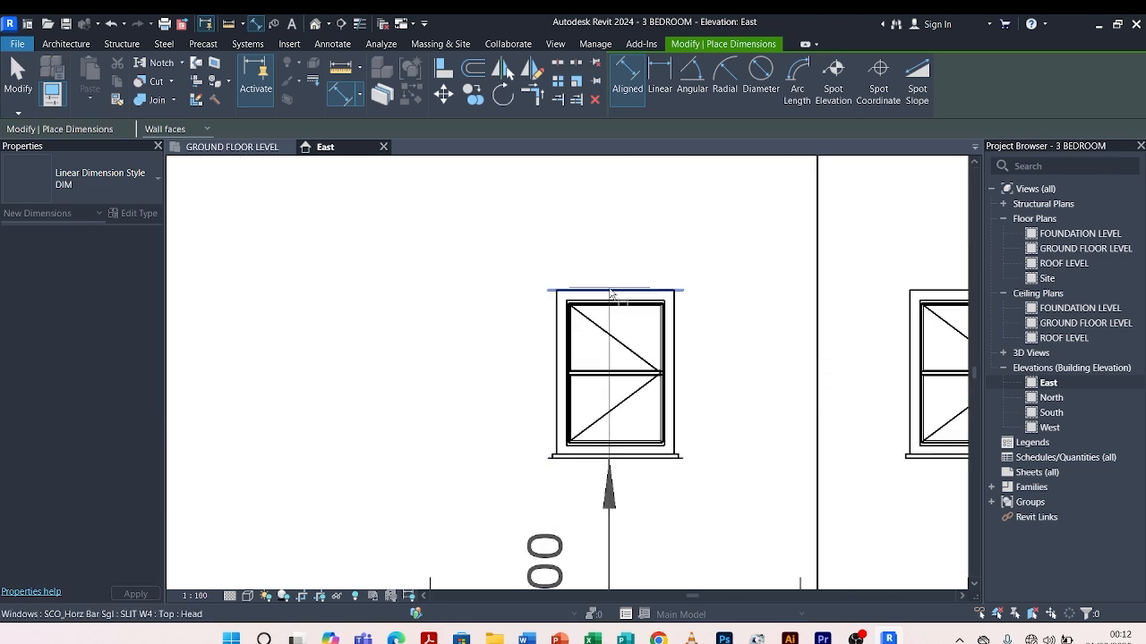
pyautogui.click(605, 265)
pyautogui.scroll(-3, 606, 269)
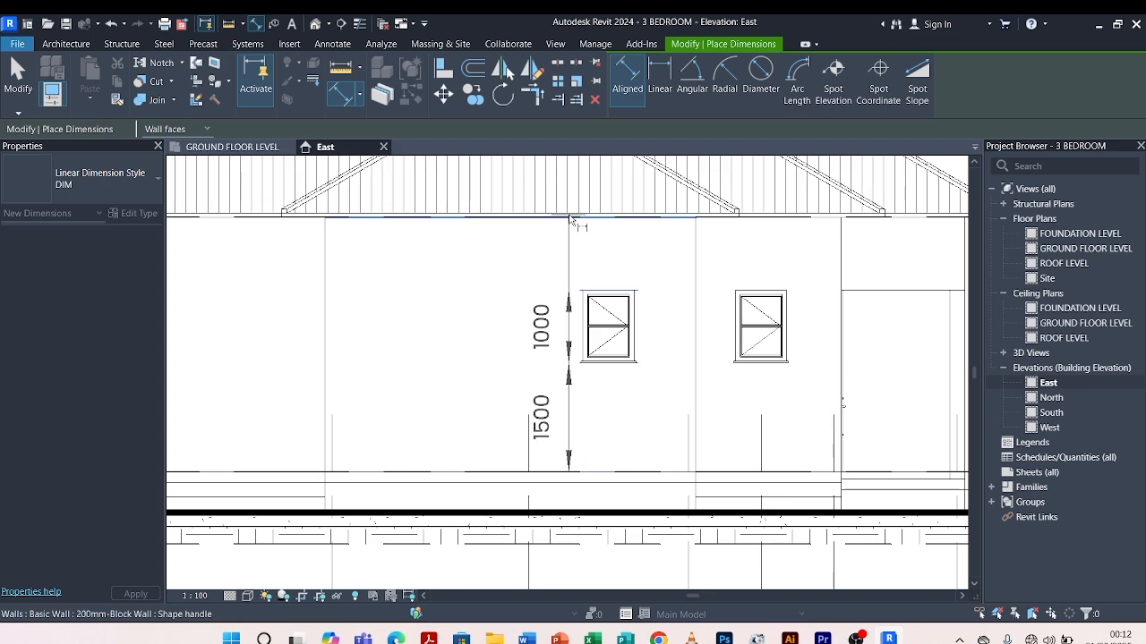
pyautogui.scroll(3, 564, 292)
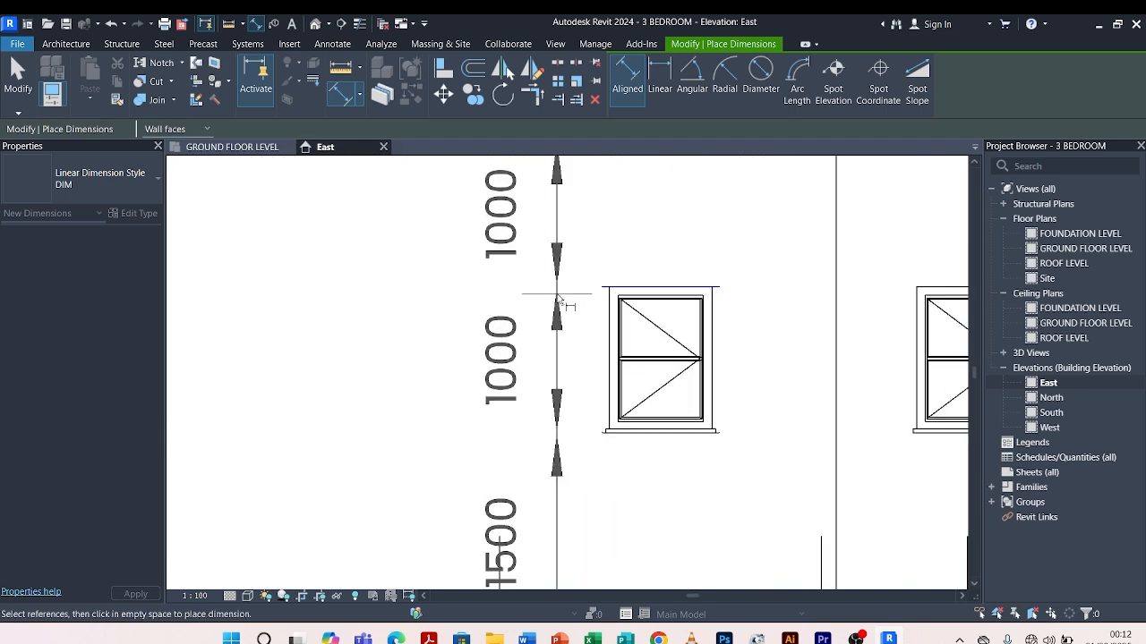
pyautogui.click(559, 374)
pyautogui.scroll(-3, 557, 375)
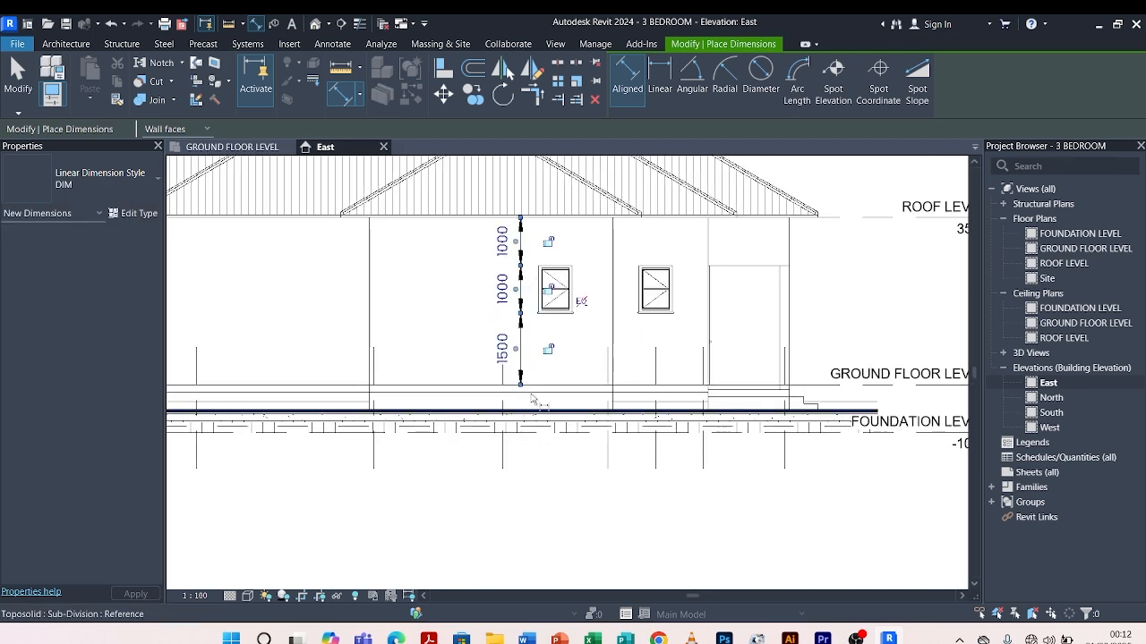
# Examine the placed vertical dimensions and the remaining windows and wall edges across the East elevation.
pyautogui.scroll(3, 532, 391)
pyautogui.scroll(-3, 531, 391)
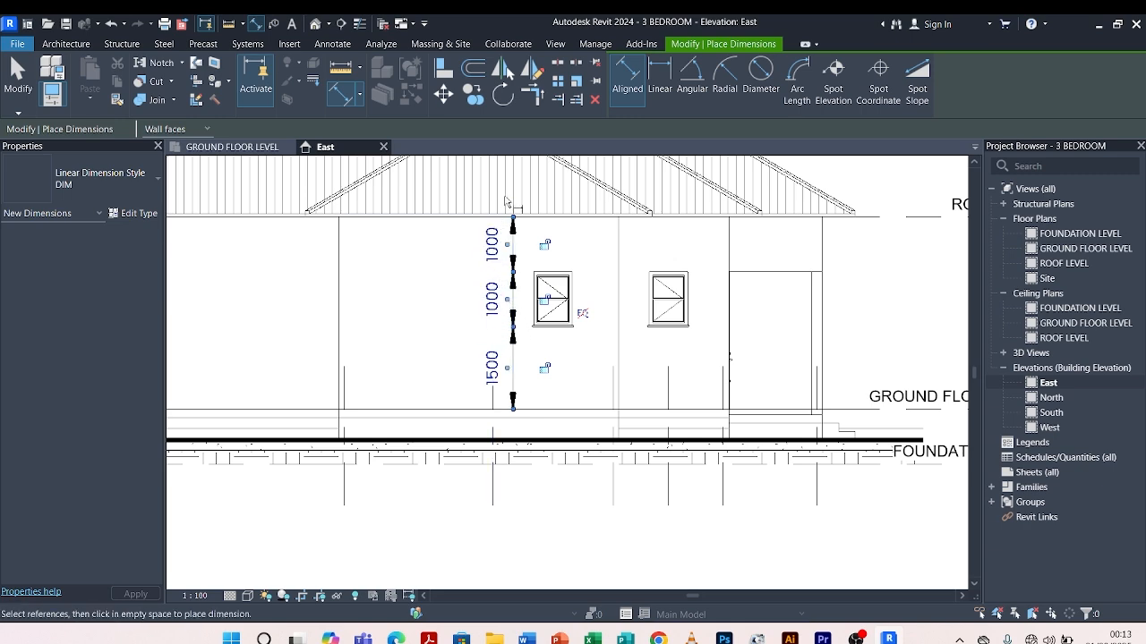
pyautogui.scroll(-5, 512, 398)
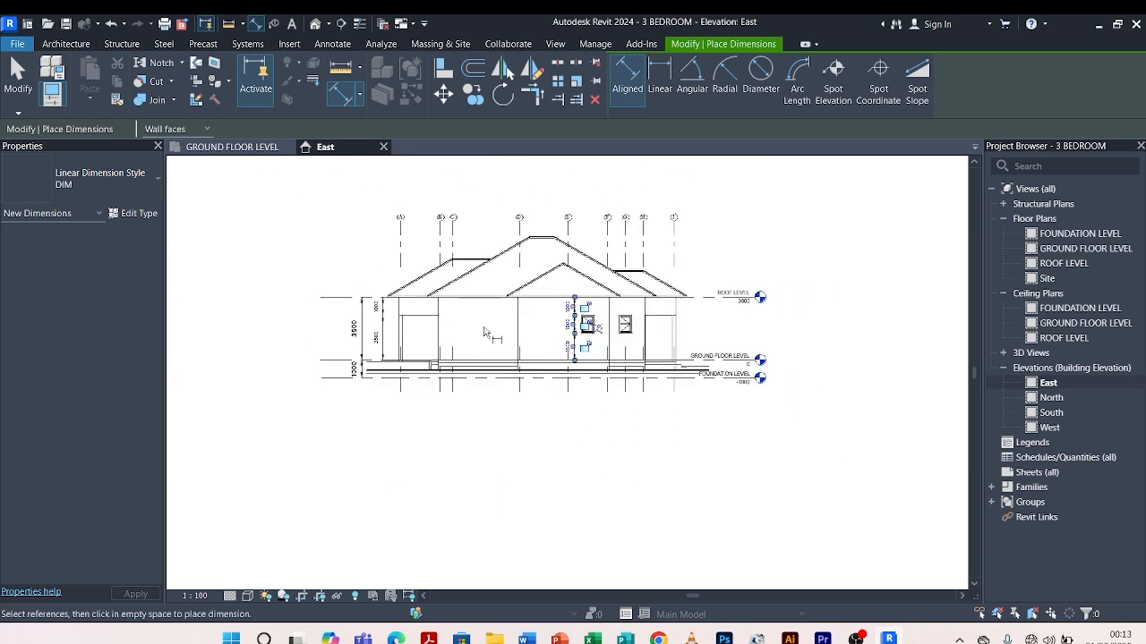
pyautogui.scroll(2, 420, 354)
pyautogui.scroll(-2, 420, 354)
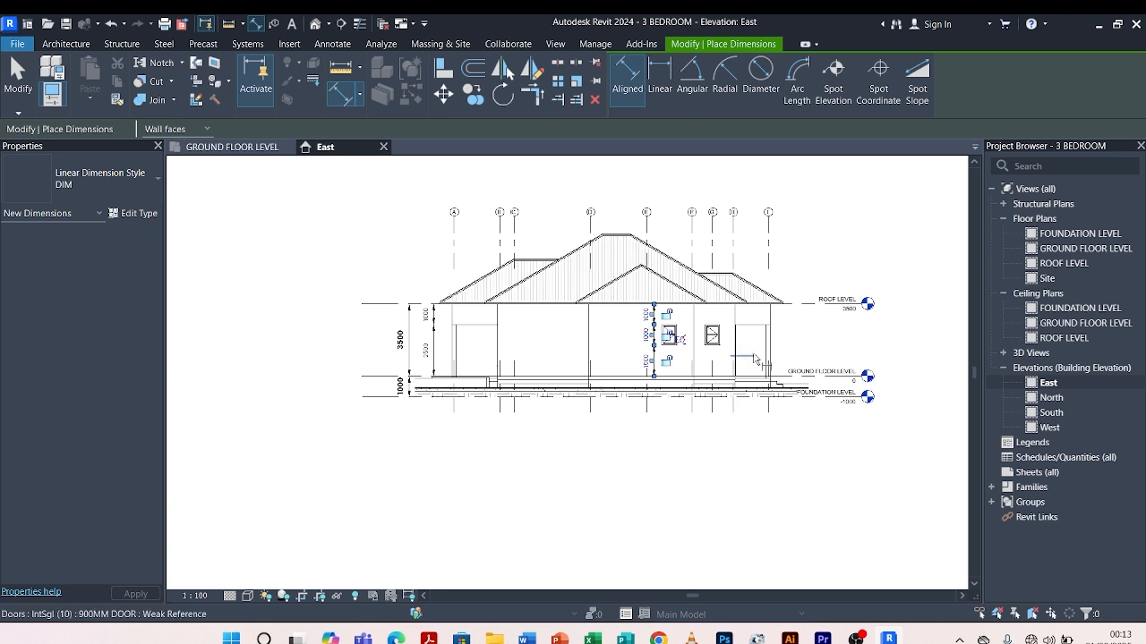
pyautogui.scroll(2, 725, 362)
pyautogui.scroll(1, 742, 368)
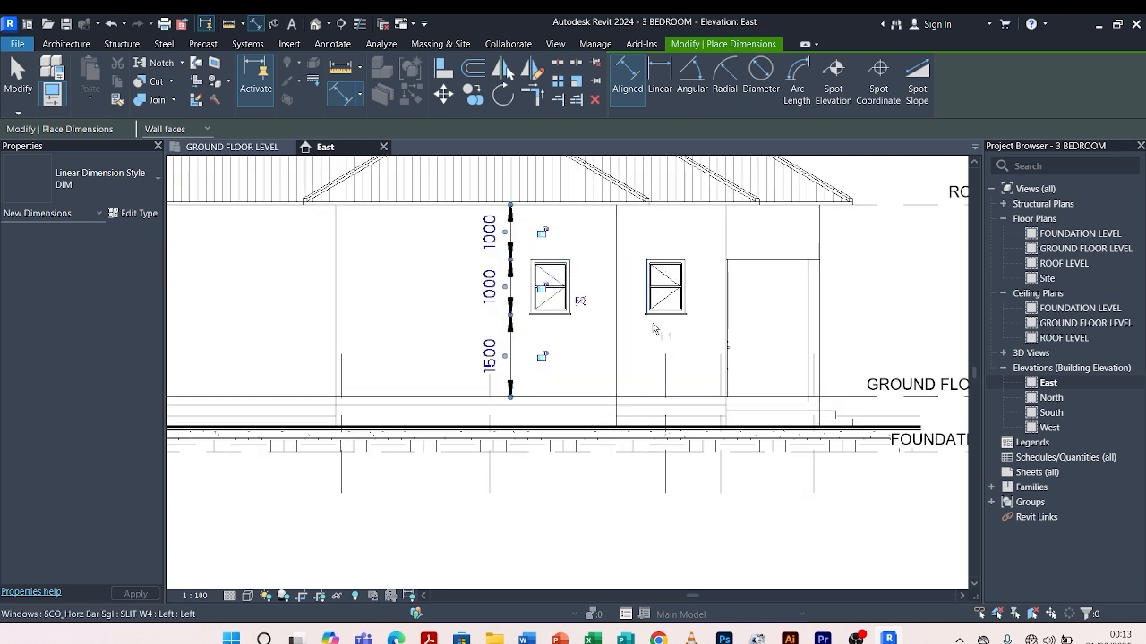
pyautogui.scroll(-3, 699, 383)
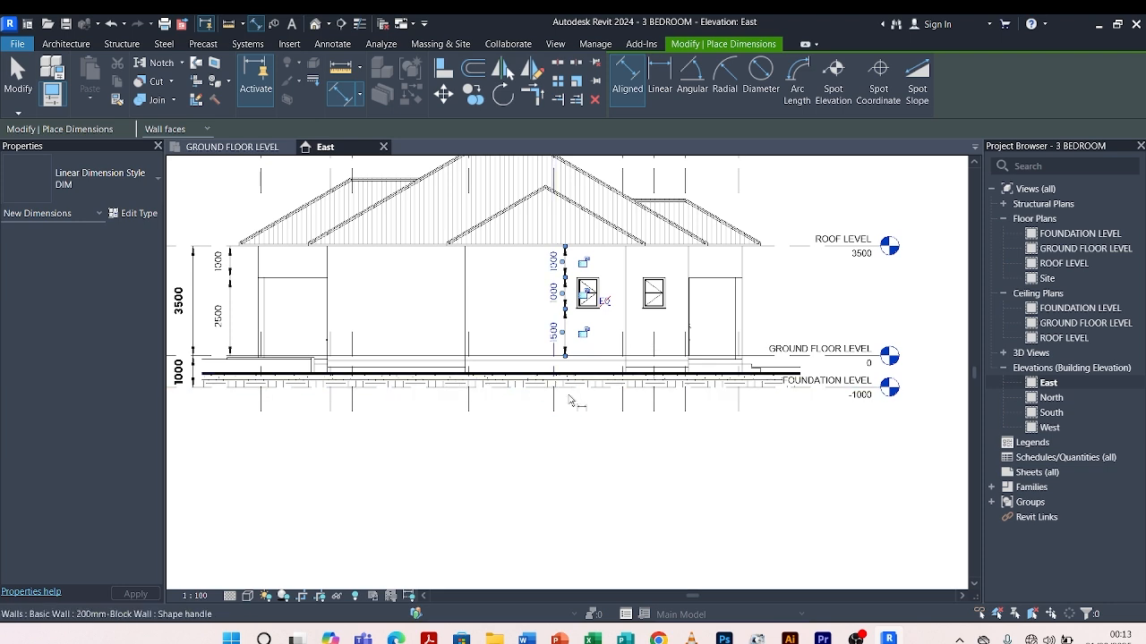
pyautogui.scroll(-1, 640, 337)
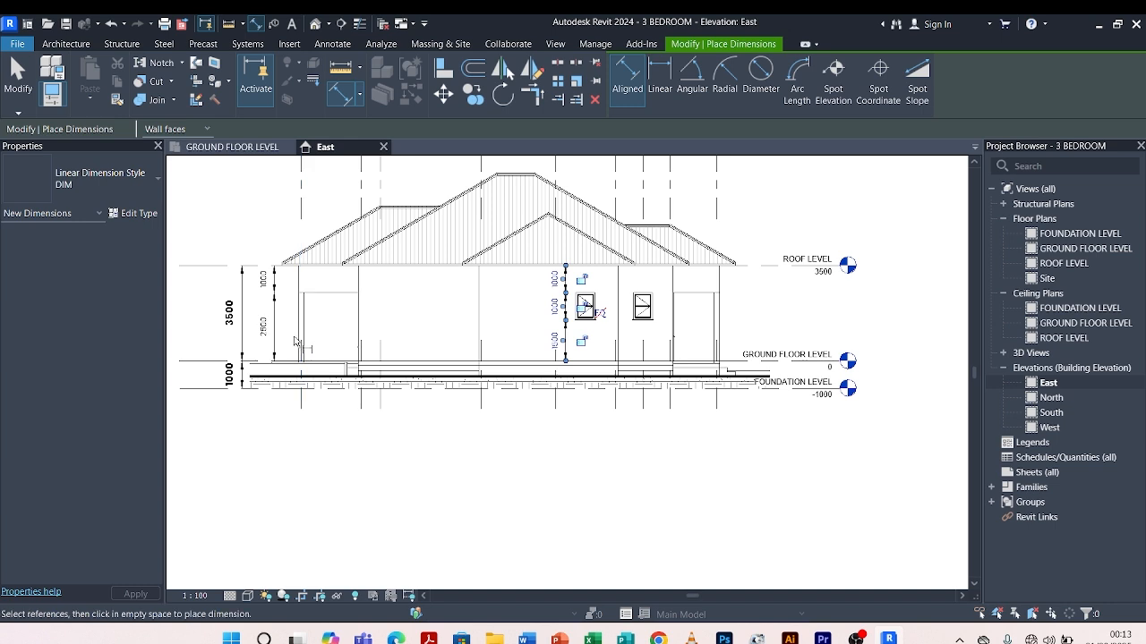
# Start a horizontal aligned dimension string at the outer wall edge near grid A and reference the next two wall edges, near grids B and D.
pyautogui.scroll(2, 296, 308)
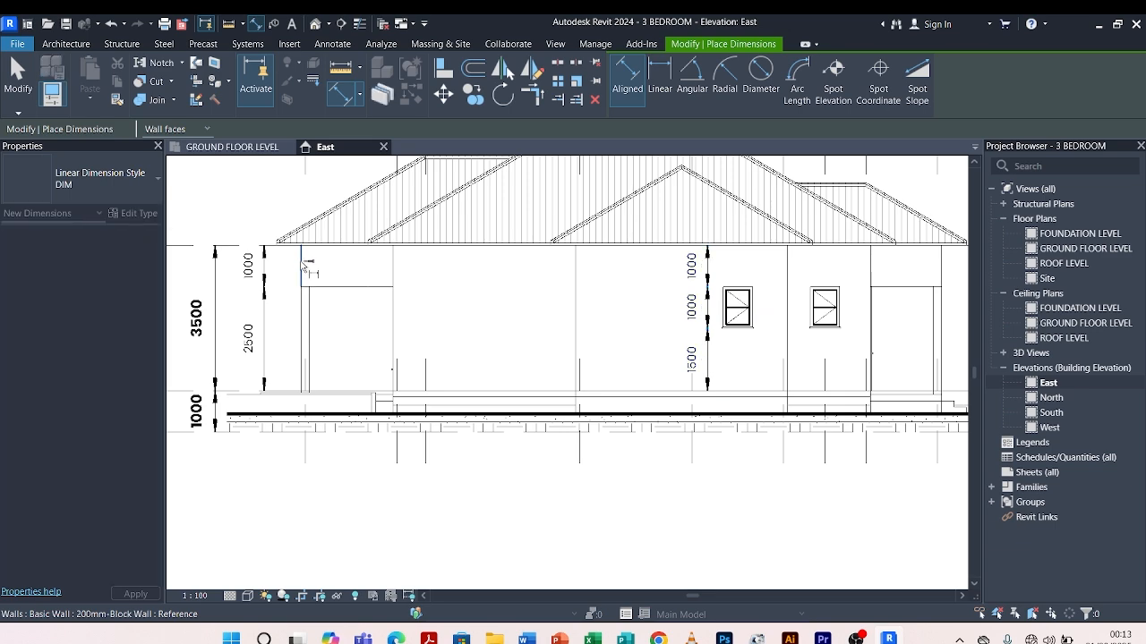
pyautogui.scroll(4, 371, 279)
pyautogui.click(425, 307)
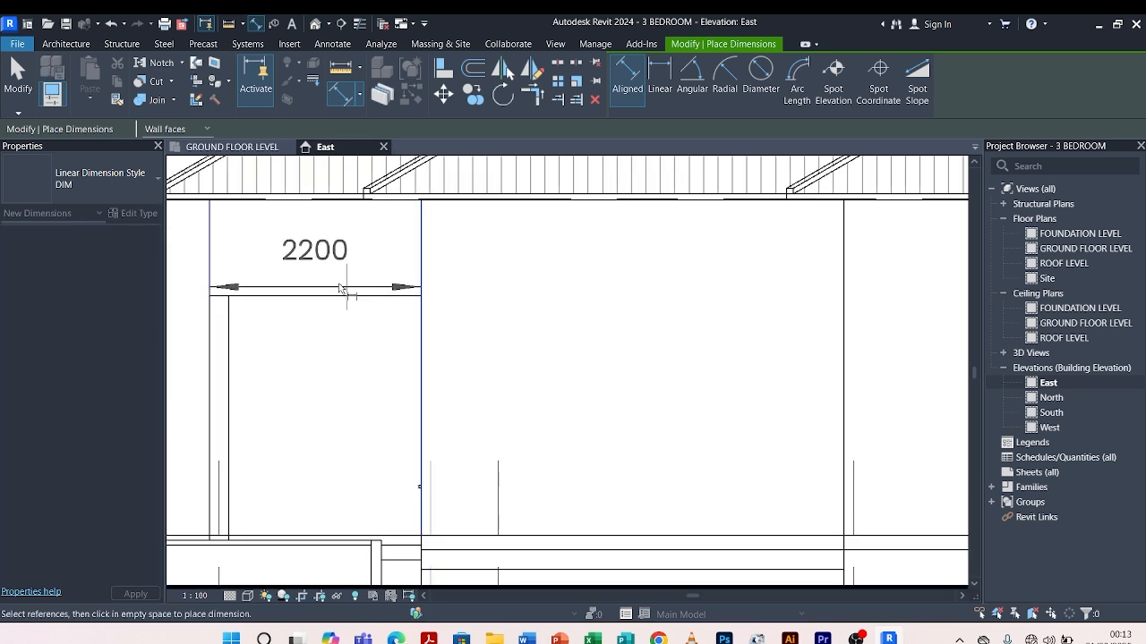
pyautogui.scroll(-3, 330, 295)
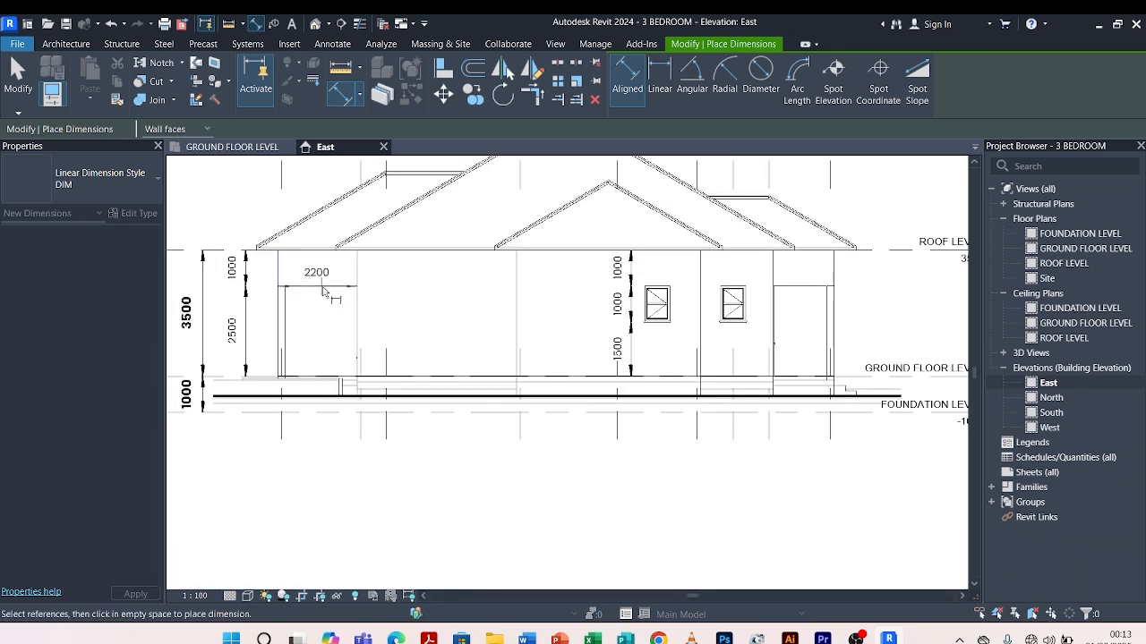
pyautogui.click(519, 298)
# Reference both sides of the window near grid E in the horizontal aligned dimension string.
pyautogui.scroll(-3, 519, 298)
pyautogui.scroll(5, 619, 324)
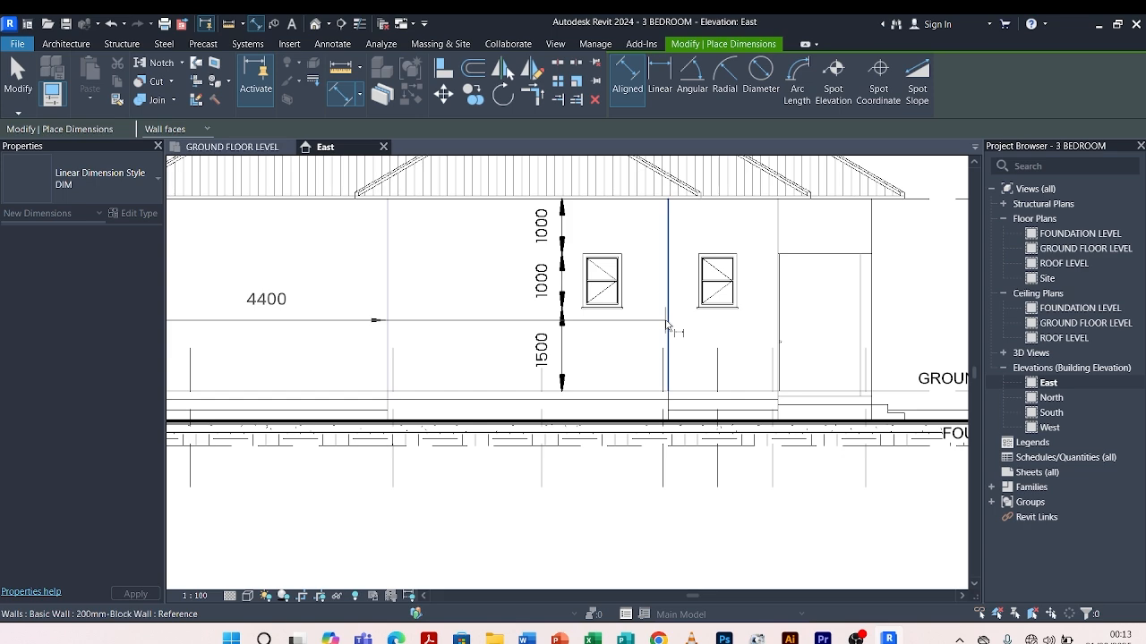
pyautogui.scroll(4, 568, 273)
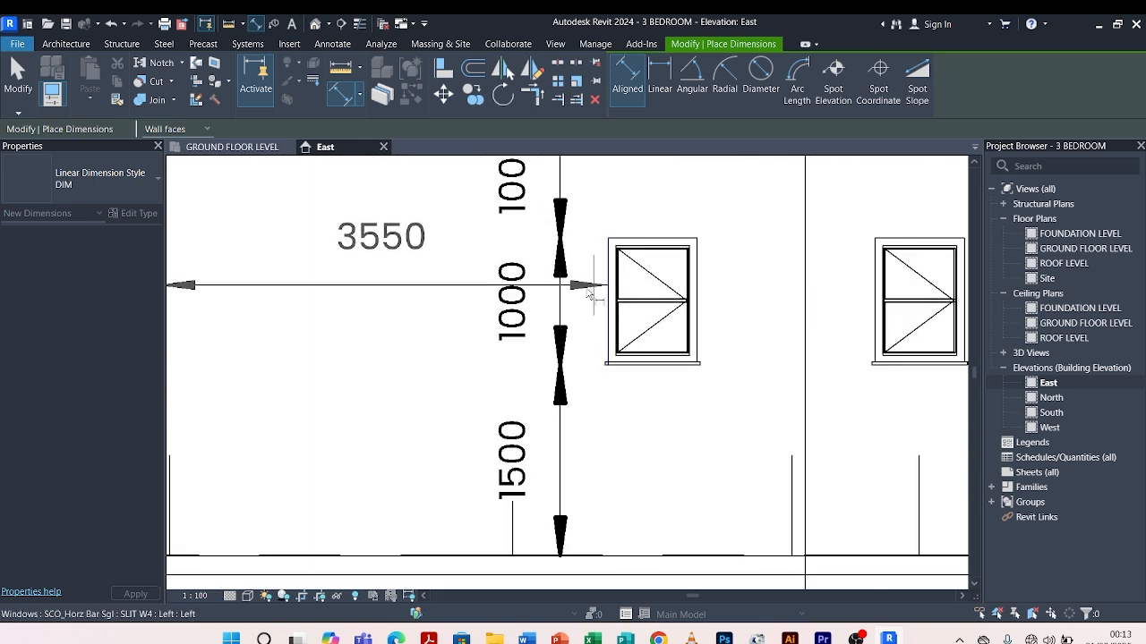
pyautogui.scroll(-3, 561, 307)
pyautogui.scroll(4, 622, 311)
pyautogui.click(624, 295)
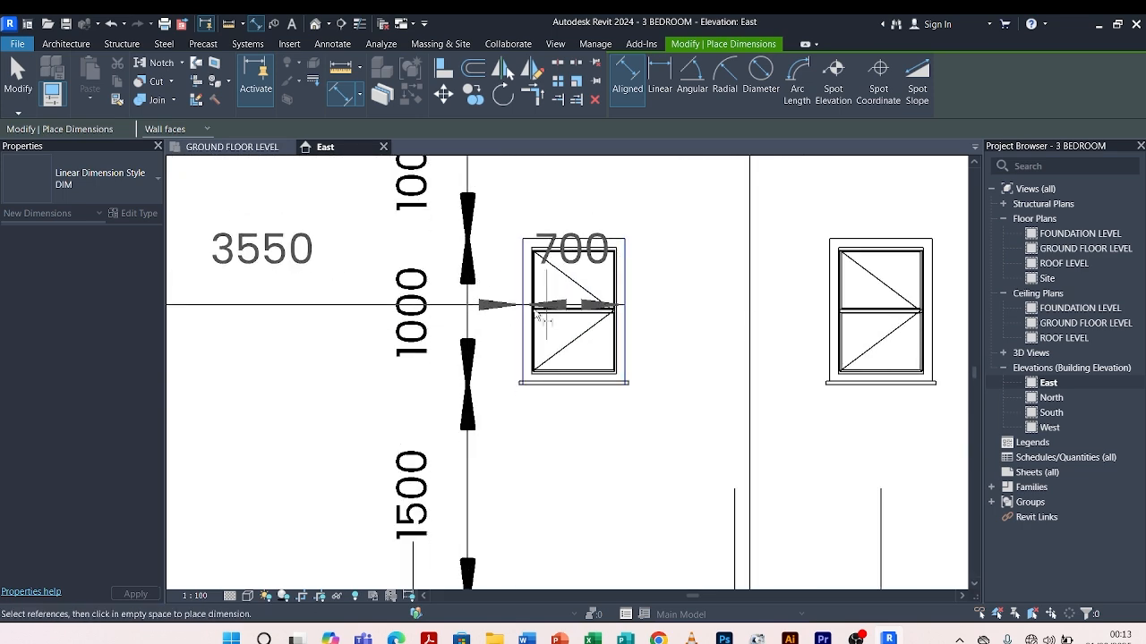
# Extend the string through the wall edge near grid F, the second window's sides and the remaining wall edges, and place it below the windows.
pyautogui.scroll(-3, 539, 313)
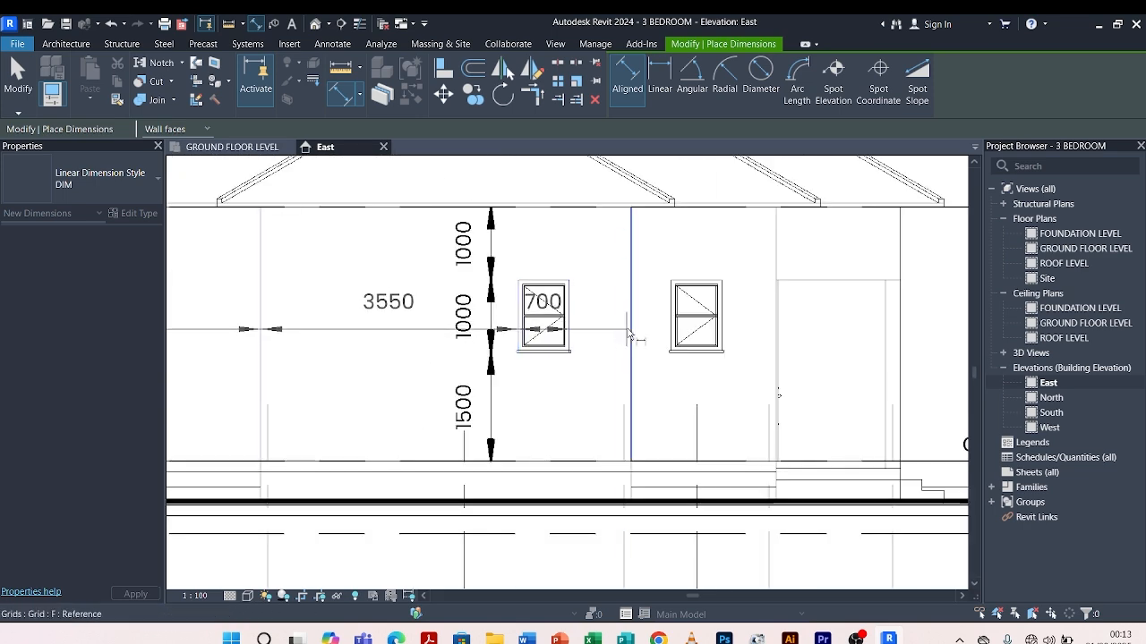
pyautogui.click(669, 313)
pyautogui.click(720, 313)
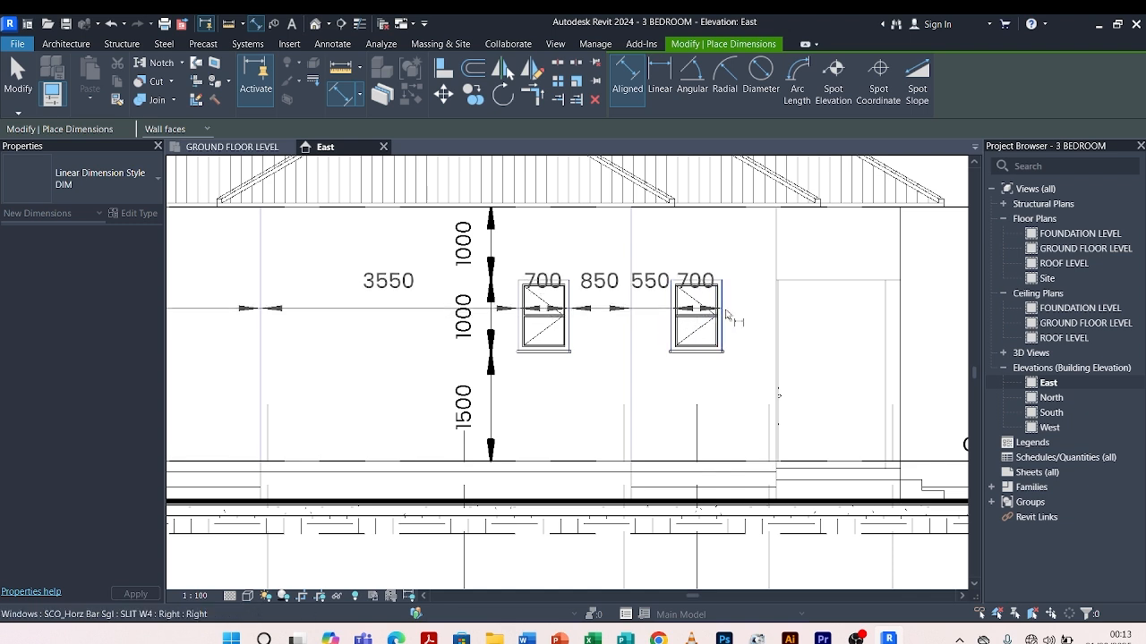
pyautogui.click(776, 319)
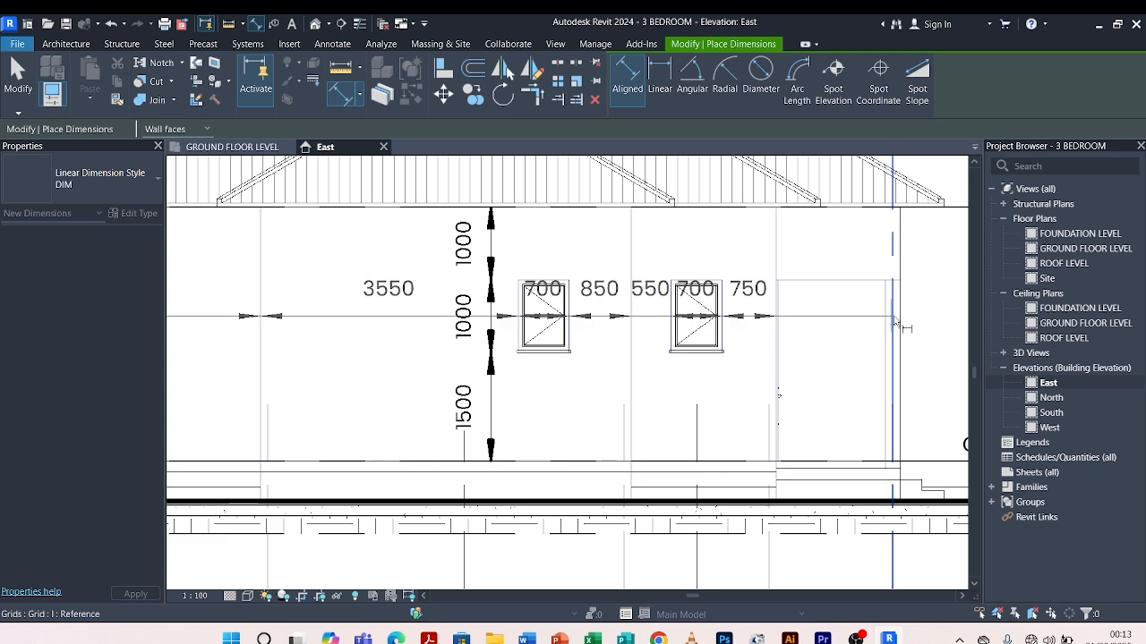
pyautogui.click(902, 285)
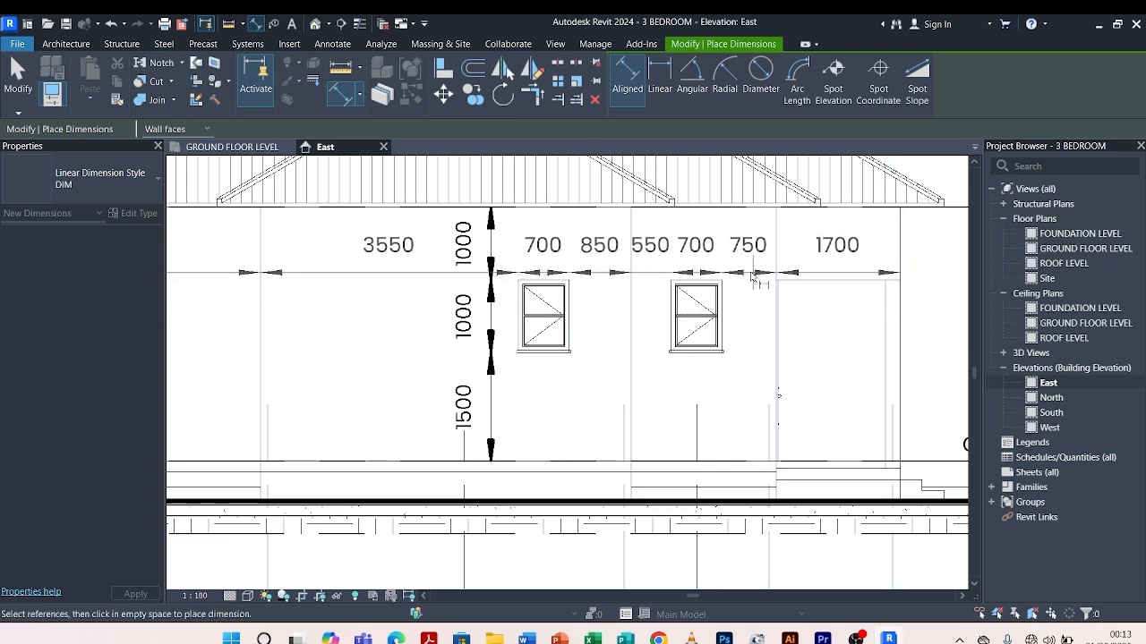
pyautogui.scroll(-4, 716, 323)
pyautogui.scroll(3, 633, 358)
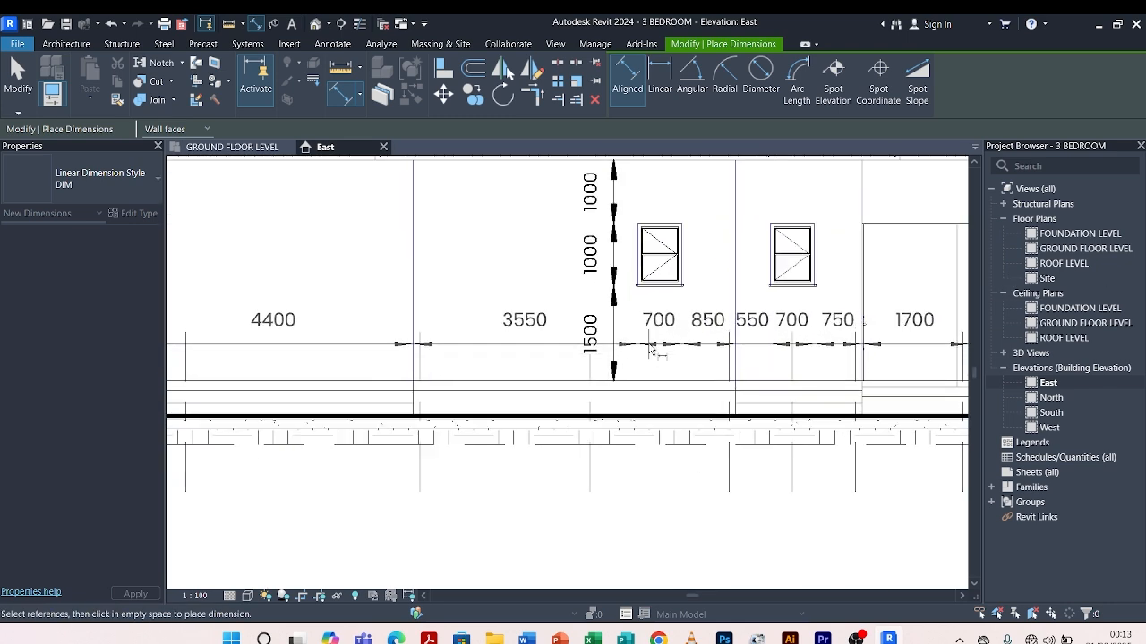
pyautogui.click(652, 351)
pyautogui.scroll(-4, 481, 259)
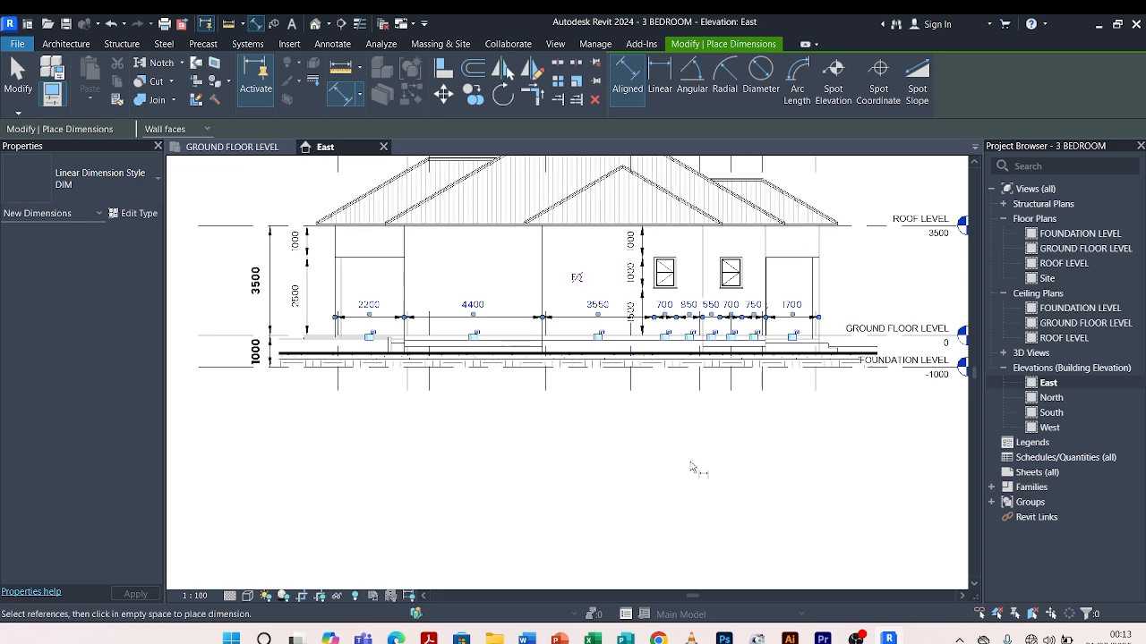
# Start an aligned dimension string above the roof at grid A and reference grids B, C and D.
pyautogui.scroll(-3, 449, 474)
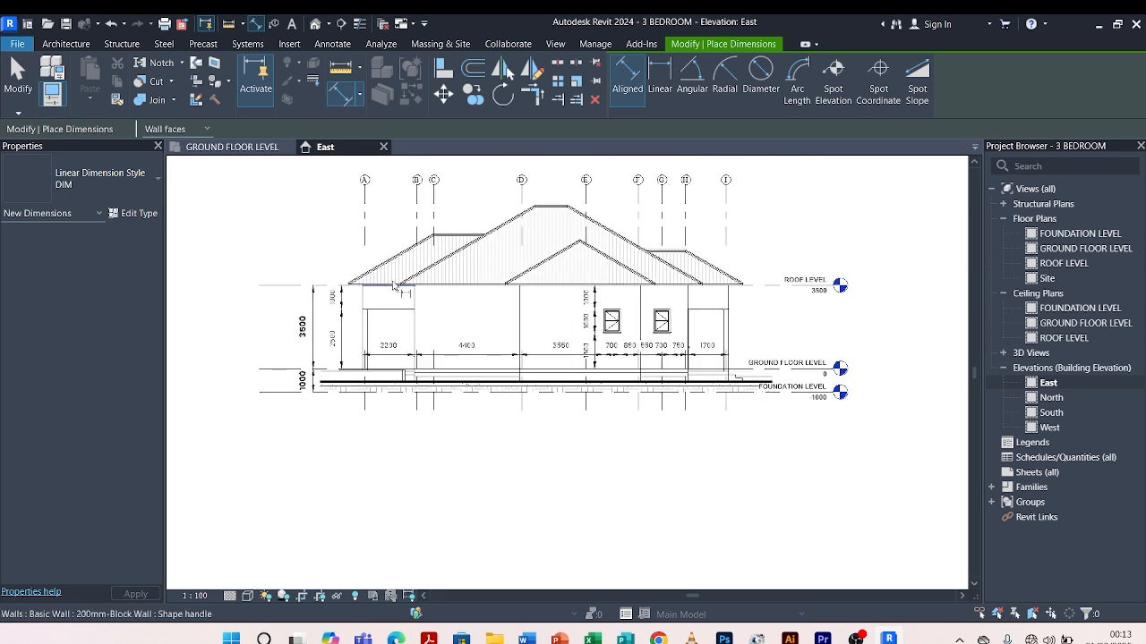
pyautogui.scroll(3, 371, 210)
pyautogui.scroll(2, 371, 250)
pyautogui.scroll(-2, 373, 285)
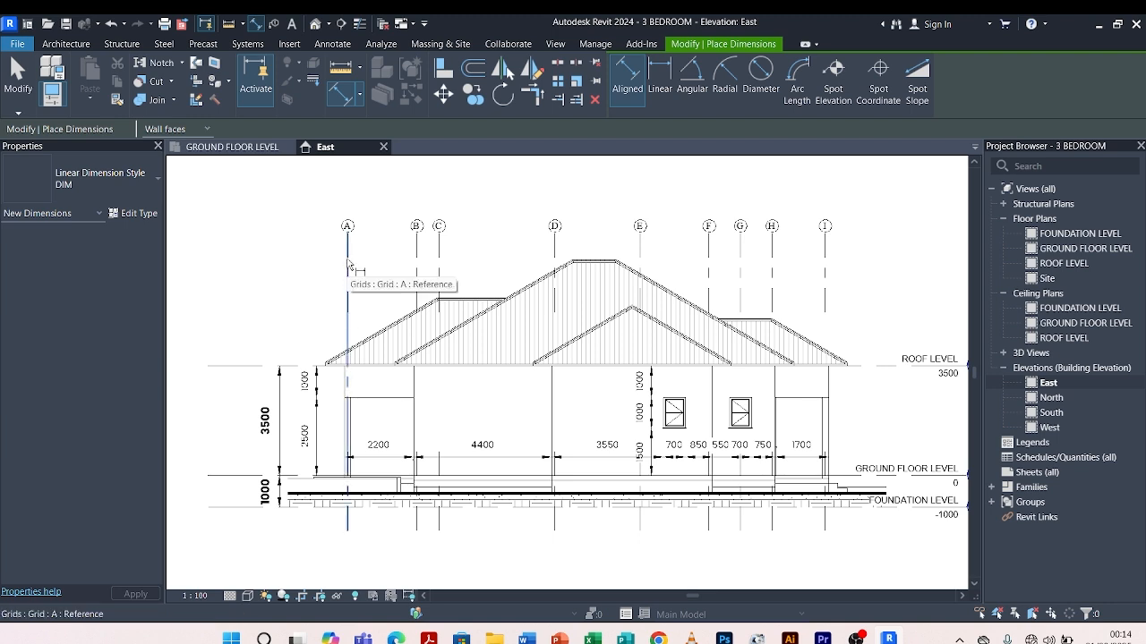
pyautogui.click(348, 265)
pyautogui.click(417, 269)
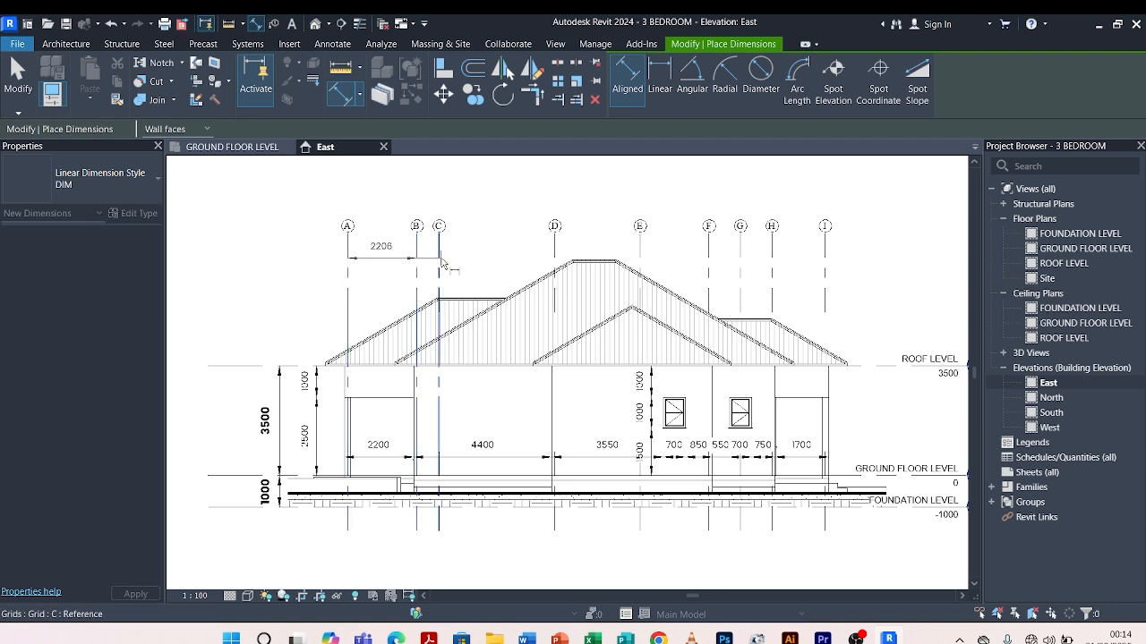
pyautogui.click(439, 262)
pyautogui.click(555, 254)
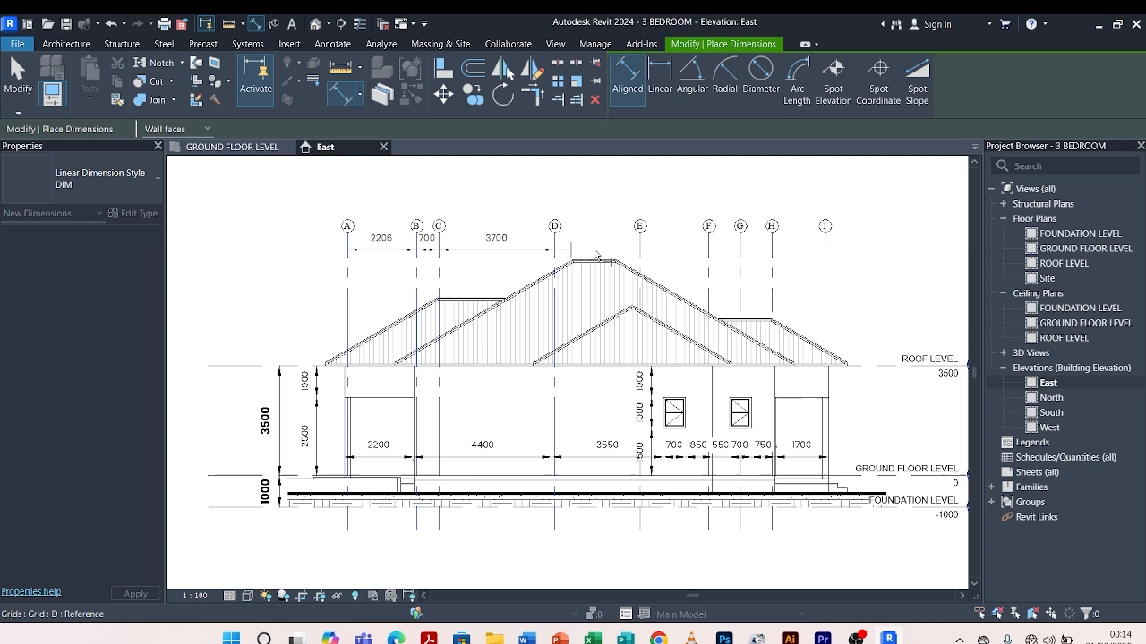
# Continue the grid dimension string through grids E, F, G, H and I and place it between the grid bubbles and the main ridge.
pyautogui.click(640, 251)
pyautogui.click(709, 253)
pyautogui.click(740, 253)
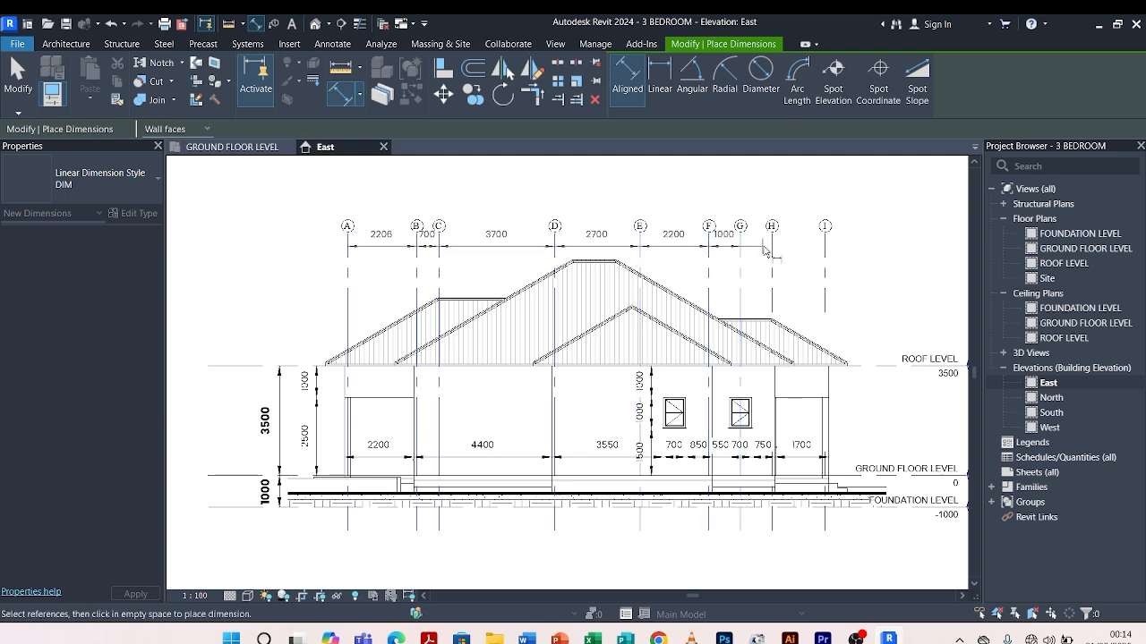
pyautogui.click(771, 253)
pyautogui.click(825, 253)
pyautogui.scroll(4, 588, 257)
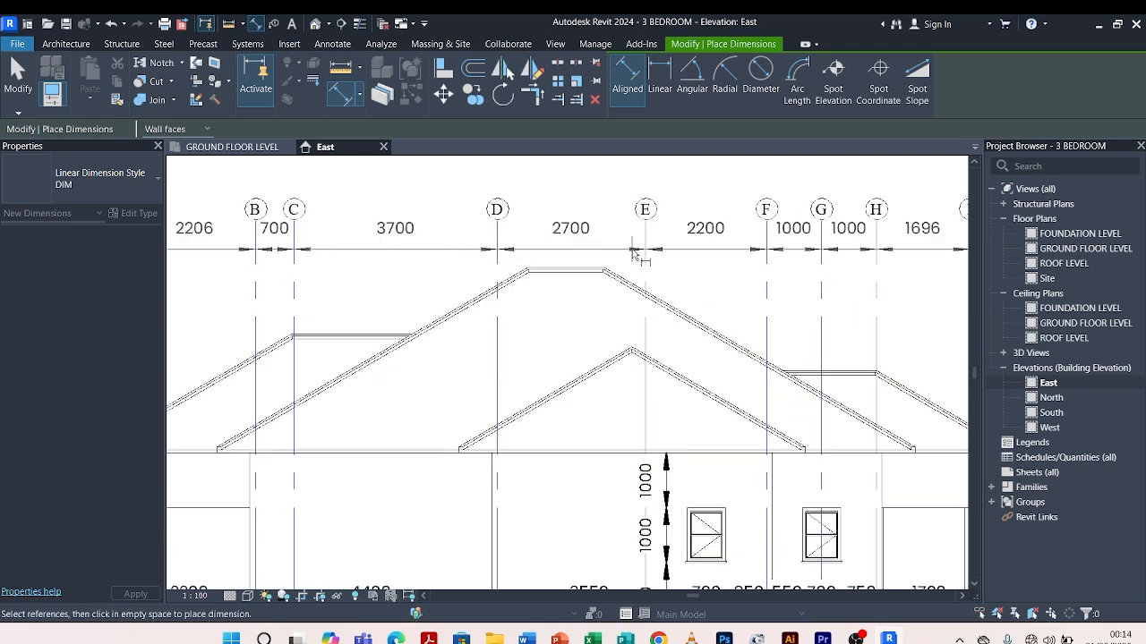
pyautogui.click(587, 255)
pyautogui.scroll(-5, 621, 189)
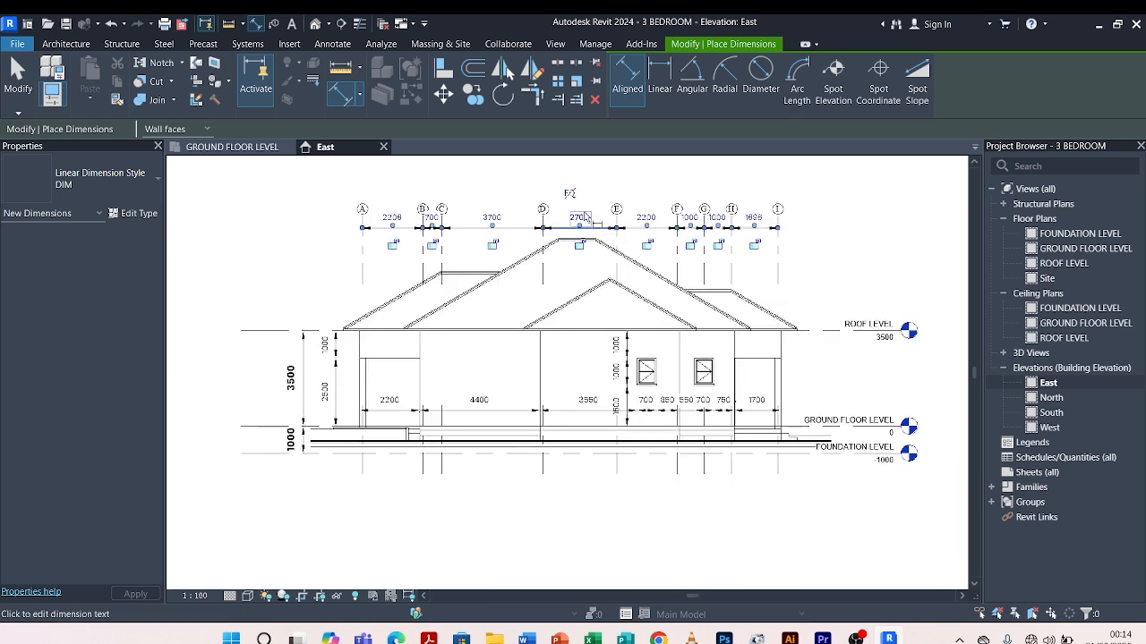
# Leave the dimension command and shift the grid dimension string slightly down, farther from the grid bubbles.
pyautogui.press('Escape')
pyautogui.scroll(3, 613, 201)
pyautogui.click(580, 249)
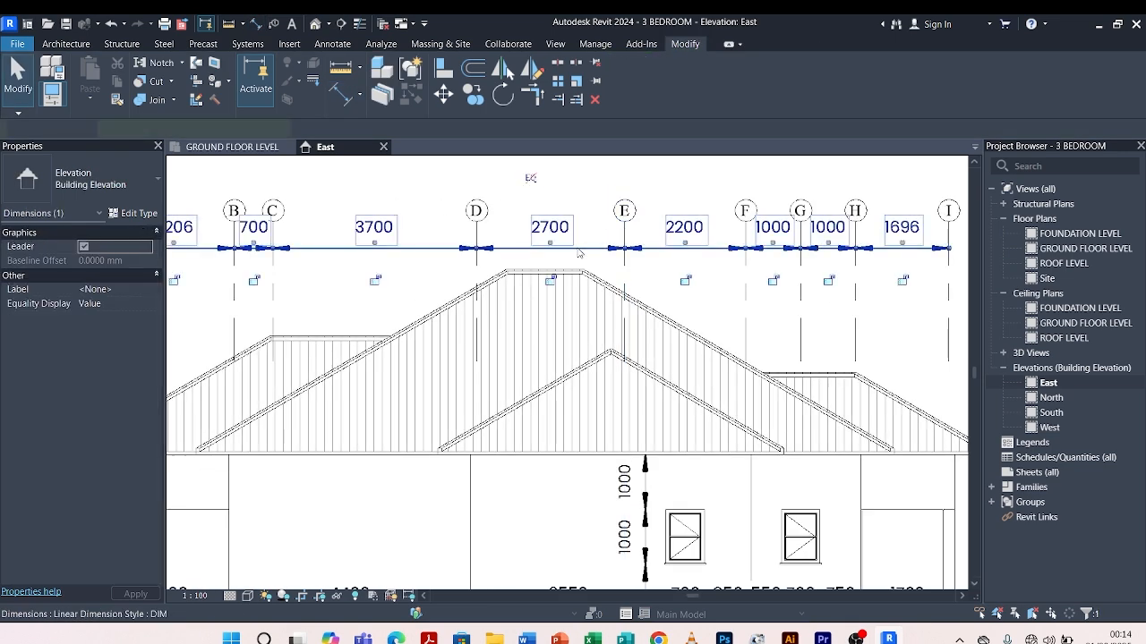
pyautogui.press('Escape')
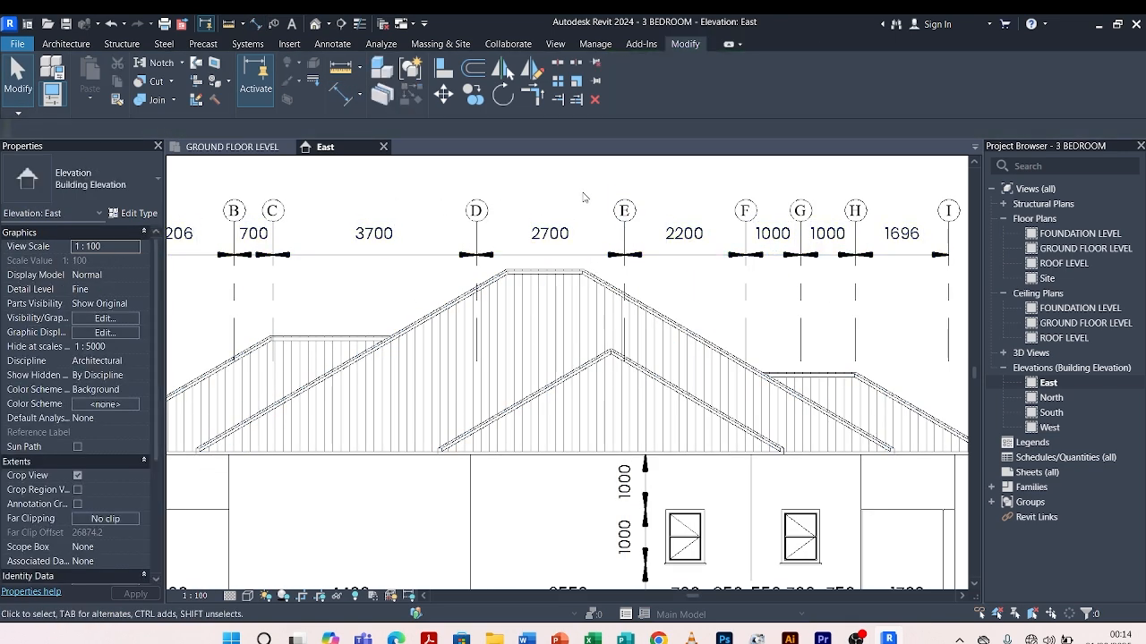
# Match the grid dimension string's type to the bold vertical level dimension string (level dim).
pyautogui.scroll(-4, 586, 262)
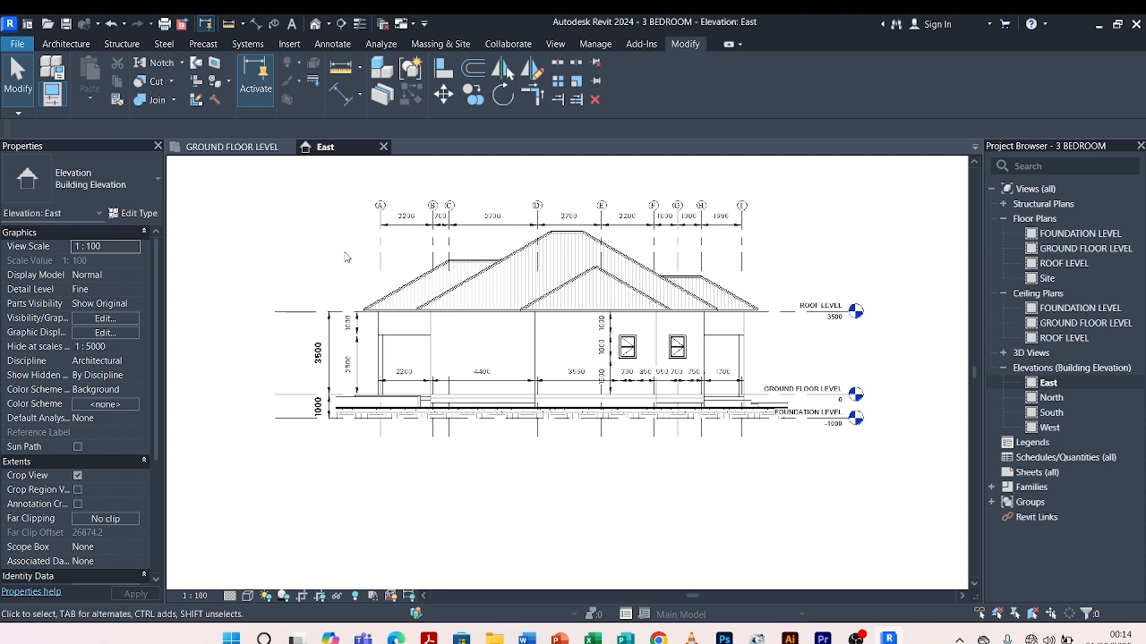
pyautogui.scroll(1, 485, 215)
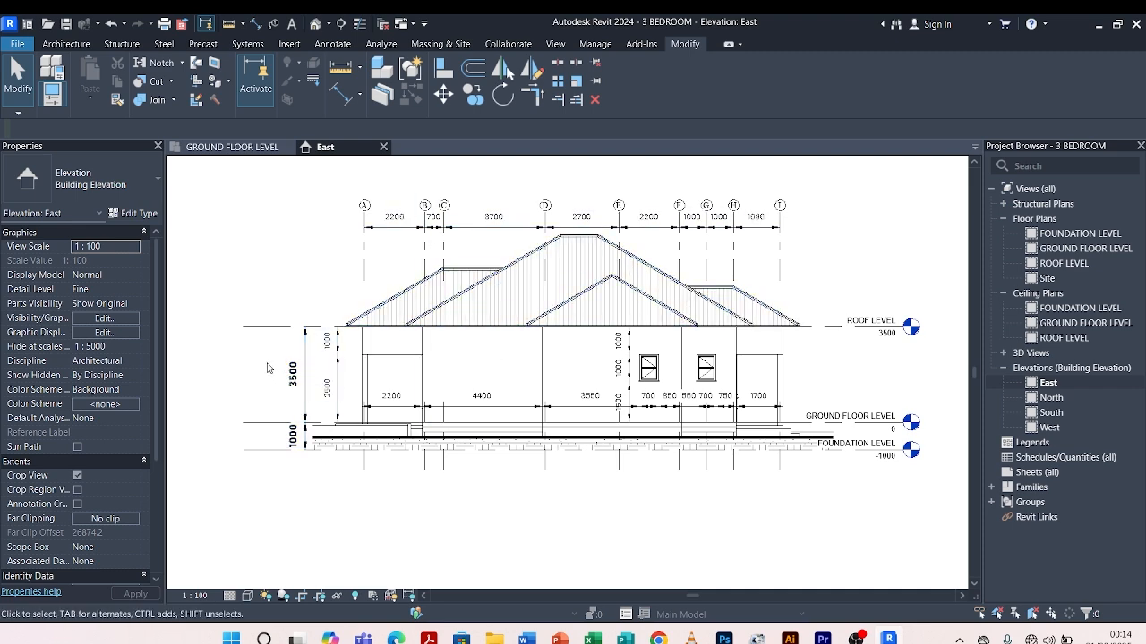
pyautogui.scroll(2, 269, 363)
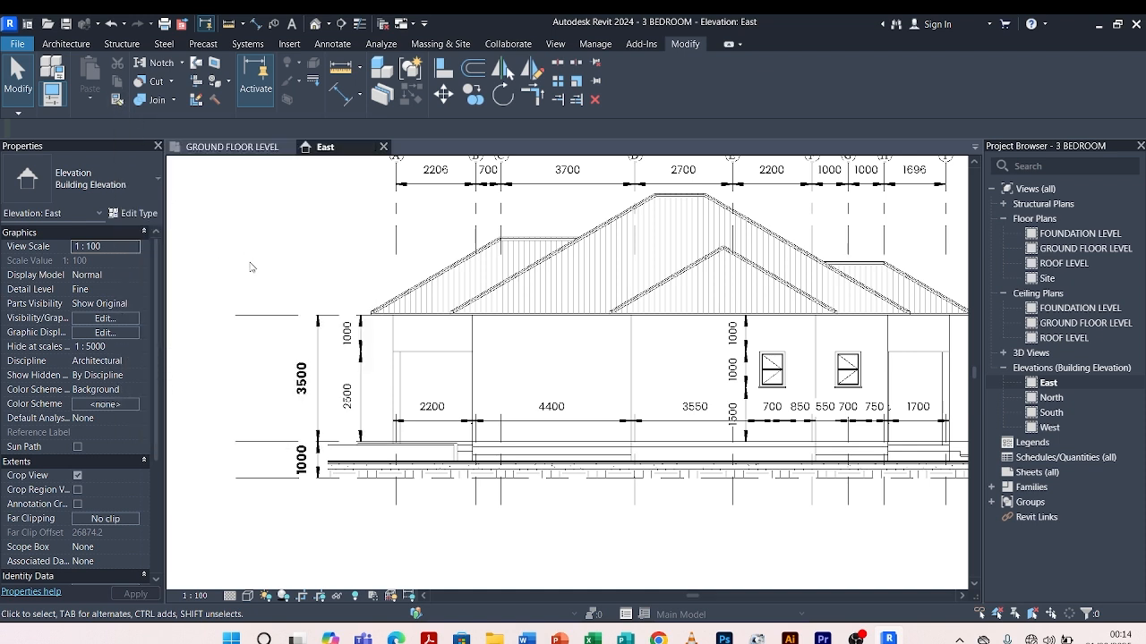
pyautogui.press('m')
pyautogui.press('a')
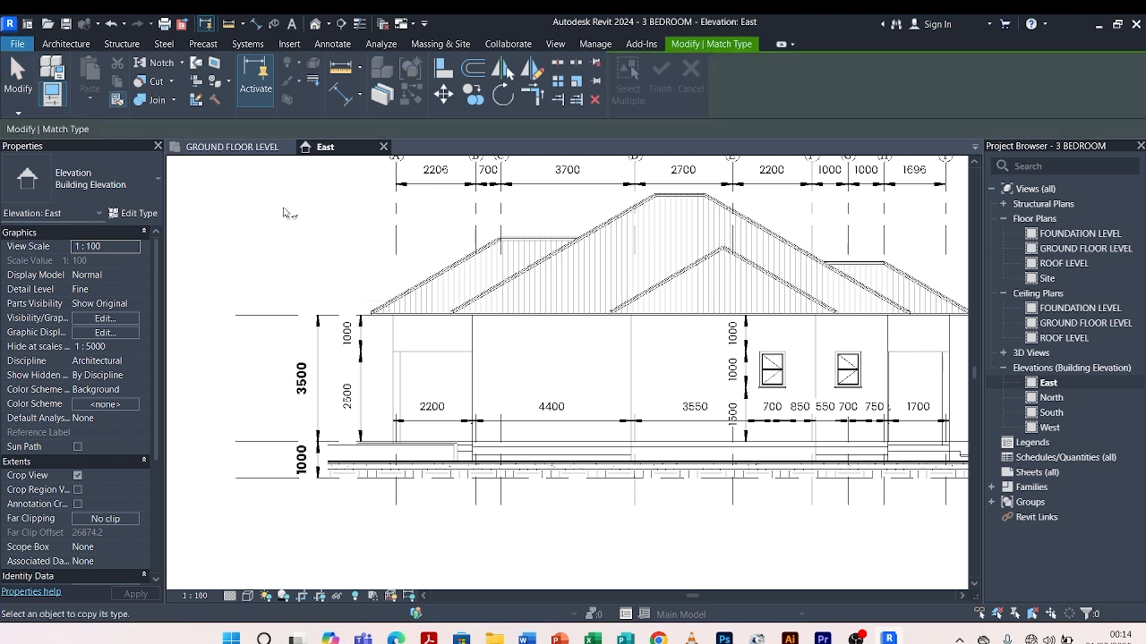
pyautogui.click(322, 360)
pyautogui.scroll(-2, 331, 421)
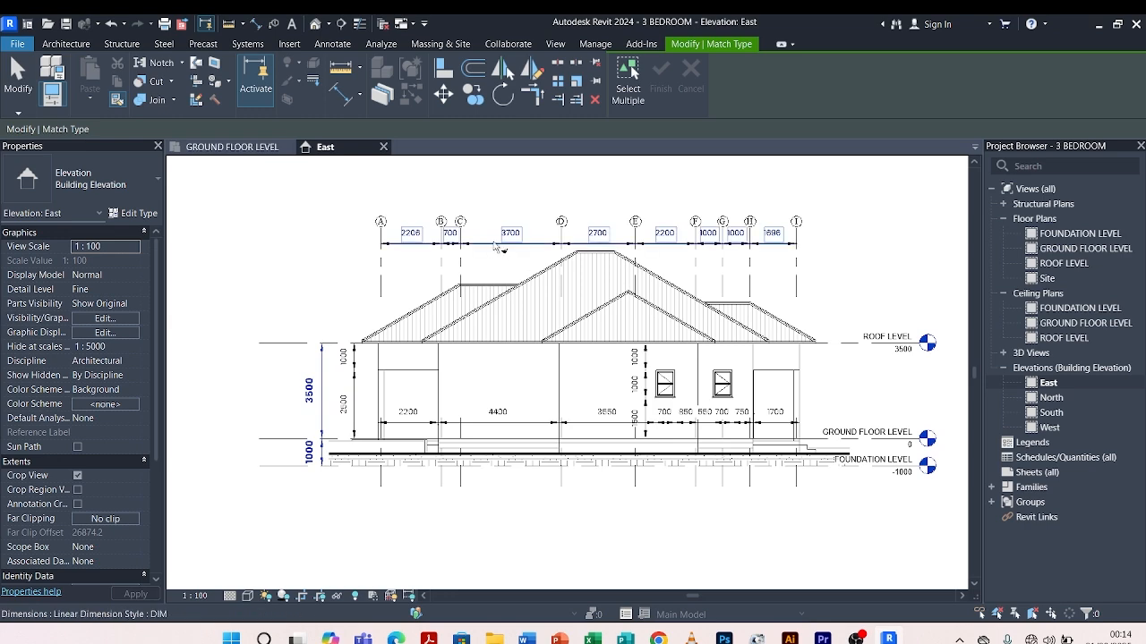
pyautogui.scroll(1, 651, 215)
pyautogui.press('Escape')
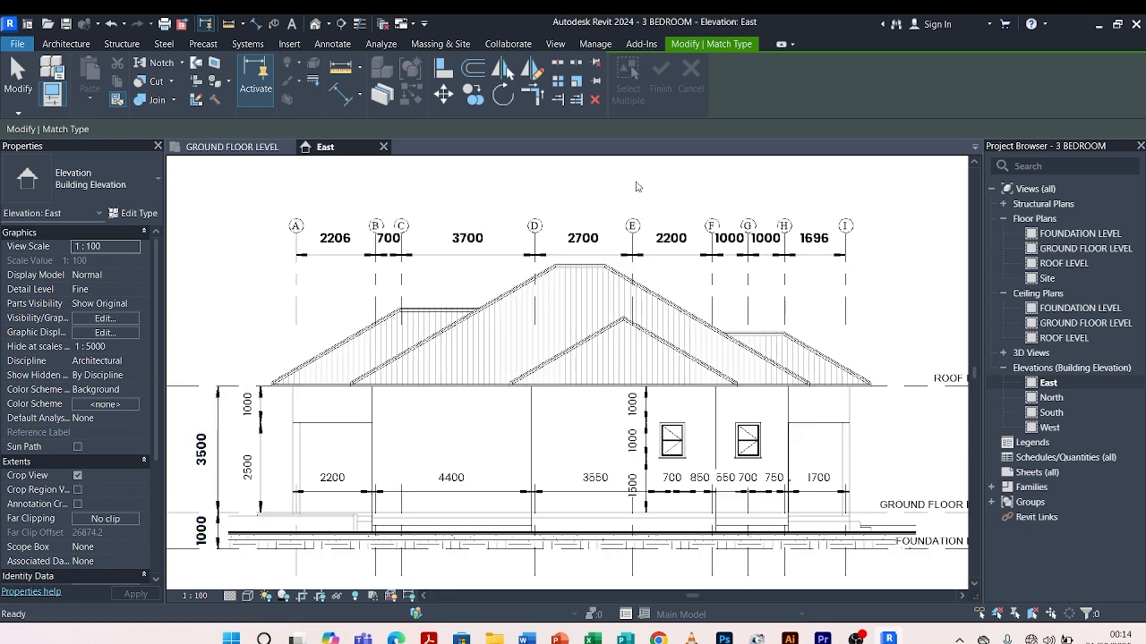
pyautogui.click(663, 260)
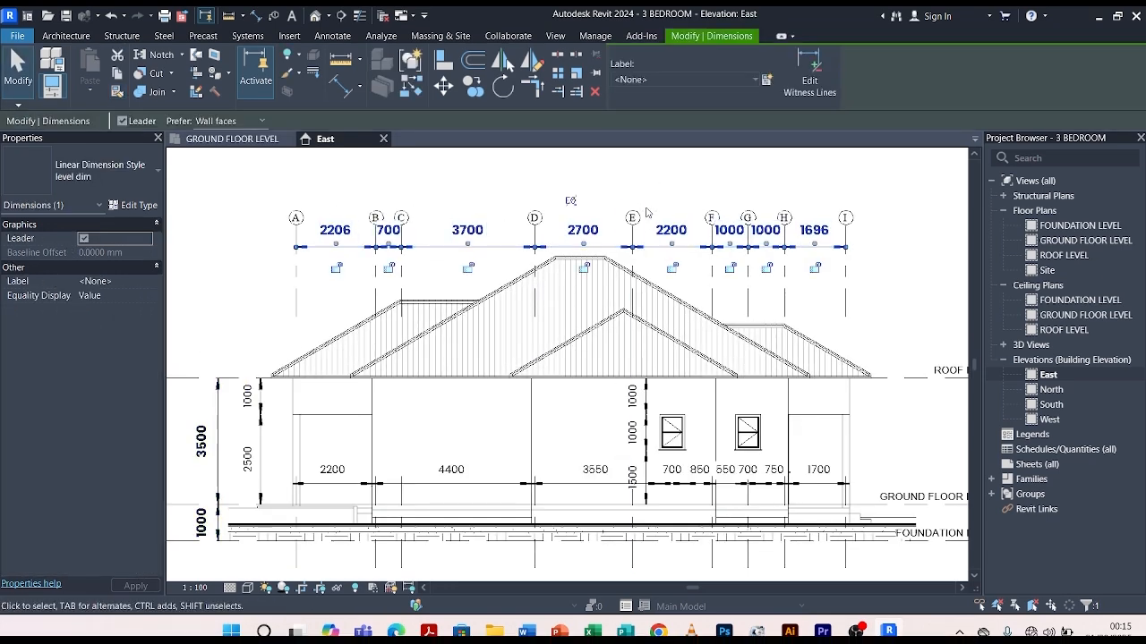
pyautogui.click(651, 201)
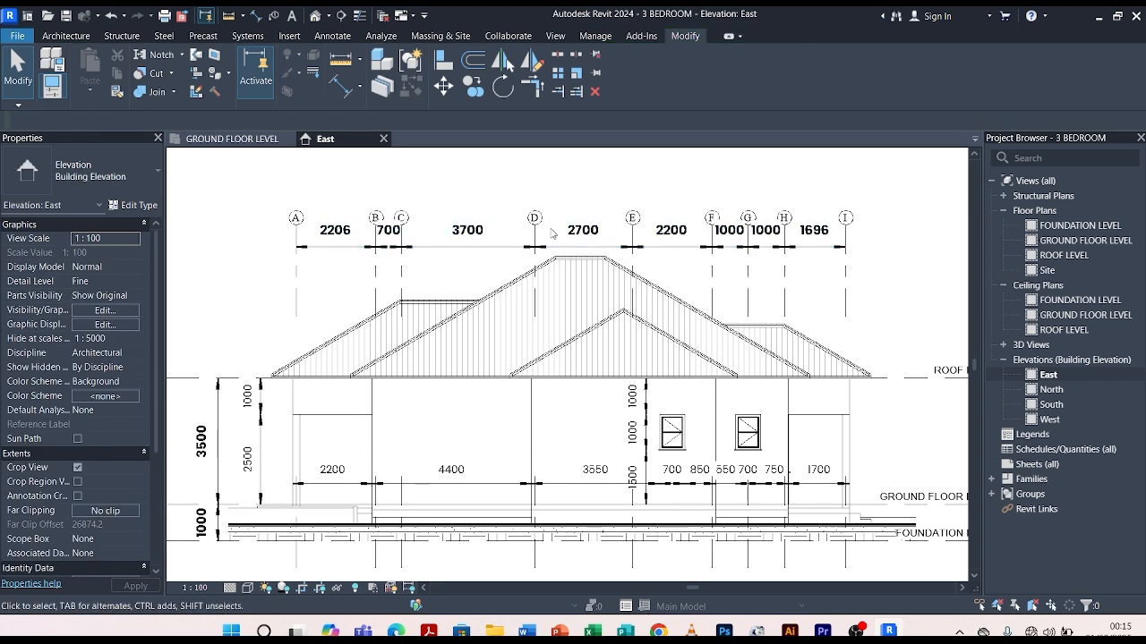
# Tag all untagged windows in the East elevation using Window Tag (2), without leaders.
pyautogui.scroll(-2, 554, 234)
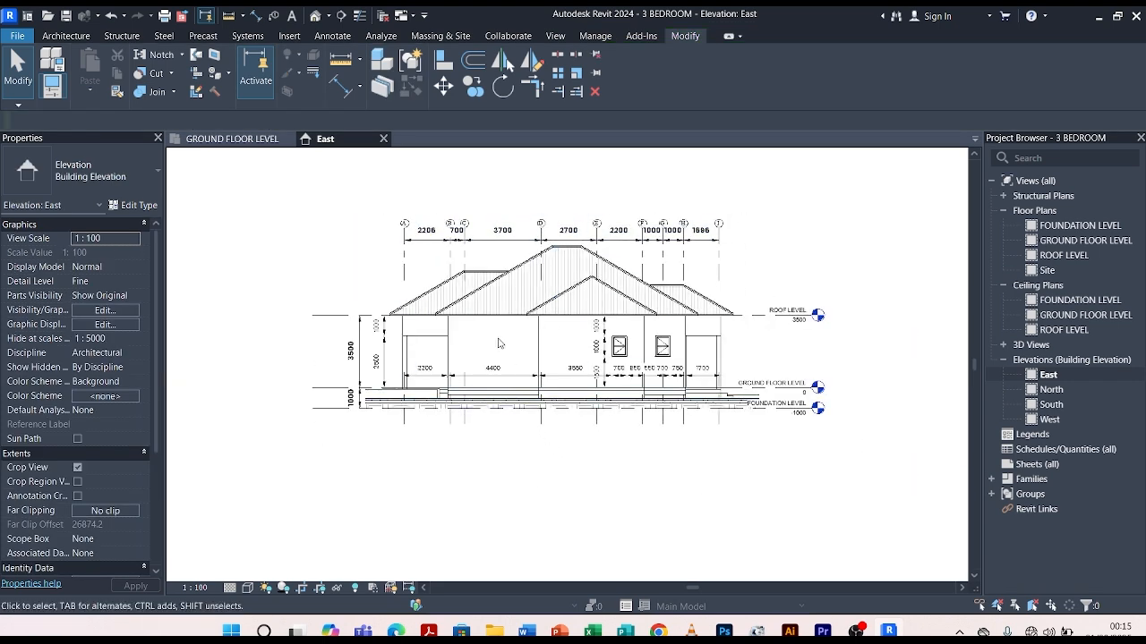
pyautogui.scroll(2, 548, 437)
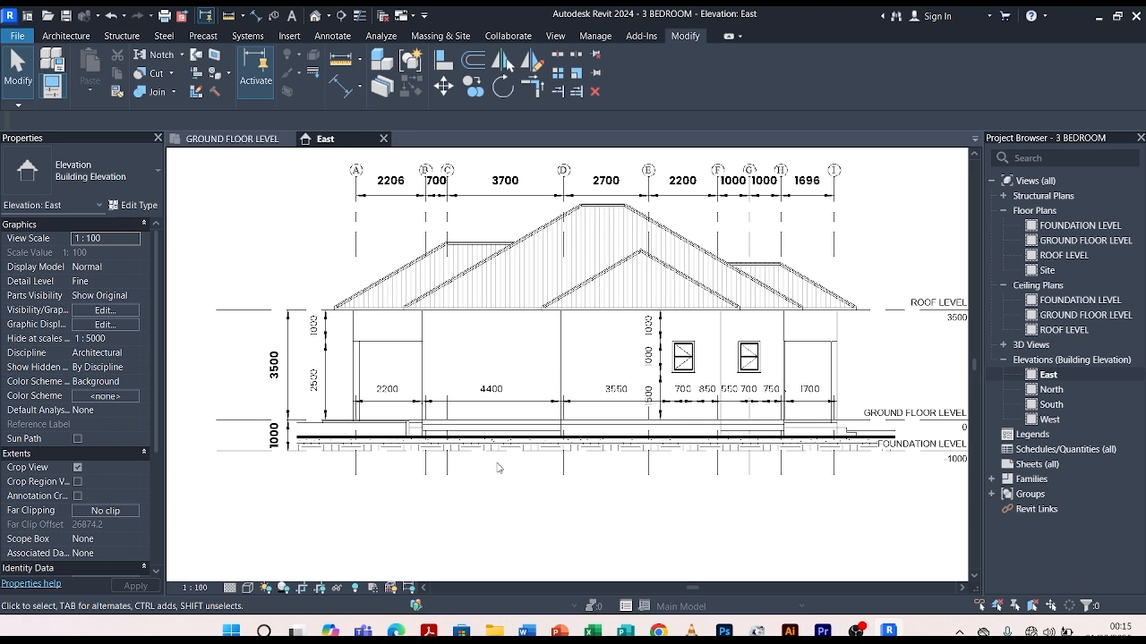
pyautogui.moveTo(498, 468); pyautogui.dragTo(445, 466, button='middle')
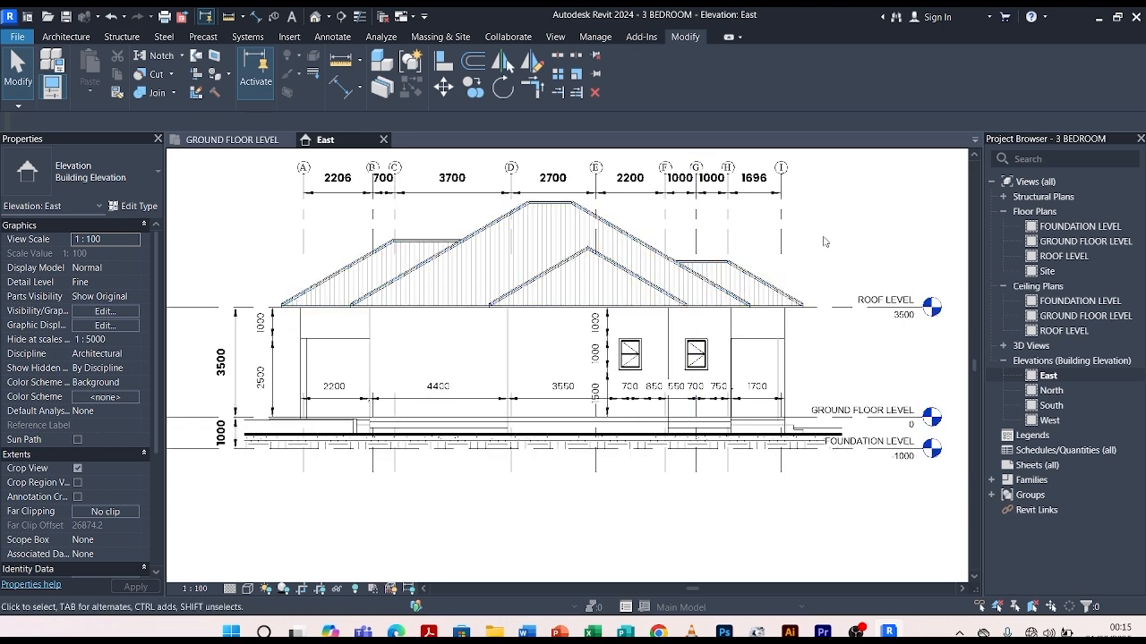
pyautogui.click(72, 37)
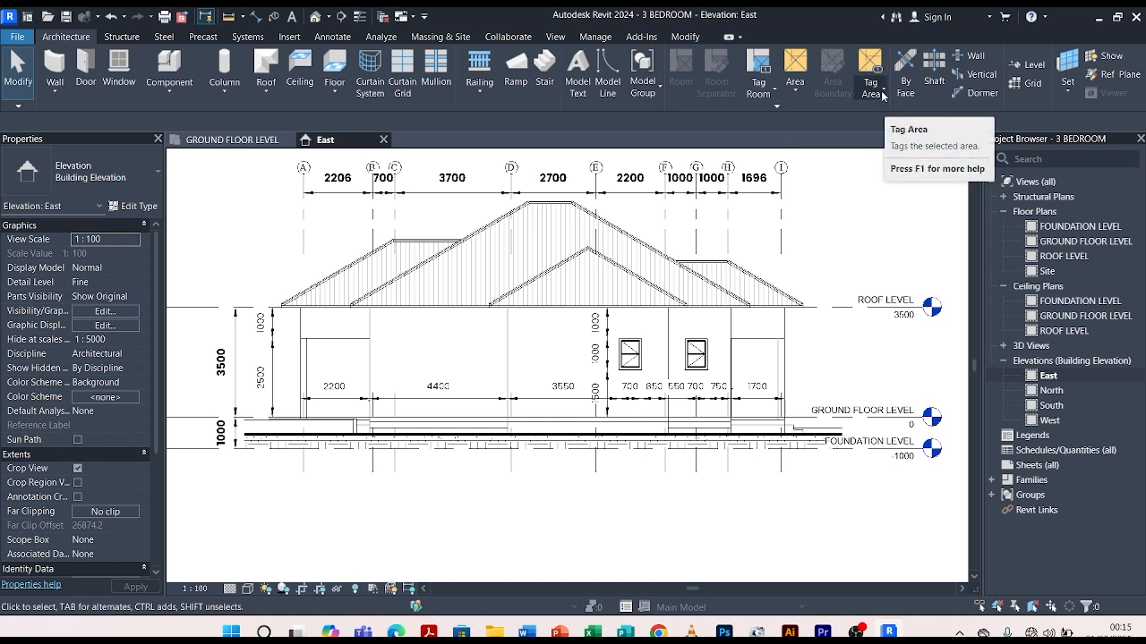
pyautogui.click(883, 93)
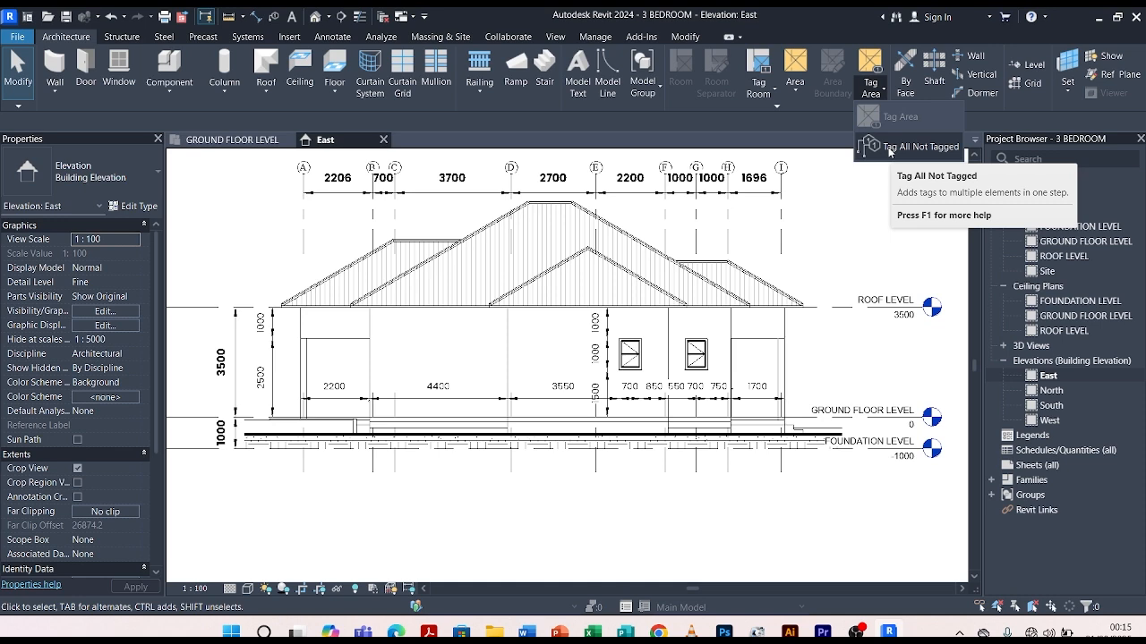
pyautogui.click(890, 149)
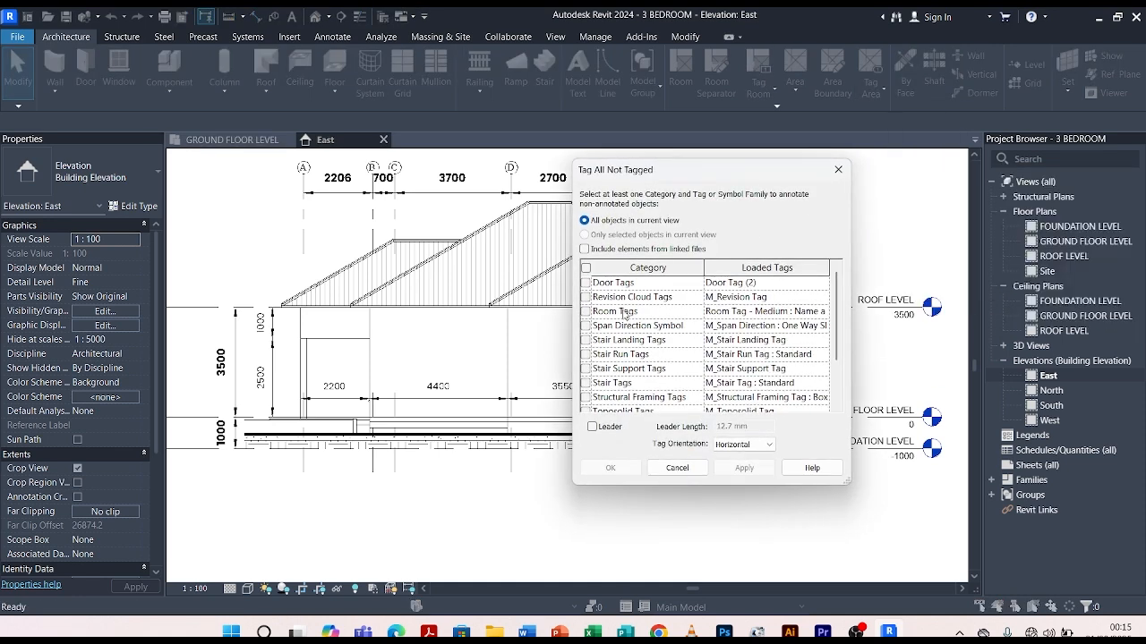
pyautogui.scroll(-2, 607, 294)
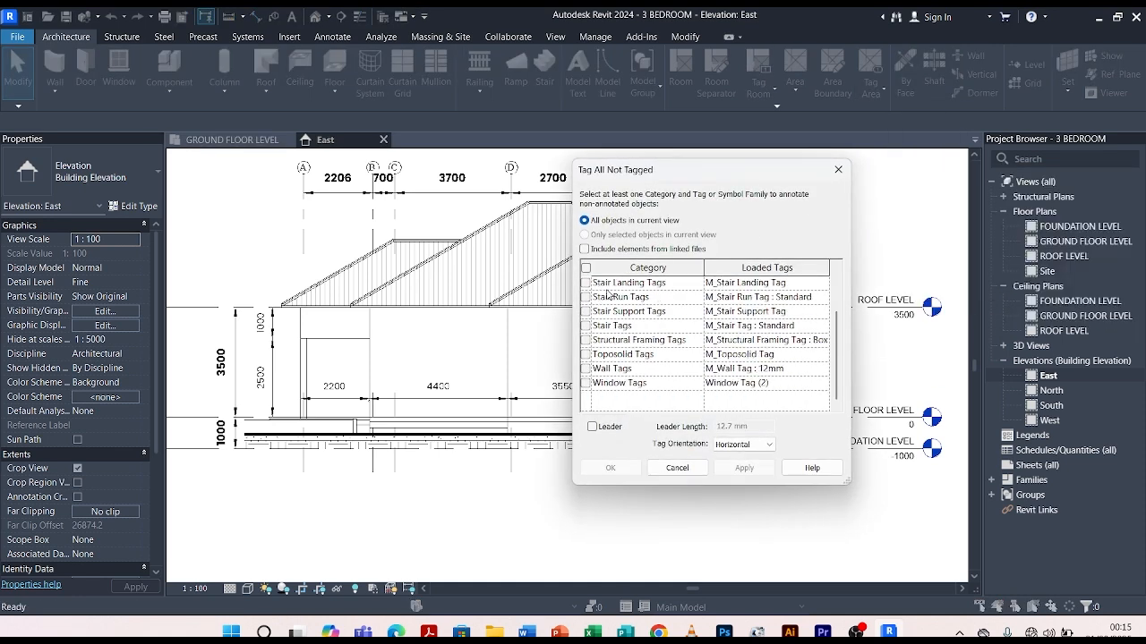
pyautogui.click(586, 383)
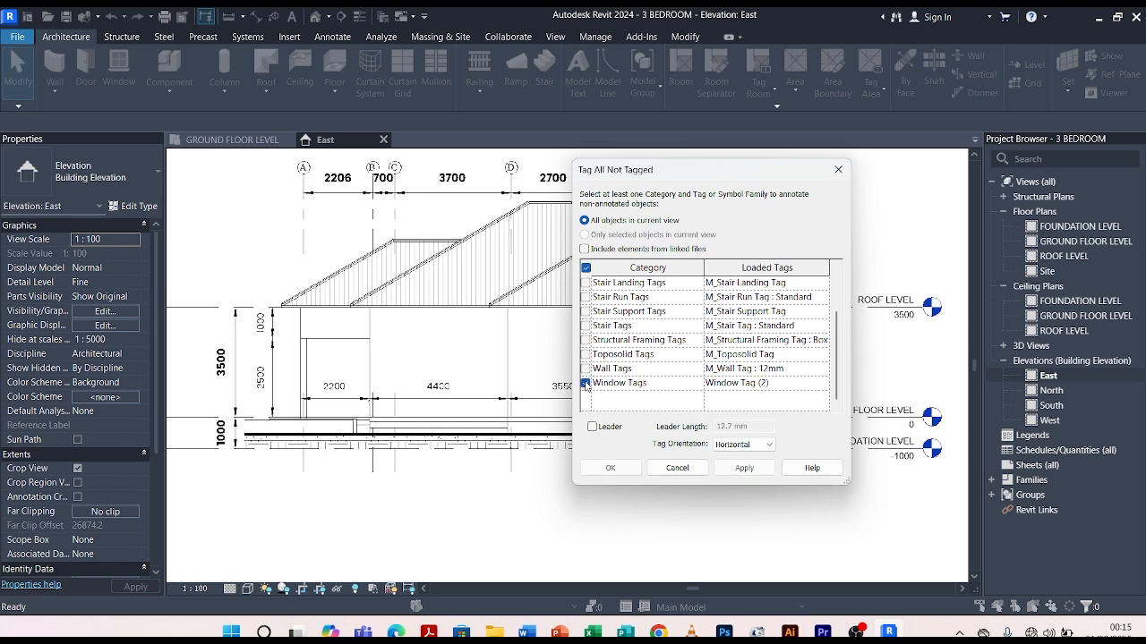
pyautogui.click(743, 469)
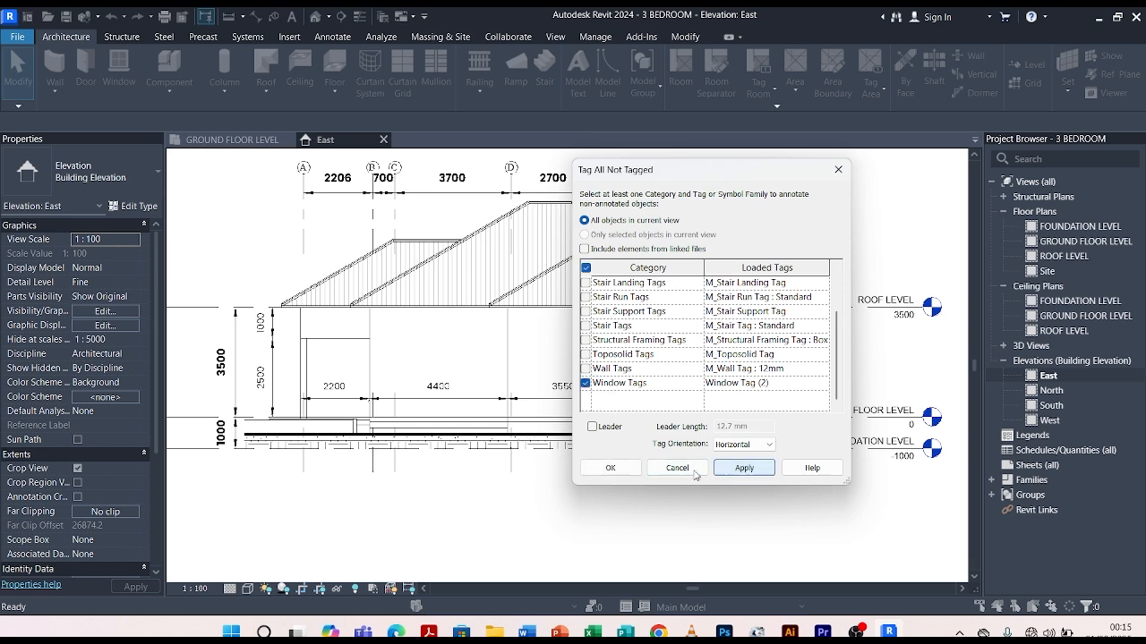
pyautogui.click(609, 469)
# Check the elevation's window tags against the window tags beside the pantry and master WC/SH on the GROUND FLOOR LEVEL plan.
pyautogui.scroll(4, 700, 360)
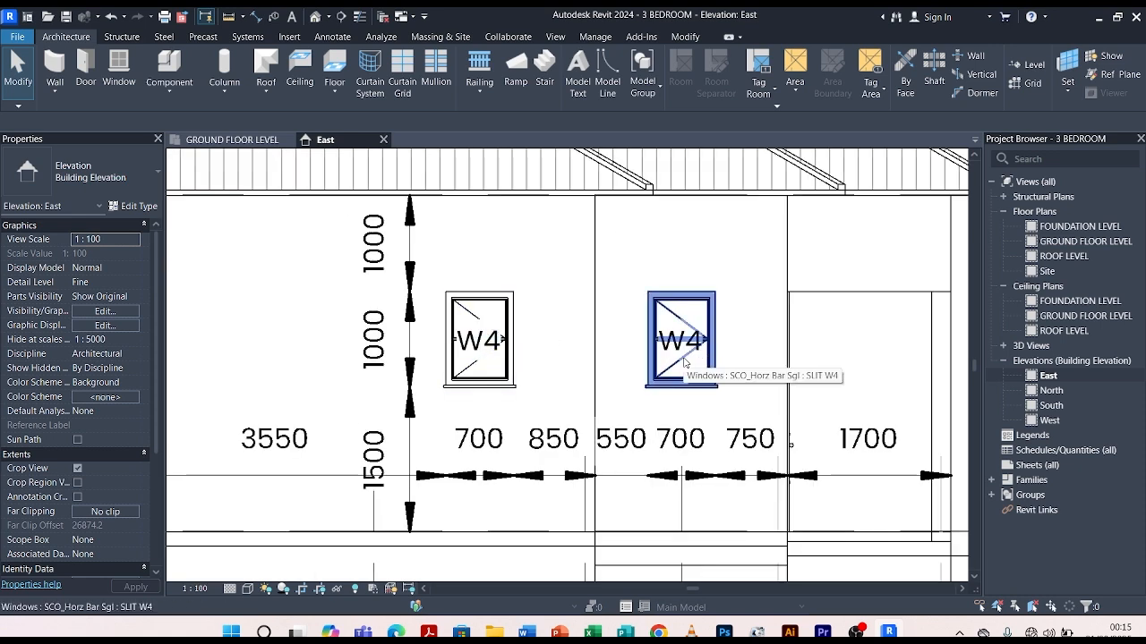
pyautogui.scroll(-2, 698, 362)
pyautogui.scroll(-4, 697, 362)
pyautogui.scroll(5, 634, 354)
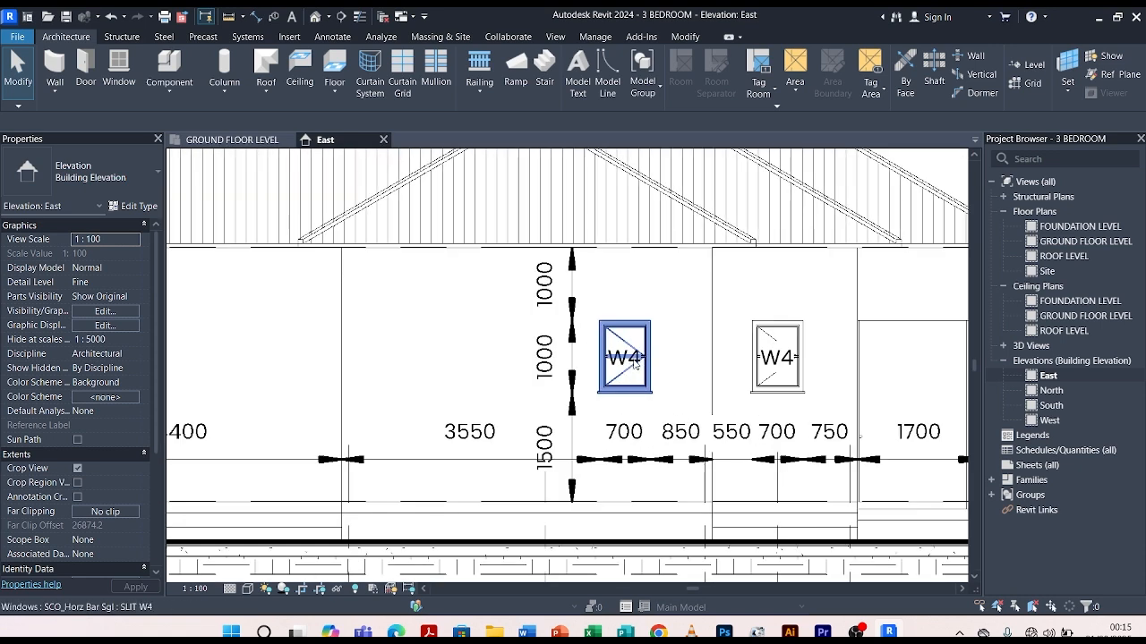
pyautogui.scroll(-5, 636, 356)
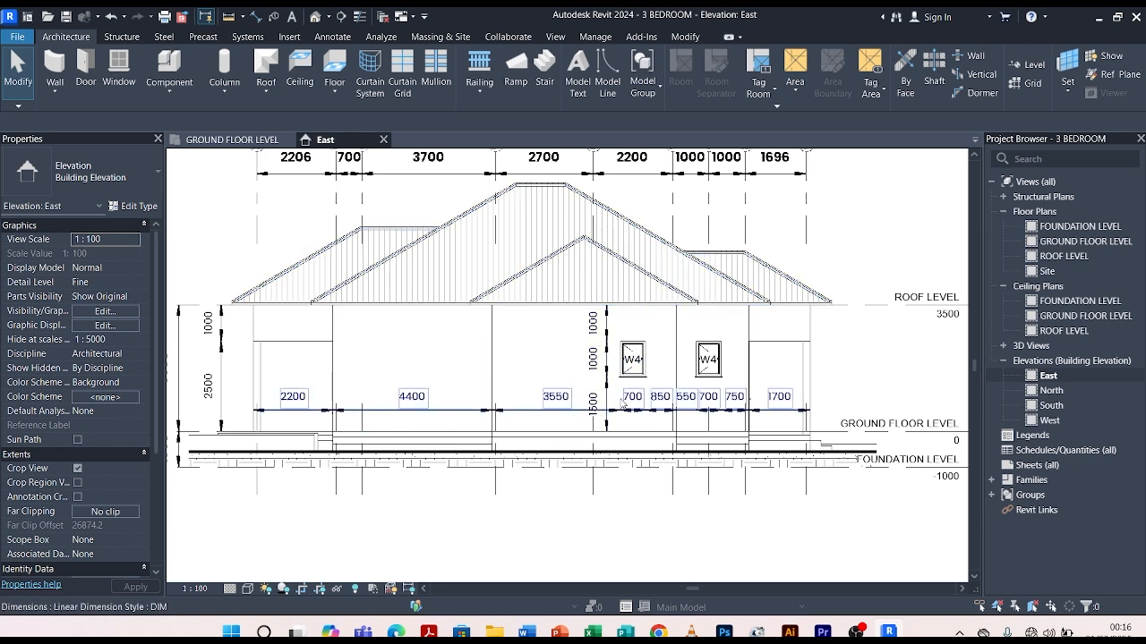
pyautogui.click(251, 141)
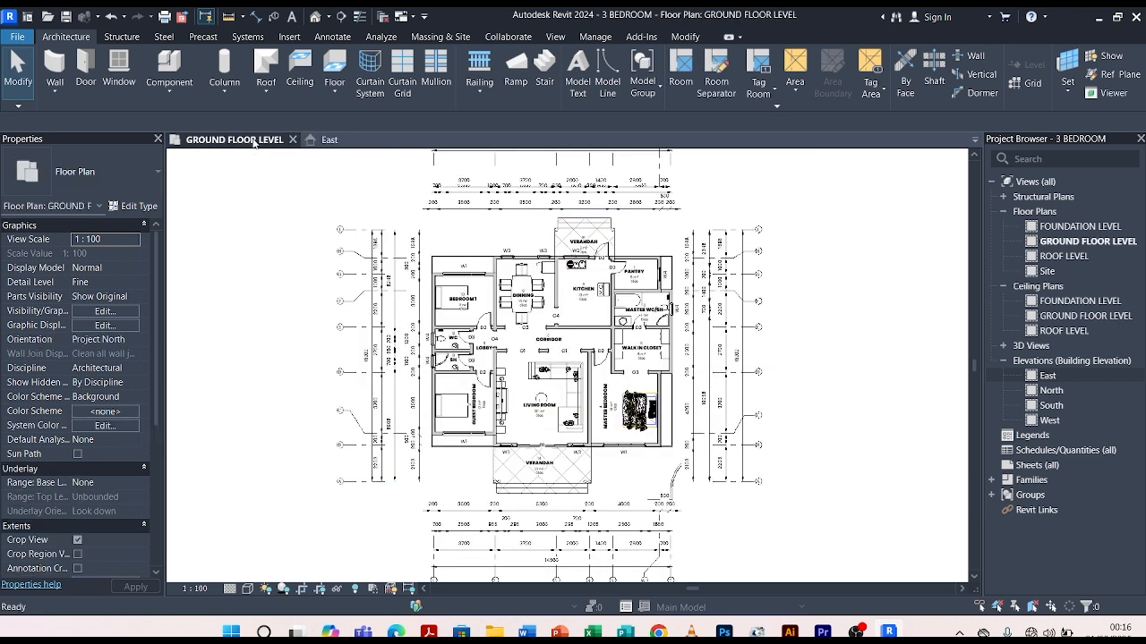
pyautogui.scroll(3, 682, 319)
pyautogui.scroll(3, 682, 319)
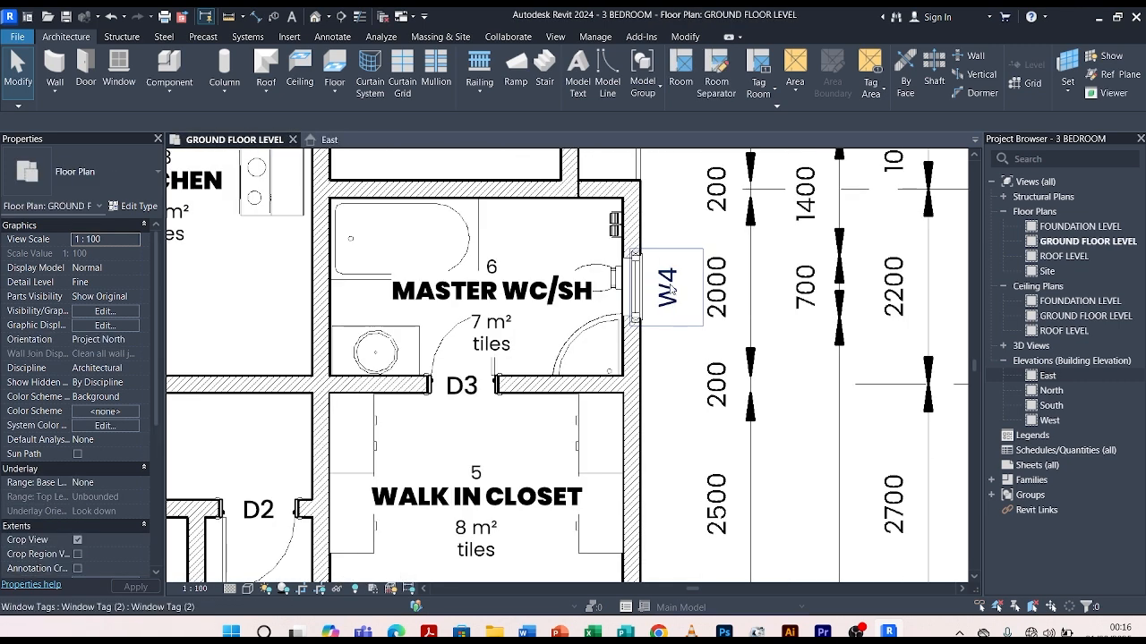
pyautogui.scroll(-4, 674, 302)
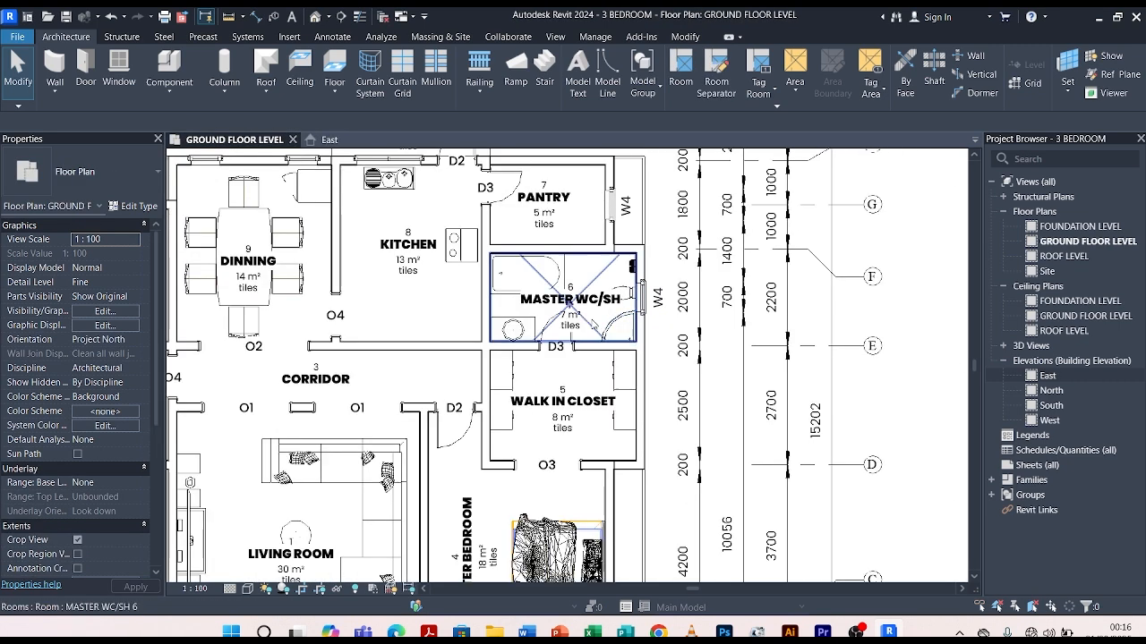
pyautogui.click(375, 145)
pyautogui.scroll(3, 729, 355)
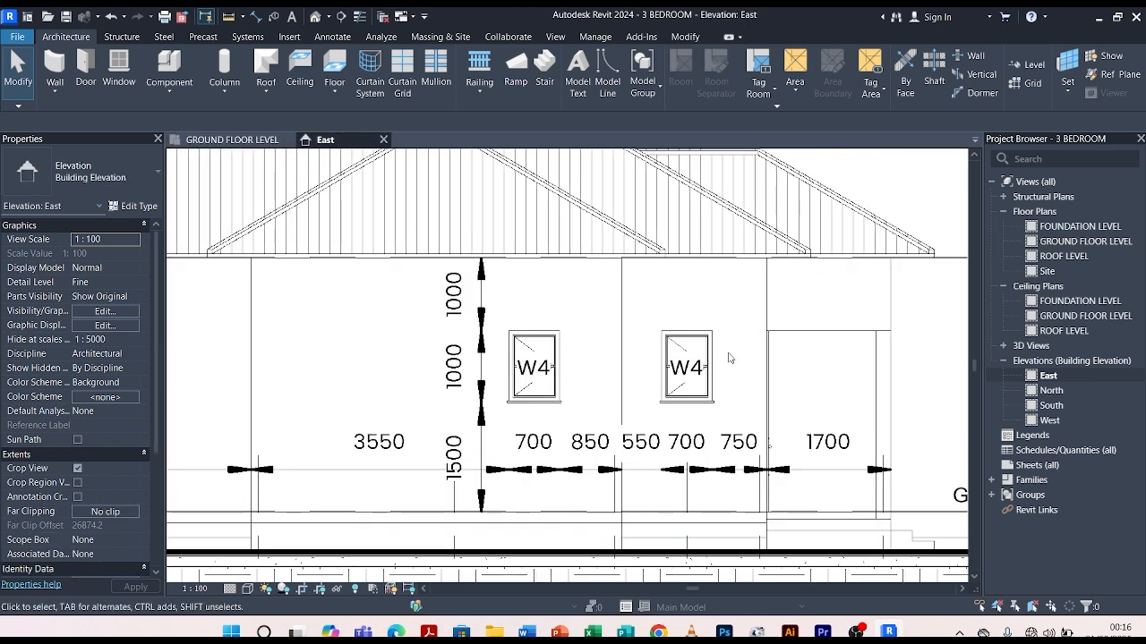
pyautogui.scroll(-3, 741, 330)
pyautogui.scroll(-2, 727, 345)
# Extend the upper end of grid A upward so the aligned grid bubbles sit higher above the roof.
pyautogui.scroll(4, 385, 202)
pyautogui.click(355, 334)
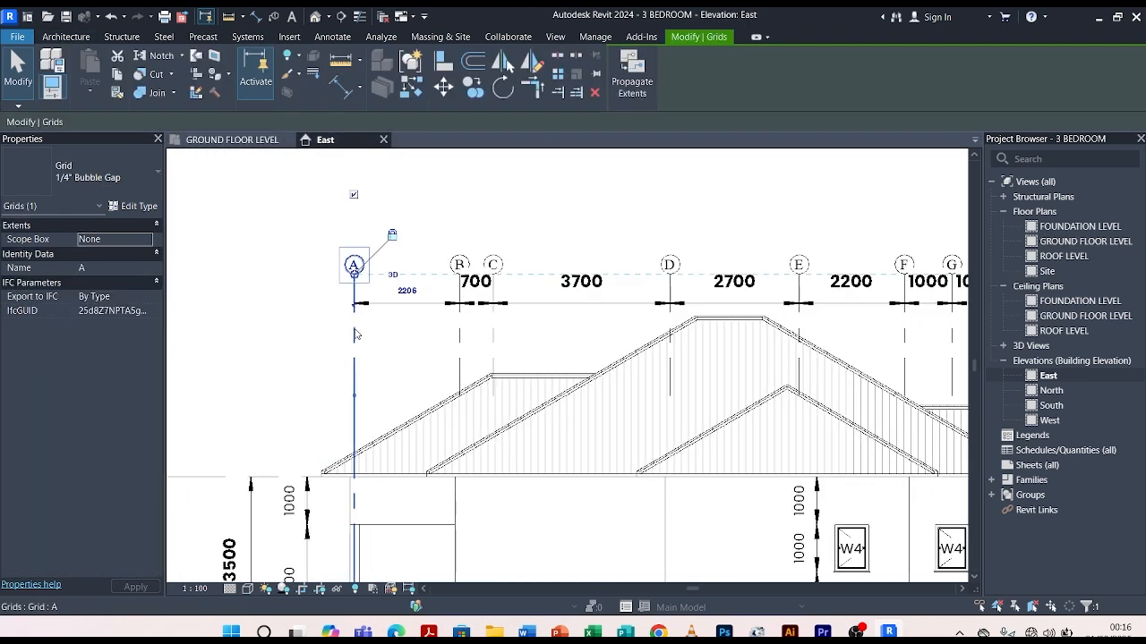
pyautogui.moveTo(355, 275); pyautogui.dragTo(350, 243)
pyautogui.scroll(-1, 369, 233)
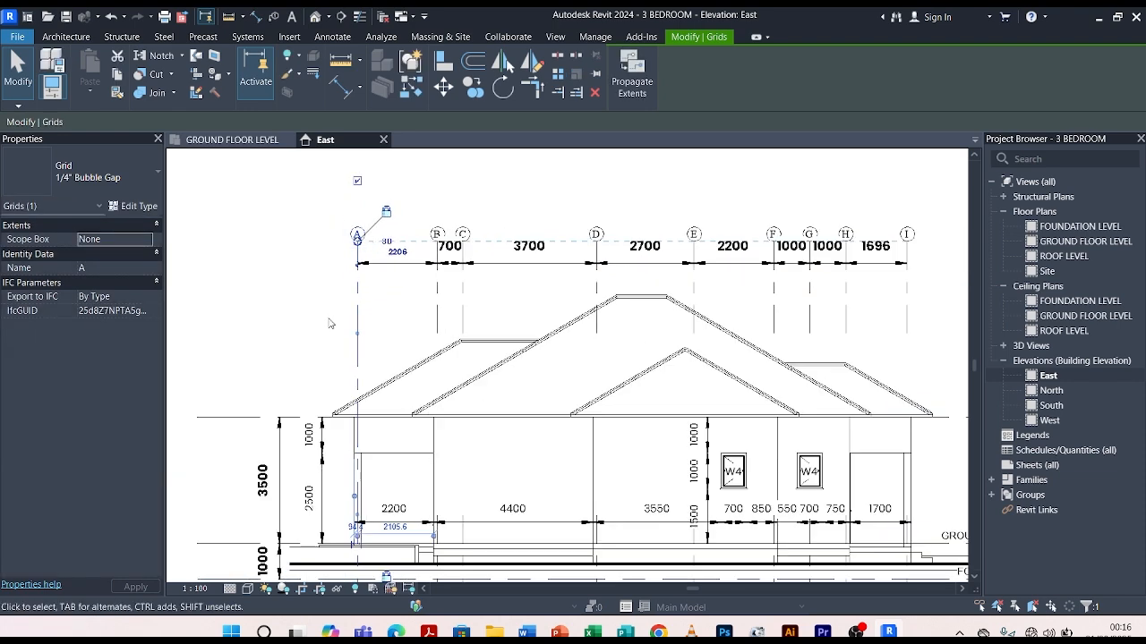
pyautogui.click(329, 324)
# Move the grid dimension string slightly down, between the grid bubbles and the main ridge.
pyautogui.click(543, 263)
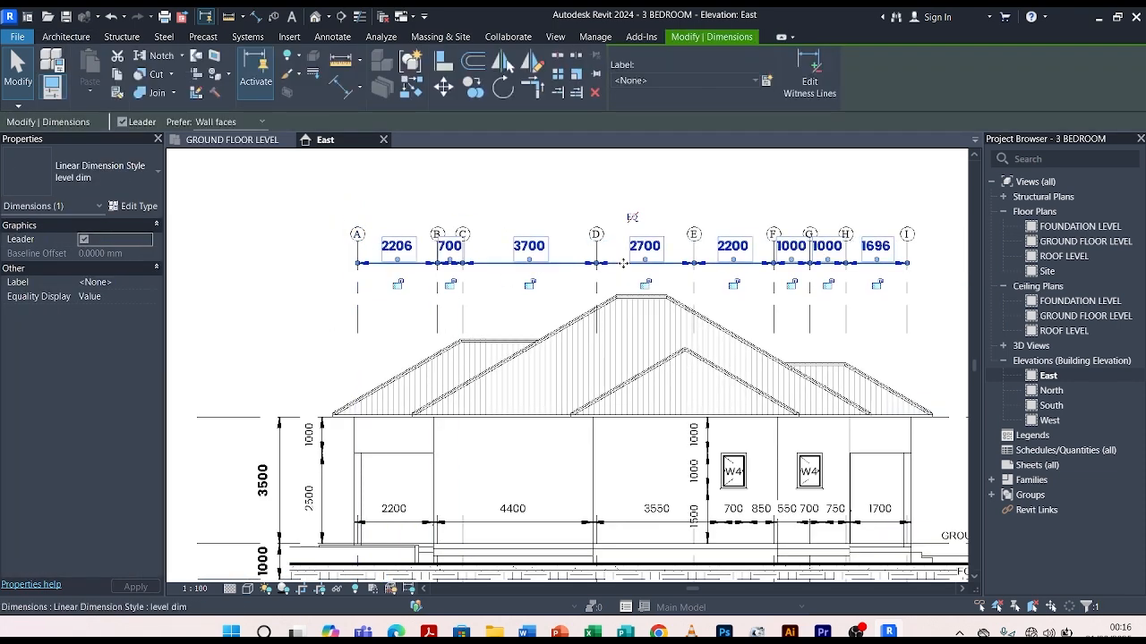
pyautogui.moveTo(622, 272); pyautogui.dragTo(623, 289)
pyautogui.click(624, 183)
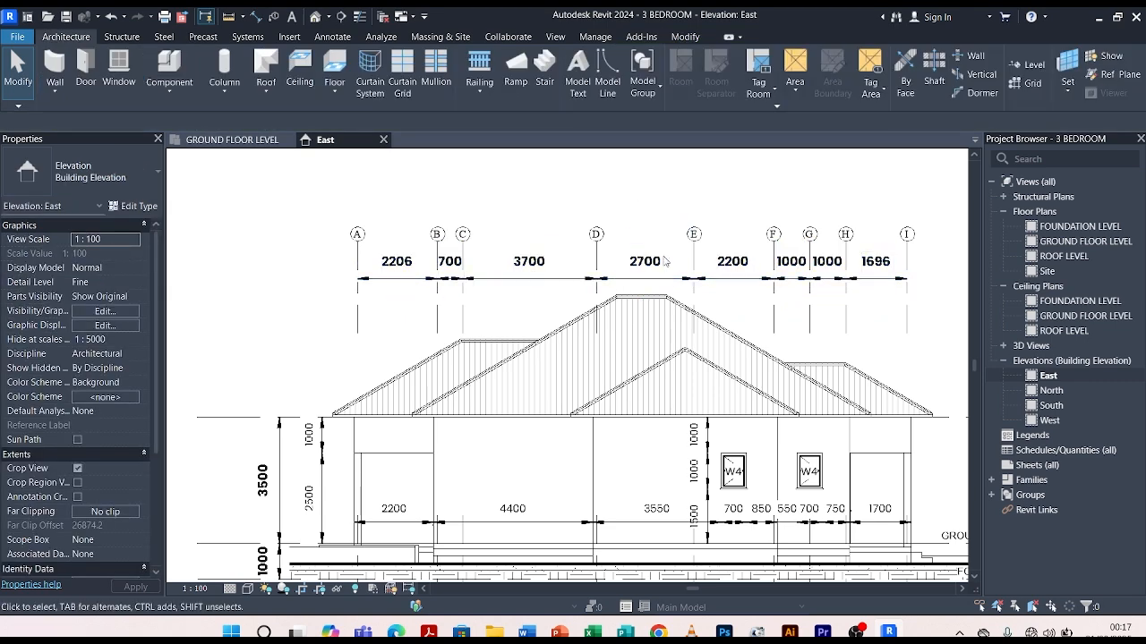
# In the elevation's Graphic Display Options, enable anti-aliased smooth lines, cast shadows and ambient shadows.
pyautogui.scroll(-2, 622, 240)
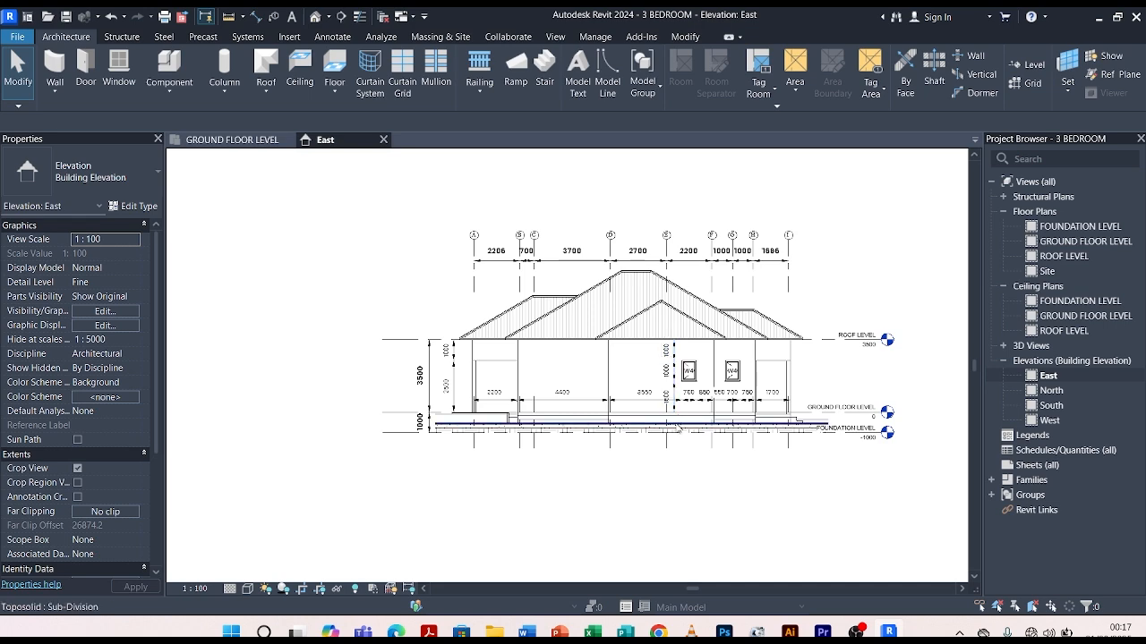
pyautogui.scroll(1, 821, 278)
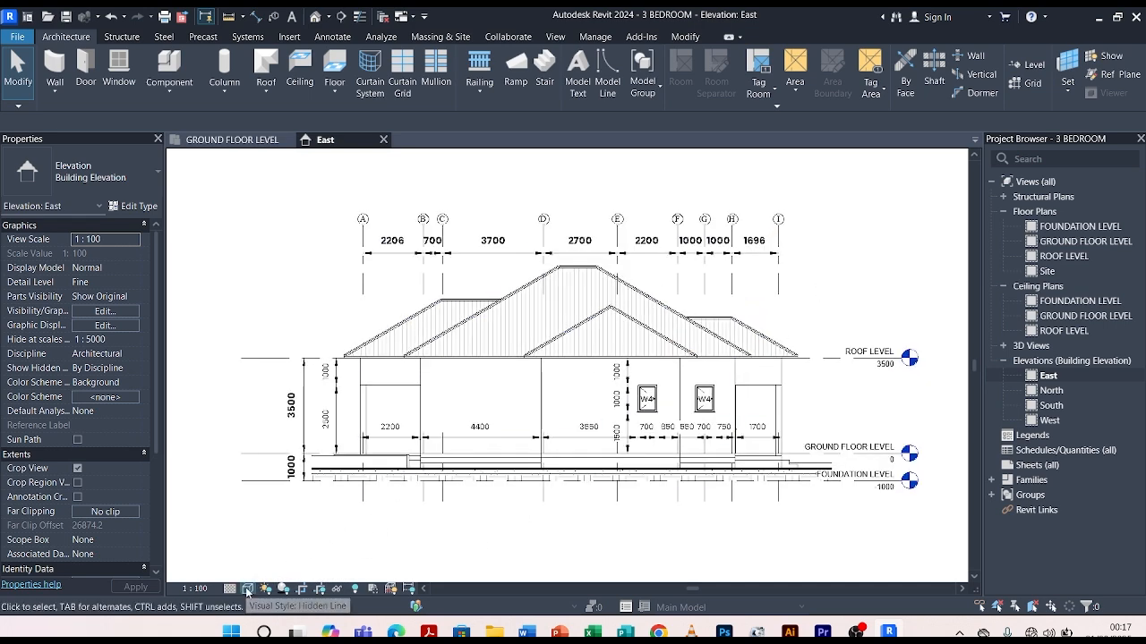
pyautogui.moveTo(376, 528); pyautogui.dragTo(395, 527, button='middle')
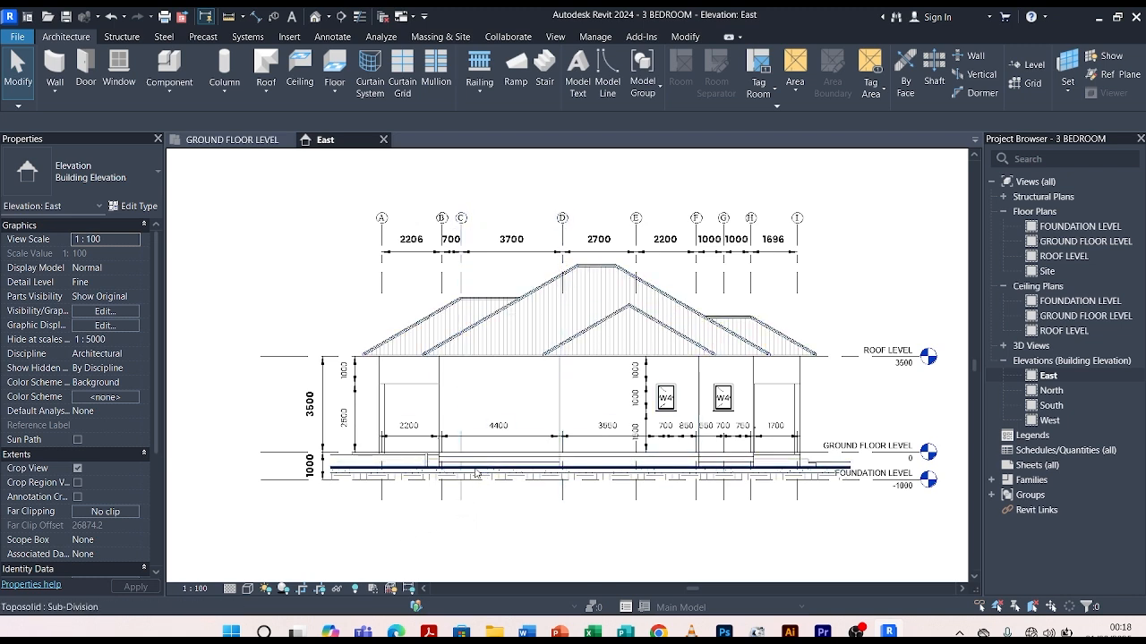
pyautogui.click(248, 588)
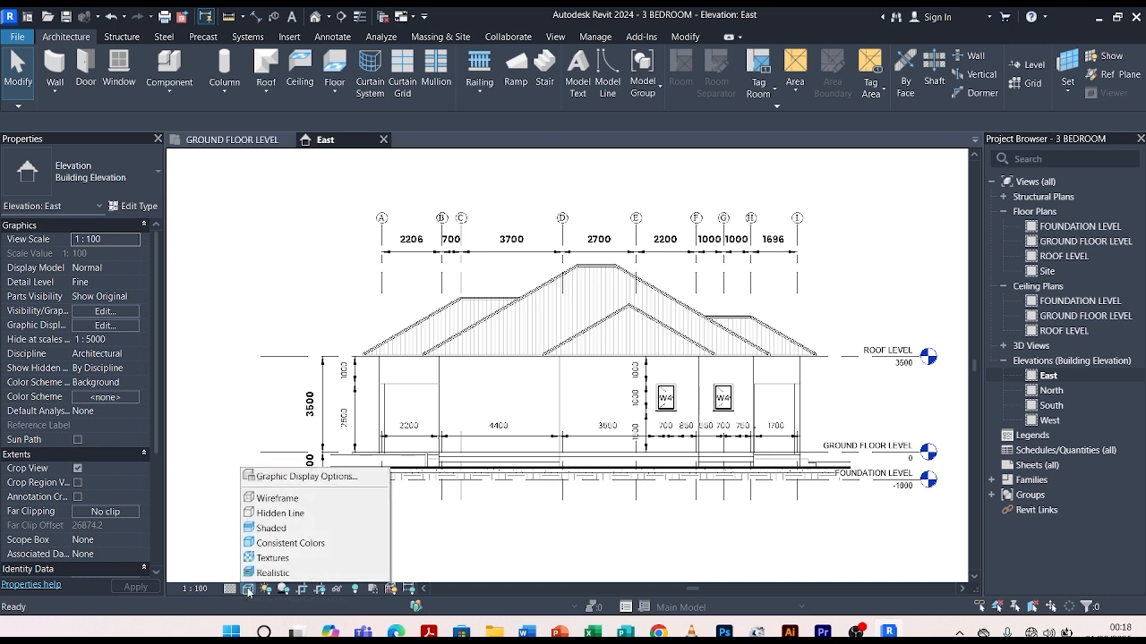
pyautogui.click(302, 477)
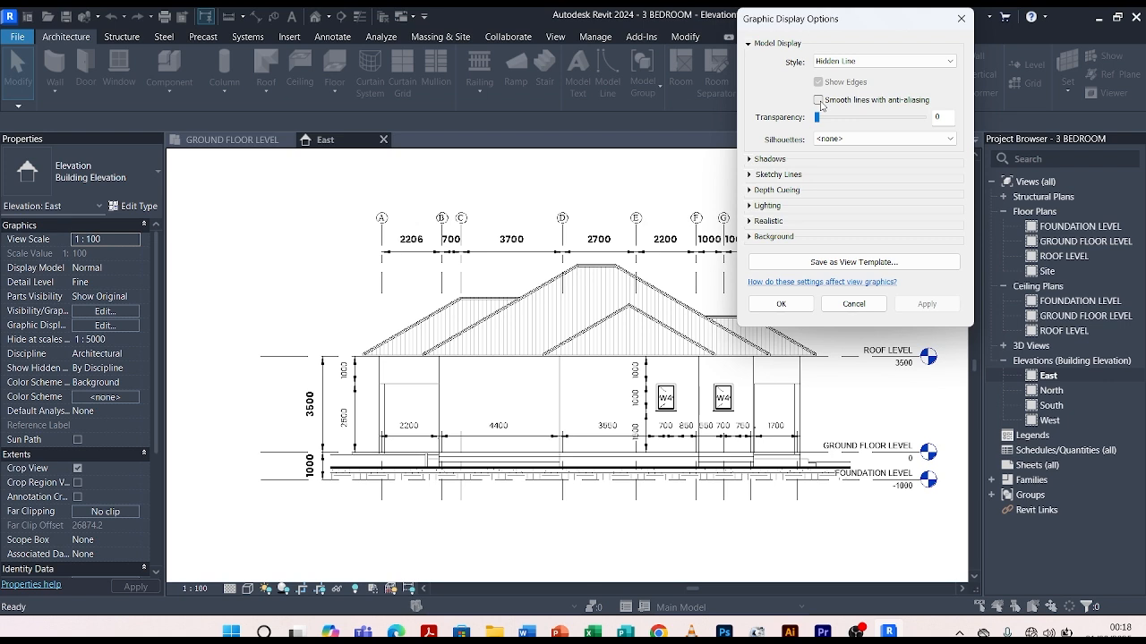
pyautogui.click(818, 100)
pyautogui.click(750, 159)
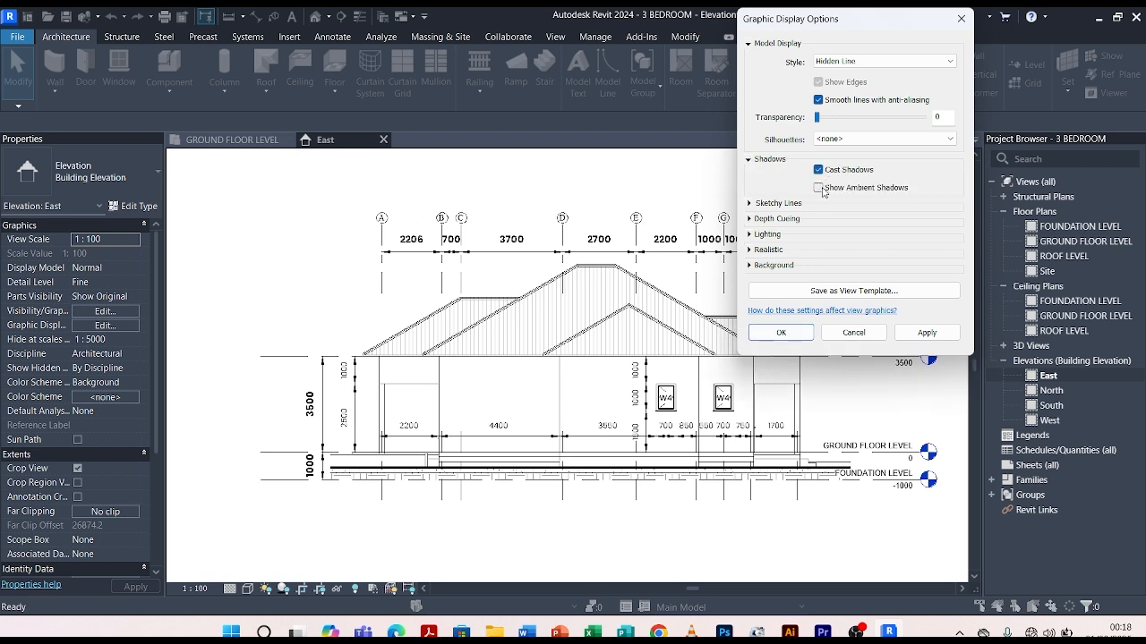
pyautogui.click(818, 188)
# Set the view's lighting to Sun 100, Ambient Light 40 and Shadows 17, and apply it.
pyautogui.click(750, 235)
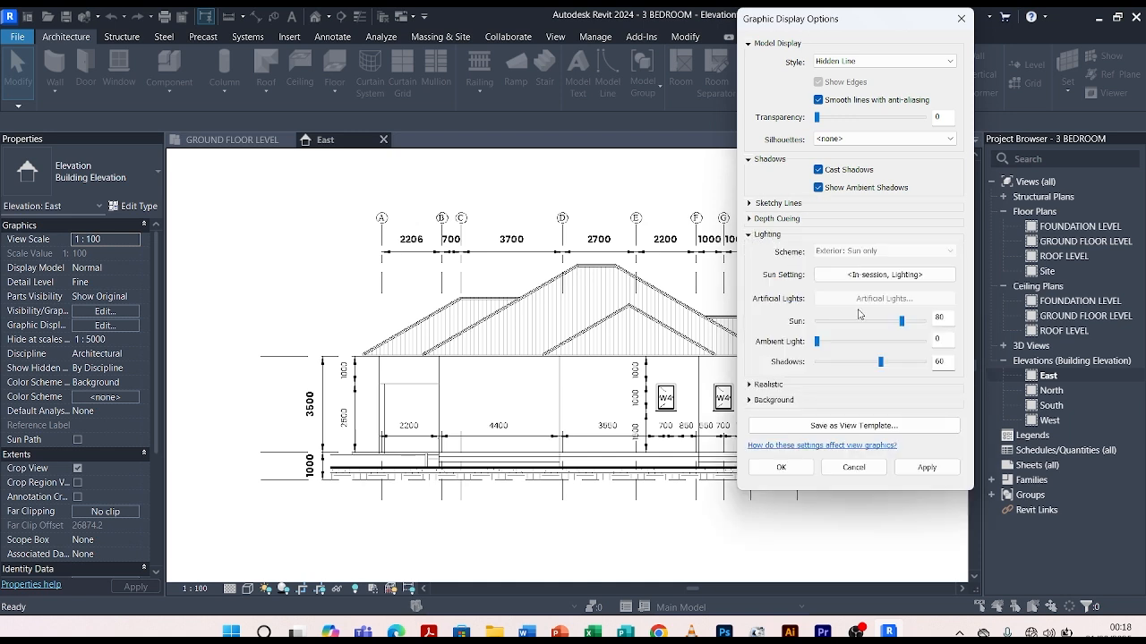
pyautogui.moveTo(902, 320); pyautogui.dragTo(930, 326)
pyautogui.moveTo(820, 344); pyautogui.dragTo(848, 342)
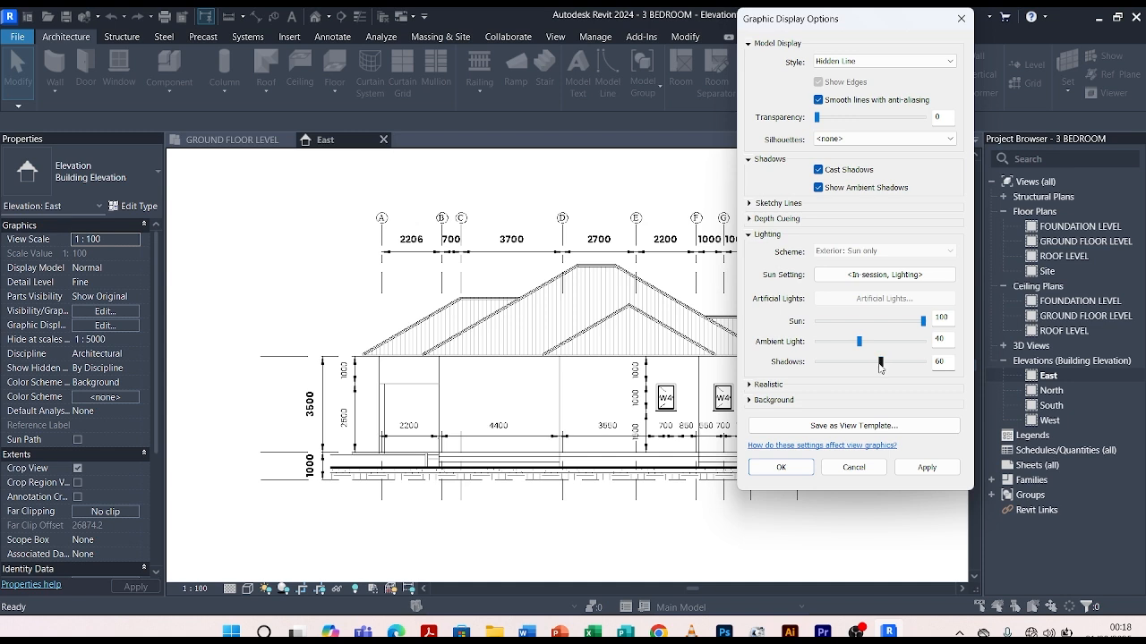
pyautogui.moveTo(881, 367); pyautogui.dragTo(835, 367)
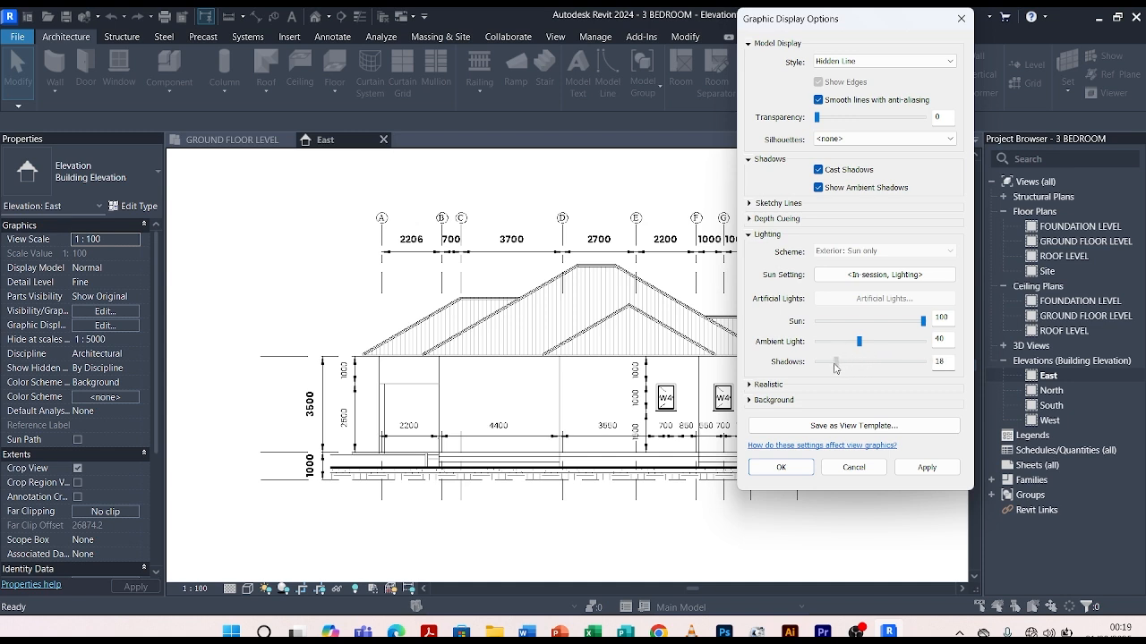
pyautogui.click(923, 469)
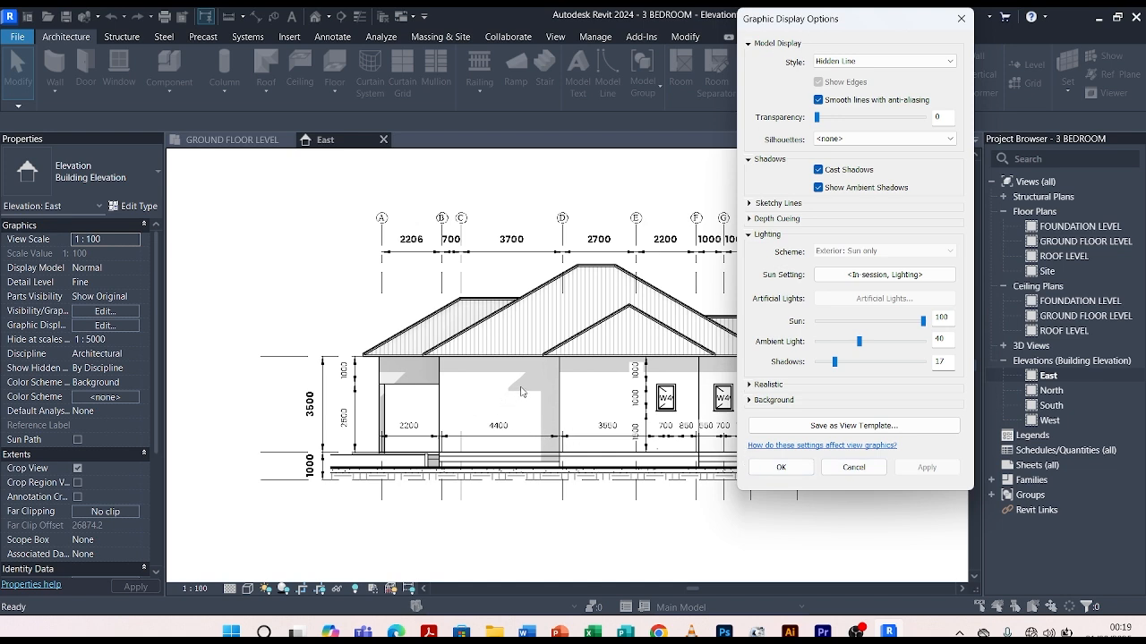
# Lower the shadow intensity to 10, raise the ambient light to 50, and accept the graphic display settings.
pyautogui.moveTo(831, 365); pyautogui.dragTo(829, 365)
pyautogui.click(925, 467)
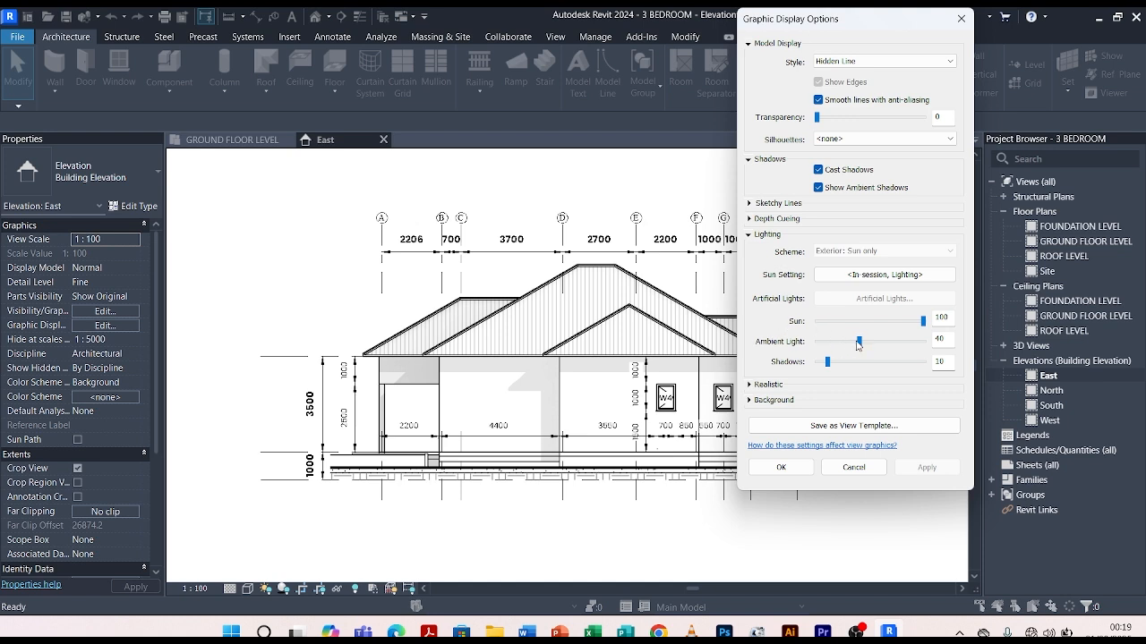
pyautogui.moveTo(859, 346); pyautogui.dragTo(870, 345)
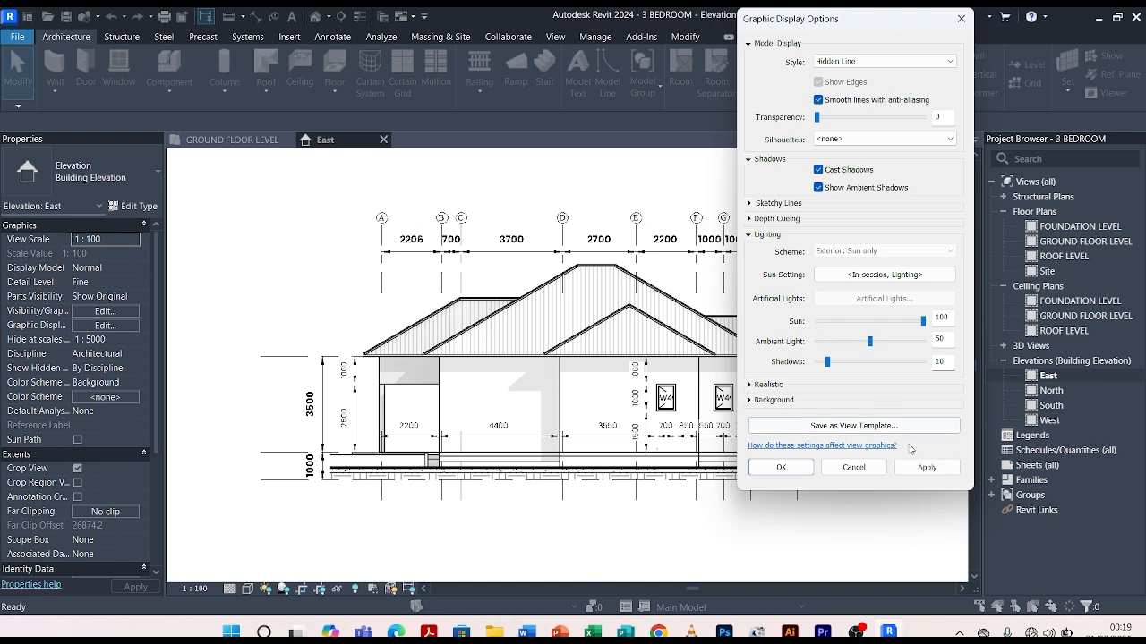
pyautogui.click(926, 467)
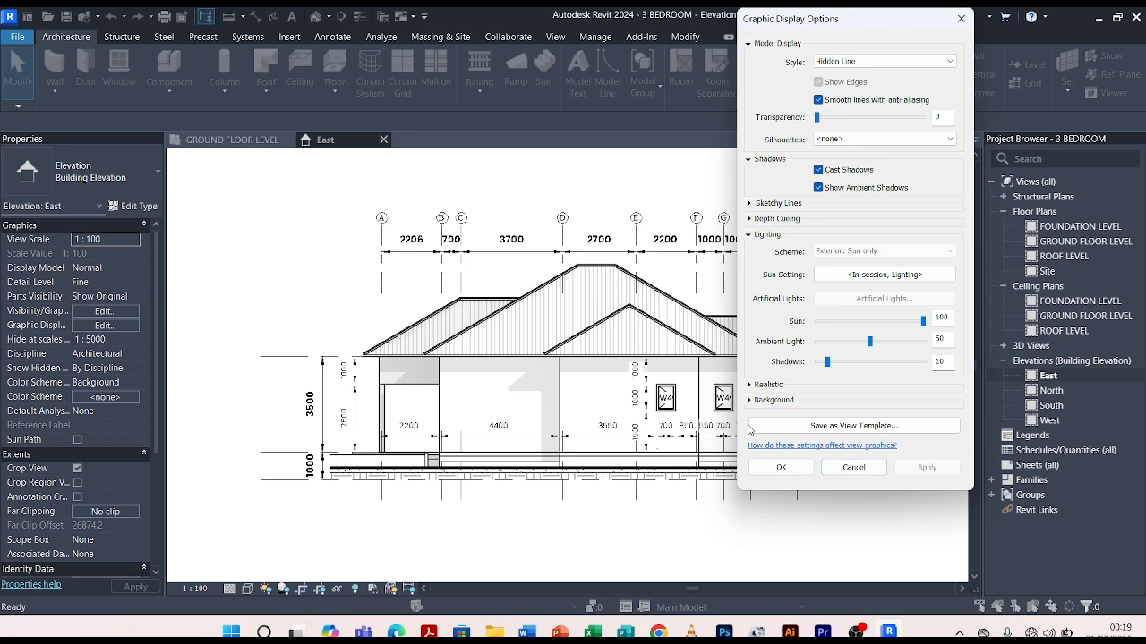
pyautogui.click(781, 467)
pyautogui.scroll(2, 742, 467)
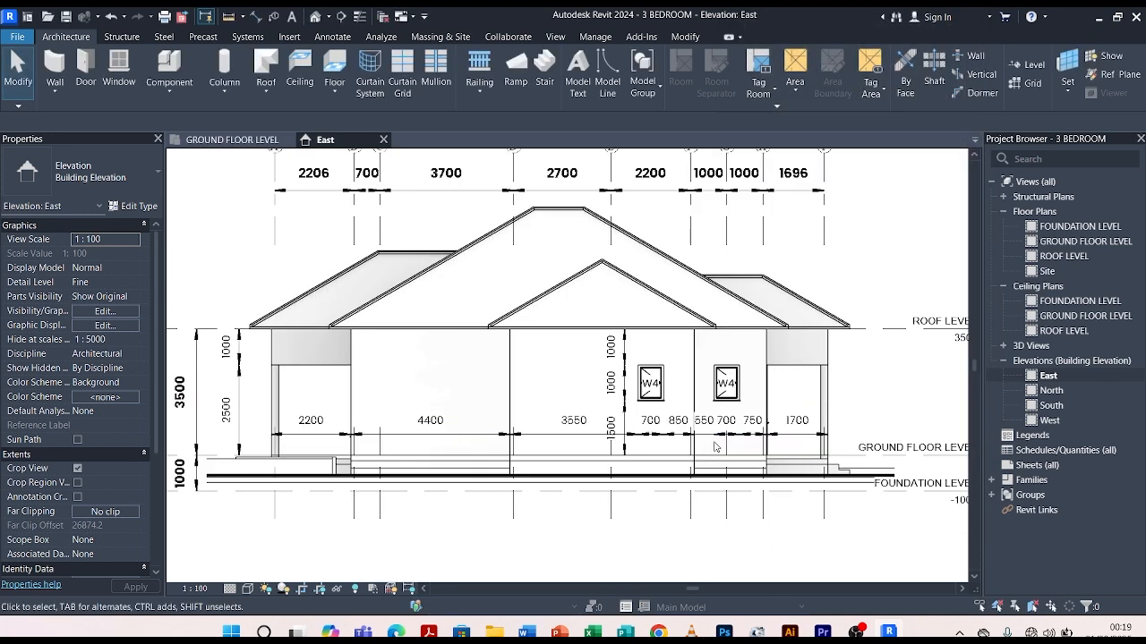
pyautogui.scroll(-1, 665, 453)
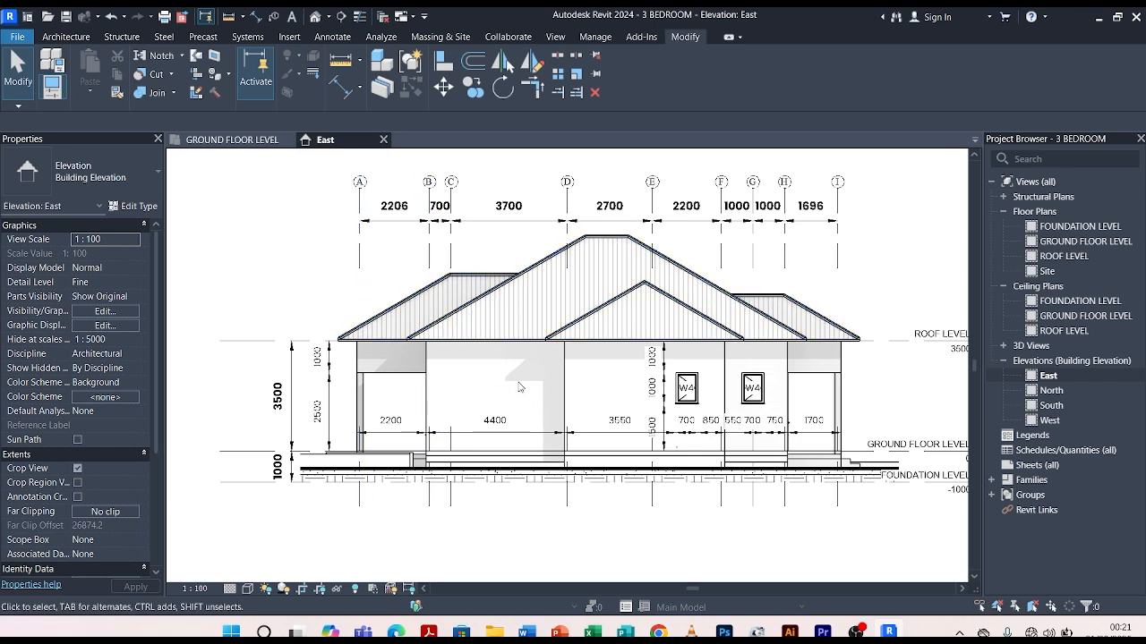
# Place a spot slope annotation with an arrow on the left part of the main roof face in the East elevation.
pyautogui.click(333, 37)
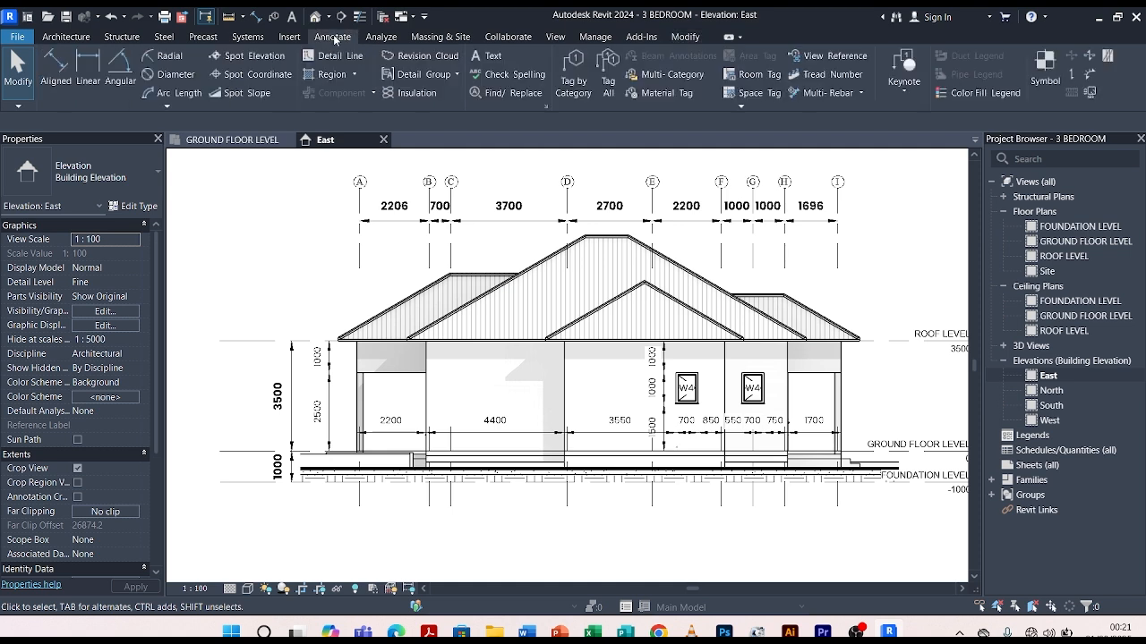
pyautogui.click(240, 93)
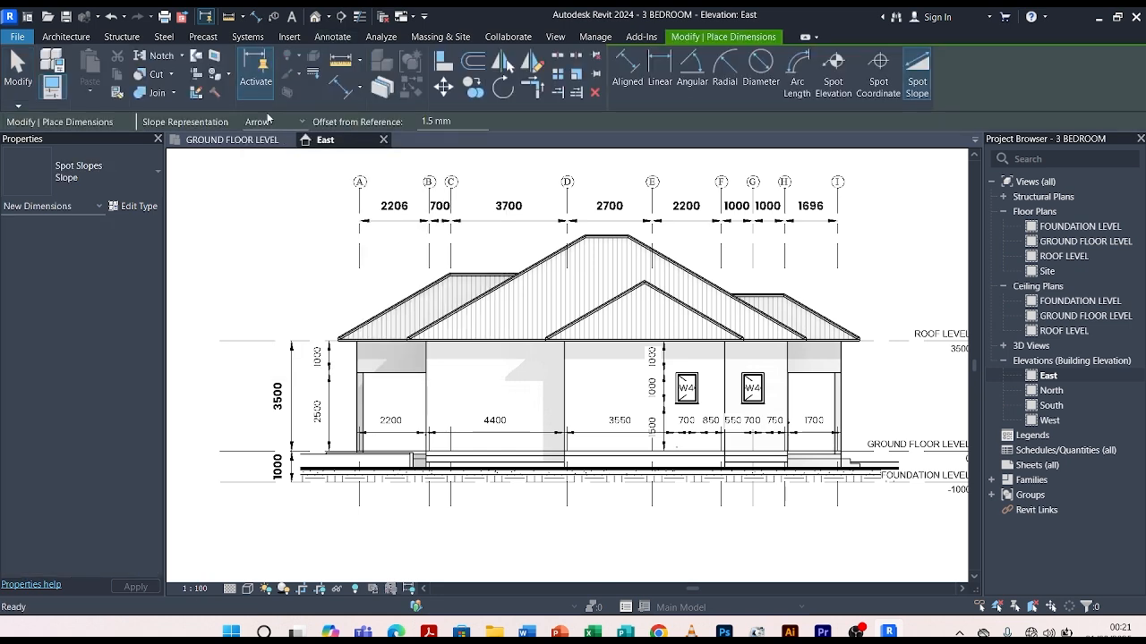
pyautogui.scroll(4, 516, 299)
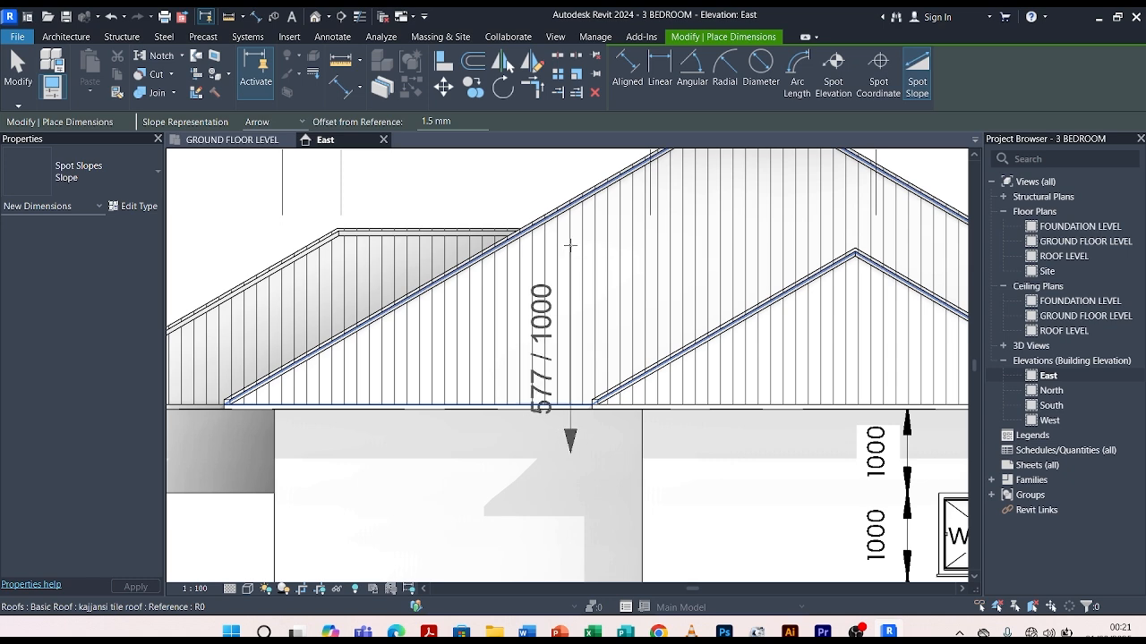
pyautogui.click(548, 252)
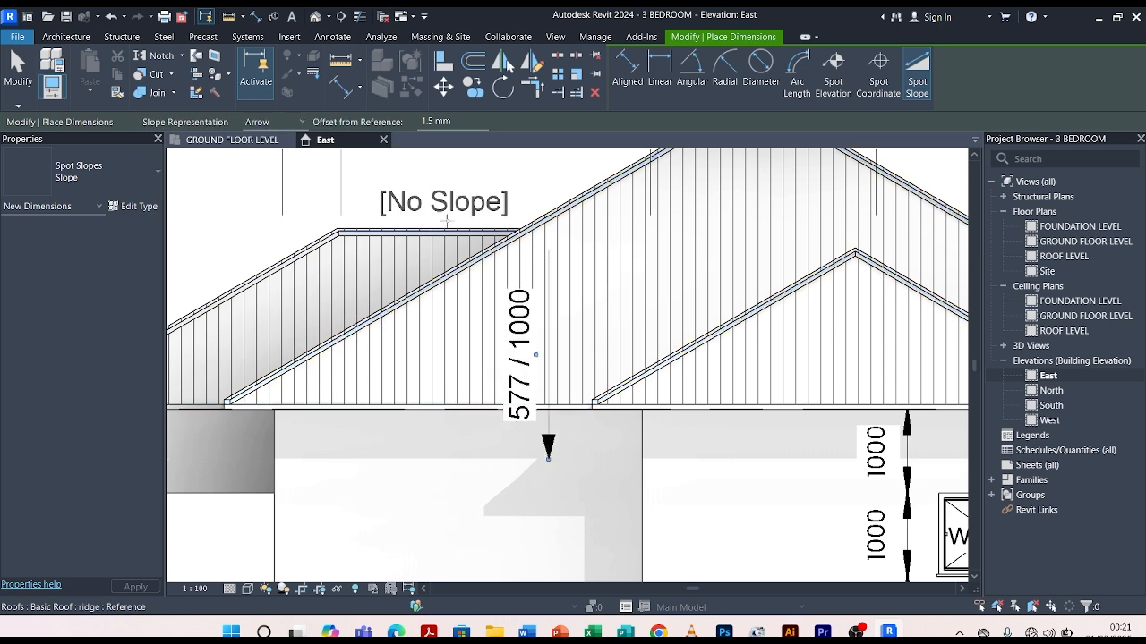
pyautogui.press('Escape')
pyautogui.press('Escape')
pyautogui.scroll(-2, 492, 268)
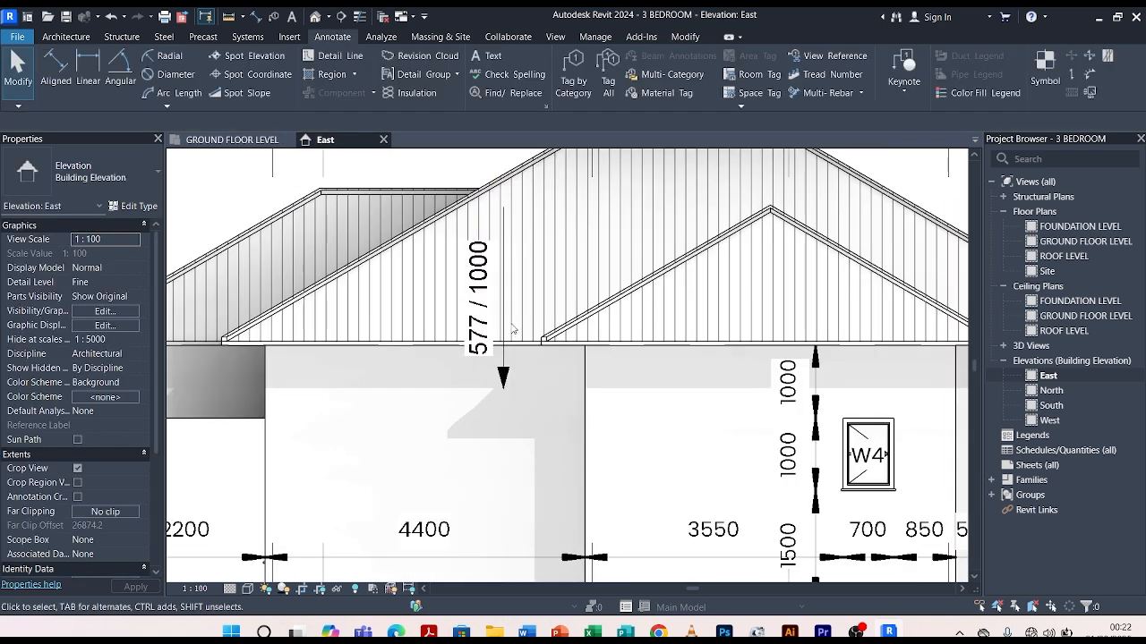
pyautogui.click(504, 231)
pyautogui.scroll(-3, 510, 317)
pyautogui.press('Escape')
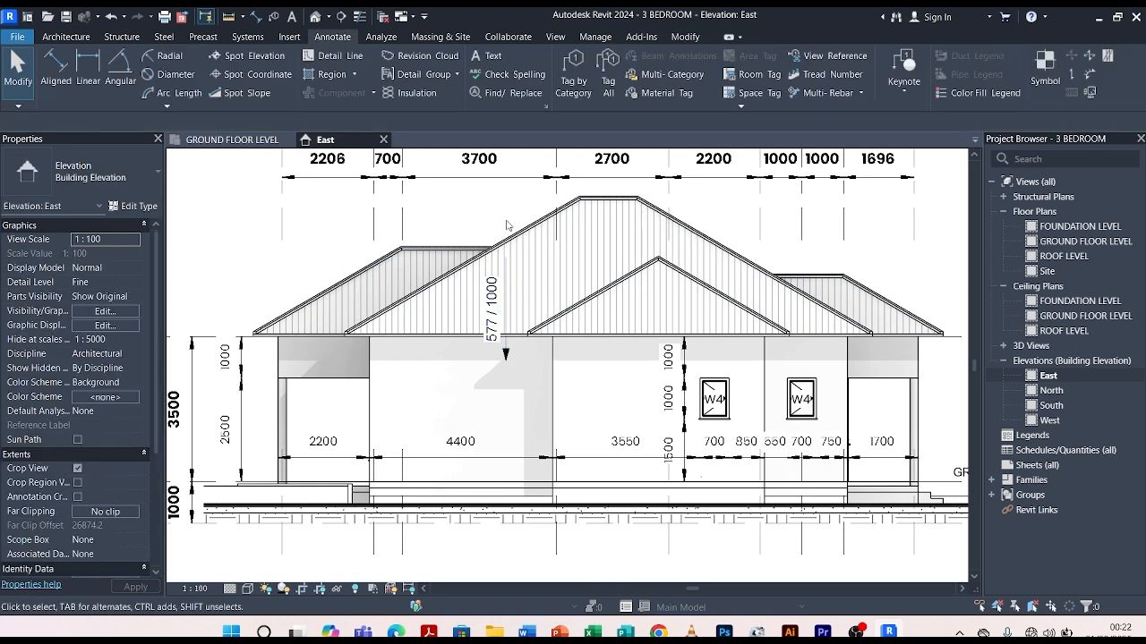
# In the Slope type properties of the placed annotation, set the primary units format to Degrees.
pyautogui.click(503, 282)
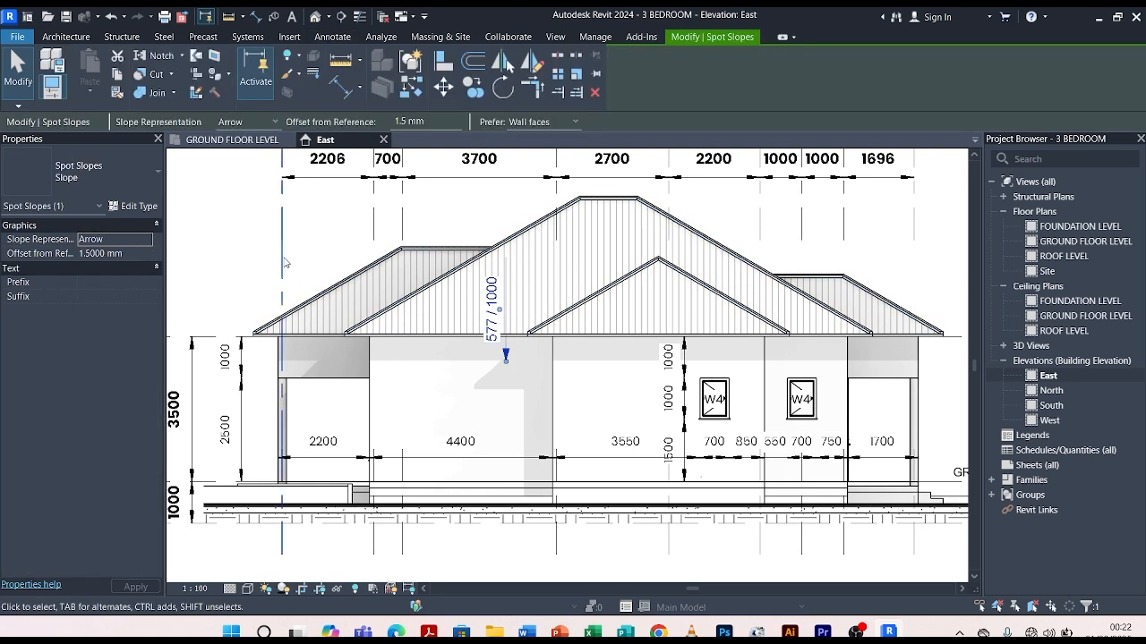
pyautogui.click(134, 206)
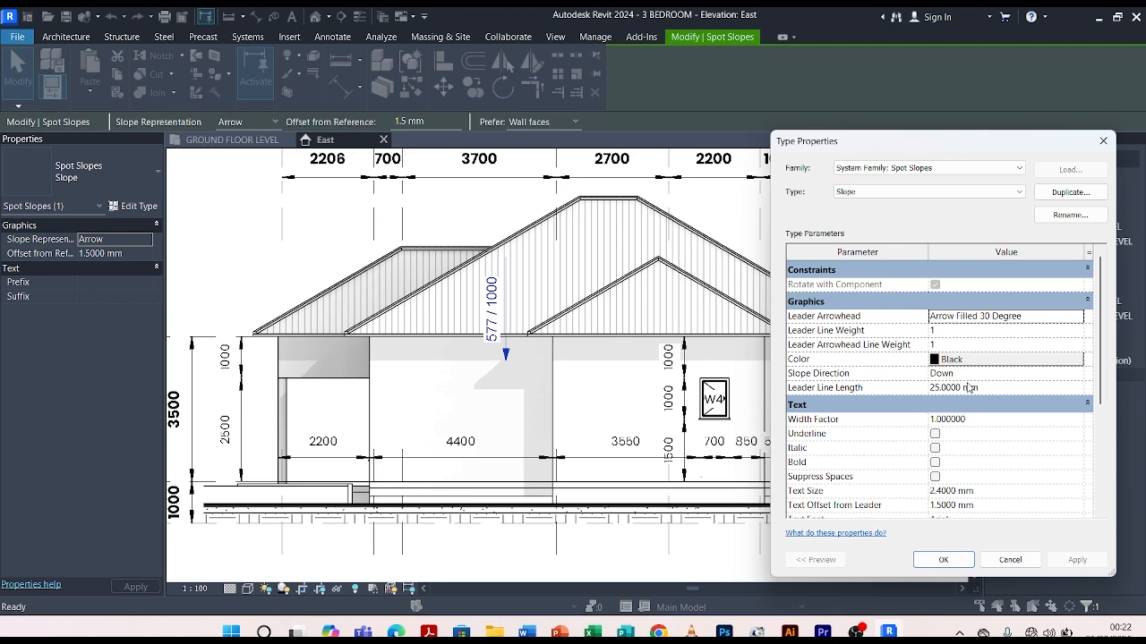
pyautogui.scroll(-2, 968, 386)
pyautogui.scroll(-2, 966, 380)
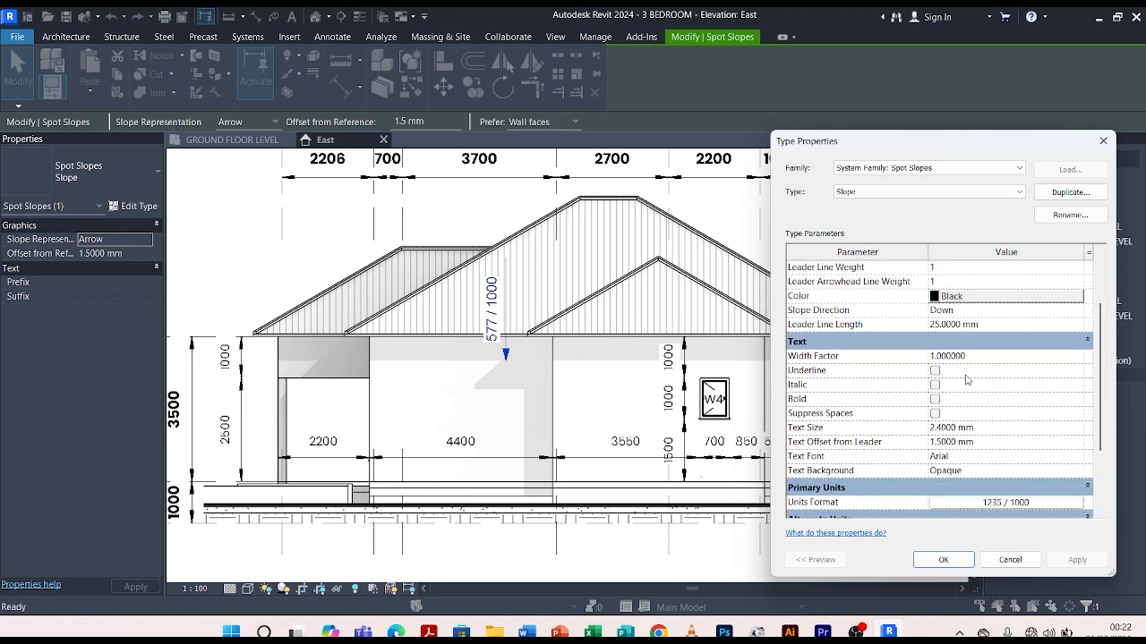
pyautogui.scroll(-5, 966, 380)
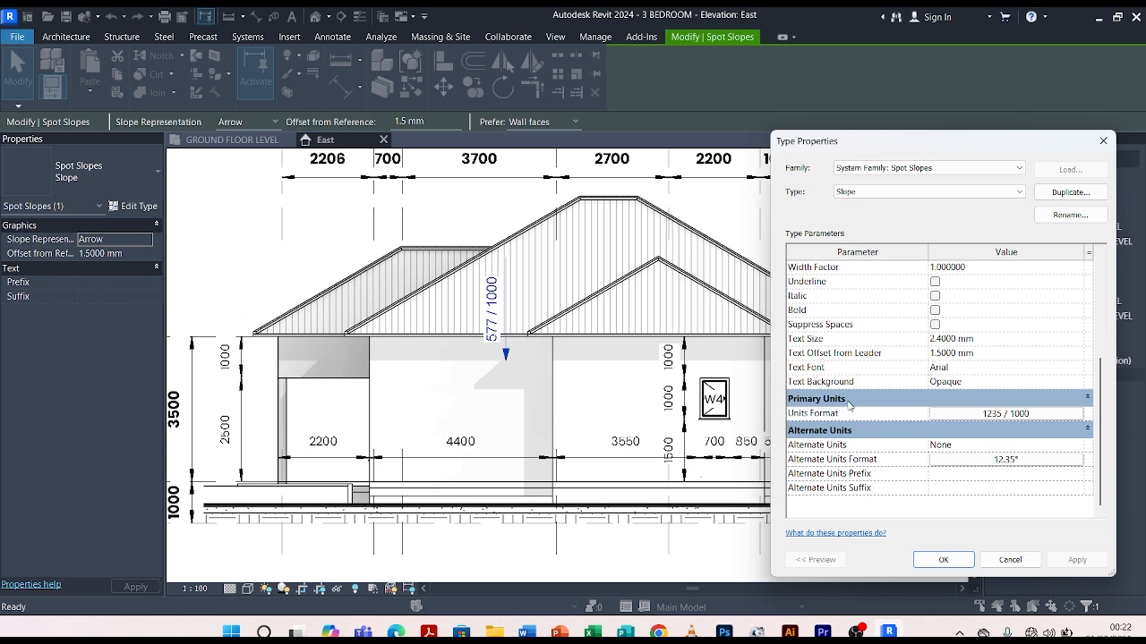
pyautogui.click(1078, 414)
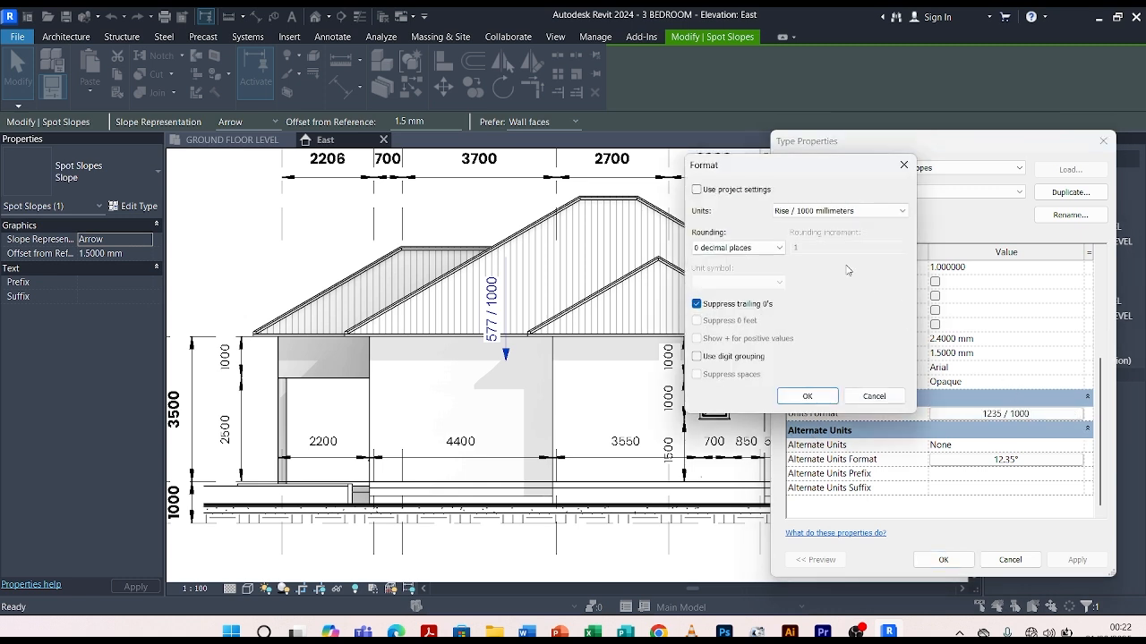
pyautogui.click(898, 211)
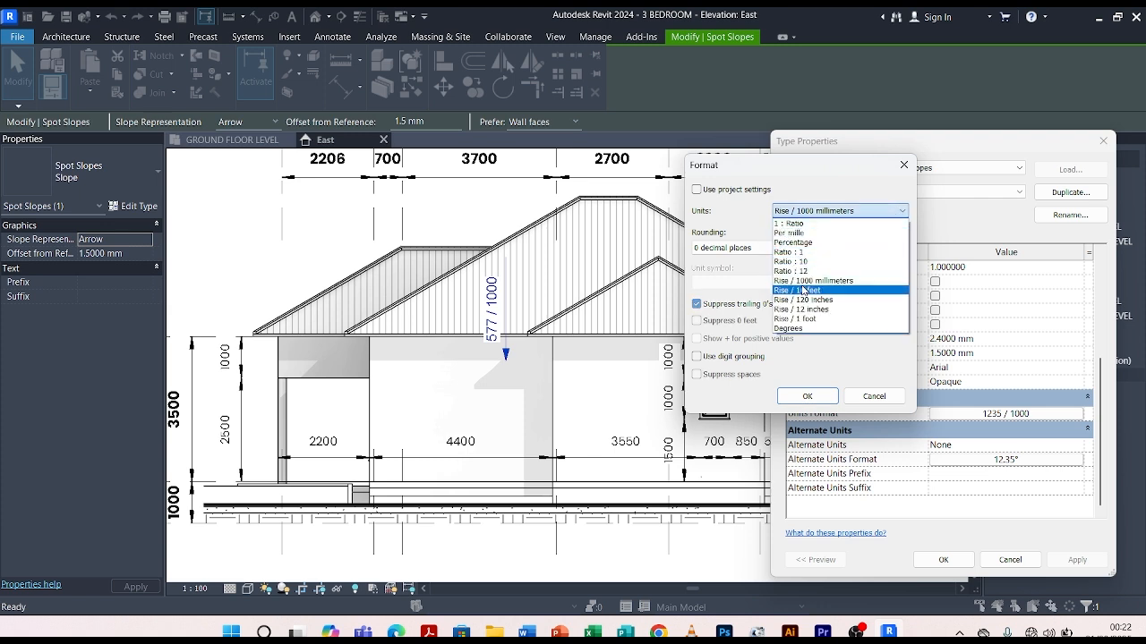
pyautogui.click(802, 330)
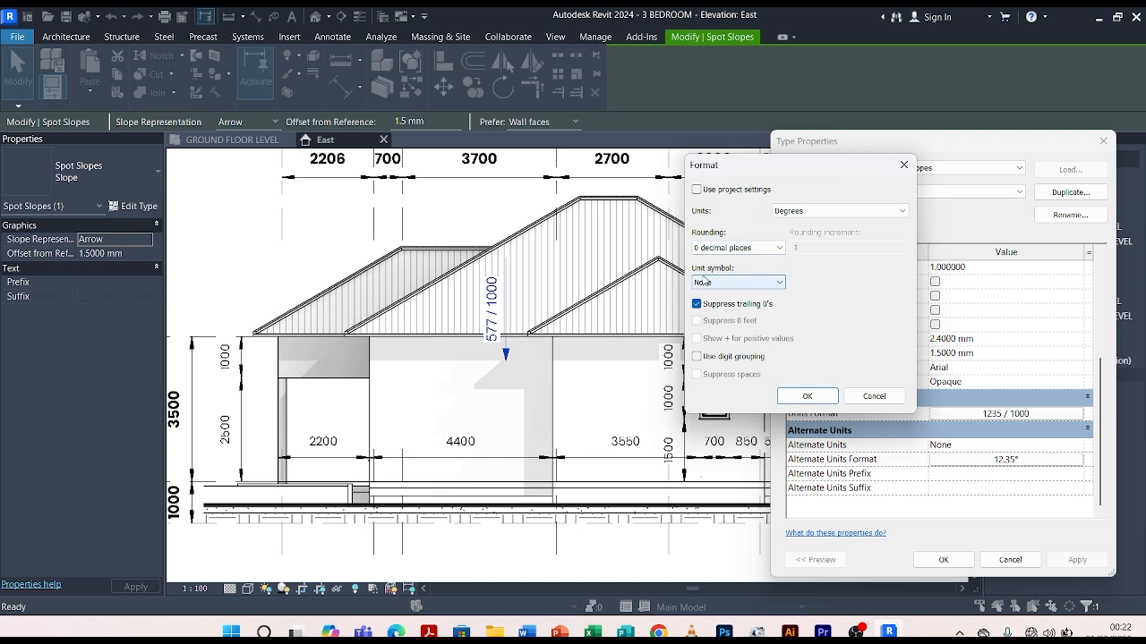
# Set the unit symbol of the slope format to ° and apply the type changes.
pyautogui.click(780, 283)
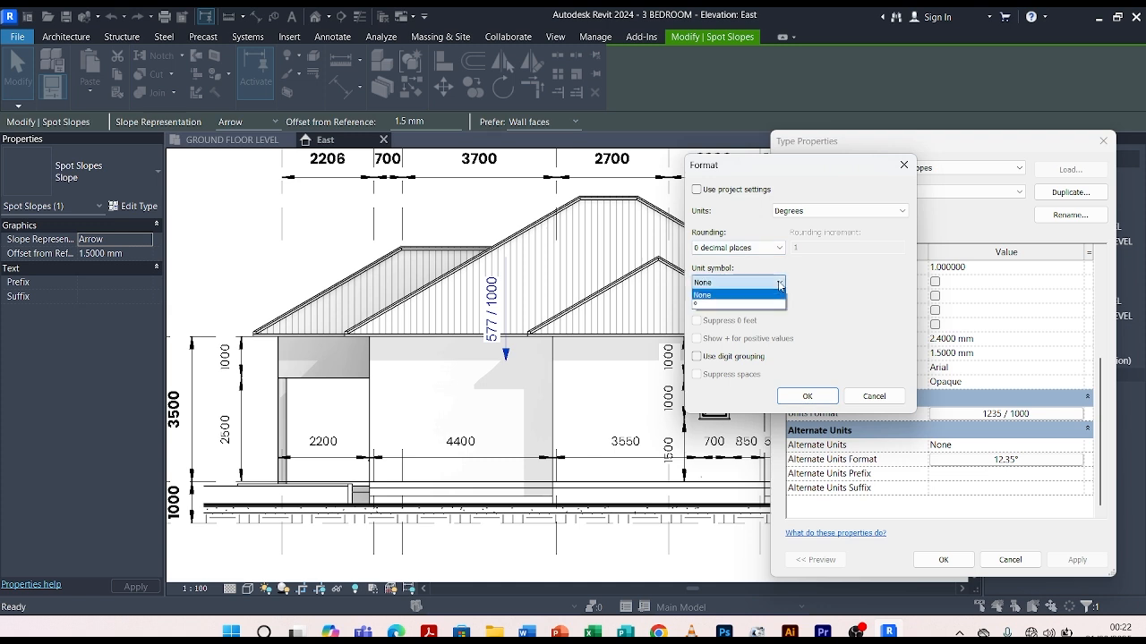
pyautogui.click(740, 307)
pyautogui.click(810, 396)
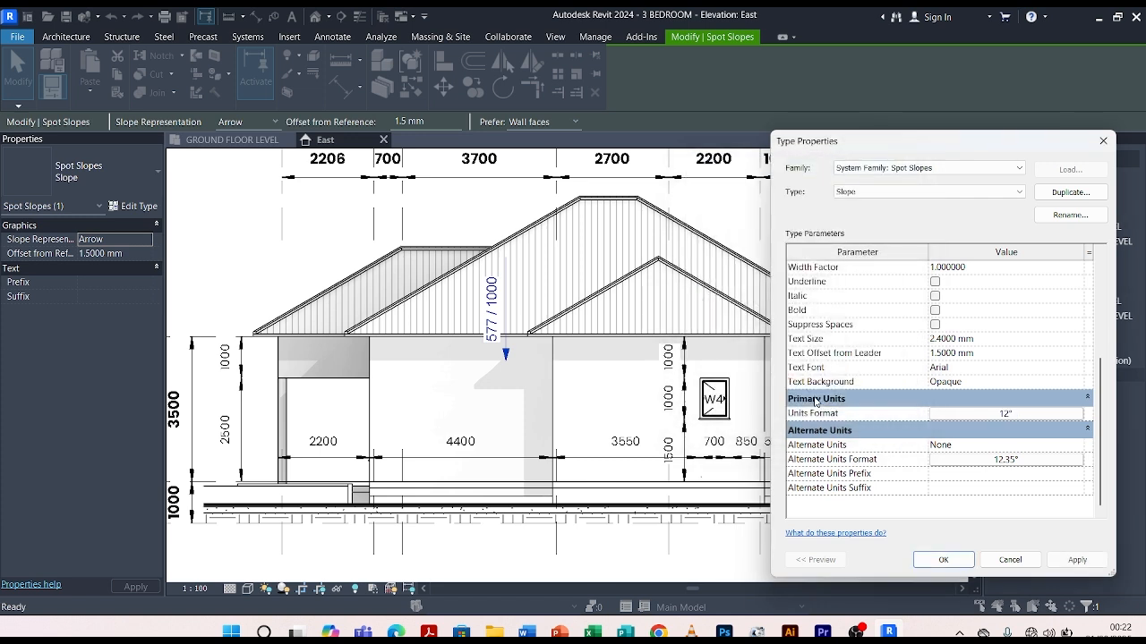
pyautogui.click(1058, 559)
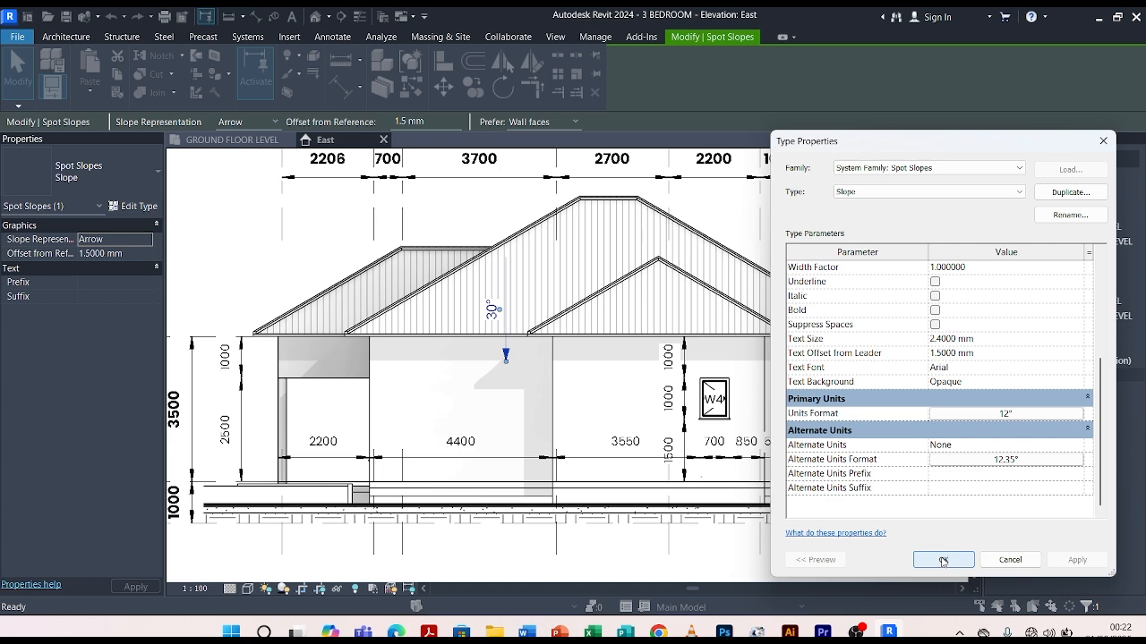
pyautogui.click(943, 561)
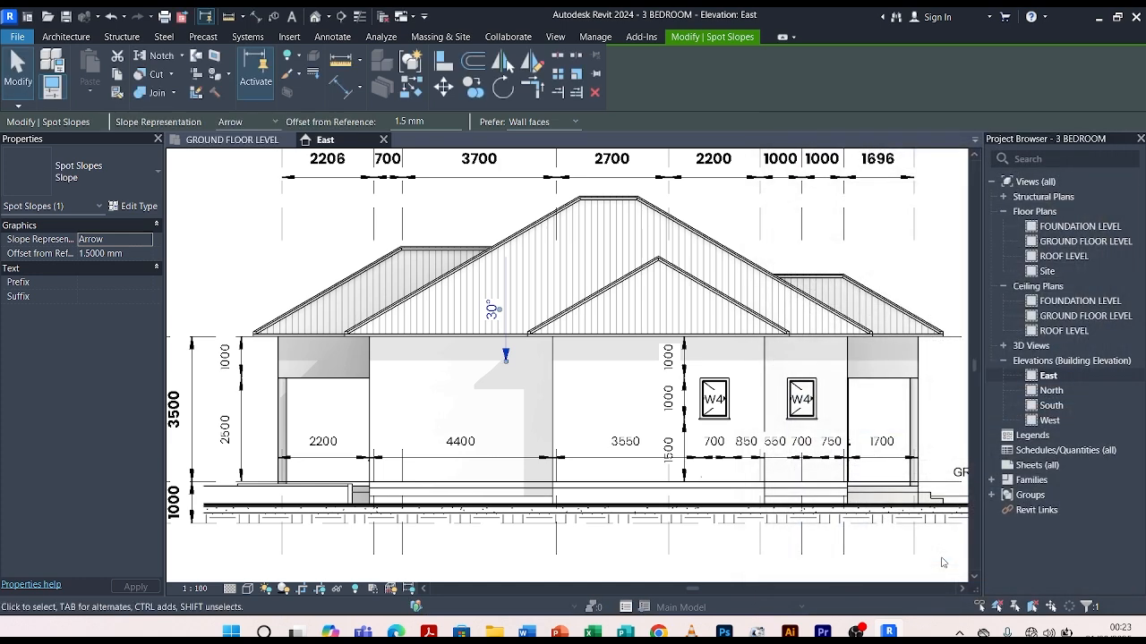
# Shorten the leader of the main roof's slope annotation so its arrow ends above the eave line.
pyautogui.scroll(2, 497, 370)
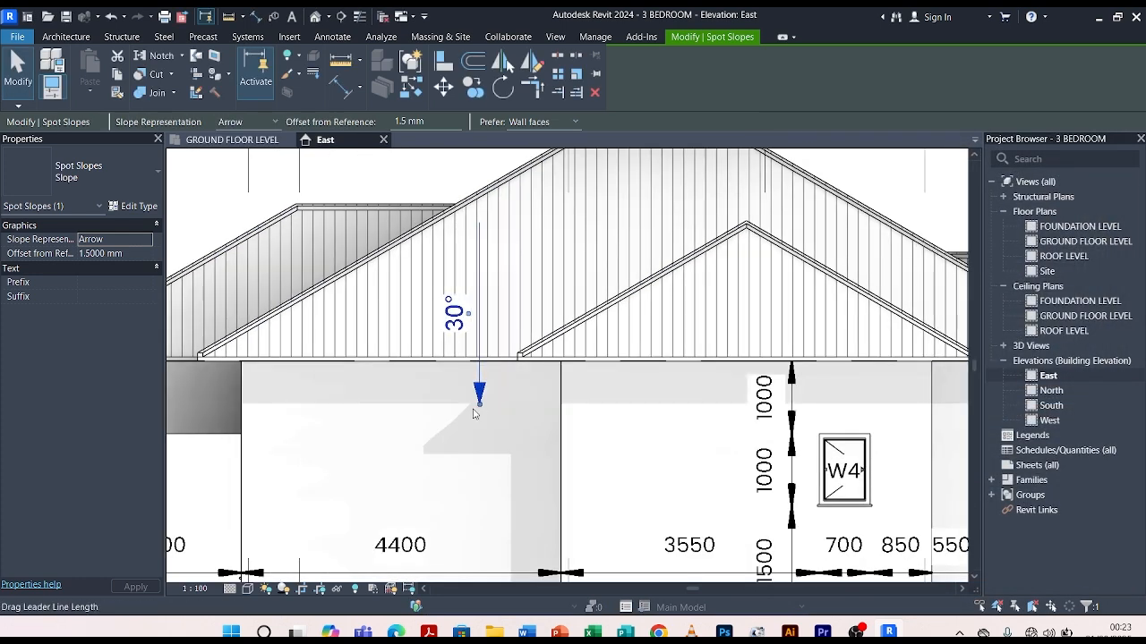
pyautogui.moveTo(480, 406); pyautogui.dragTo(480, 326)
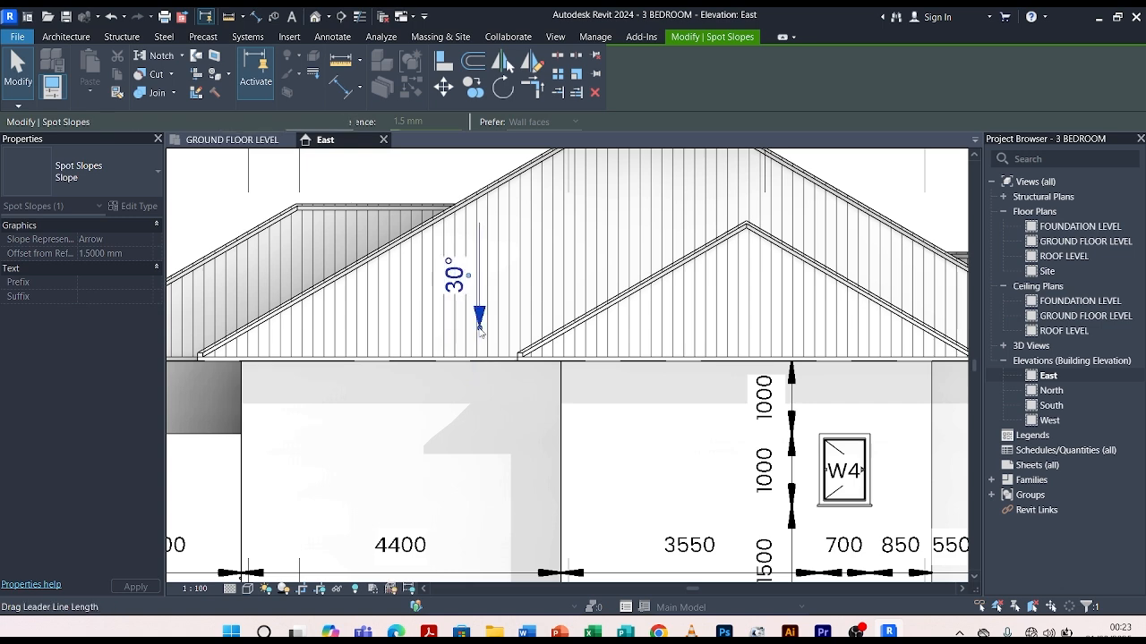
pyautogui.scroll(-3, 452, 326)
pyautogui.click(463, 223)
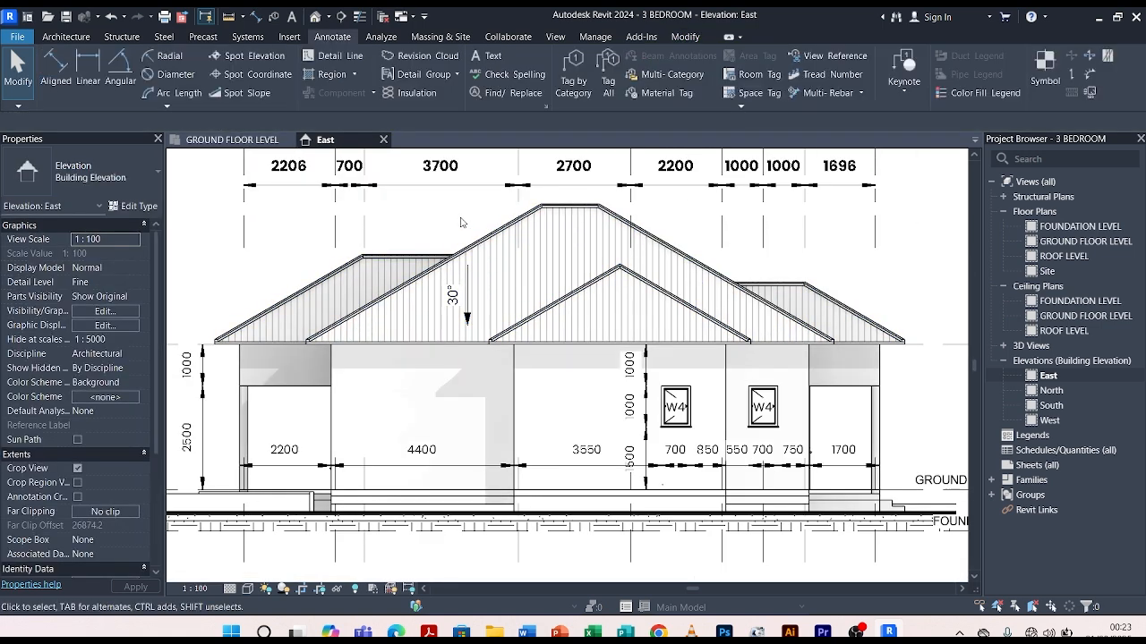
# Create similar spot slope annotations on the left lower roof and on the main roof face below the ridge.
pyautogui.click(468, 293)
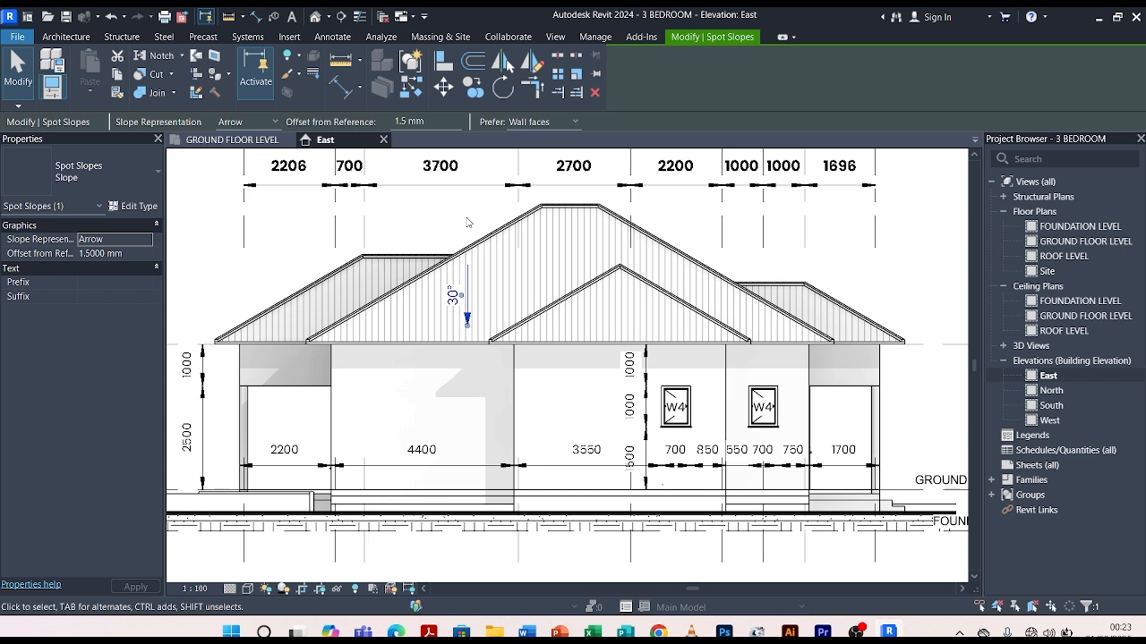
pyautogui.press('c')
pyautogui.press('s')
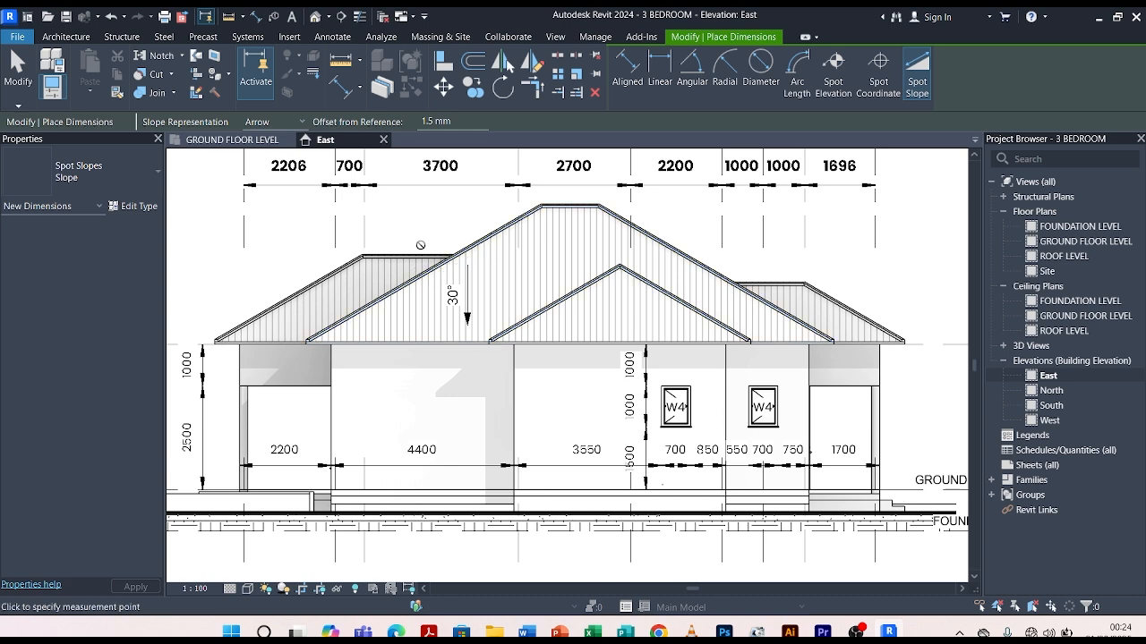
pyautogui.scroll(4, 351, 285)
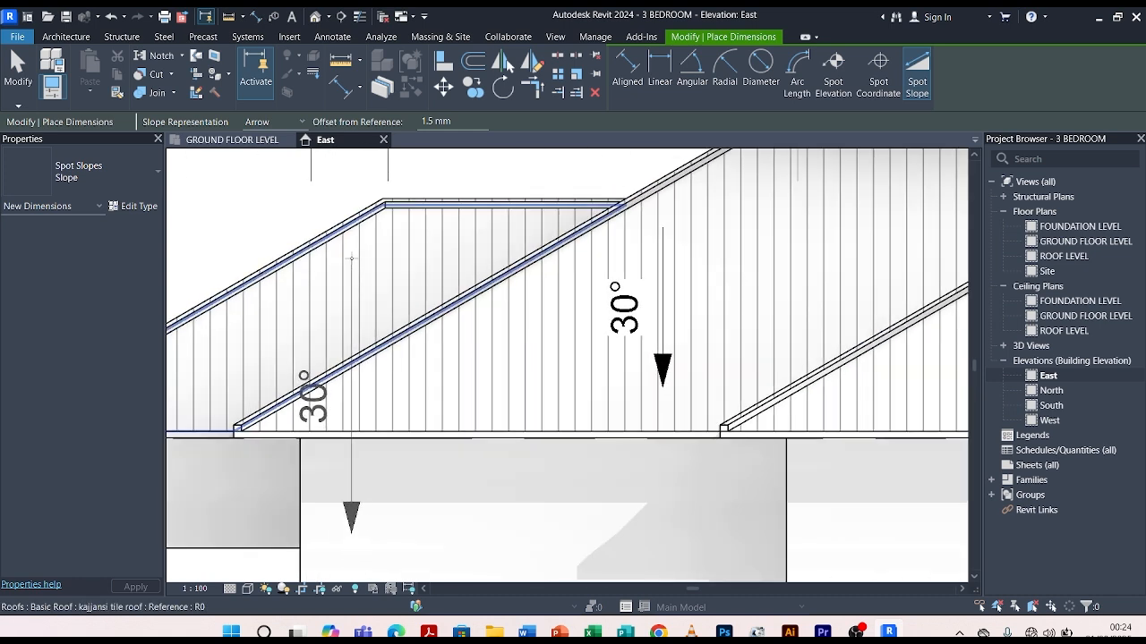
pyautogui.scroll(-4, 345, 269)
pyautogui.click(556, 215)
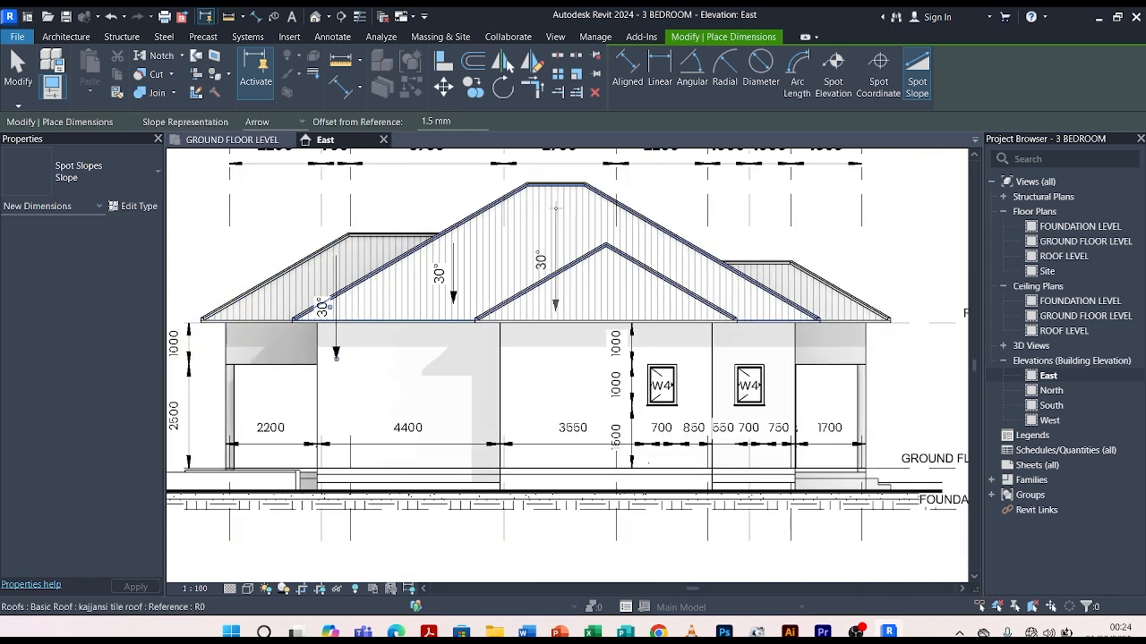
# Place spot slope annotations on the front gable roof, the right part of the main roof and the right lower roof.
pyautogui.scroll(3, 760, 294)
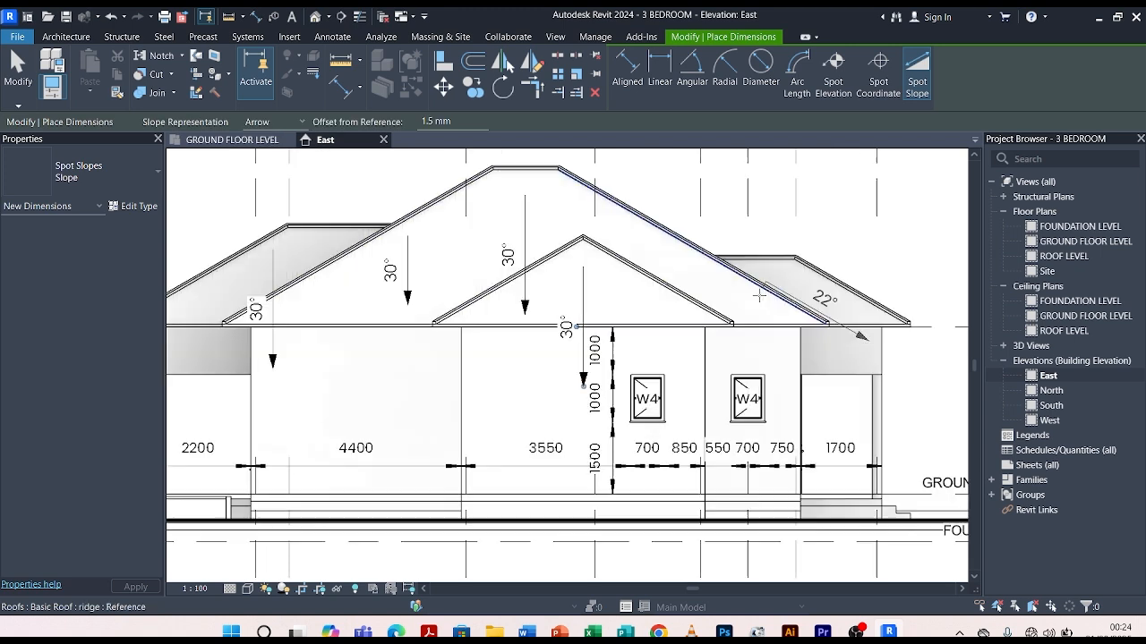
pyautogui.click(697, 266)
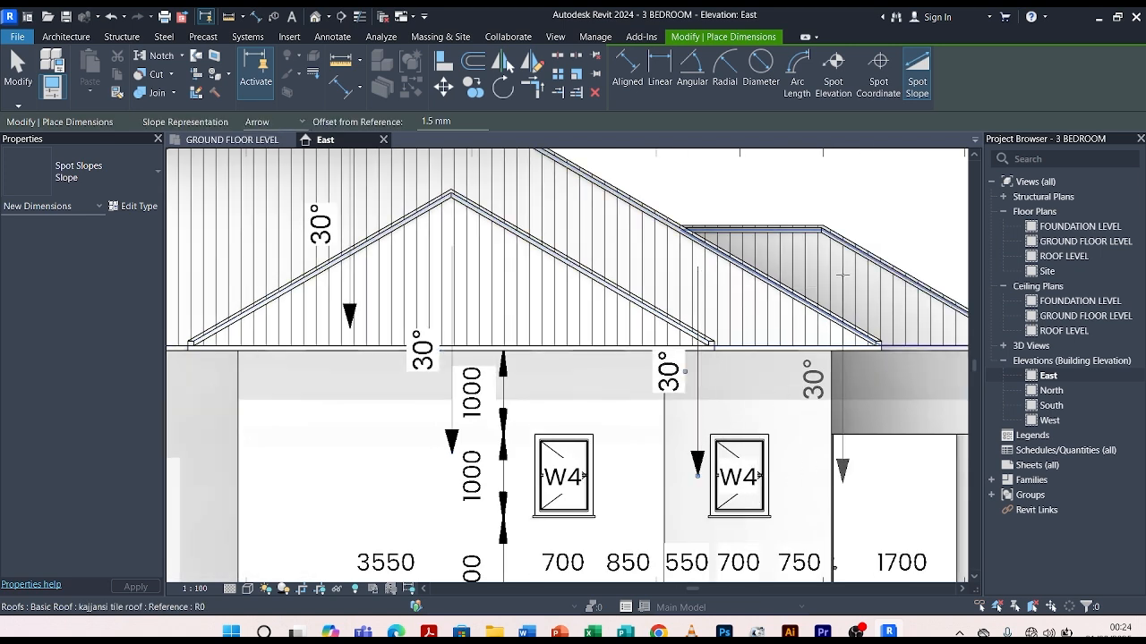
pyautogui.click(835, 255)
pyautogui.scroll(-3, 611, 254)
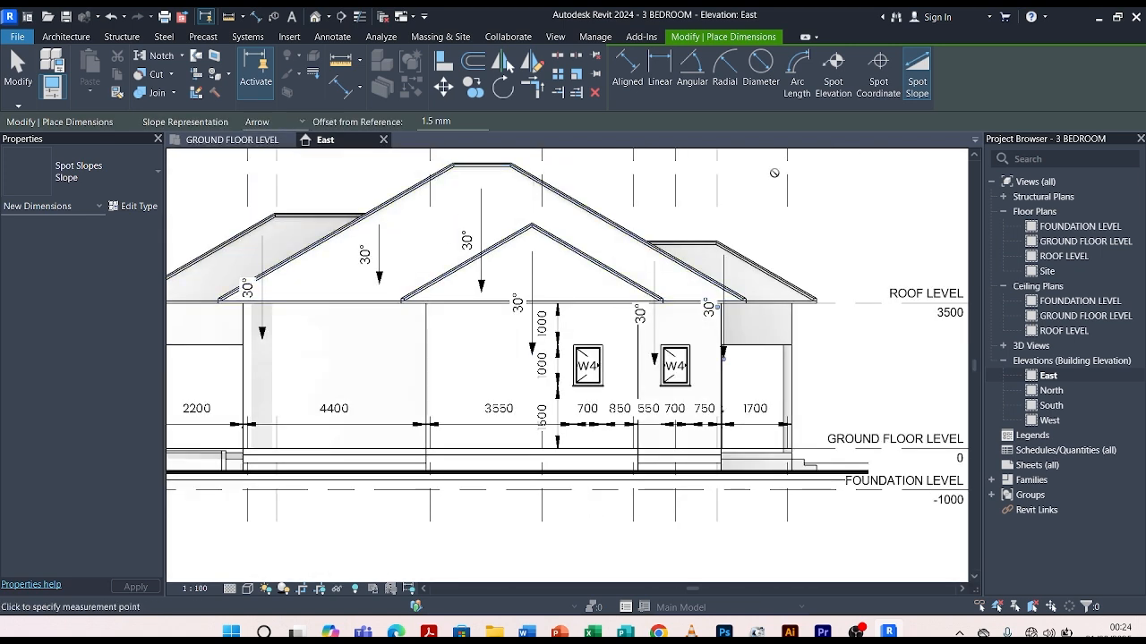
pyautogui.press('Escape')
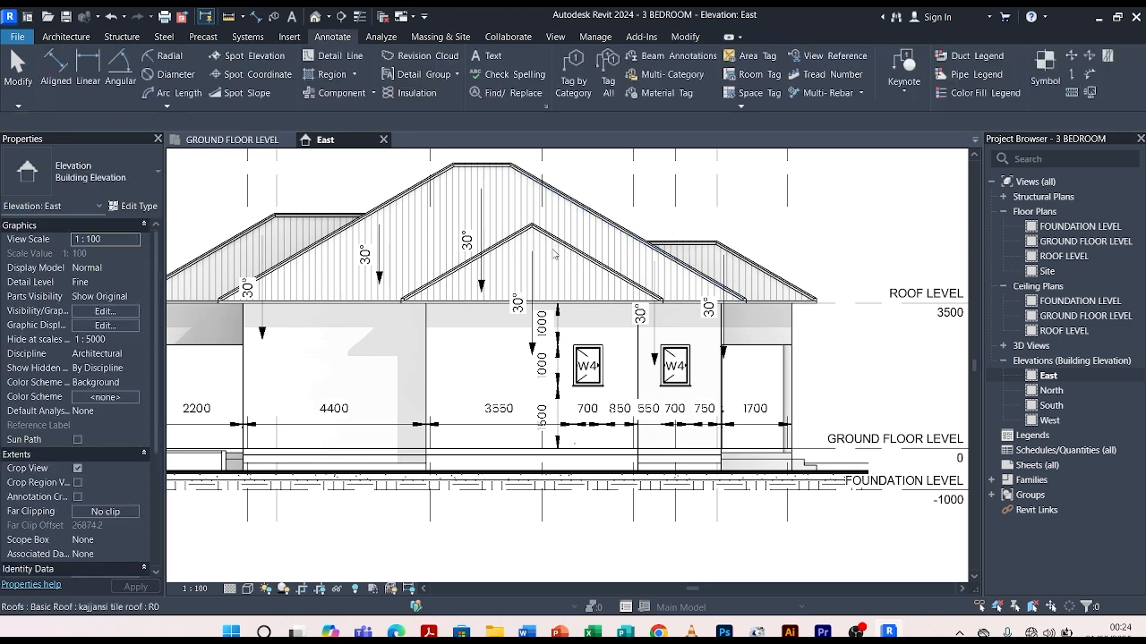
# Shorten the leaders of the slope annotations below the main ridge and on the front gable so each stays within its roof face.
pyautogui.click(481, 215)
pyautogui.scroll(2, 481, 213)
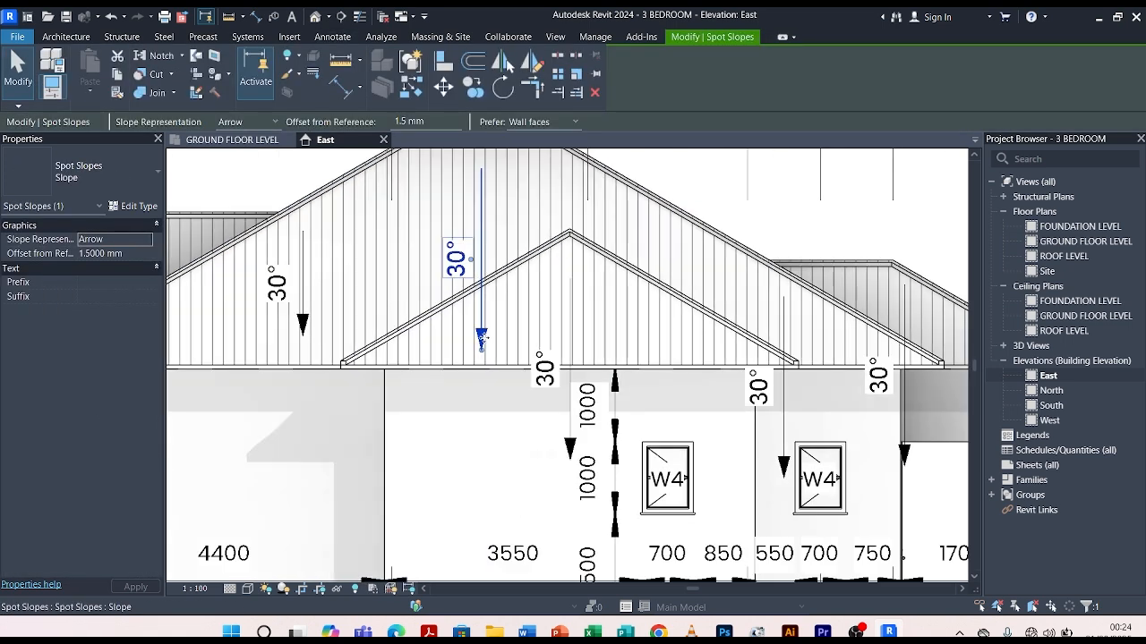
pyautogui.moveTo(481, 344); pyautogui.dragTo(481, 252)
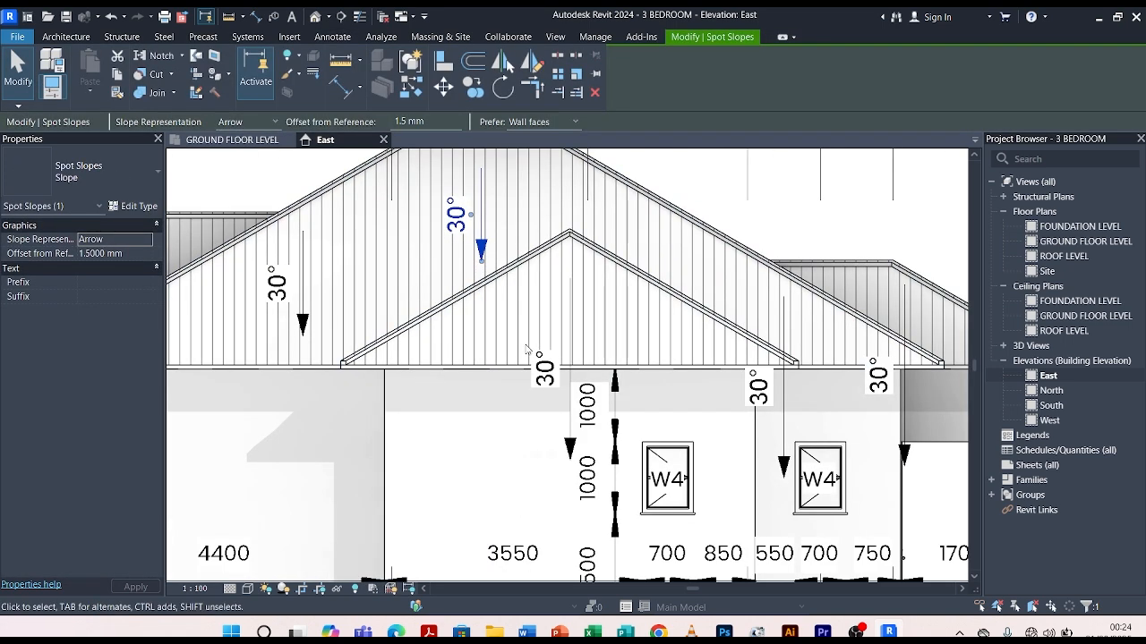
pyautogui.click(562, 359)
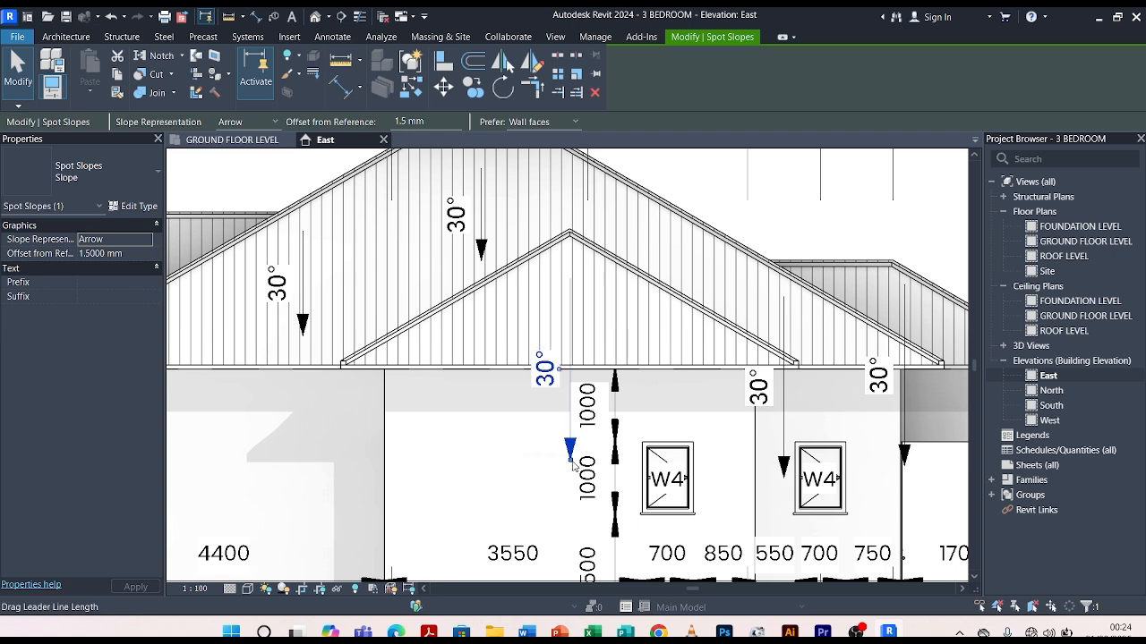
pyautogui.moveTo(571, 461); pyautogui.dragTo(580, 349)
pyautogui.scroll(-3, 555, 313)
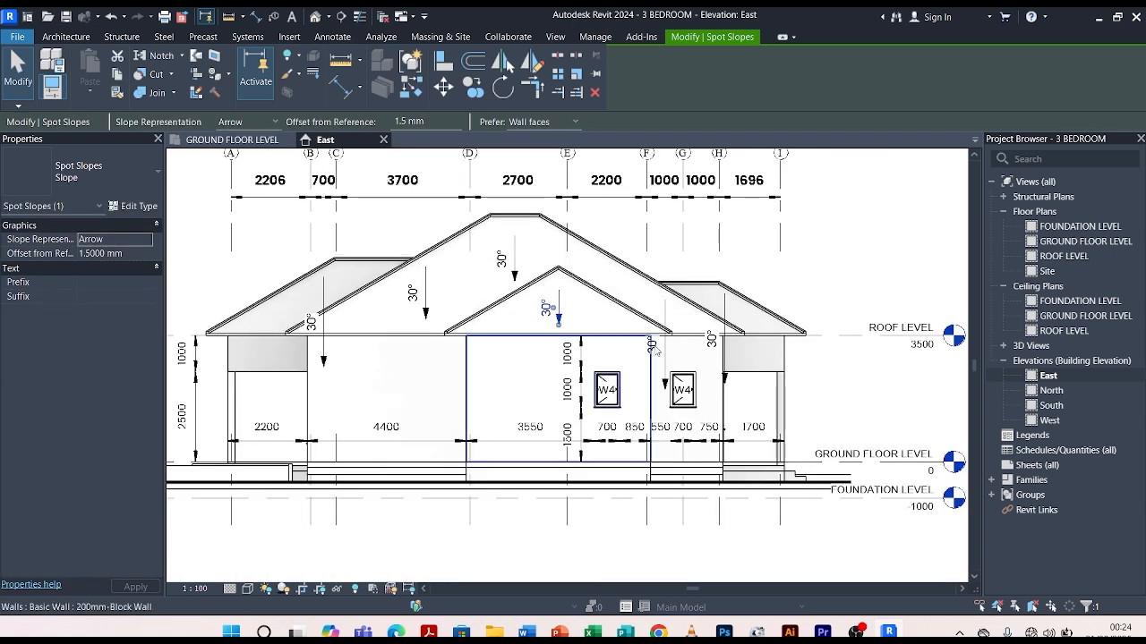
# Shorten the leader of the slope annotation on the main roof's right part and nudge the annotation slightly up and left.
pyautogui.moveTo(665, 394); pyautogui.dragTo(673, 324)
pyautogui.scroll(3, 673, 324)
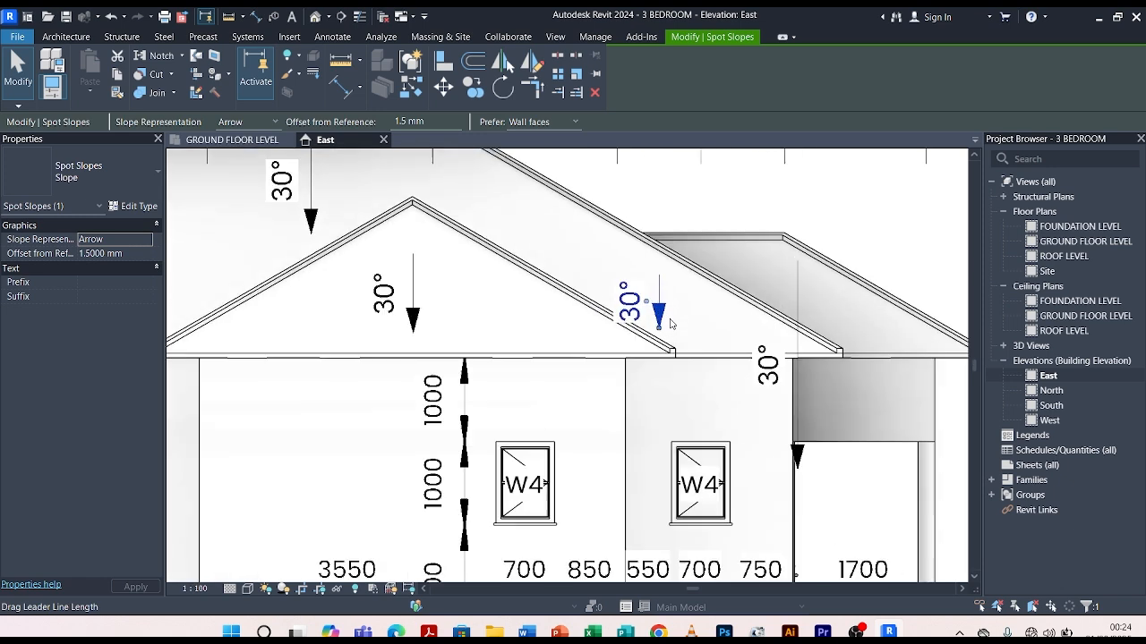
pyautogui.moveTo(661, 269); pyautogui.dragTo(658, 256)
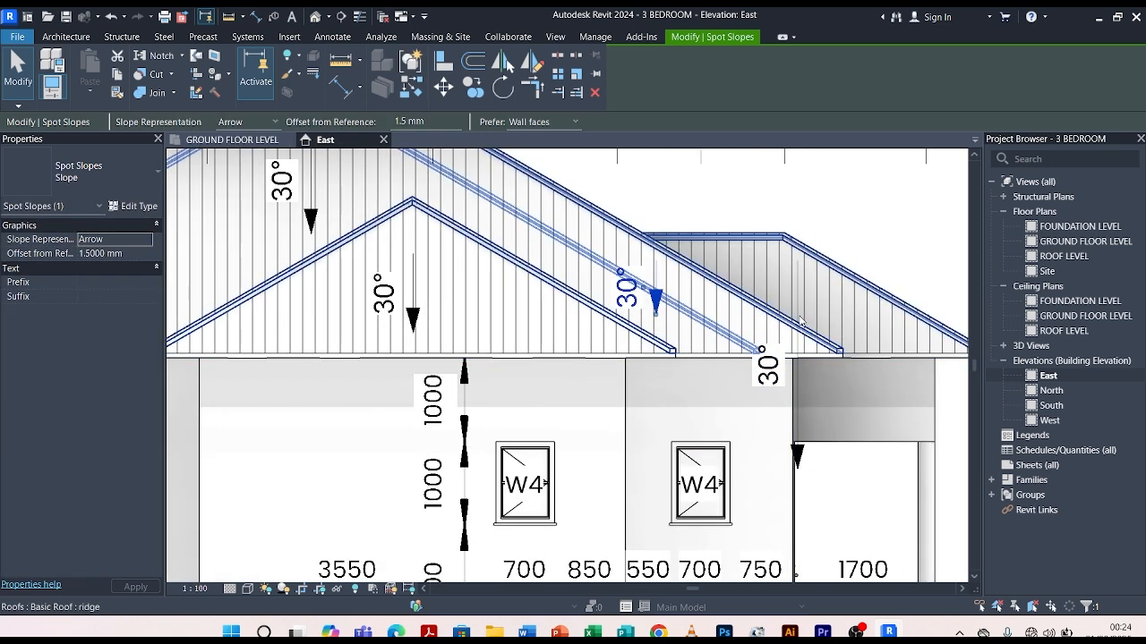
# Shorten the leader of the slope annotation on the right lower roof so the annotation sits within that roof face.
pyautogui.click(797, 455)
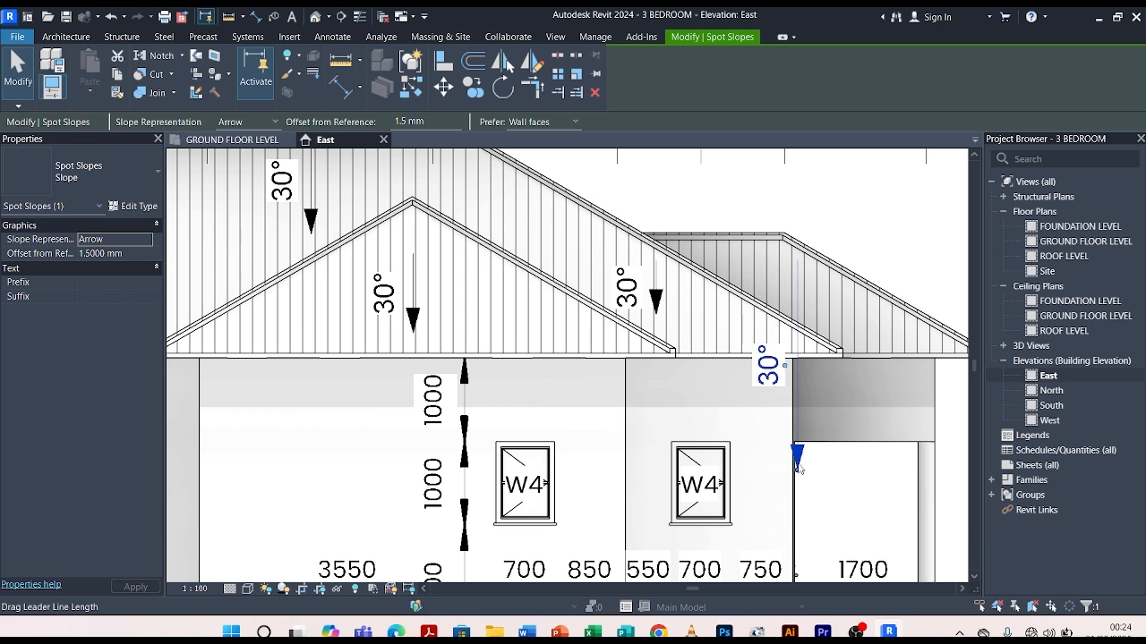
pyautogui.moveTo(798, 465); pyautogui.dragTo(802, 319)
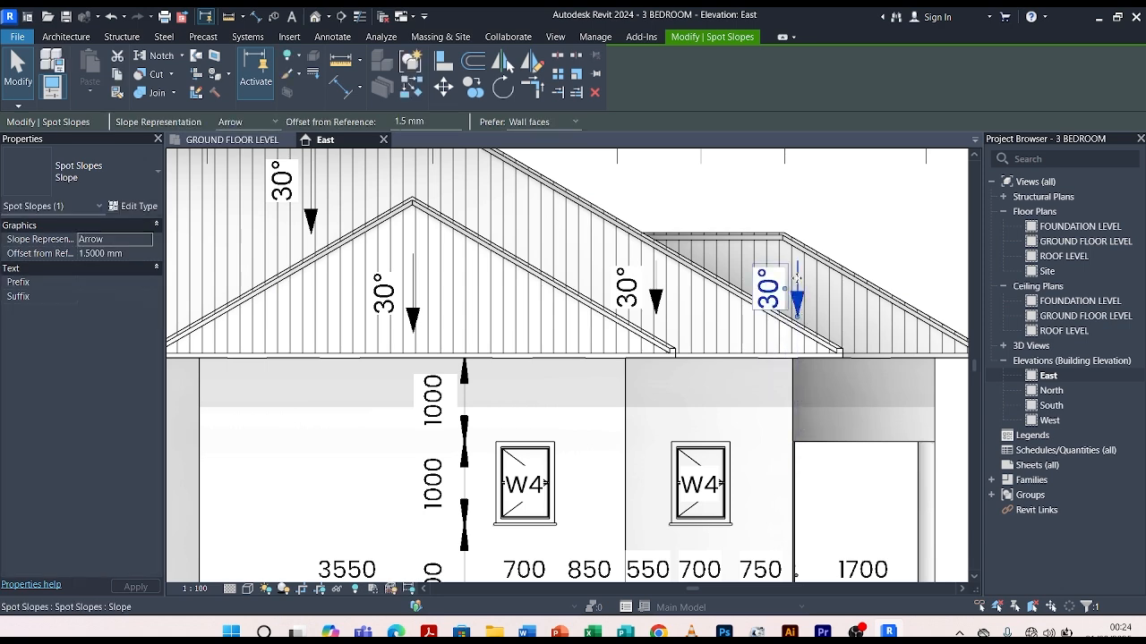
pyautogui.click(830, 238)
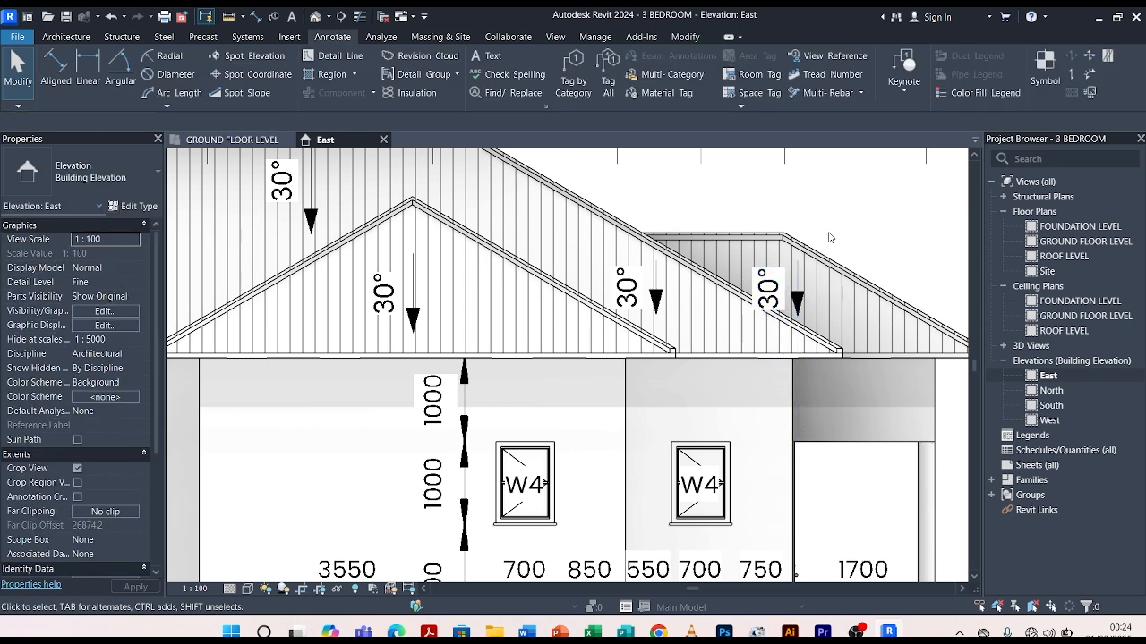
# Shorten the leader of the slope annotation on the left lower roof so the annotation sits within that roof face.
pyautogui.scroll(-3, 828, 240)
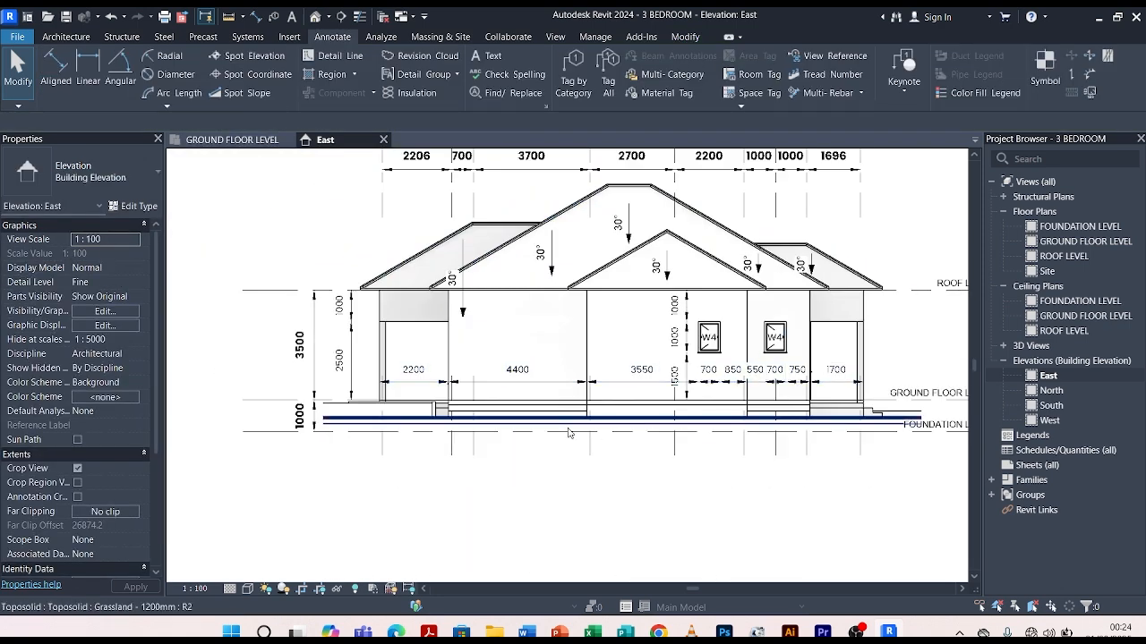
pyautogui.click(463, 267)
pyautogui.scroll(2, 463, 273)
pyautogui.moveTo(462, 345); pyautogui.dragTo(463, 259)
pyautogui.scroll(-2, 427, 329)
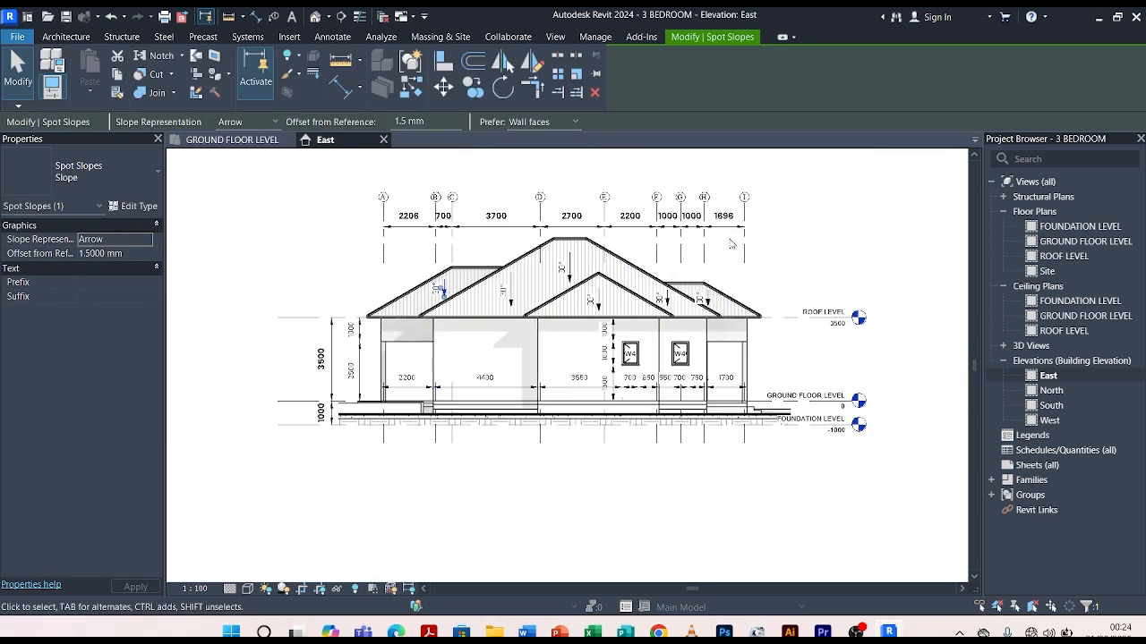
pyautogui.press('Escape')
pyautogui.scroll(2, 430, 315)
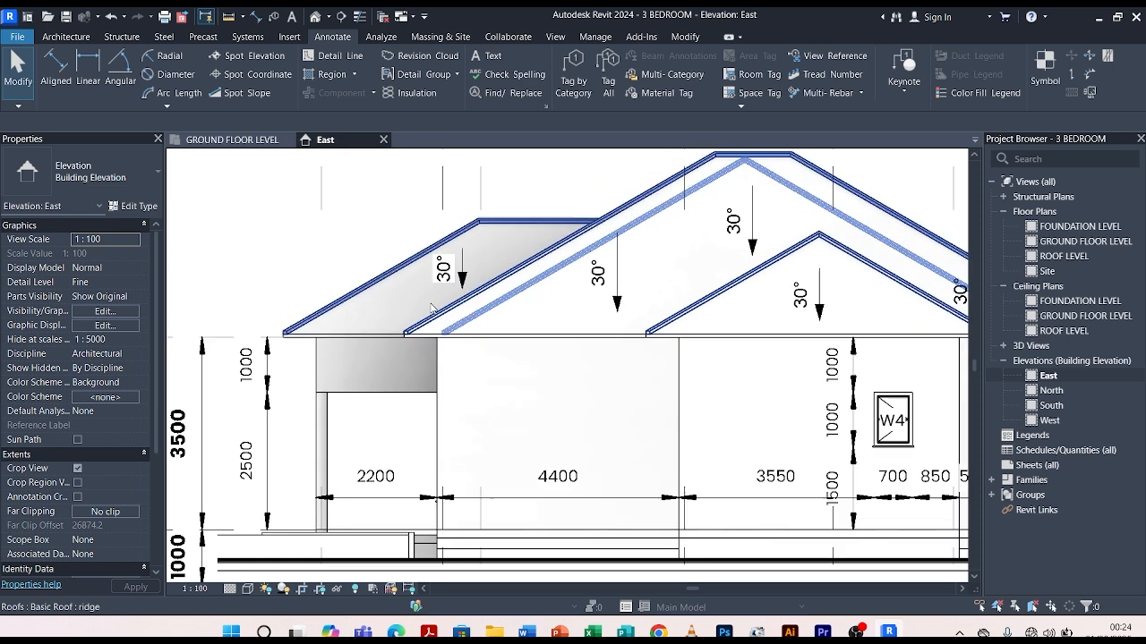
# Set the text size of the Slope spot slope type to 2 mm.
pyautogui.click(462, 275)
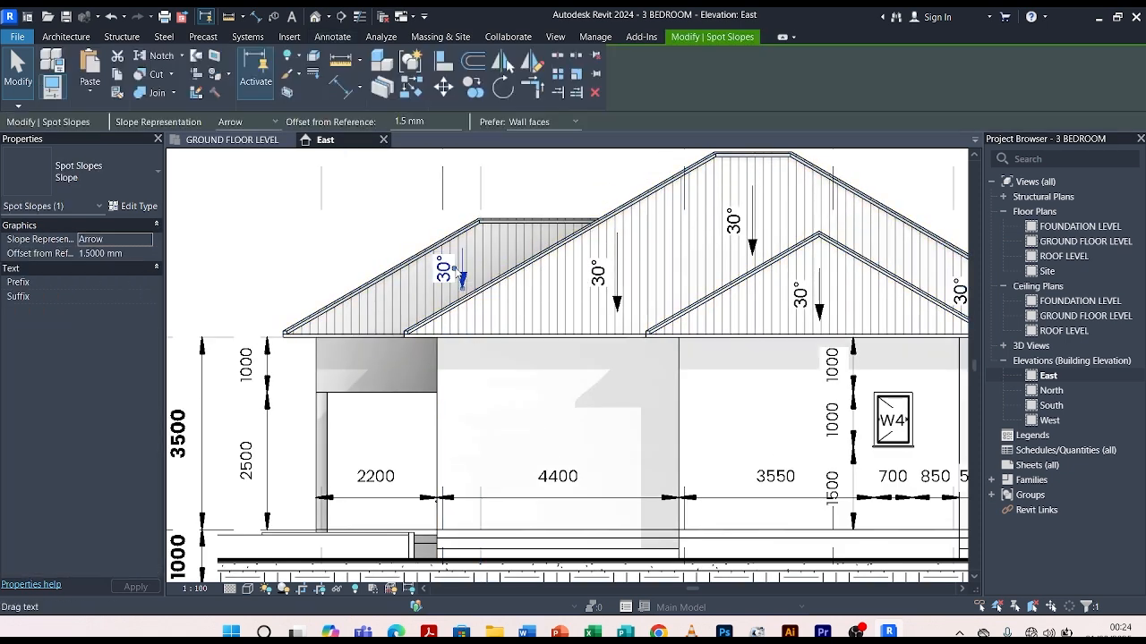
pyautogui.click(137, 206)
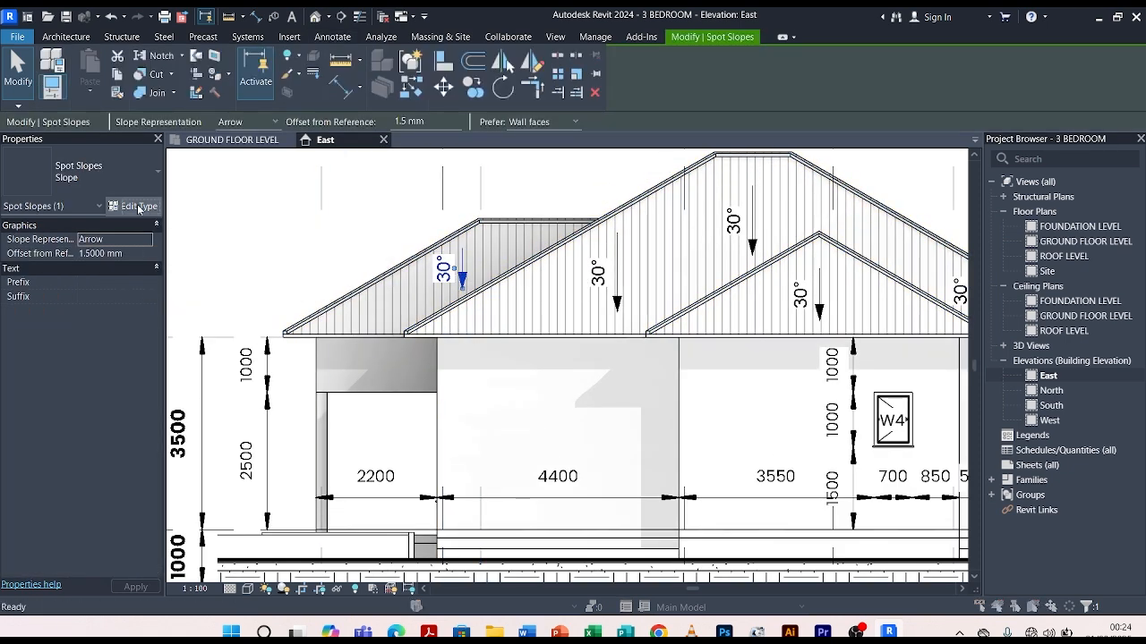
pyautogui.scroll(-1, 941, 445)
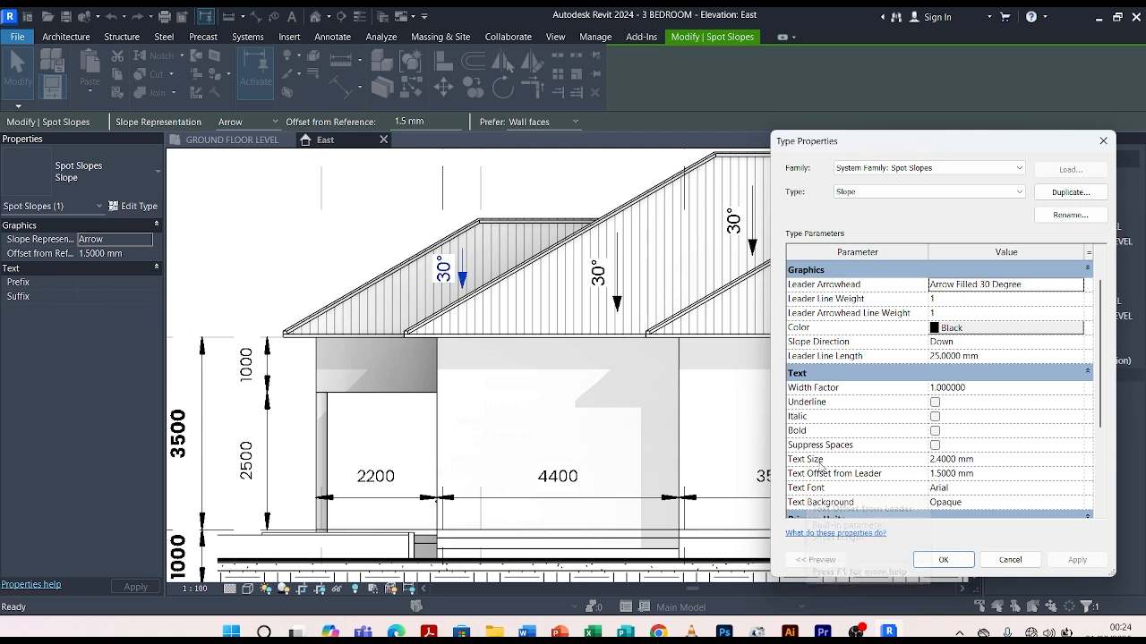
pyautogui.scroll(-1, 819, 465)
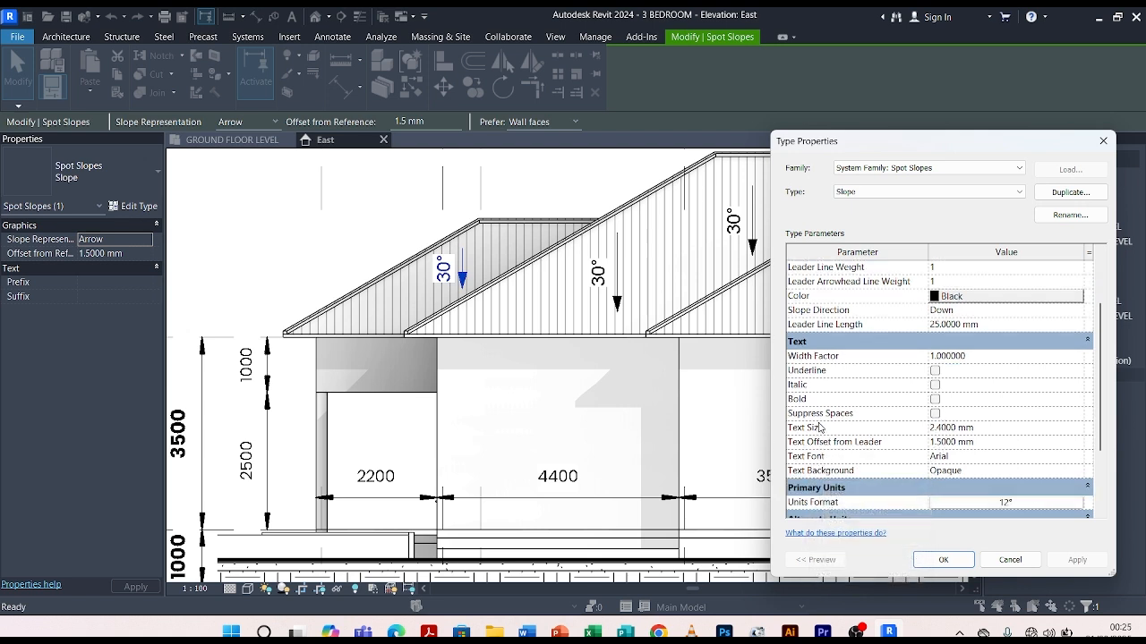
pyautogui.click(982, 430)
pyautogui.moveTo(982, 428); pyautogui.dragTo(916, 428)
pyautogui.write('2')
pyautogui.click(1077, 560)
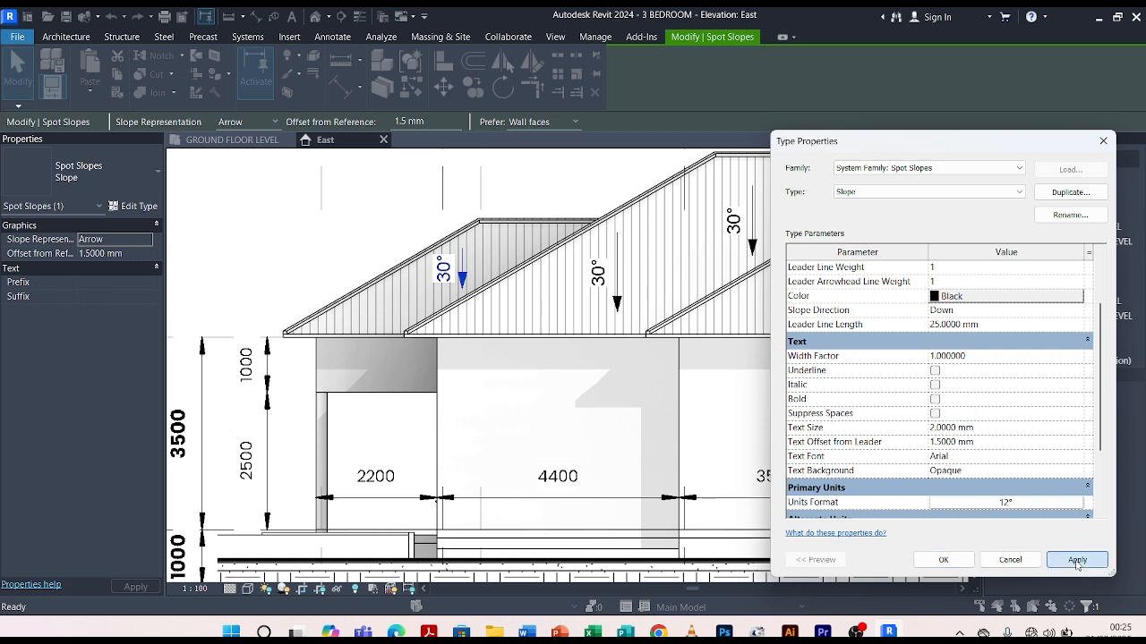
pyautogui.click(941, 560)
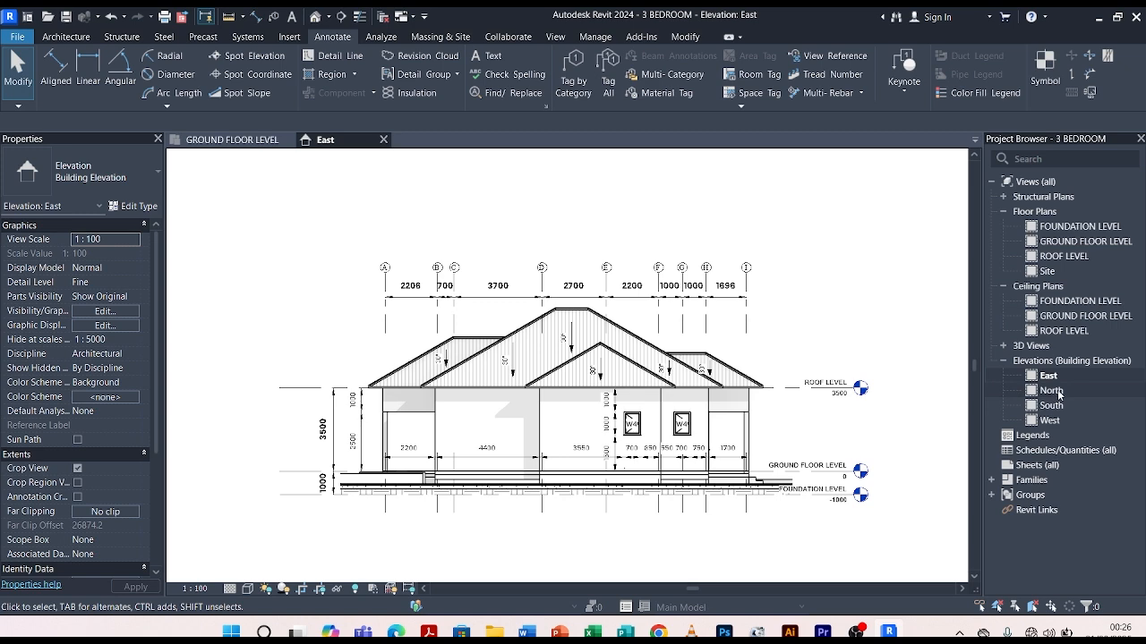
# Open the North elevation and set its detail level to Fine.
pyautogui.doubleClick(1051, 391)
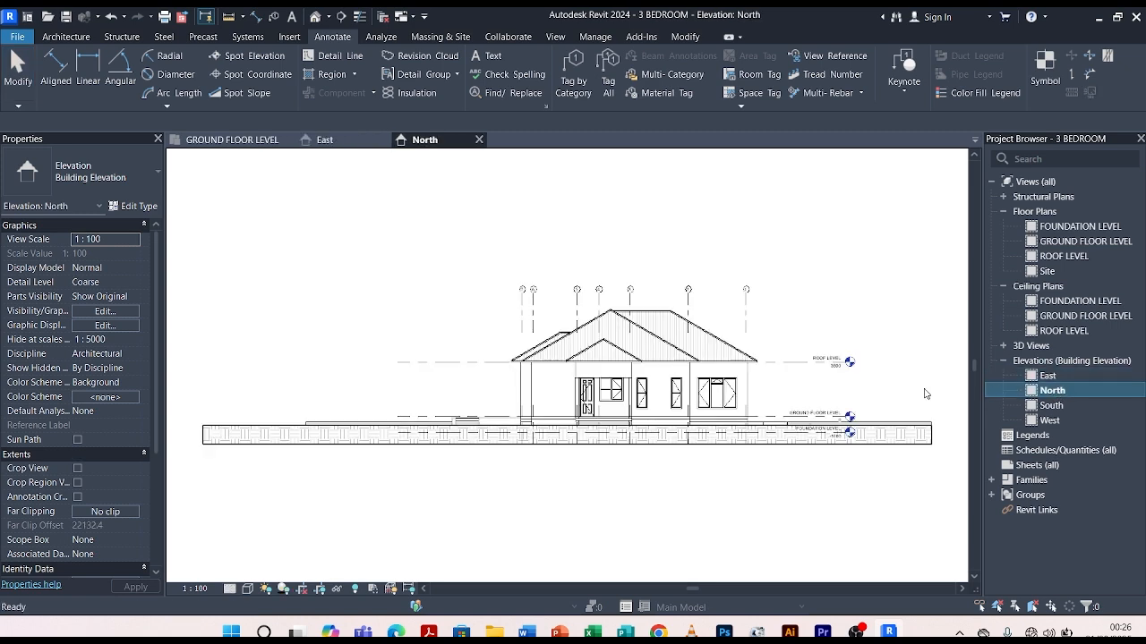
pyautogui.scroll(2, 706, 326)
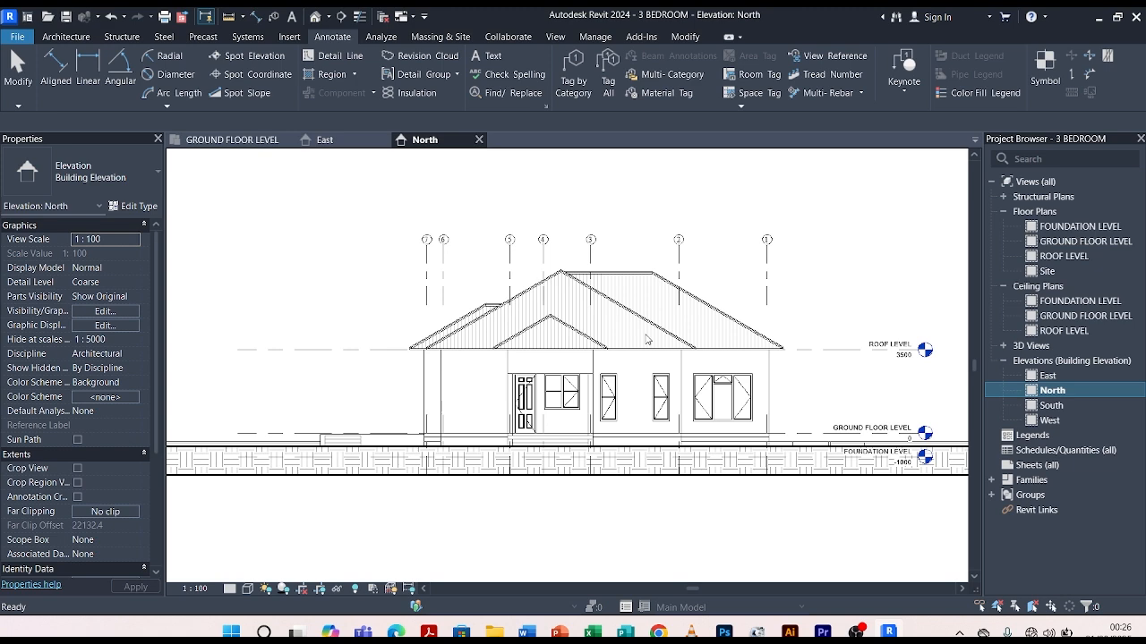
pyautogui.scroll(-1, 646, 338)
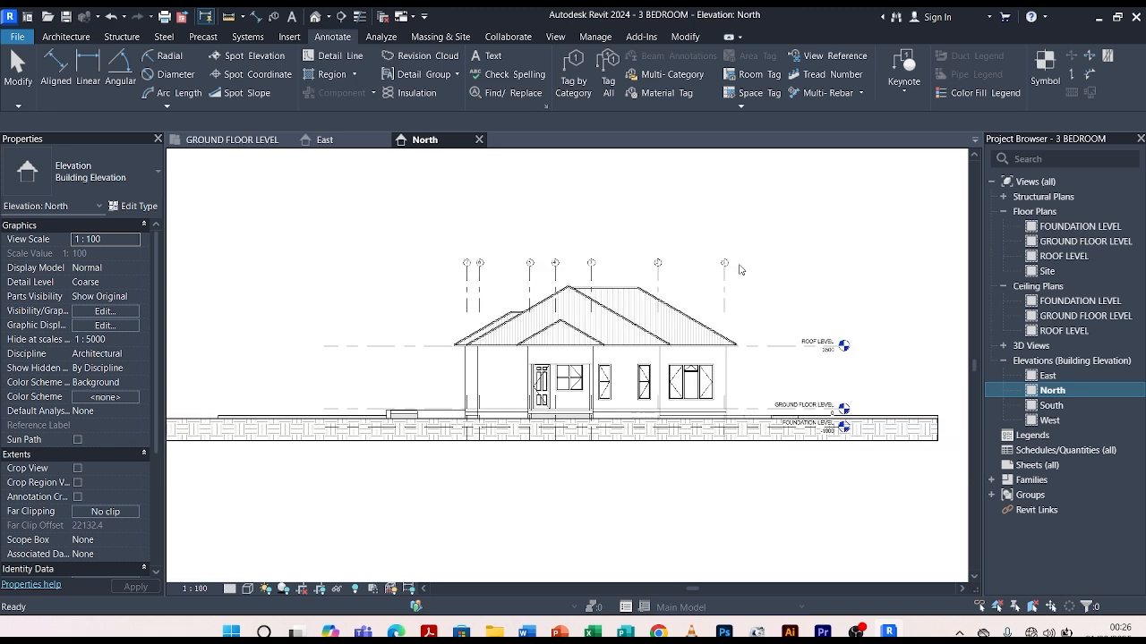
pyautogui.scroll(1, 739, 269)
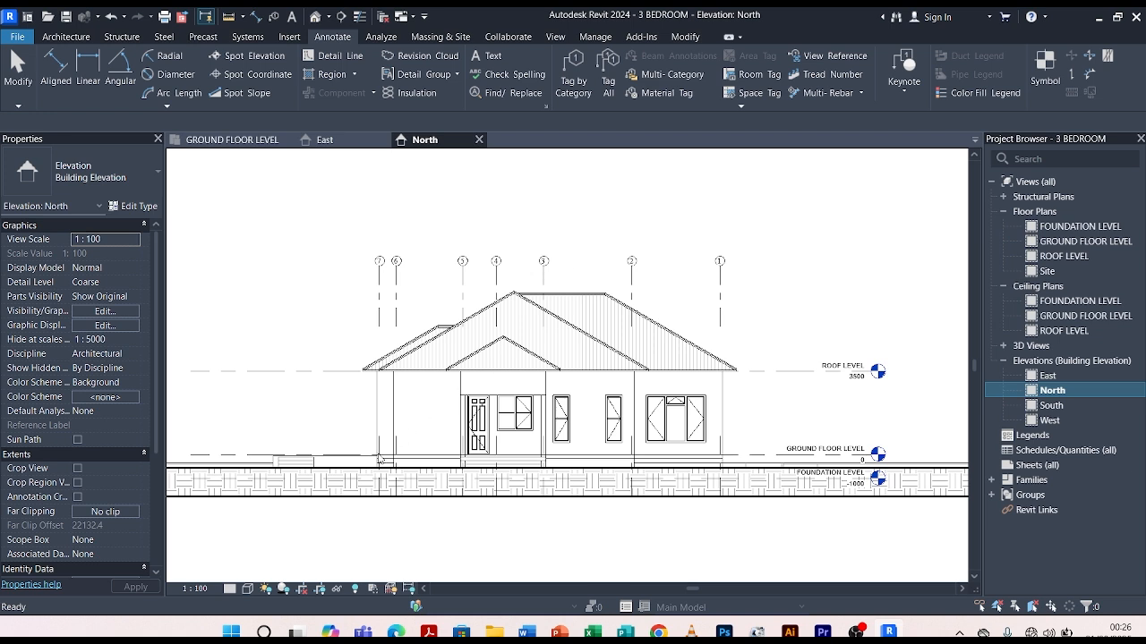
pyautogui.click(230, 590)
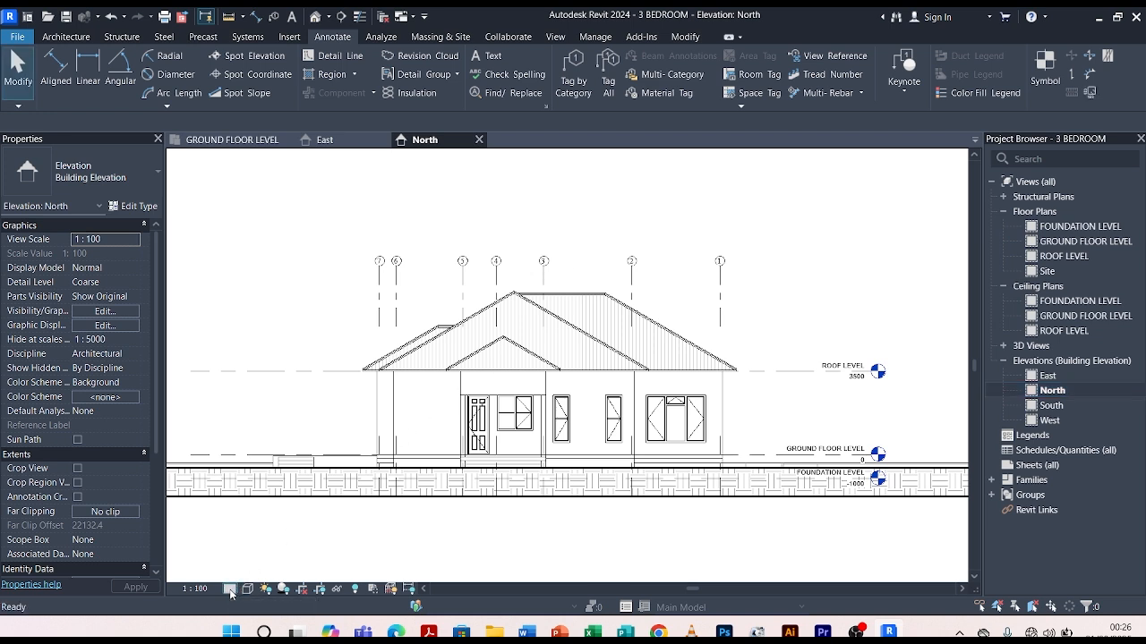
pyautogui.click(230, 593)
pyautogui.click(239, 577)
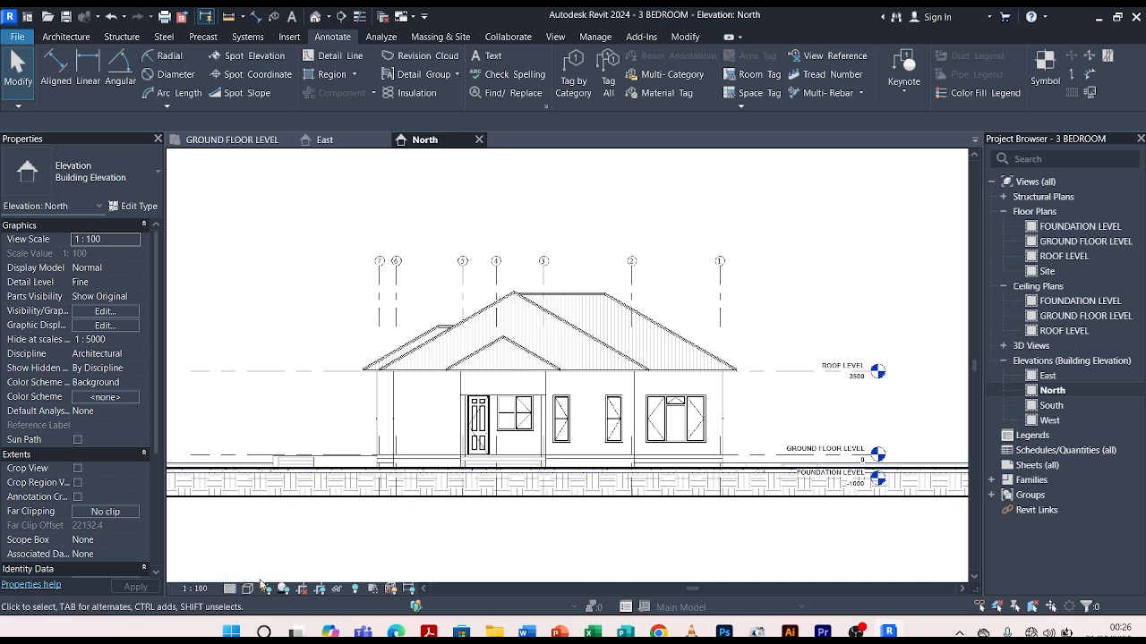
# Crop the North elevation with its crop region shown, and pull the region's left edge in close to the house.
pyautogui.click(323, 595)
pyautogui.scroll(-2, 604, 246)
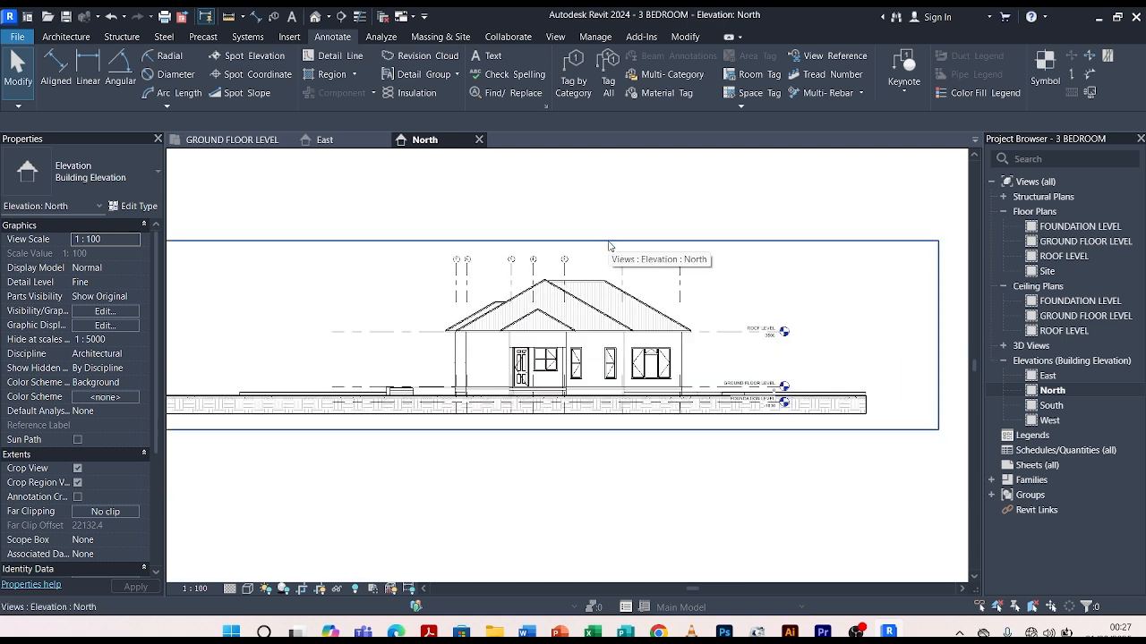
pyautogui.click(609, 245)
pyautogui.scroll(-2, 608, 246)
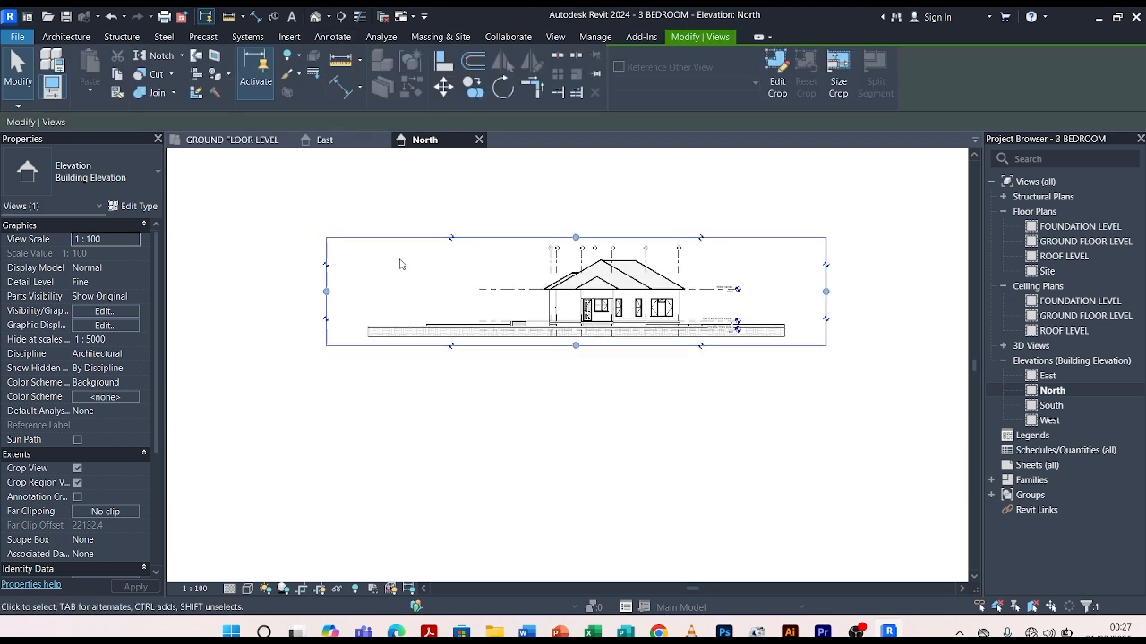
pyautogui.scroll(2, 341, 295)
pyautogui.moveTo(319, 290); pyautogui.dragTo(589, 301)
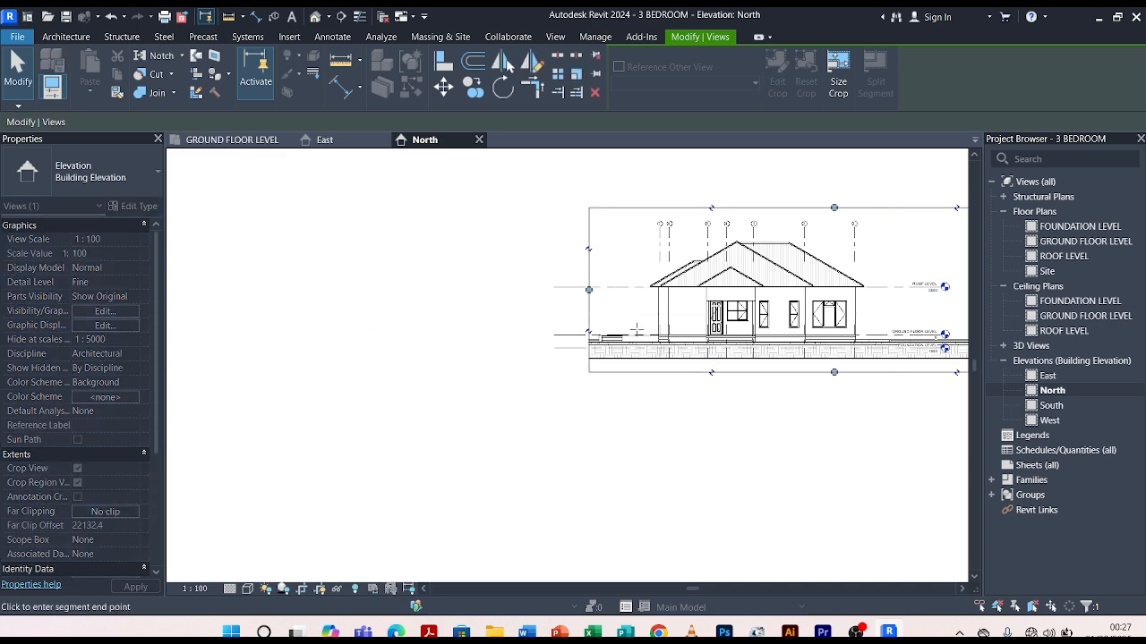
pyautogui.moveTo(636, 329); pyautogui.dragTo(637, 330)
# Pull the crop region's right edge in close to the house and raise its lower edge to the foundation level line.
pyautogui.scroll(-2, 444, 342)
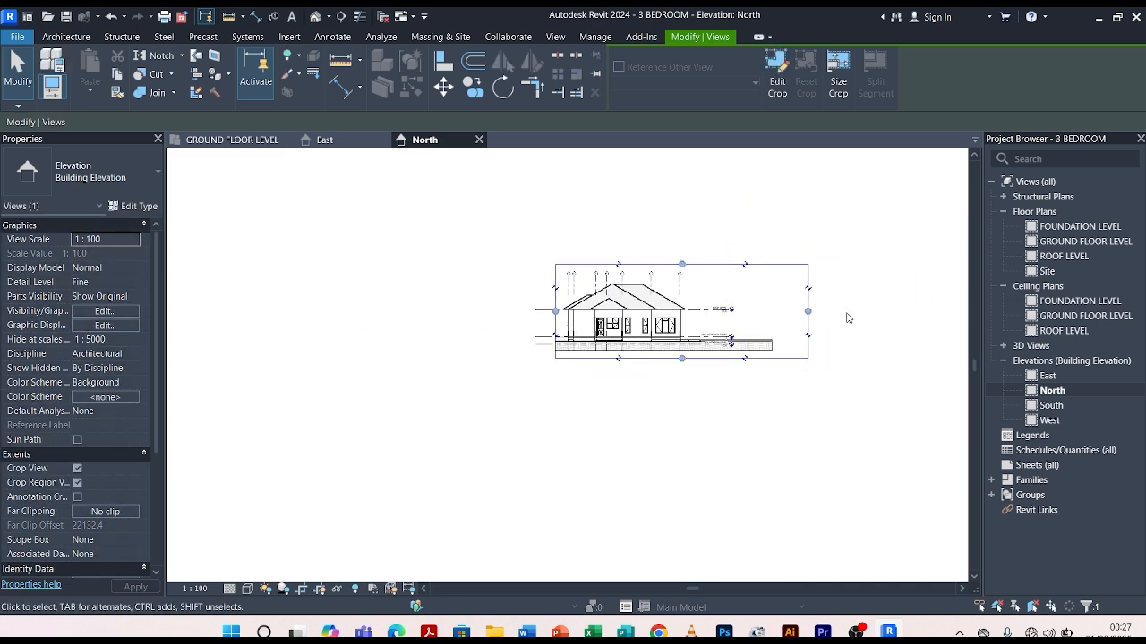
pyautogui.scroll(2, 802, 326)
pyautogui.moveTo(817, 296); pyautogui.dragTo(585, 326)
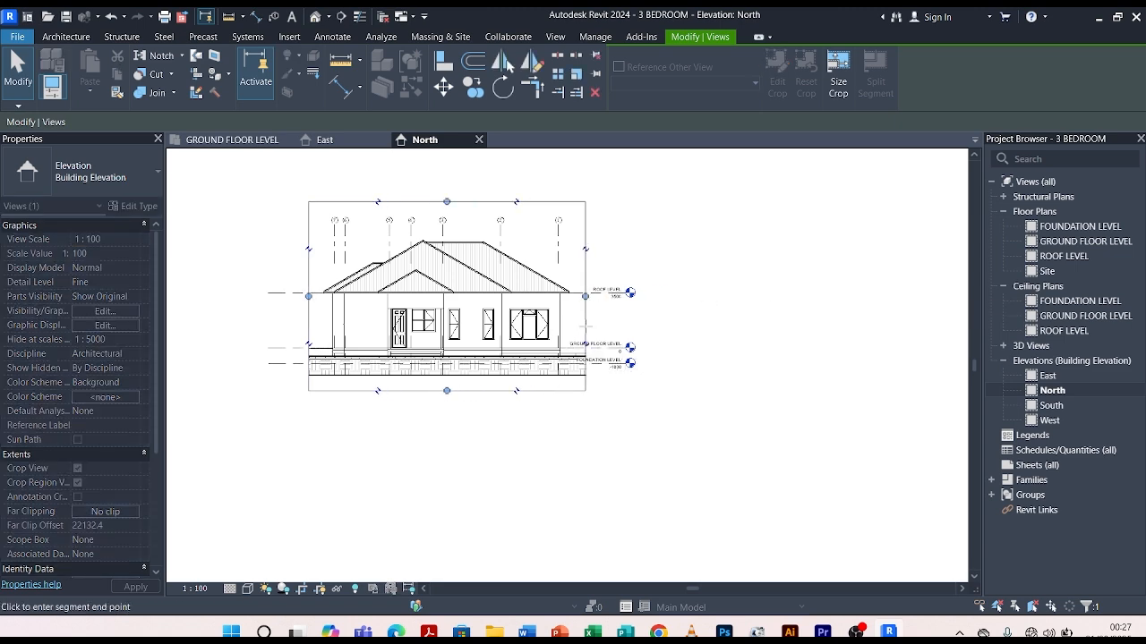
pyautogui.scroll(3, 411, 375)
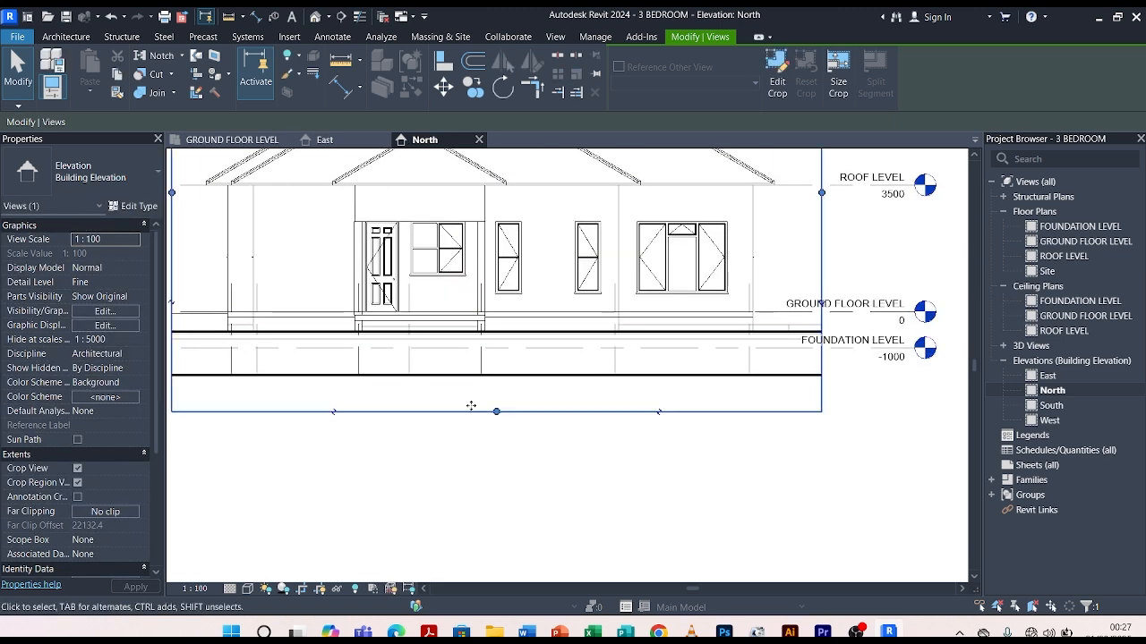
pyautogui.moveTo(497, 413); pyautogui.dragTo(497, 348)
pyautogui.scroll(-3, 674, 452)
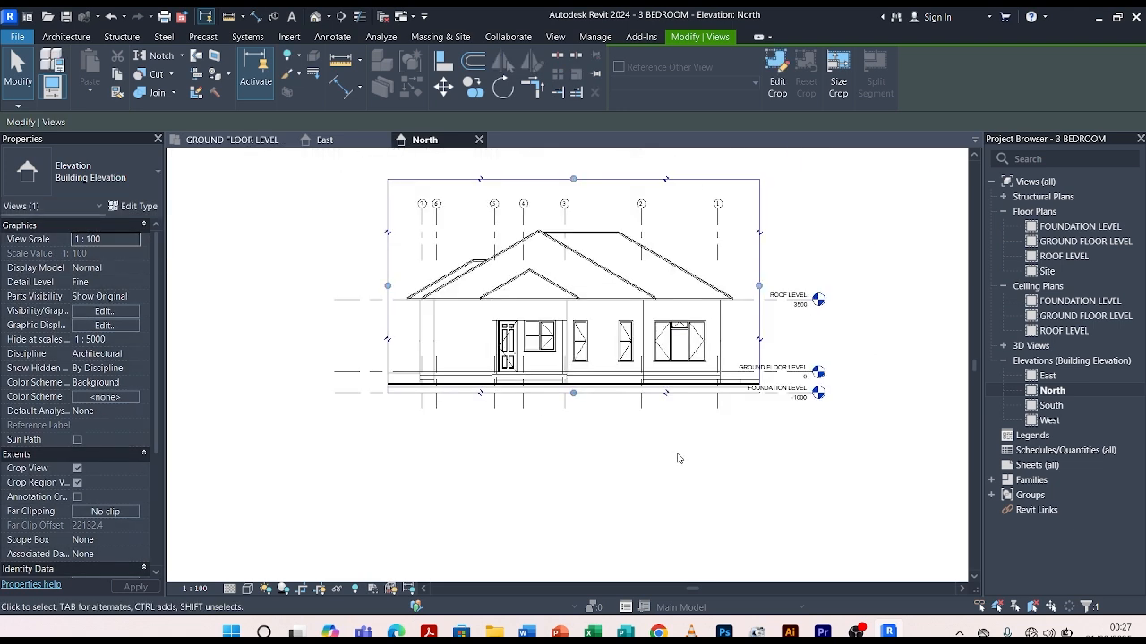
# Hide the crop region boundary in the North elevation while keeping the view cropped.
pyautogui.click(609, 469)
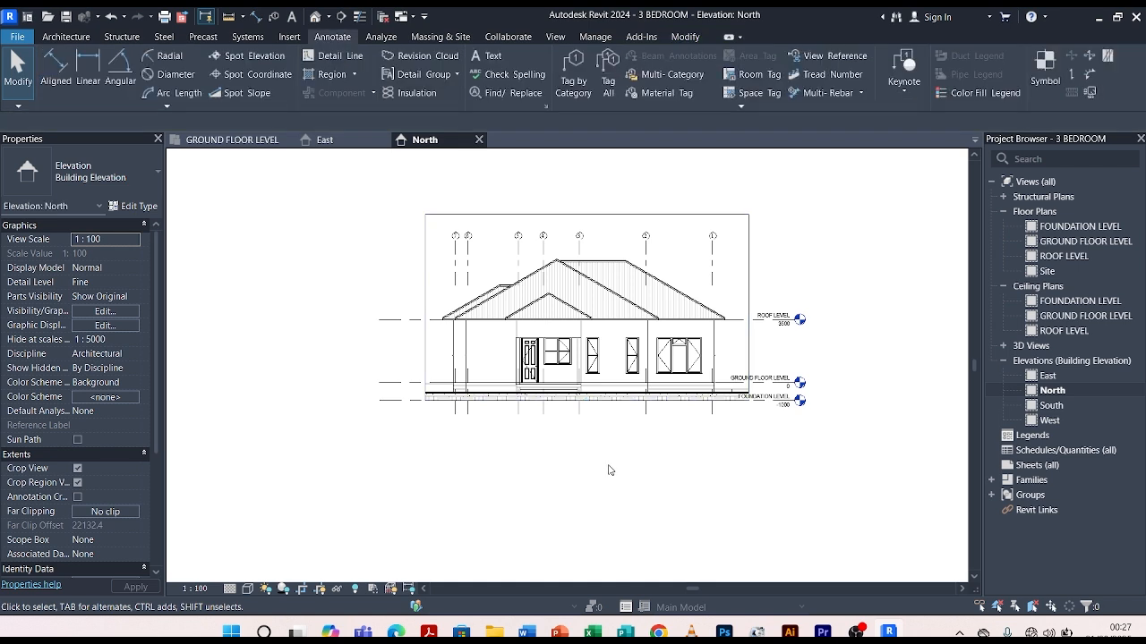
pyautogui.click(320, 593)
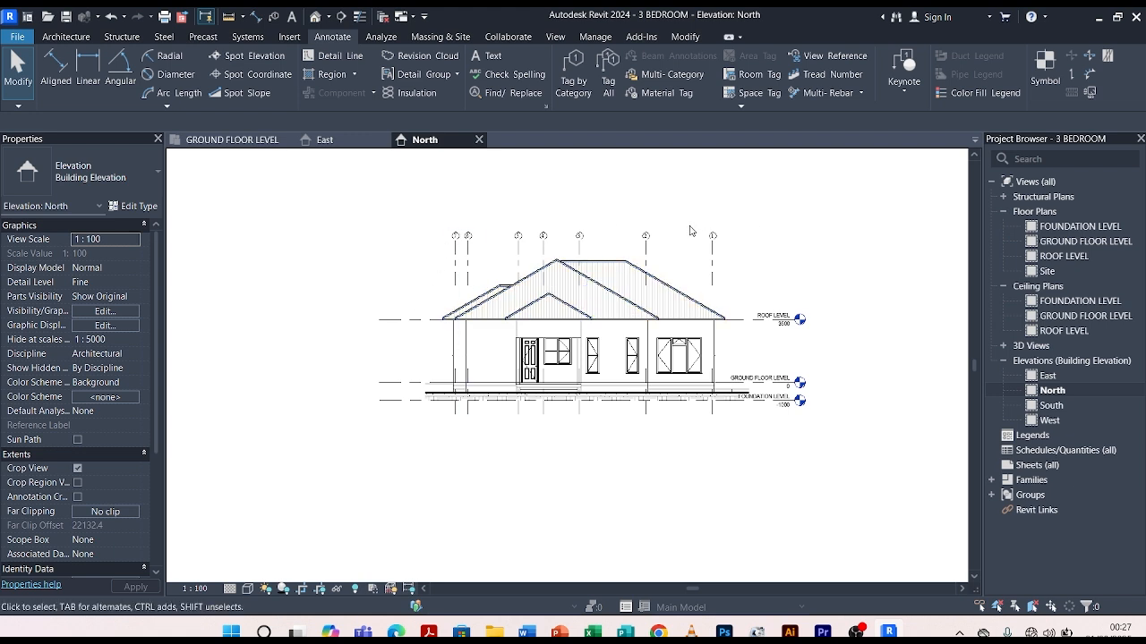
pyautogui.scroll(2, 689, 231)
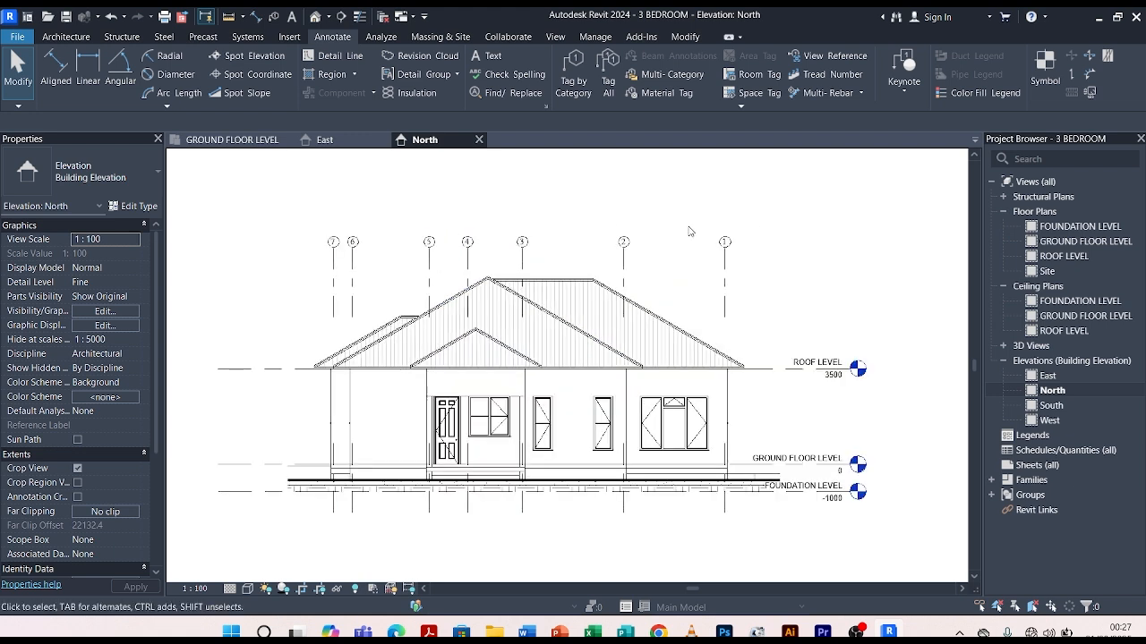
# Start a new dimension from the East elevation's "level dim" level dimension with Create Similar and return to the North elevation.
pyautogui.click(683, 37)
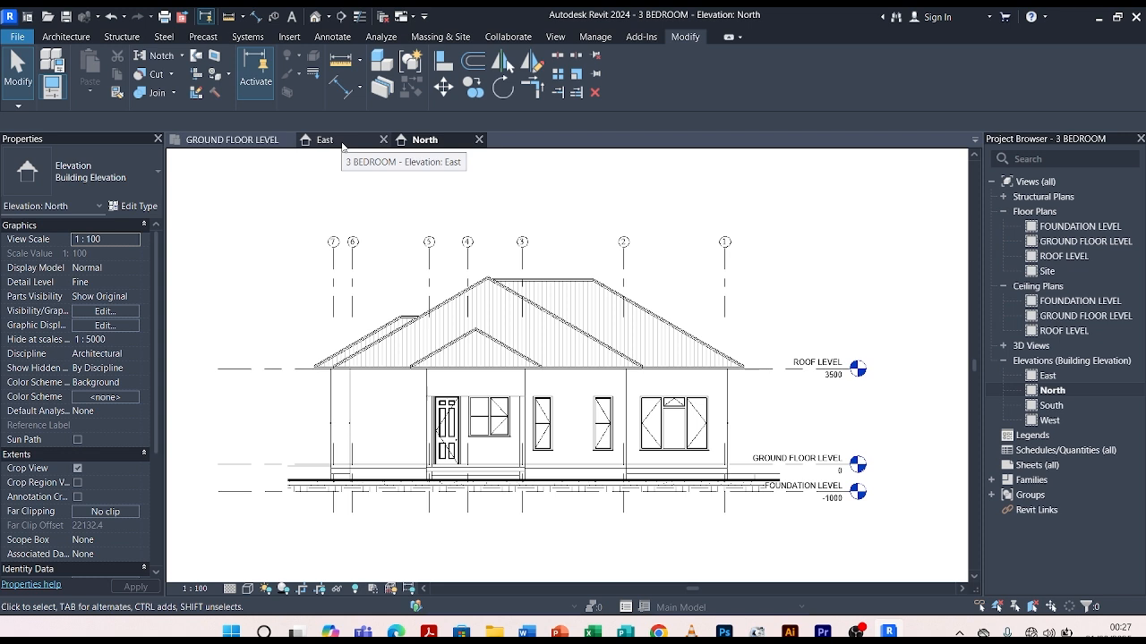
pyautogui.click(342, 143)
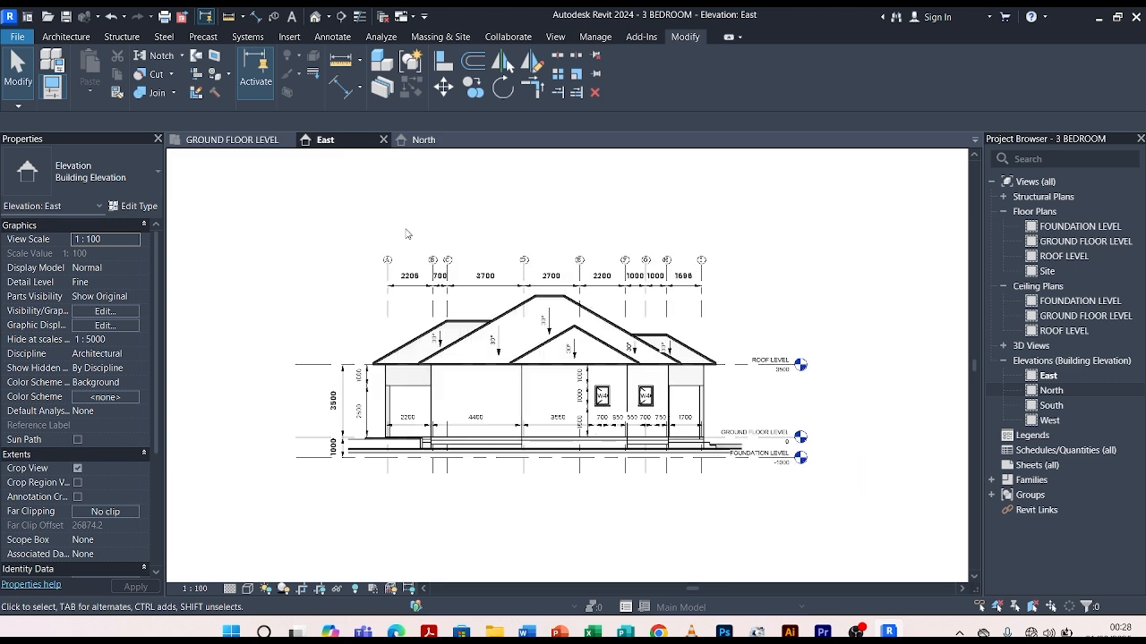
pyautogui.scroll(2, 344, 391)
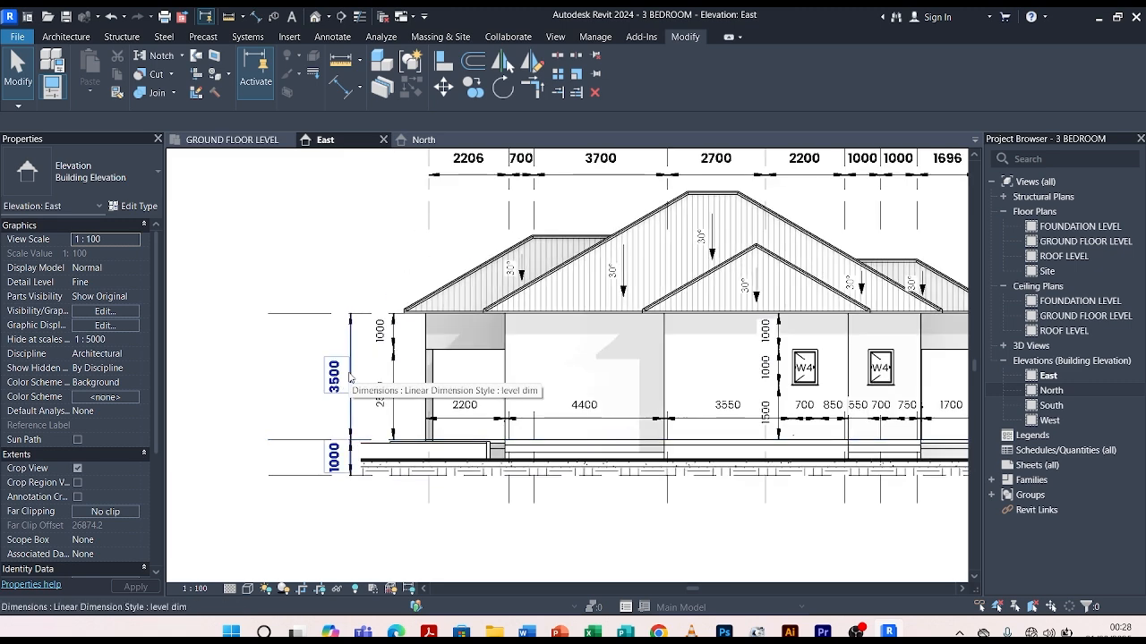
pyautogui.click(350, 344)
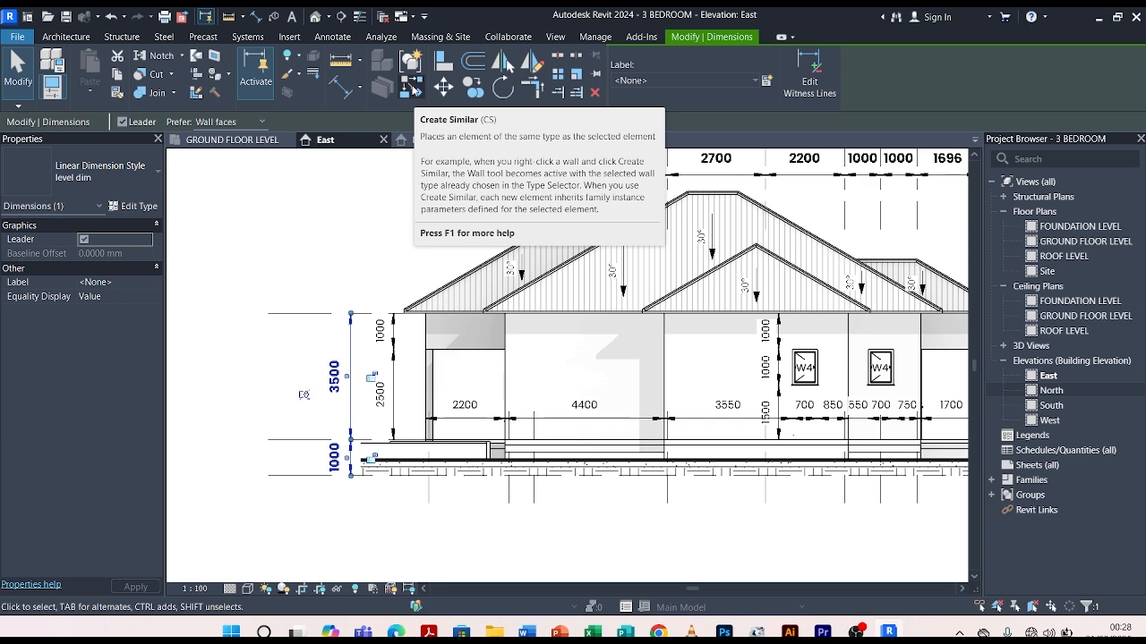
pyautogui.click(412, 87)
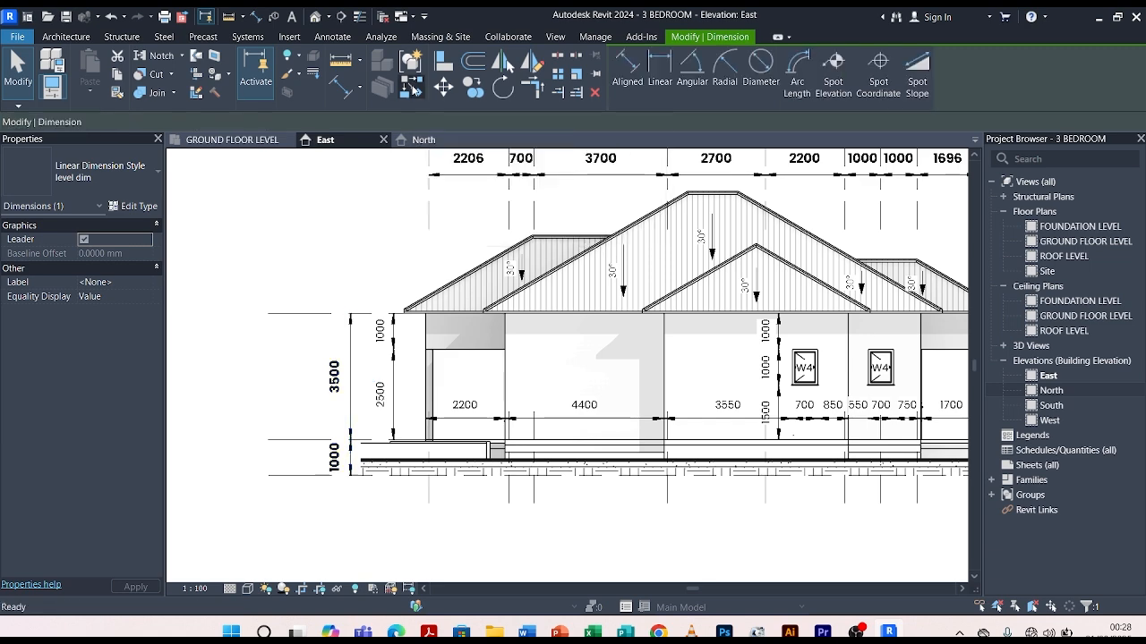
pyautogui.click(439, 141)
# Dimension the foundation, ground floor and roof levels in one vertical string beside the North elevation's left end.
pyautogui.scroll(3, 255, 492)
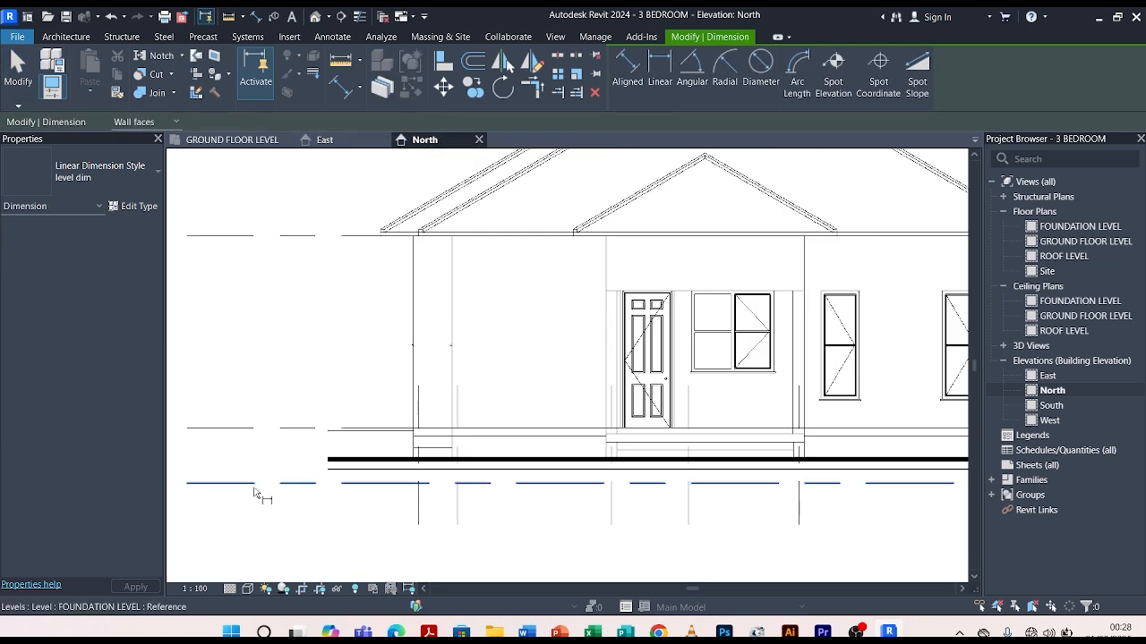
pyautogui.click(255, 484)
pyautogui.scroll(-3, 312, 385)
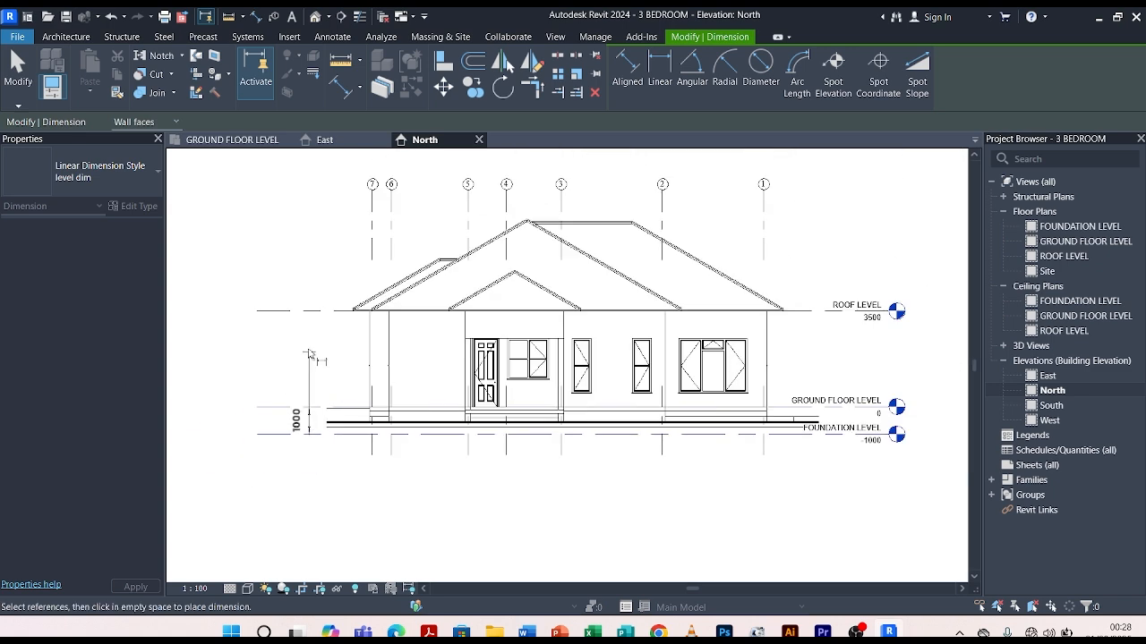
pyautogui.scroll(3, 303, 316)
pyautogui.click(306, 307)
pyautogui.scroll(-2, 323, 331)
pyautogui.scroll(2, 324, 335)
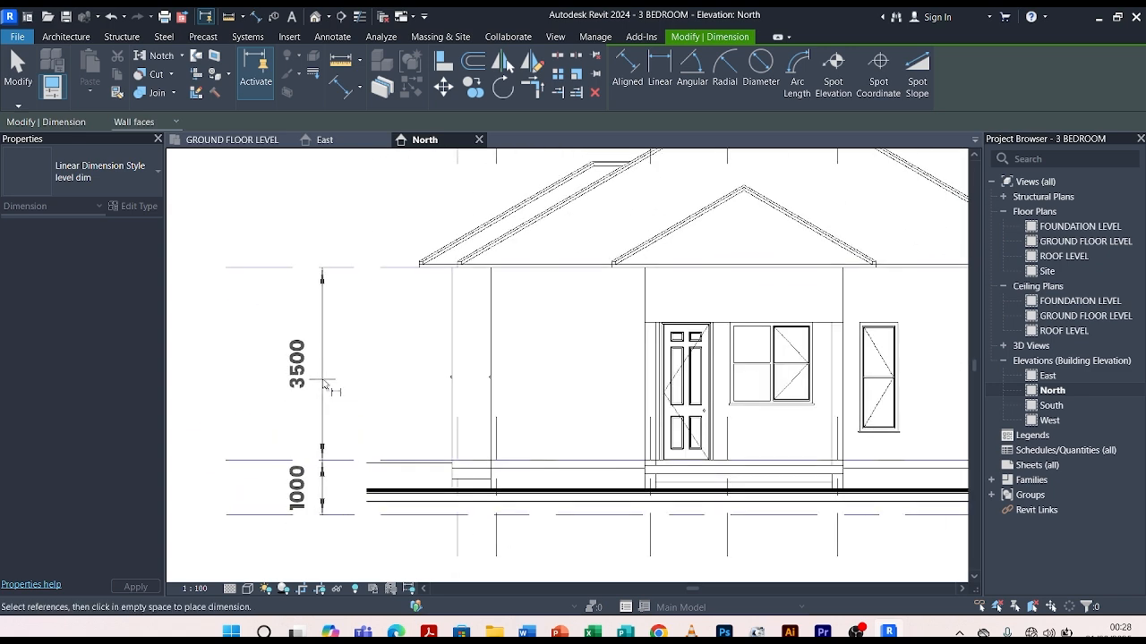
pyautogui.click(327, 418)
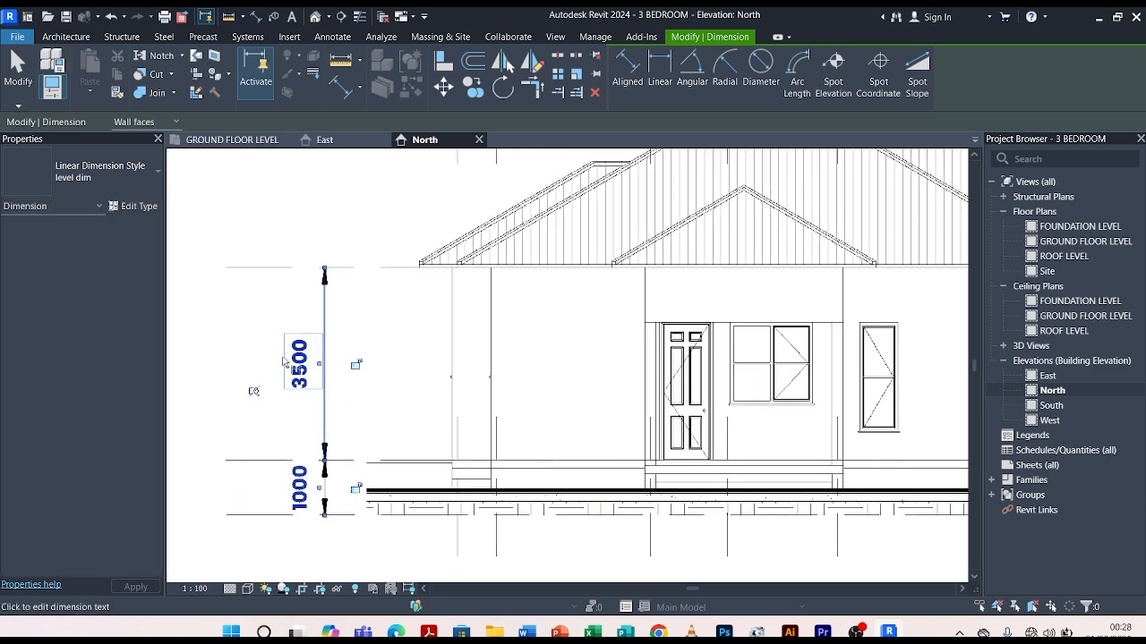
# Dimension the grid lines from 7 through 1 in one horizontal string between the grid bubbles and the roof ridge.
pyautogui.scroll(-3, 340, 385)
pyautogui.scroll(2, 329, 307)
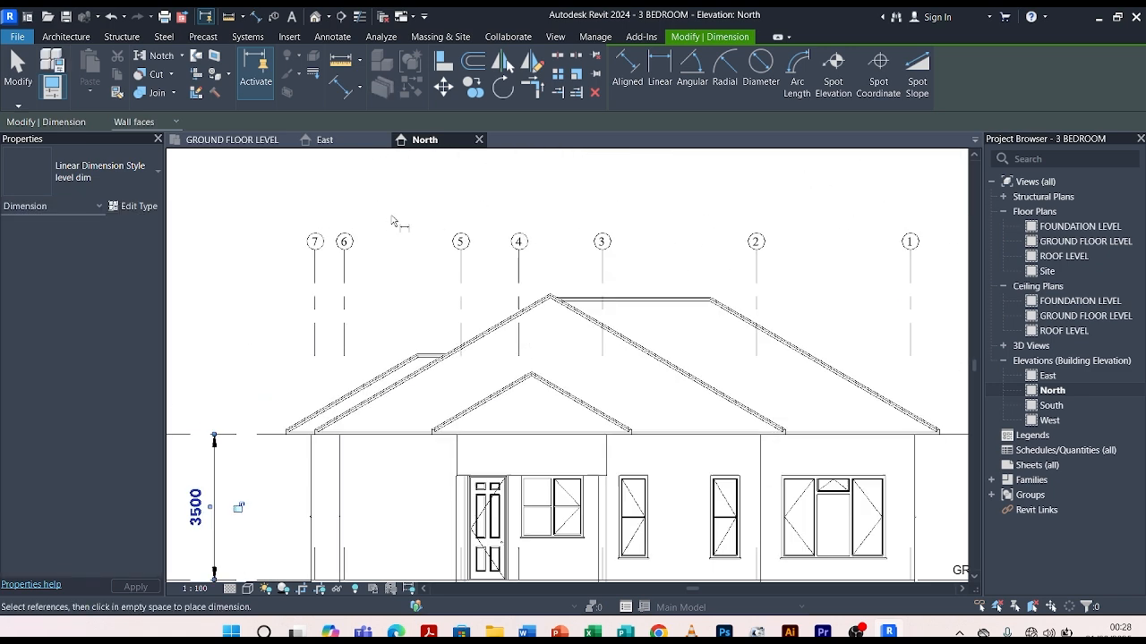
pyautogui.click(314, 317)
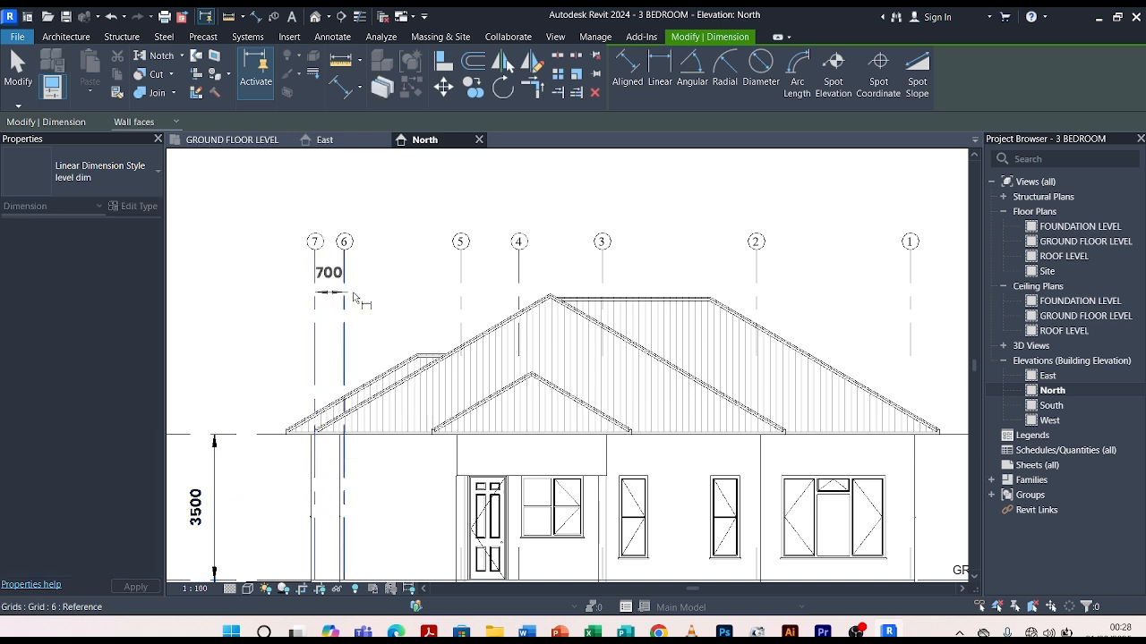
pyautogui.click(344, 295)
pyautogui.click(460, 285)
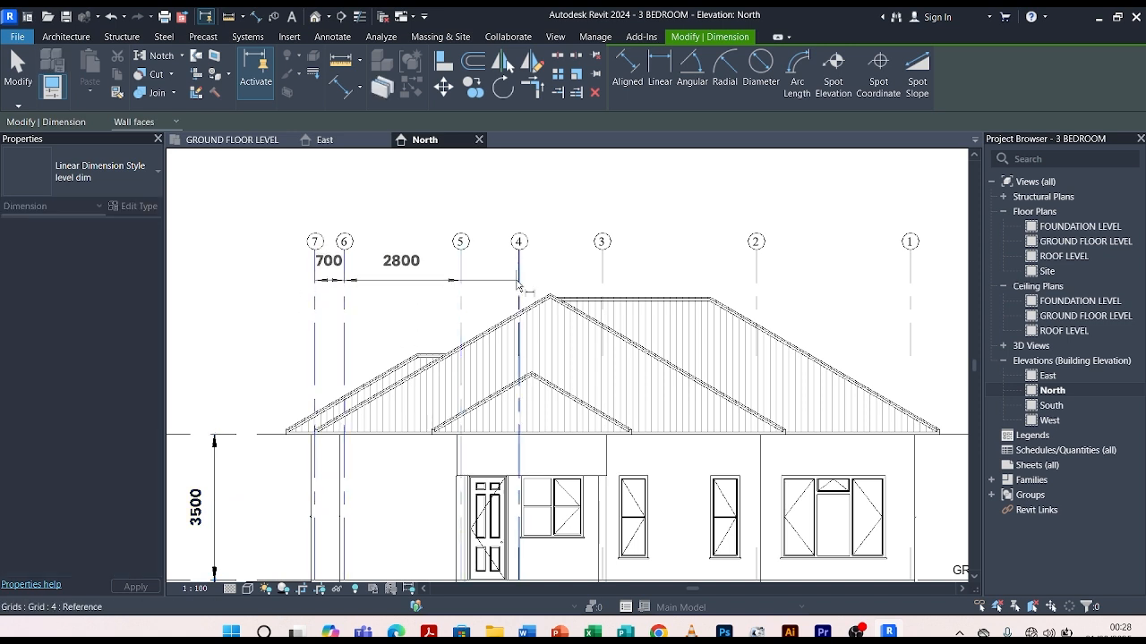
pyautogui.click(518, 284)
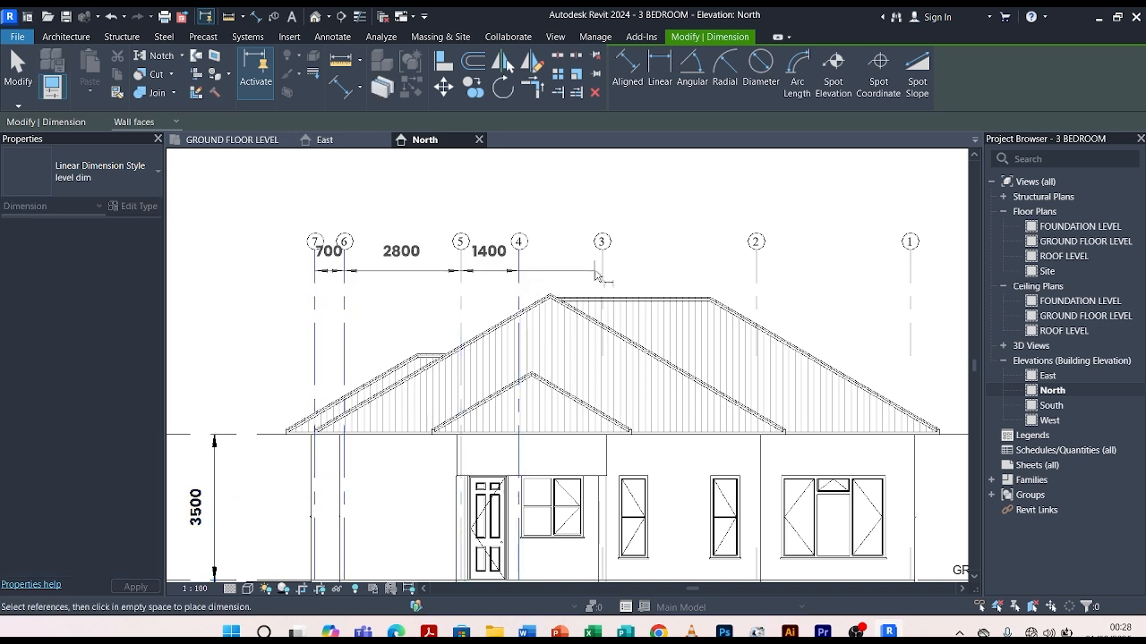
pyautogui.click(757, 274)
pyautogui.scroll(-2, 534, 277)
pyautogui.scroll(2, 736, 278)
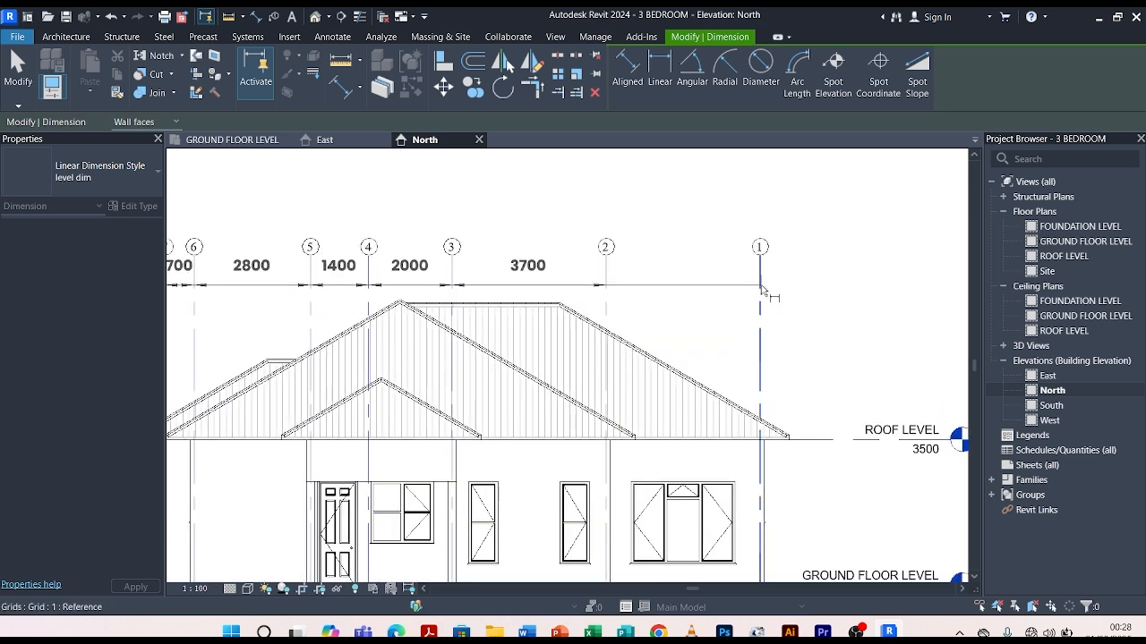
pyautogui.click(759, 284)
pyautogui.scroll(2, 418, 275)
pyautogui.click(550, 298)
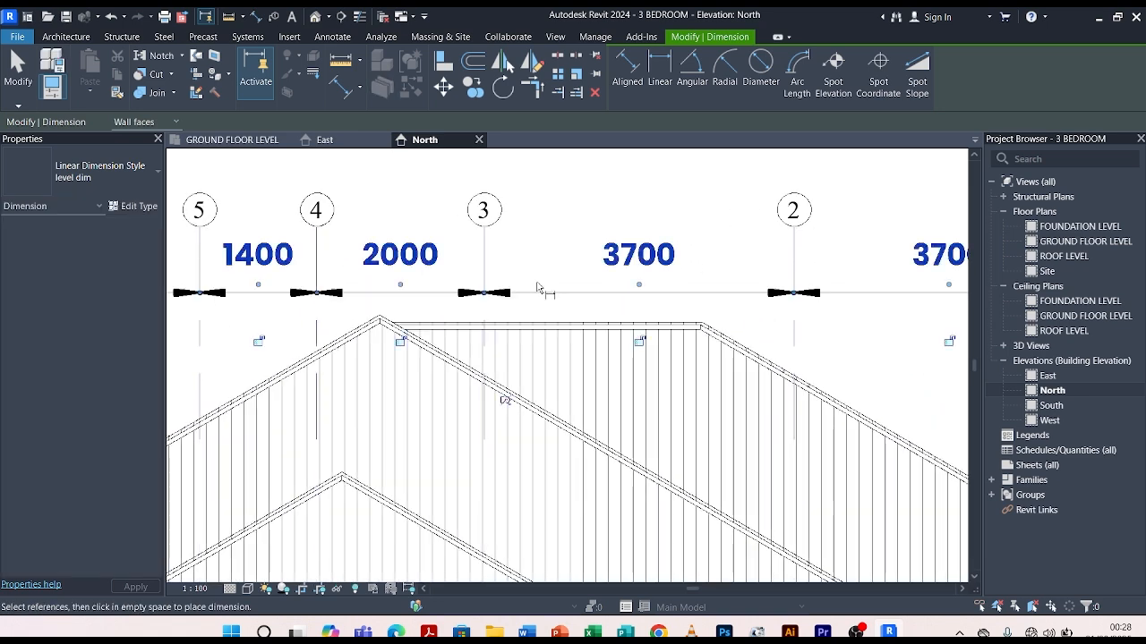
# Start another dimension from the East elevation's DIM-style height dimension beside the left wall and return to the North elevation.
pyautogui.scroll(-3, 537, 246)
pyautogui.scroll(-1, 580, 226)
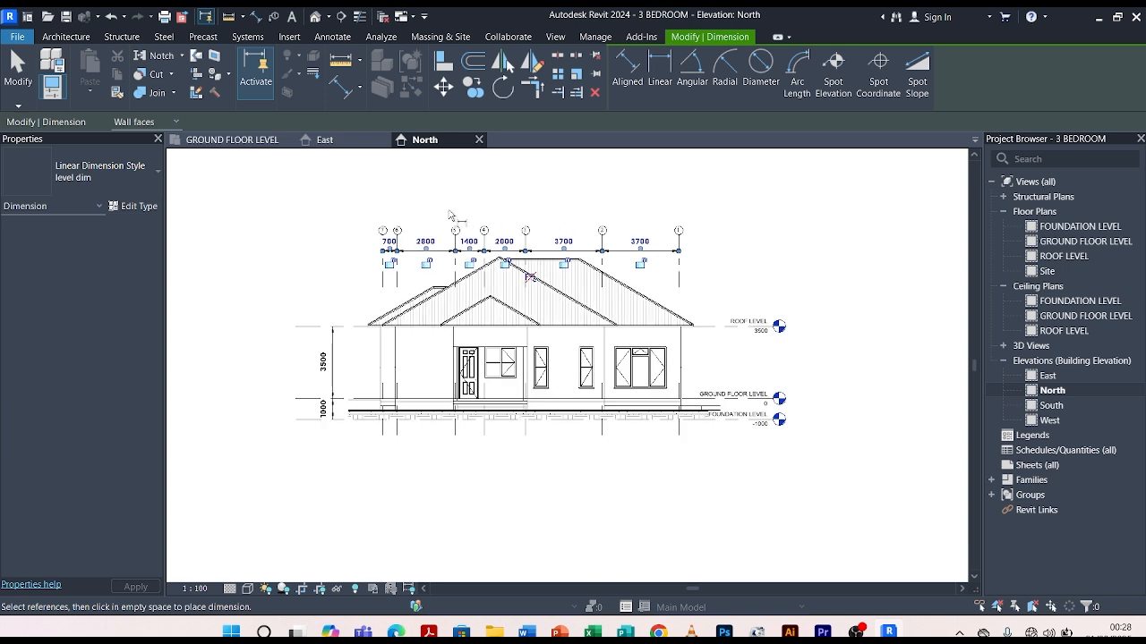
pyautogui.click(349, 146)
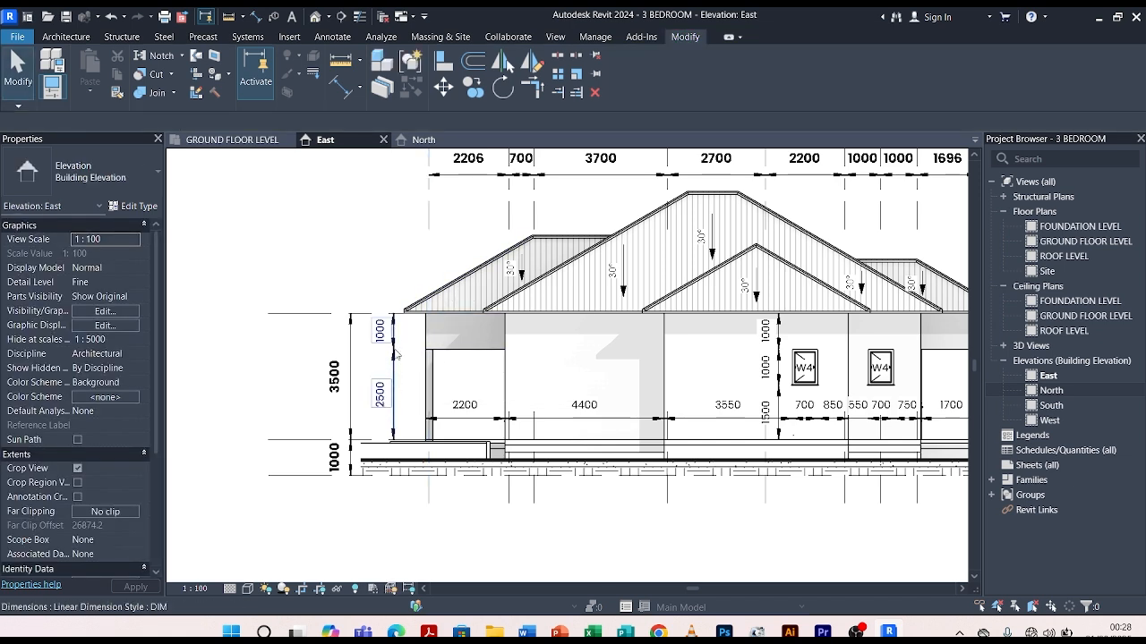
pyautogui.click(392, 370)
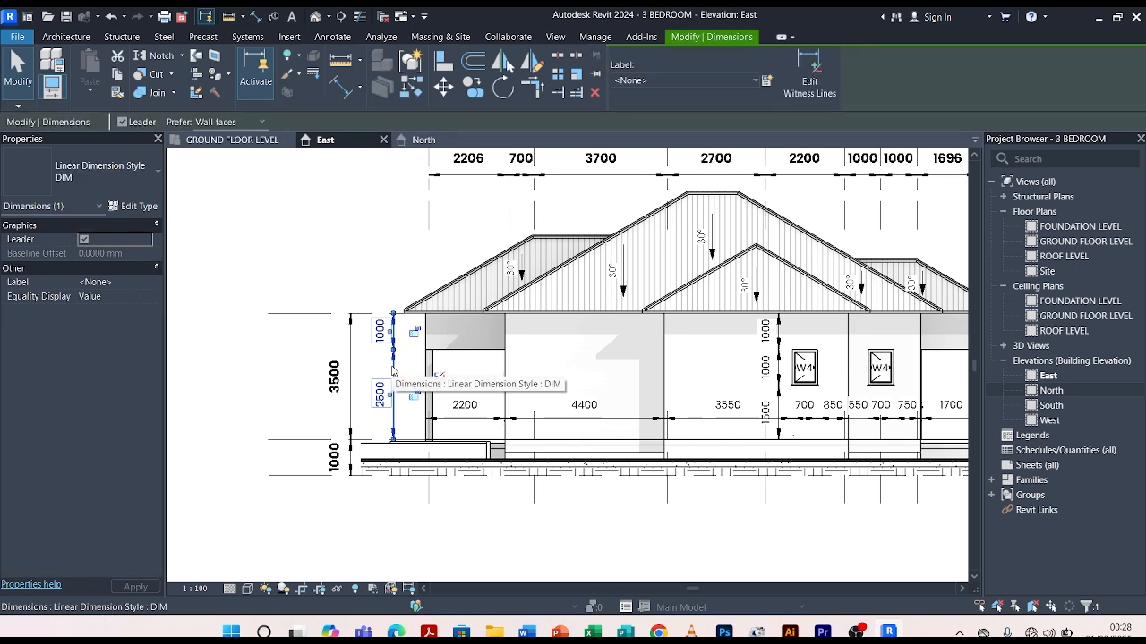
pyautogui.press('d')
pyautogui.press('i')
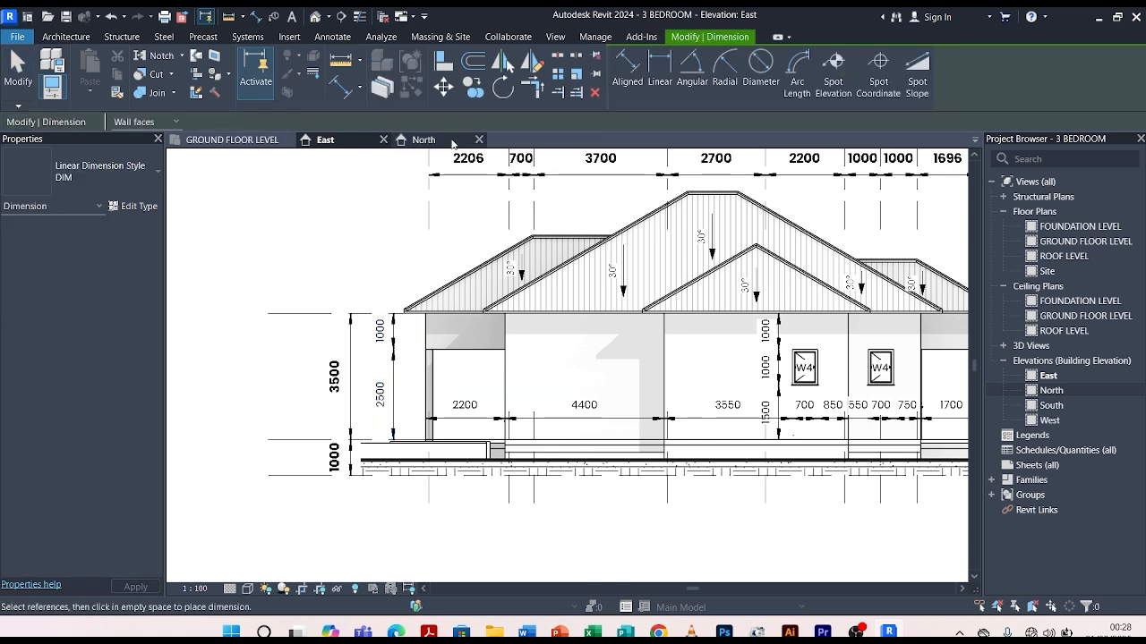
pyautogui.click(453, 143)
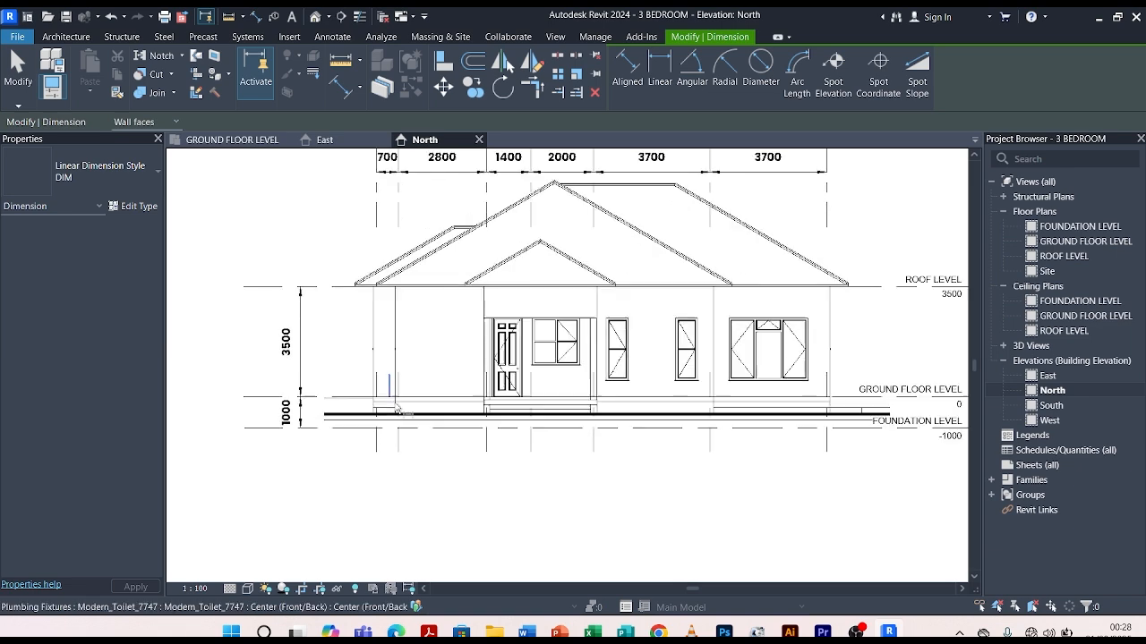
# Begin a horizontal DIM-style string at the left end wall, referencing the adjacent wall edge and the entrance porch's left edge.
pyautogui.scroll(2, 399, 409)
pyautogui.click(367, 288)
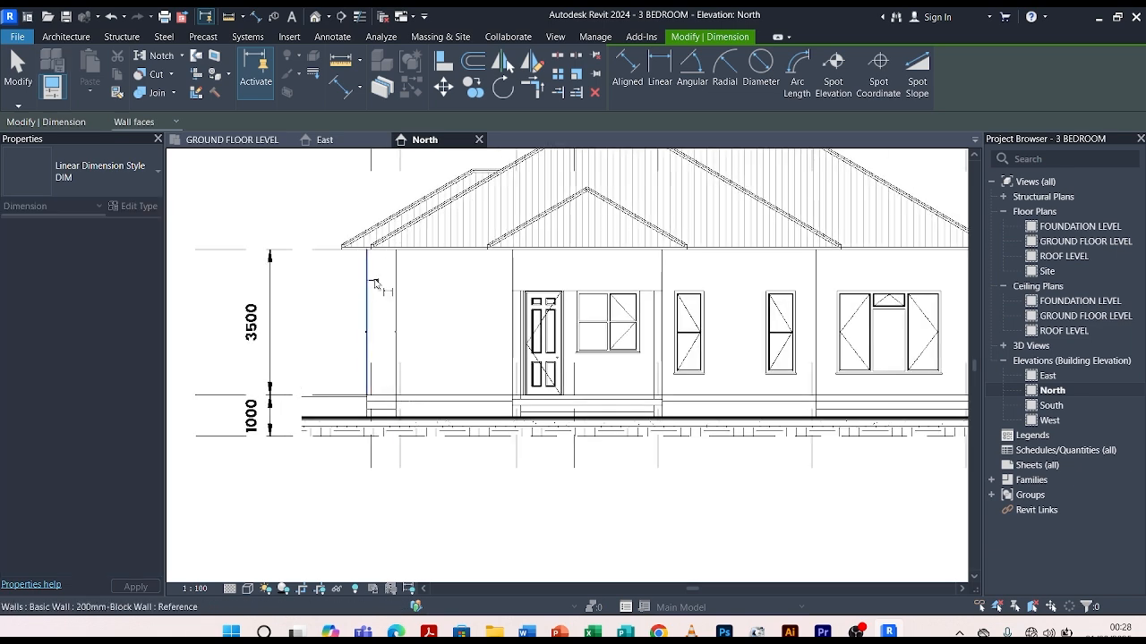
pyautogui.scroll(2, 375, 279)
pyautogui.click(414, 292)
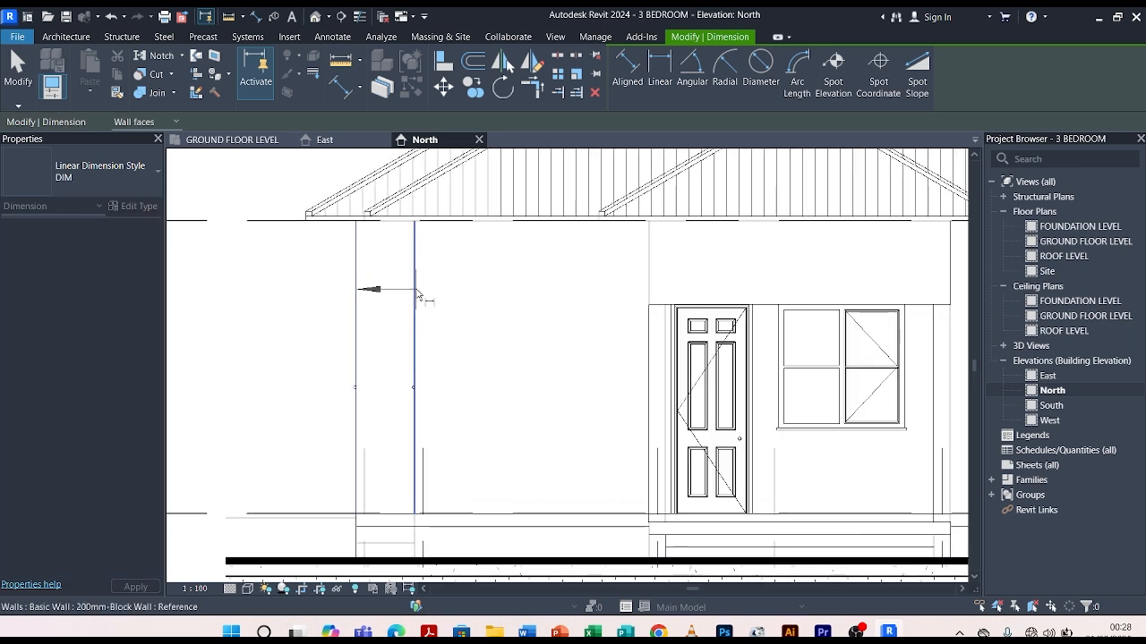
pyautogui.click(651, 291)
pyautogui.scroll(-3, 458, 336)
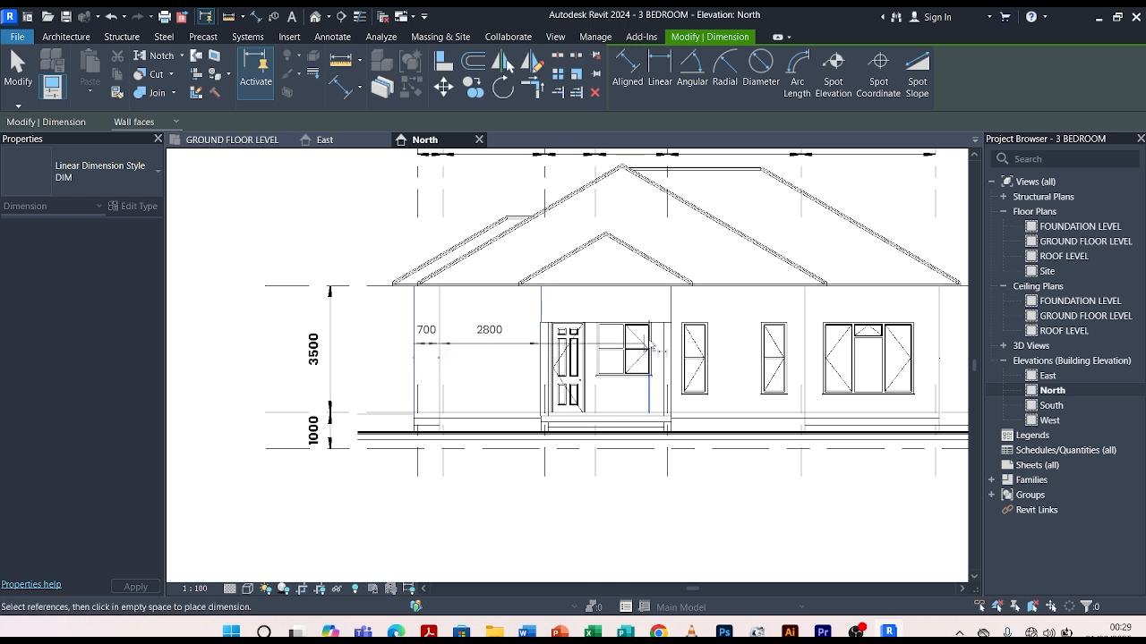
pyautogui.scroll(3, 548, 322)
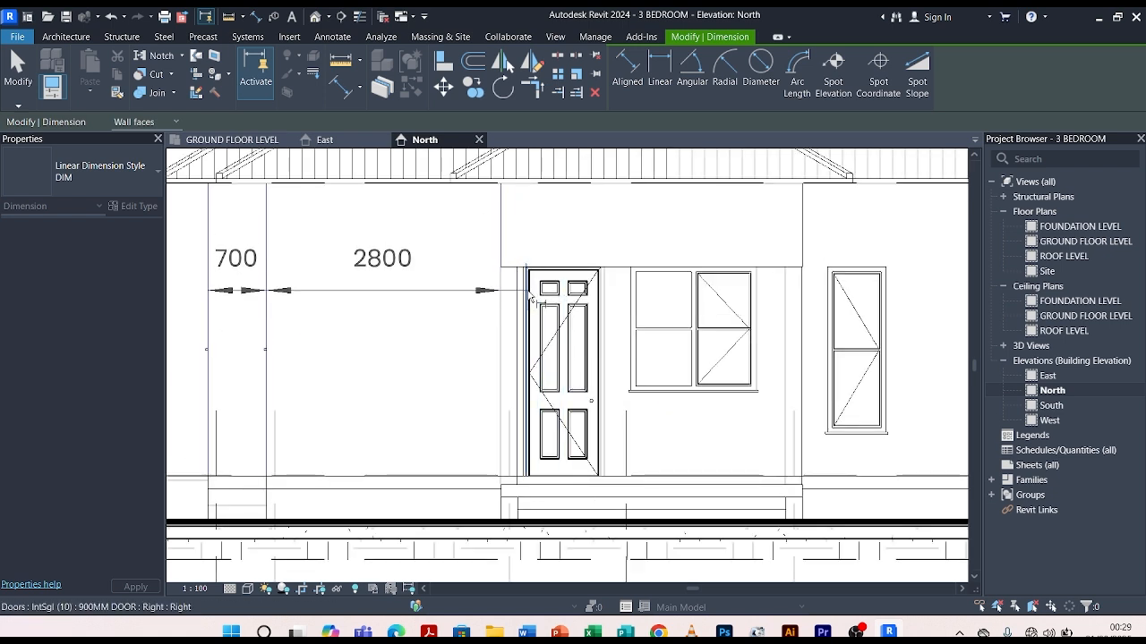
# Continue the dimension string across the entrance door, the two-pane window beside it and the porch's right edge.
pyautogui.click(530, 296)
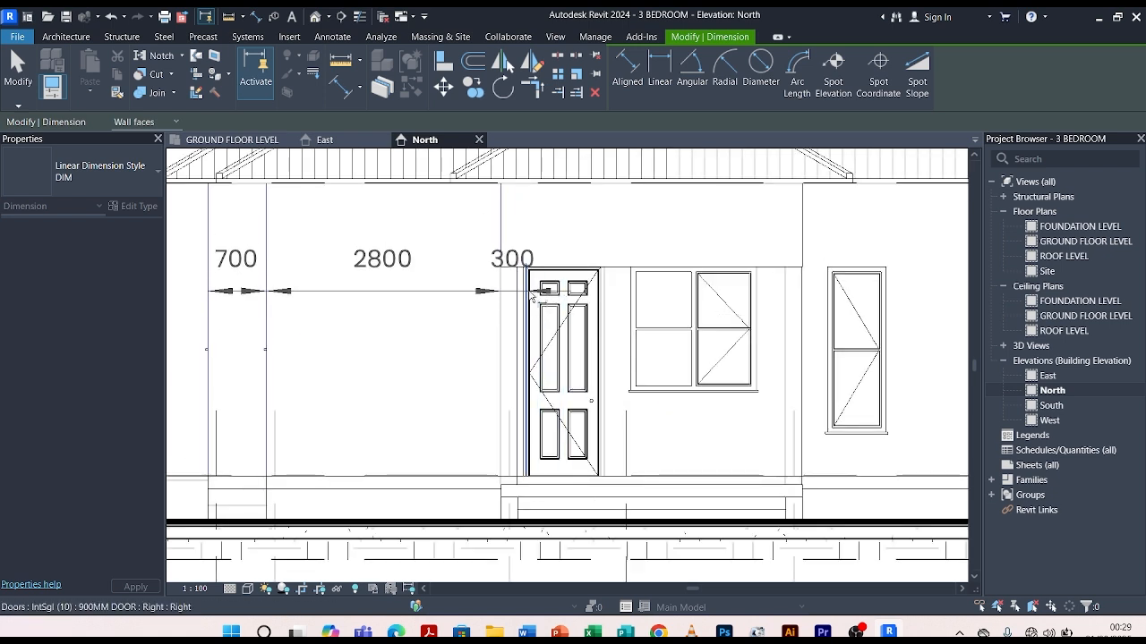
pyautogui.click(636, 303)
pyautogui.click(757, 301)
pyautogui.scroll(-1, 703, 310)
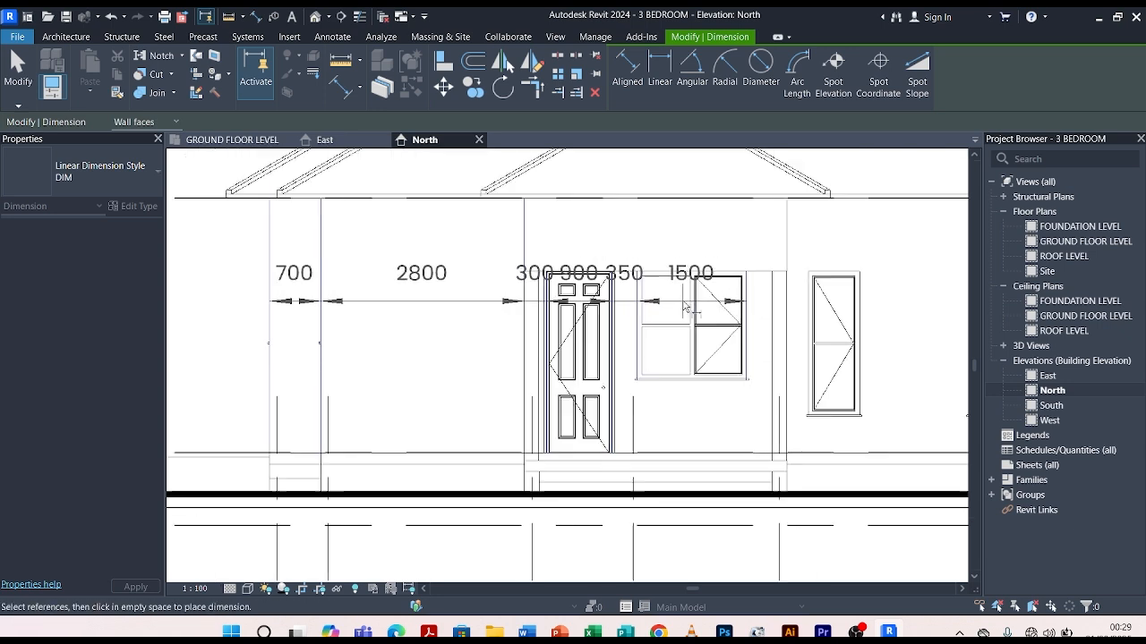
pyautogui.scroll(-2, 685, 309)
pyautogui.click(777, 305)
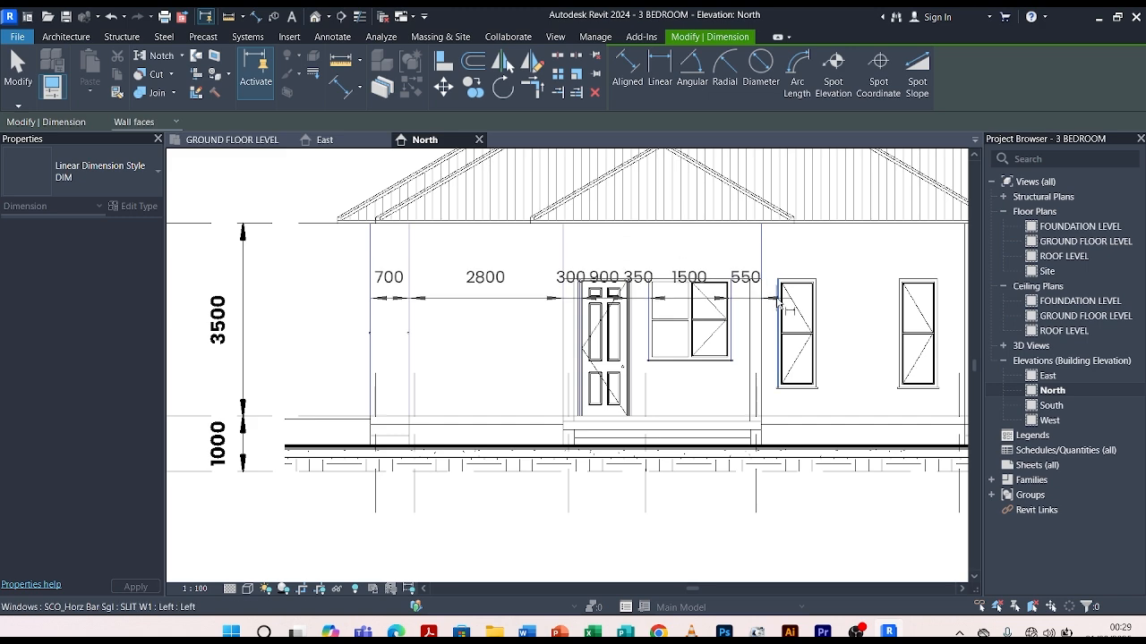
# Extend the dimension string across both sides of the two slit windows, the following wall edge and the wide casement's near side.
pyautogui.click(781, 303)
pyautogui.click(816, 303)
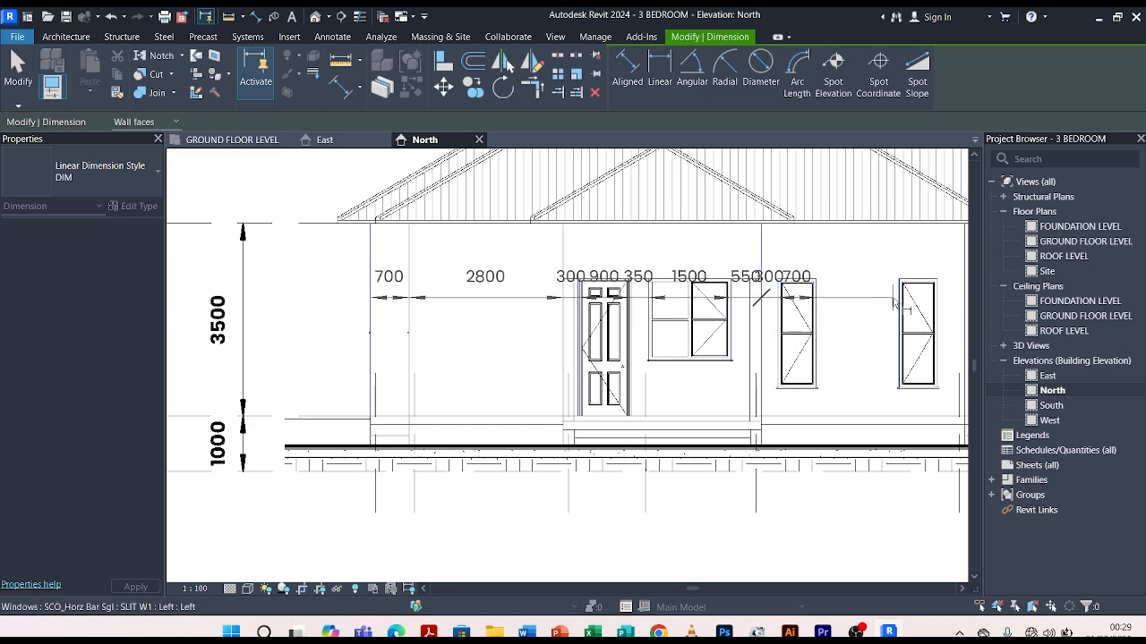
pyautogui.click(897, 302)
pyautogui.scroll(-2, 898, 304)
pyautogui.scroll(3, 837, 326)
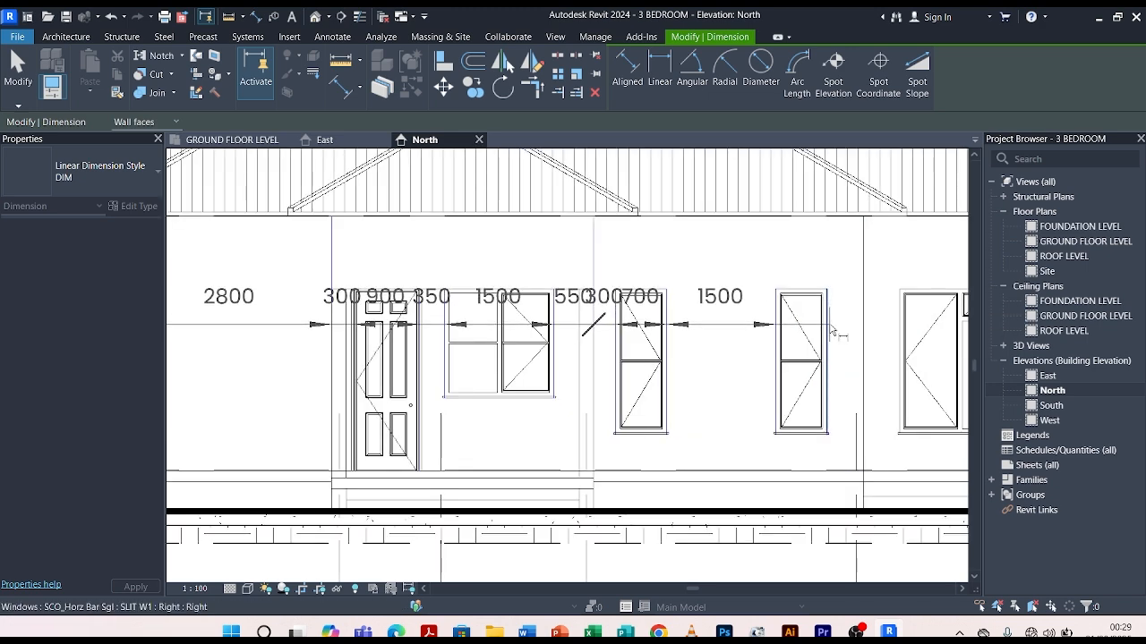
pyautogui.click(831, 330)
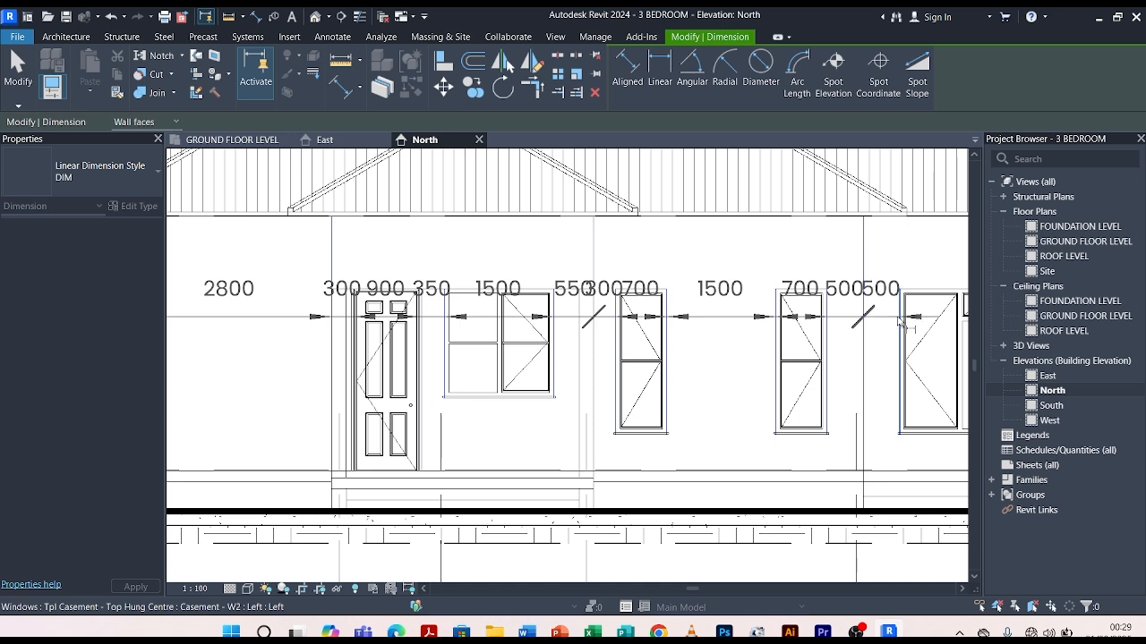
# Complete the string across the wide casement window to the right end wall and place it just above the ground floor level.
pyautogui.scroll(-3, 716, 319)
pyautogui.scroll(5, 850, 319)
pyautogui.scroll(-3, 752, 344)
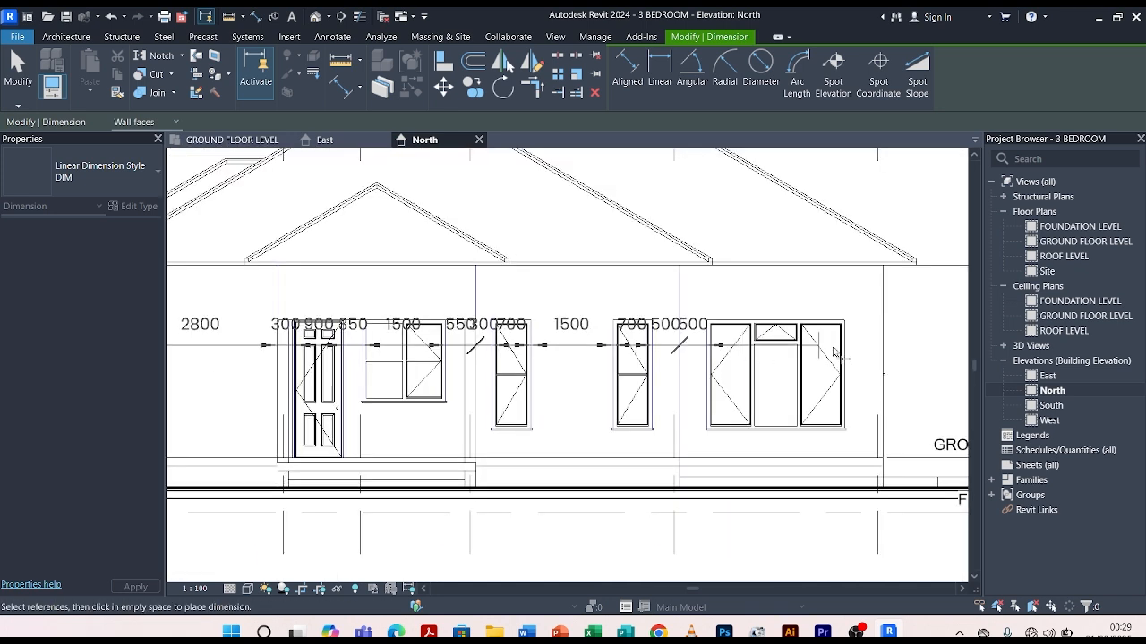
pyautogui.click(884, 342)
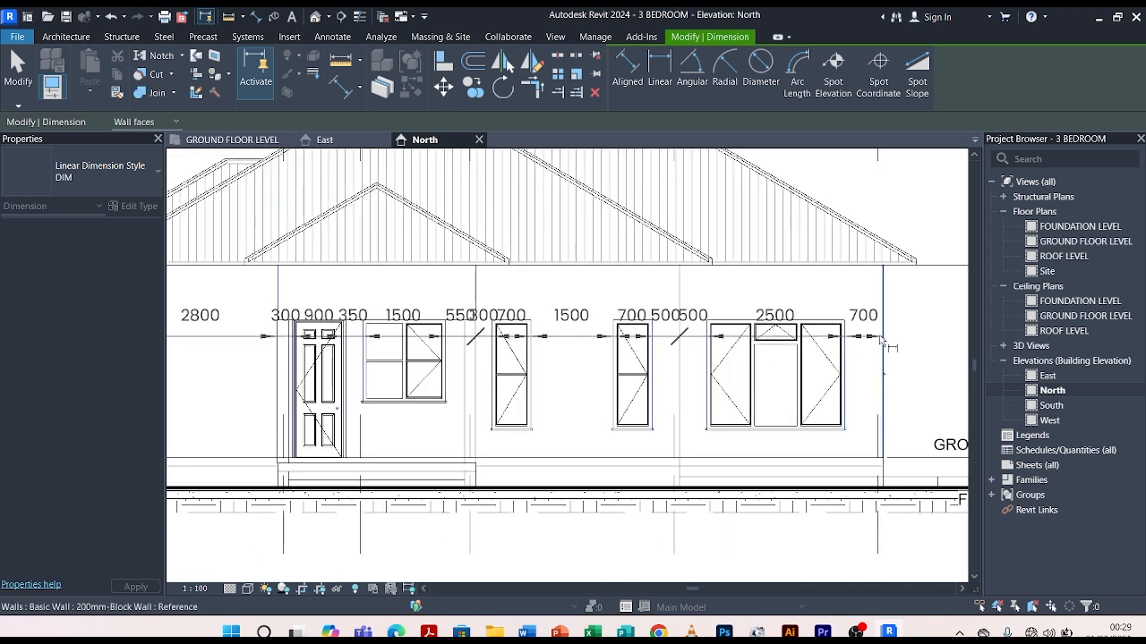
pyautogui.scroll(-3, 870, 323)
pyautogui.scroll(5, 656, 327)
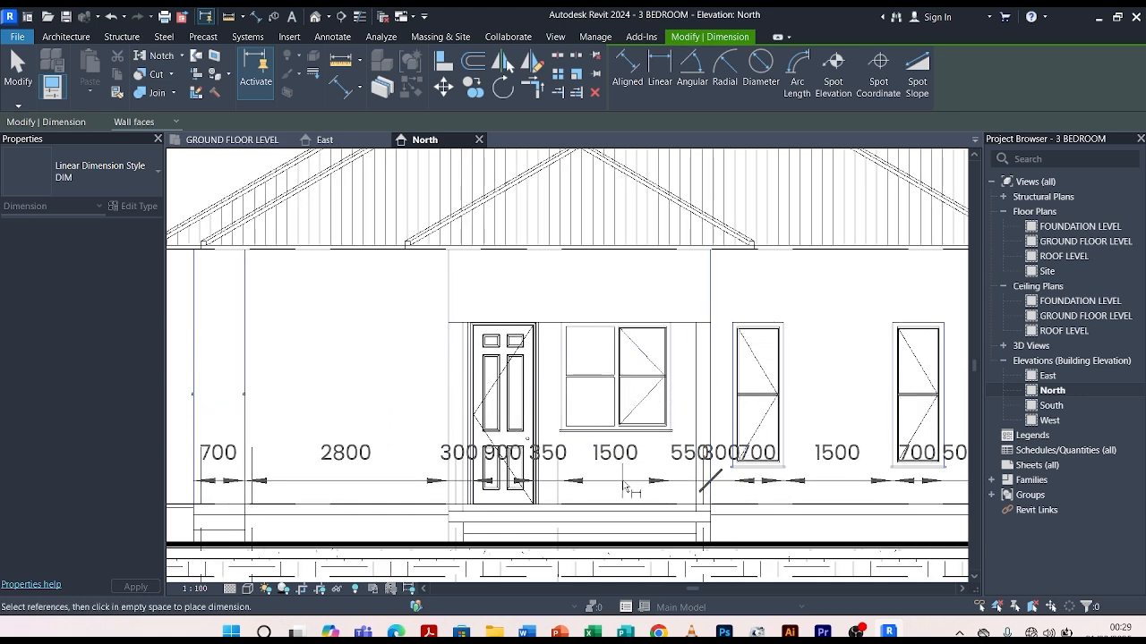
pyautogui.click(627, 488)
pyautogui.scroll(-3, 684, 492)
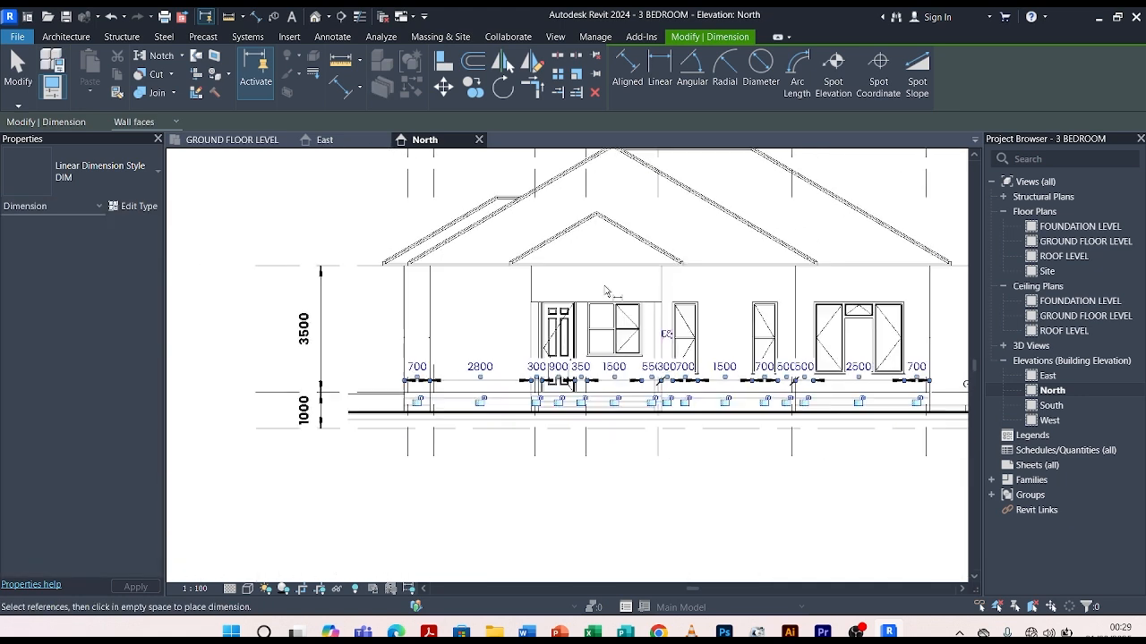
pyautogui.scroll(2, 687, 492)
pyautogui.scroll(6, 718, 495)
pyautogui.press('Escape')
pyautogui.scroll(-5, 540, 473)
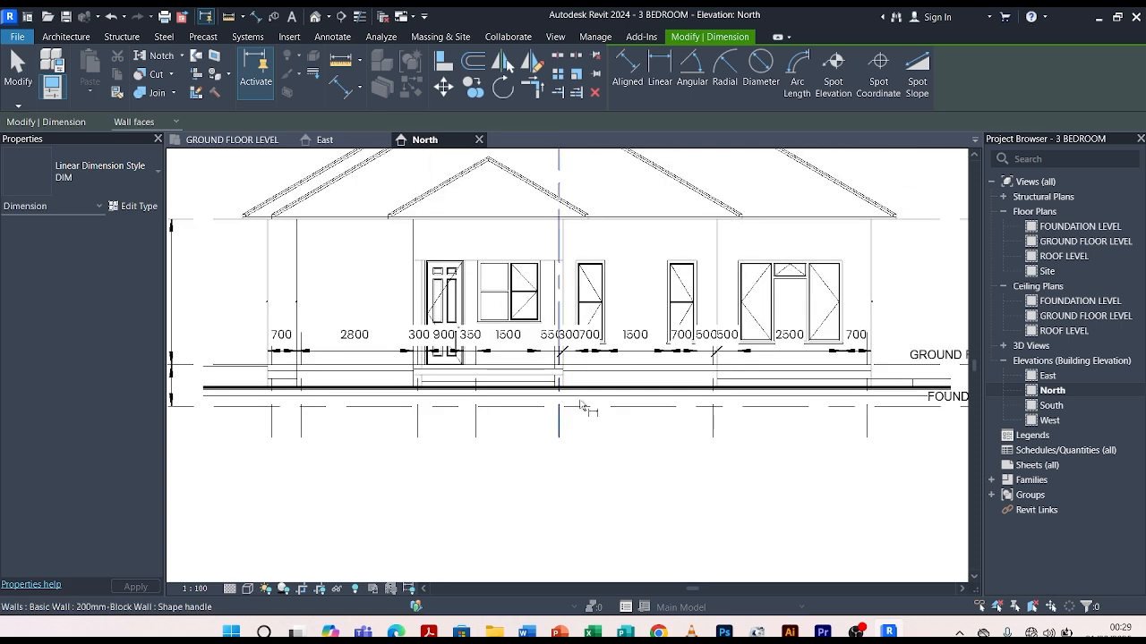
# Raise the entrance door's 900 text and the 300 text just before the first slit window above the horizontal dimension string's other values.
pyautogui.press('Escape')
pyautogui.click(636, 351)
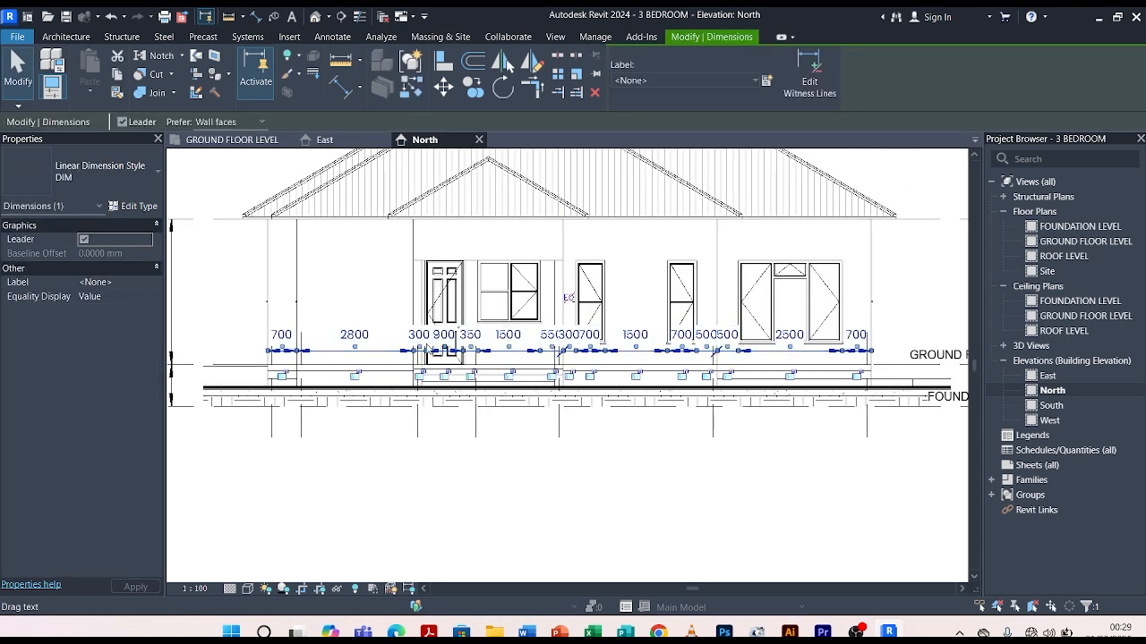
pyautogui.scroll(4, 401, 350)
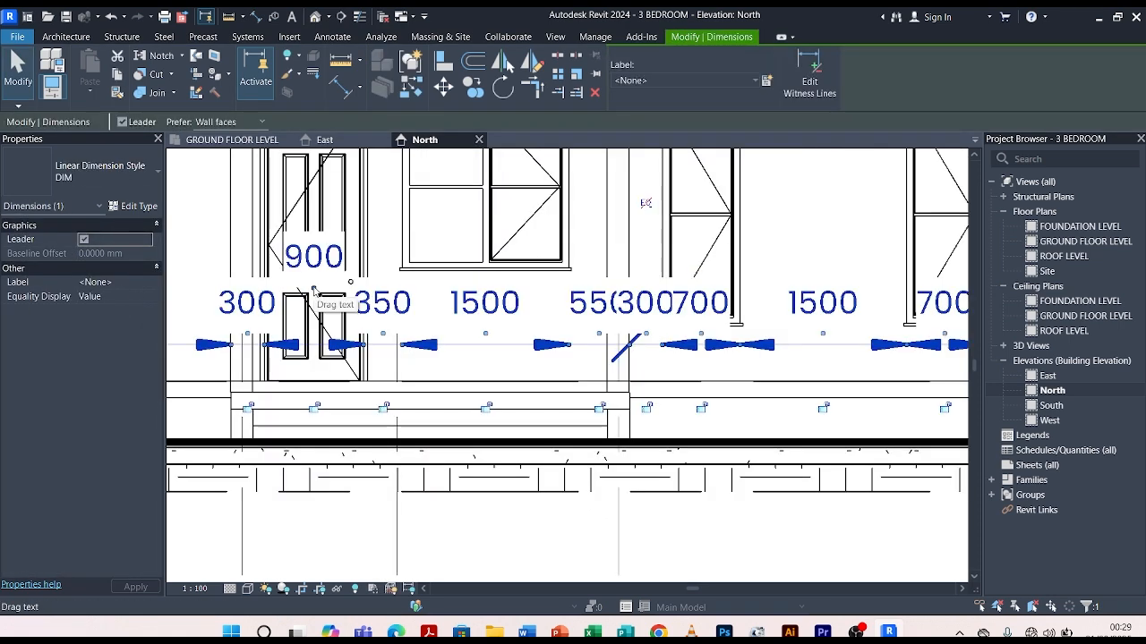
pyautogui.scroll(2, 642, 286)
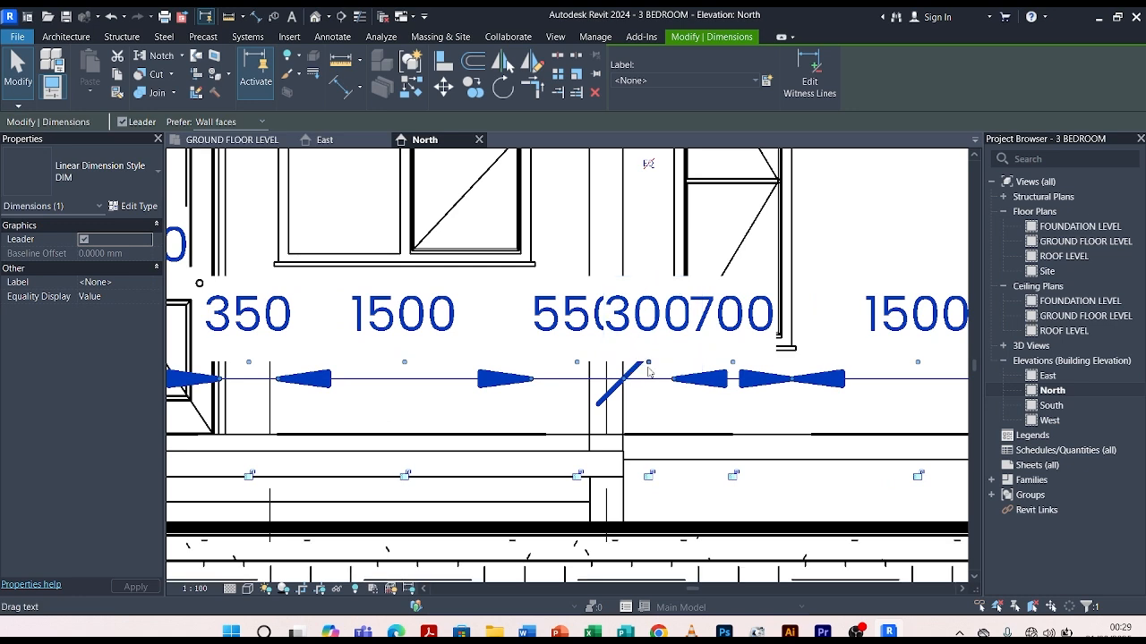
pyautogui.moveTo(649, 362); pyautogui.dragTo(649, 282)
pyautogui.scroll(-4, 499, 309)
pyautogui.scroll(-3, 499, 309)
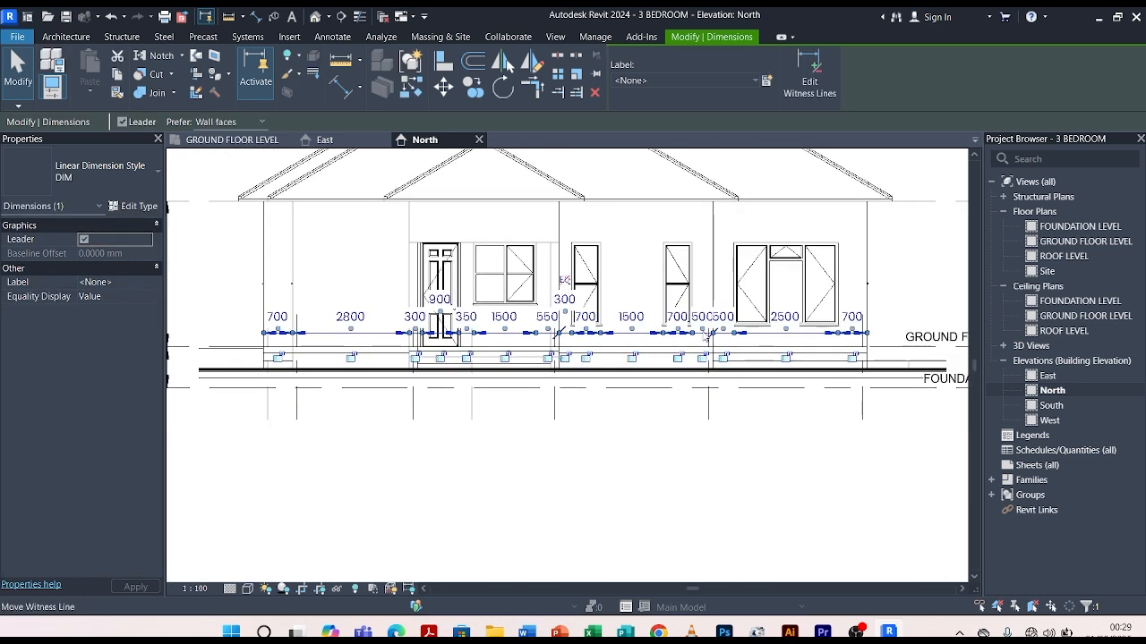
# Raise the 500 text between the second slit window and the adjacent wall edge clear of its neighbouring dimension values.
pyautogui.scroll(5, 691, 334)
pyautogui.moveTo(690, 334); pyautogui.dragTo(688, 256)
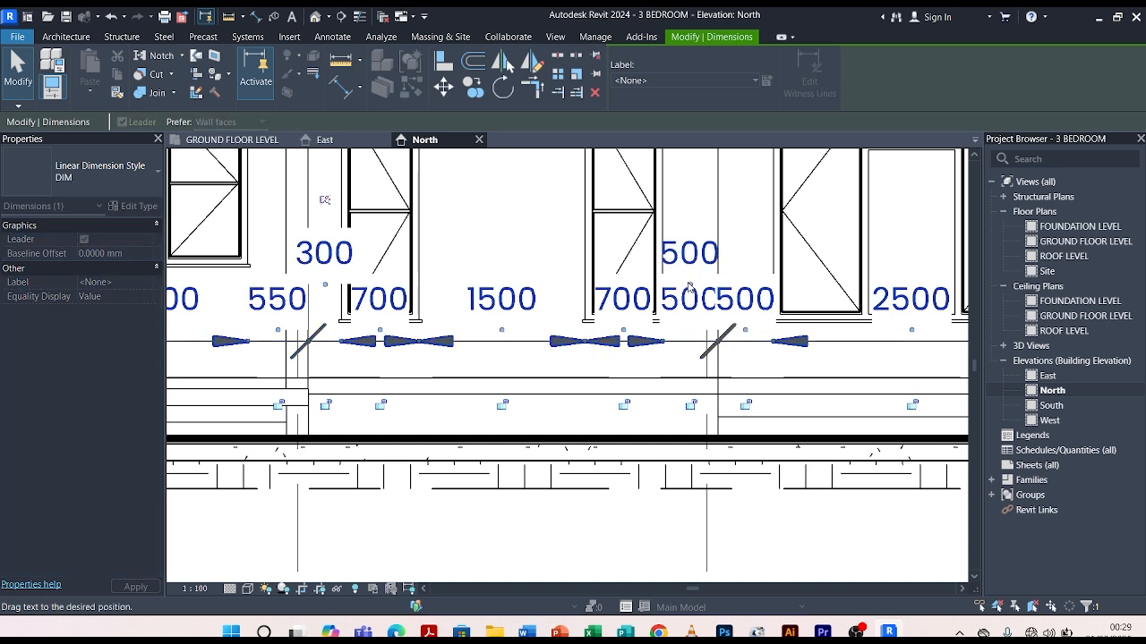
pyautogui.scroll(-4, 692, 439)
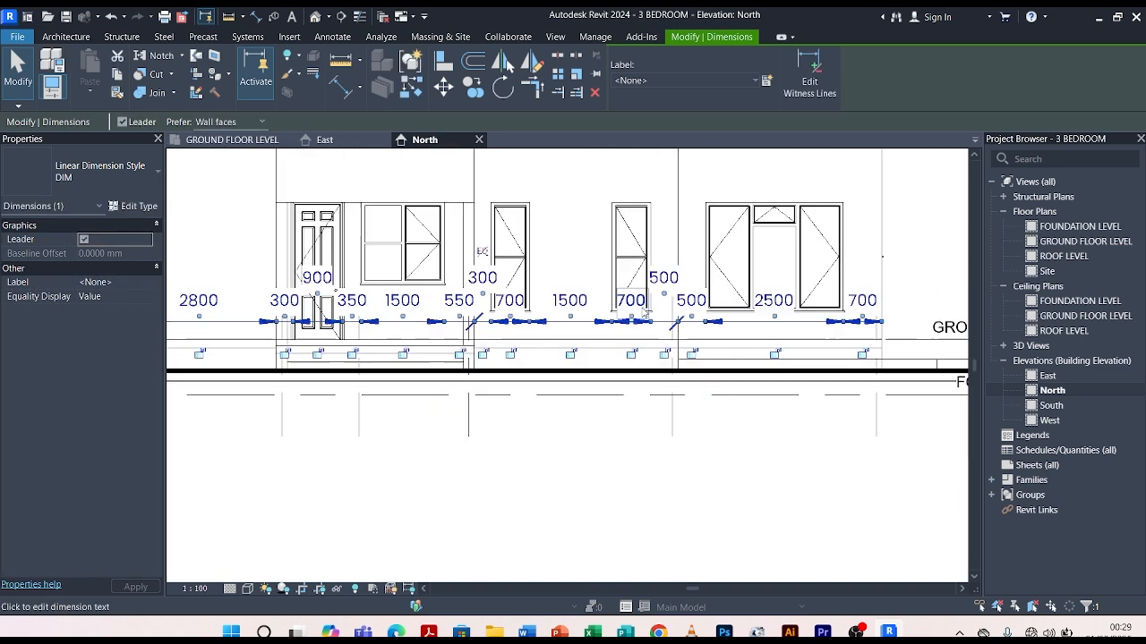
# Move the horizontal dimension string of doors and windows slightly down, closer to the ground floor line, and deselect it.
pyautogui.click(721, 474)
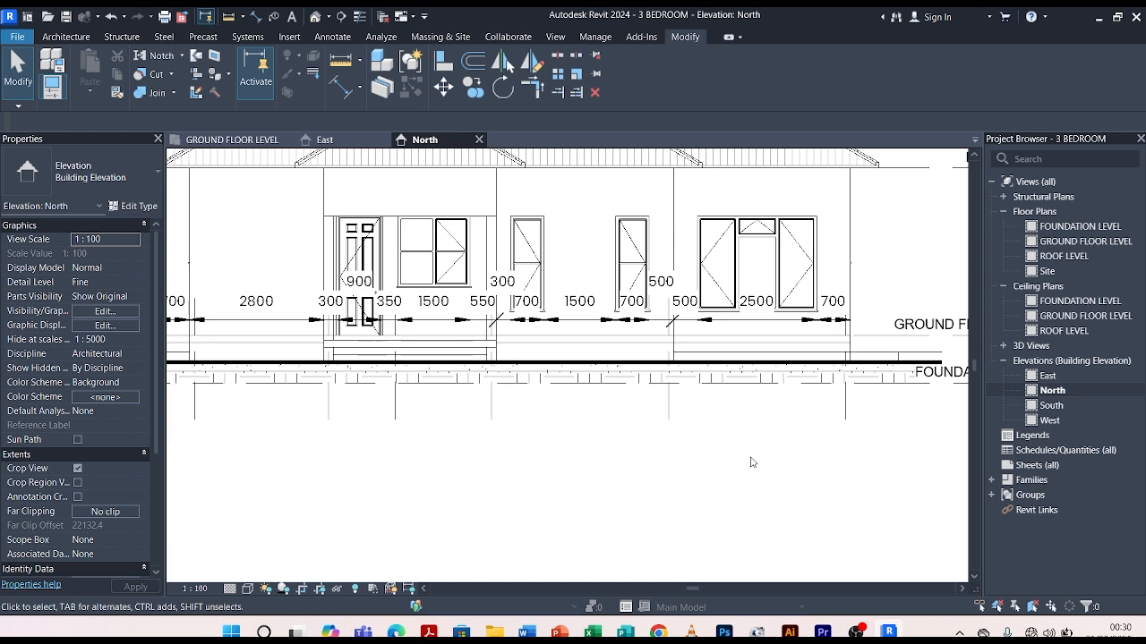
pyautogui.scroll(3, 430, 439)
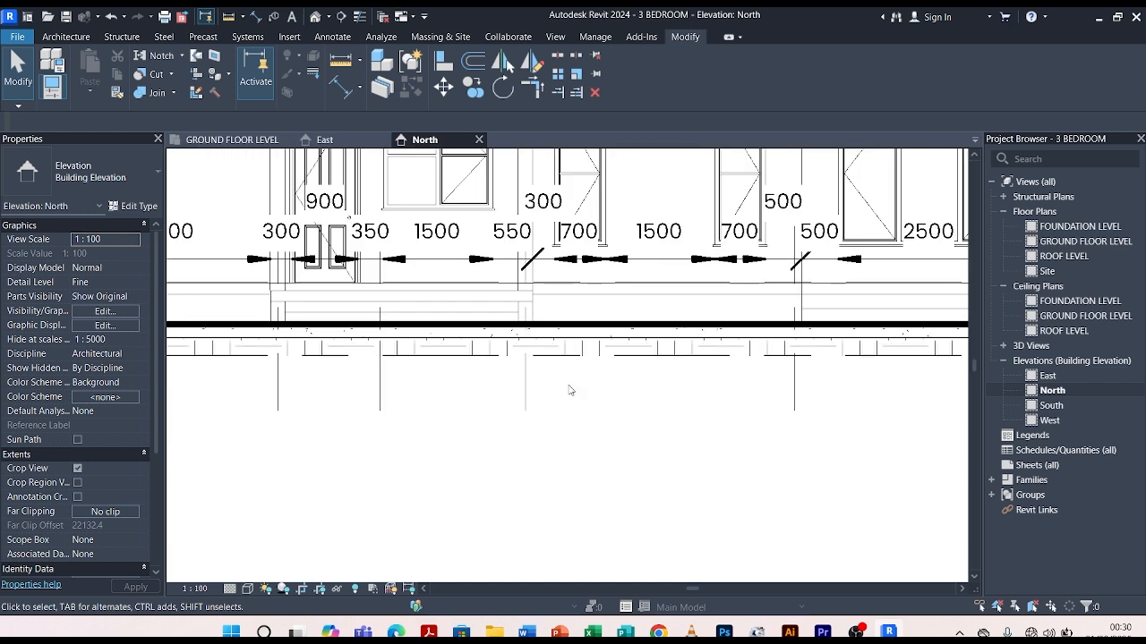
pyautogui.moveTo(619, 275); pyautogui.dragTo(599, 349, button='middle')
pyautogui.scroll(-2, 605, 340)
pyautogui.click(607, 337)
pyautogui.scroll(3, 607, 336)
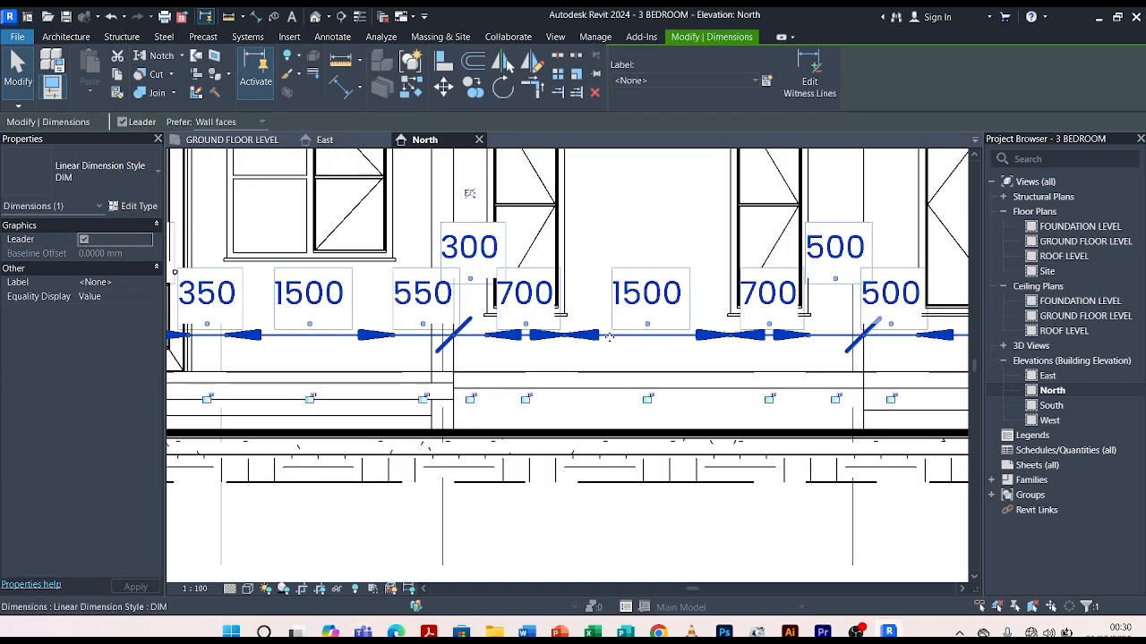
pyautogui.moveTo(611, 338); pyautogui.dragTo(607, 357)
pyautogui.scroll(-3, 607, 347)
pyautogui.press('Escape')
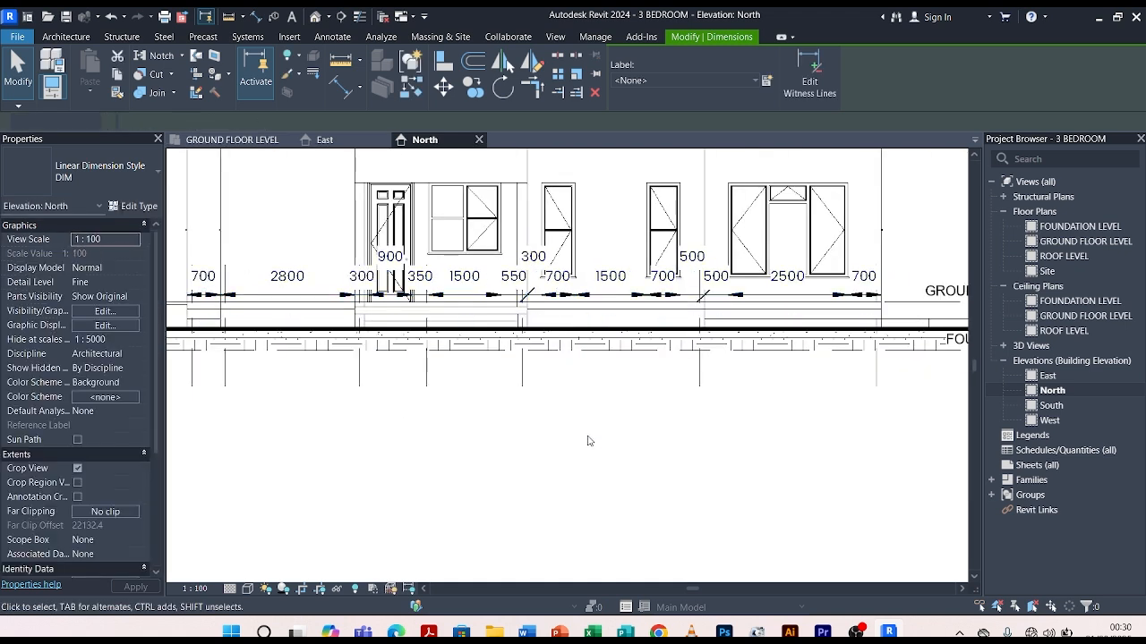
# Create a similar vertical dimension string from ground floor level through the opening head to roof level, between the building and the overall height dimension.
pyautogui.click(288, 296)
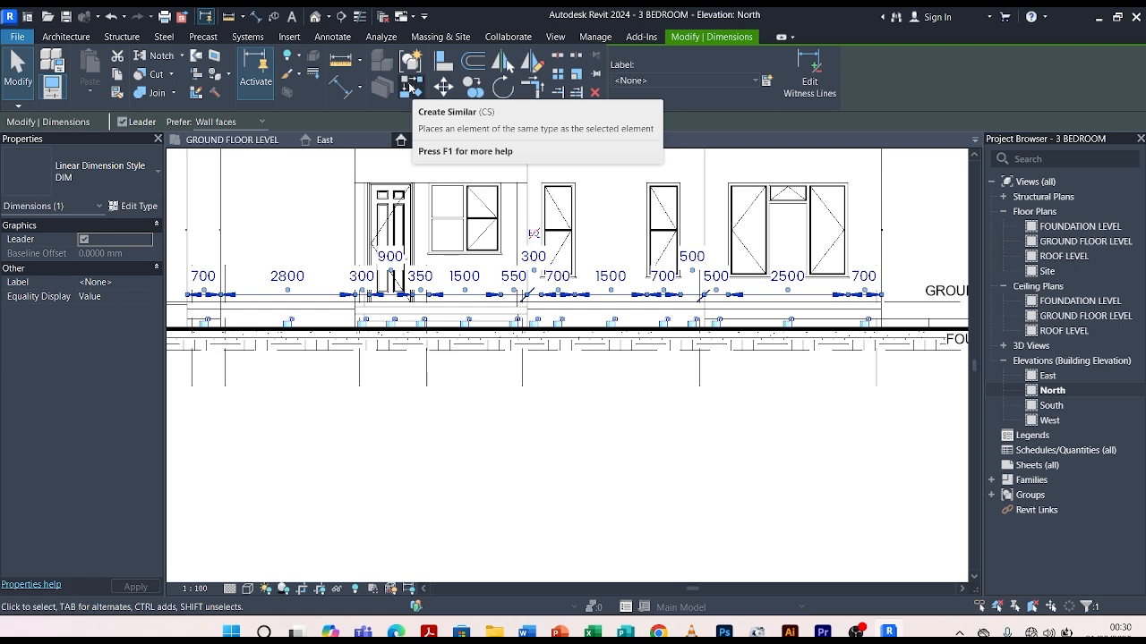
pyautogui.click(410, 86)
pyautogui.scroll(-3, 512, 320)
pyautogui.scroll(4, 397, 333)
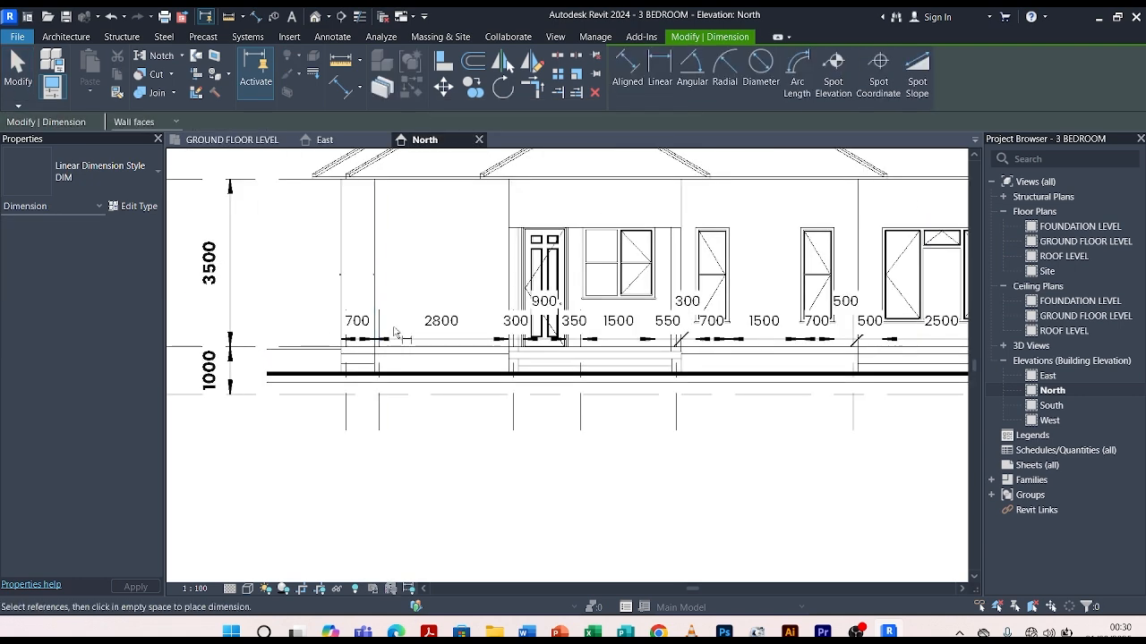
pyautogui.scroll(-3, 396, 333)
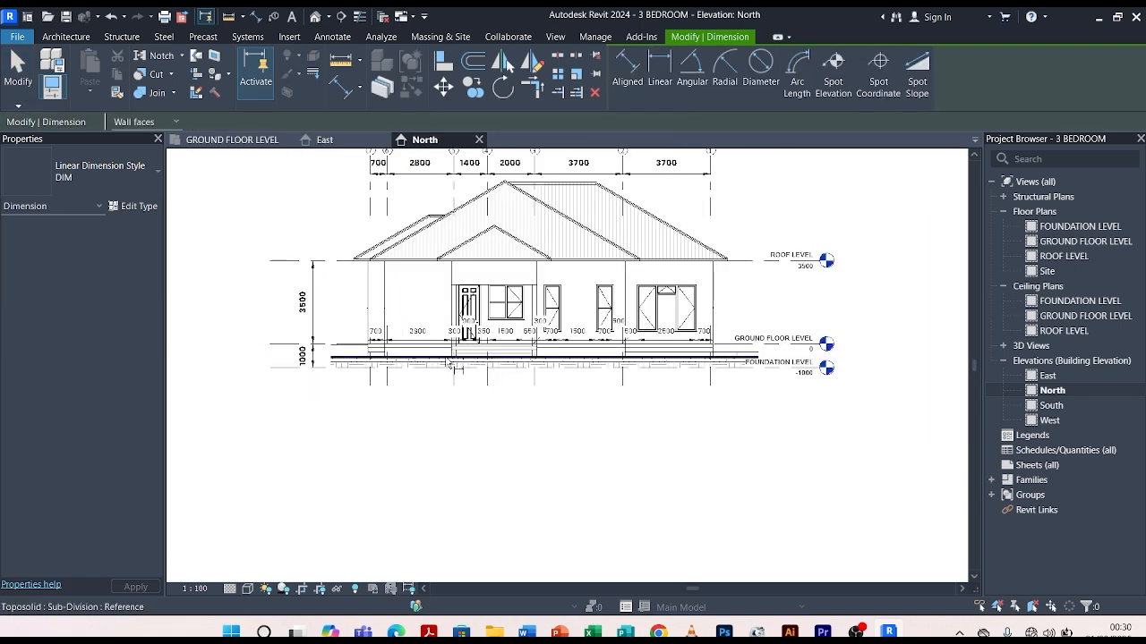
pyautogui.scroll(2, 470, 311)
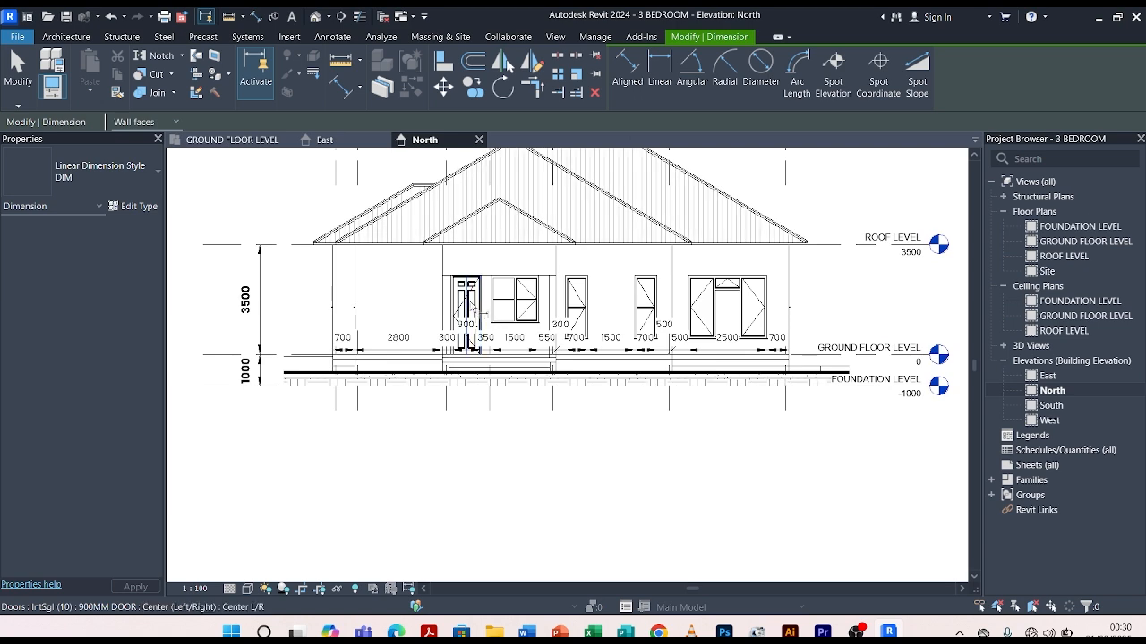
pyautogui.scroll(4, 470, 312)
pyautogui.scroll(-4, 464, 318)
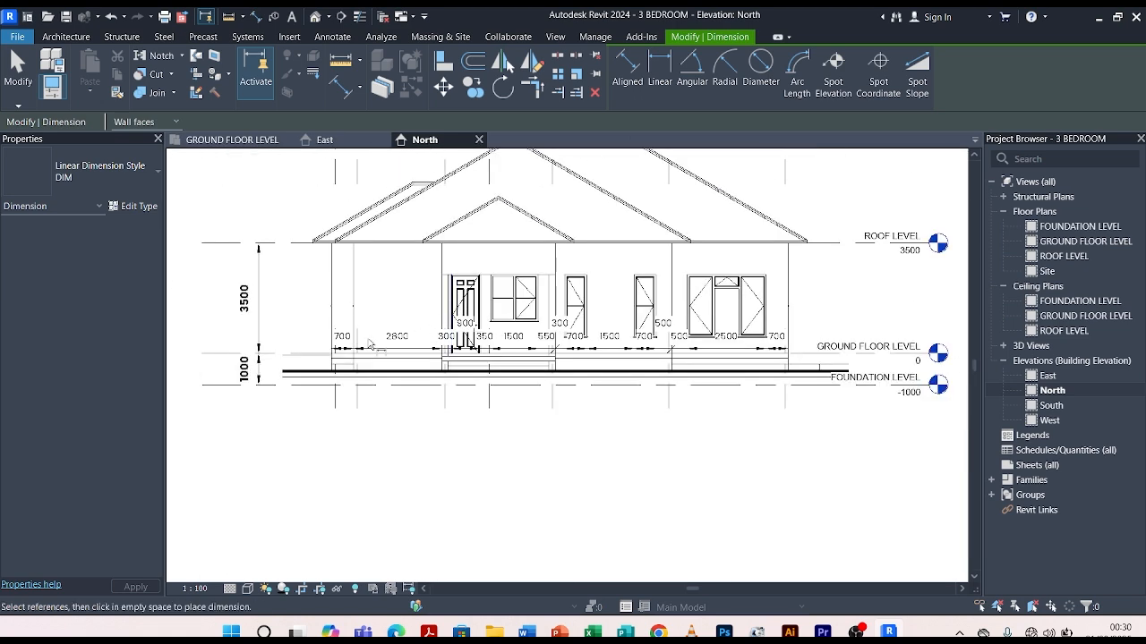
pyautogui.scroll(3, 269, 353)
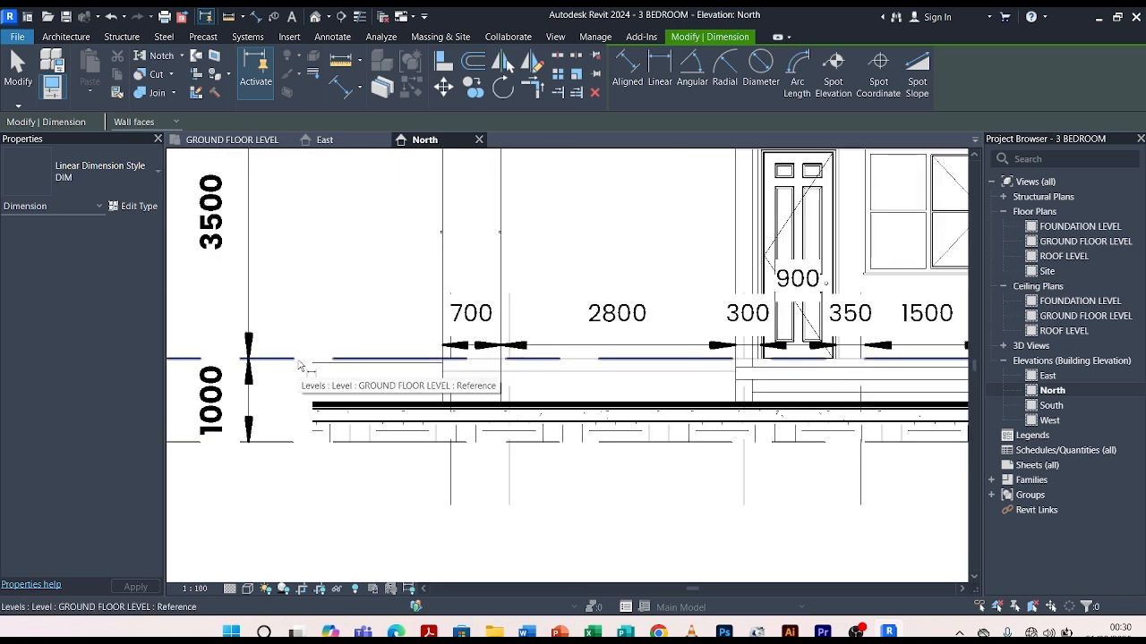
pyautogui.scroll(-5, 299, 365)
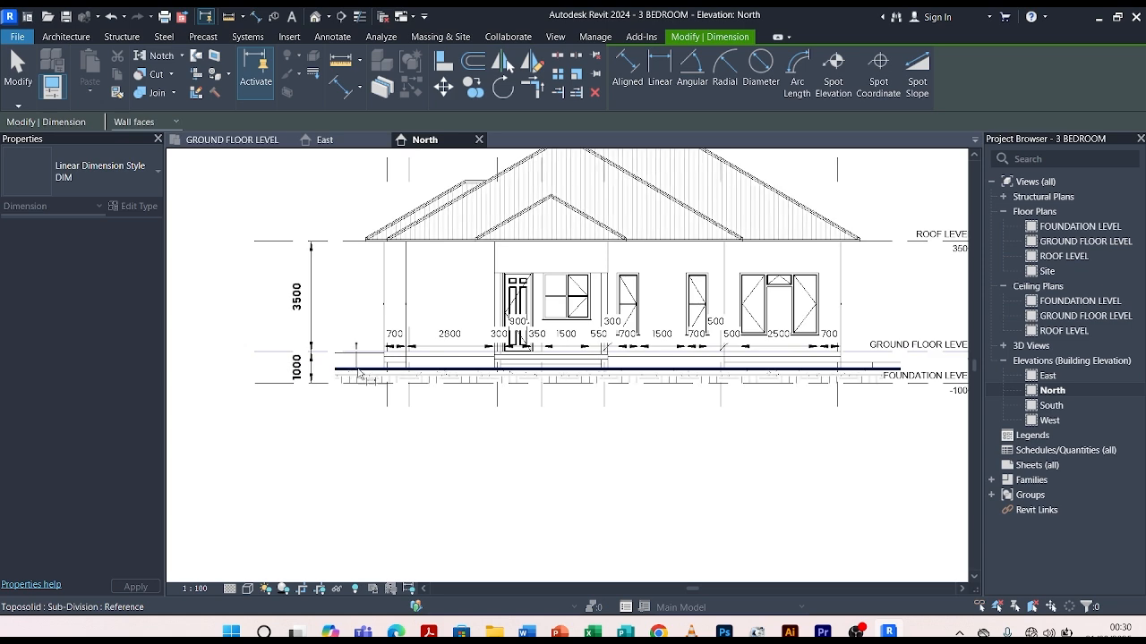
pyautogui.scroll(3, 510, 273)
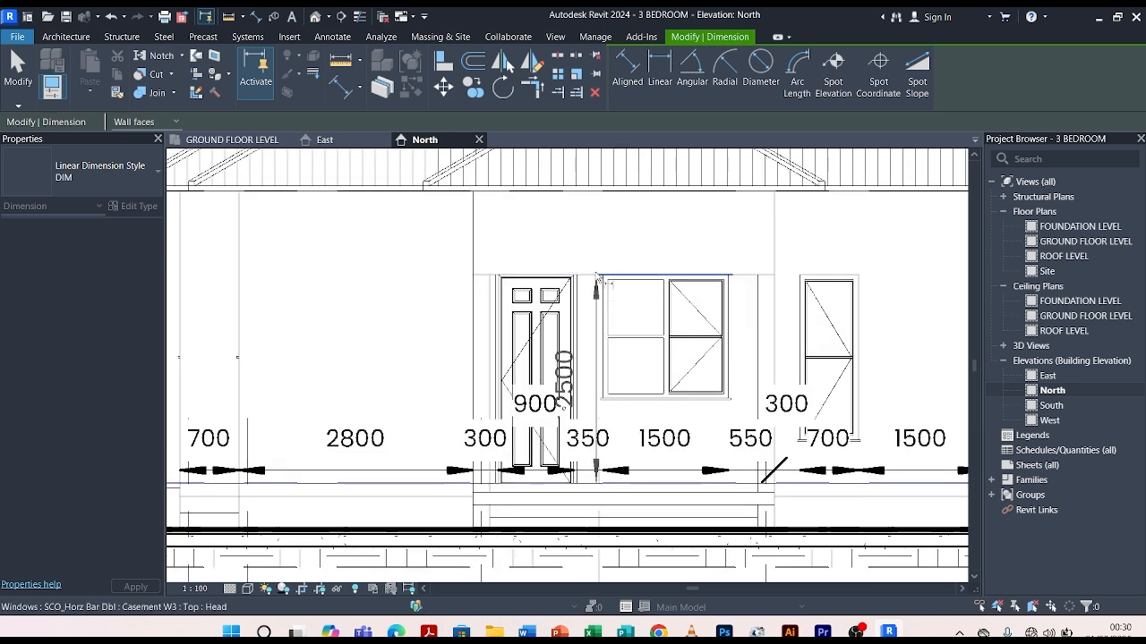
pyautogui.scroll(-2, 427, 269)
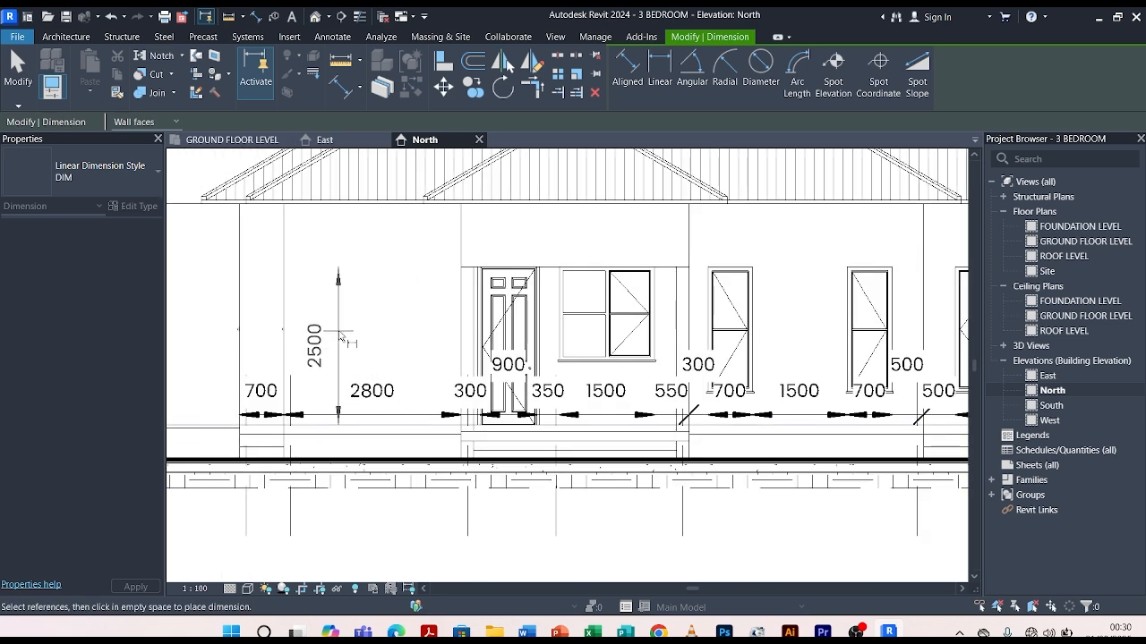
pyautogui.click(208, 211)
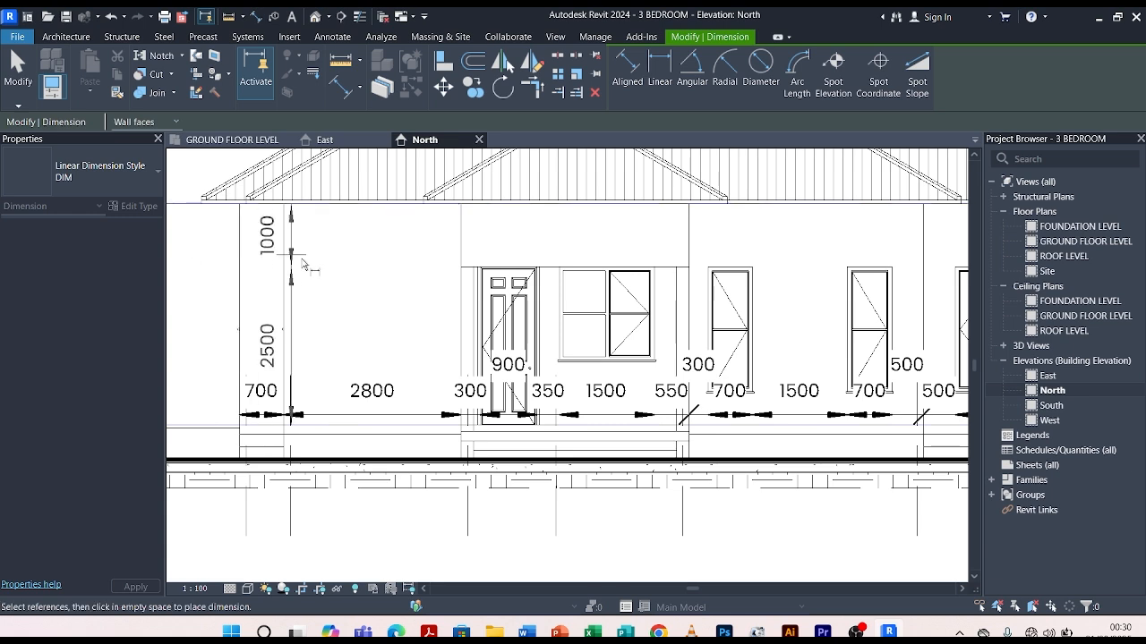
pyautogui.scroll(-3, 323, 287)
pyautogui.scroll(5, 308, 294)
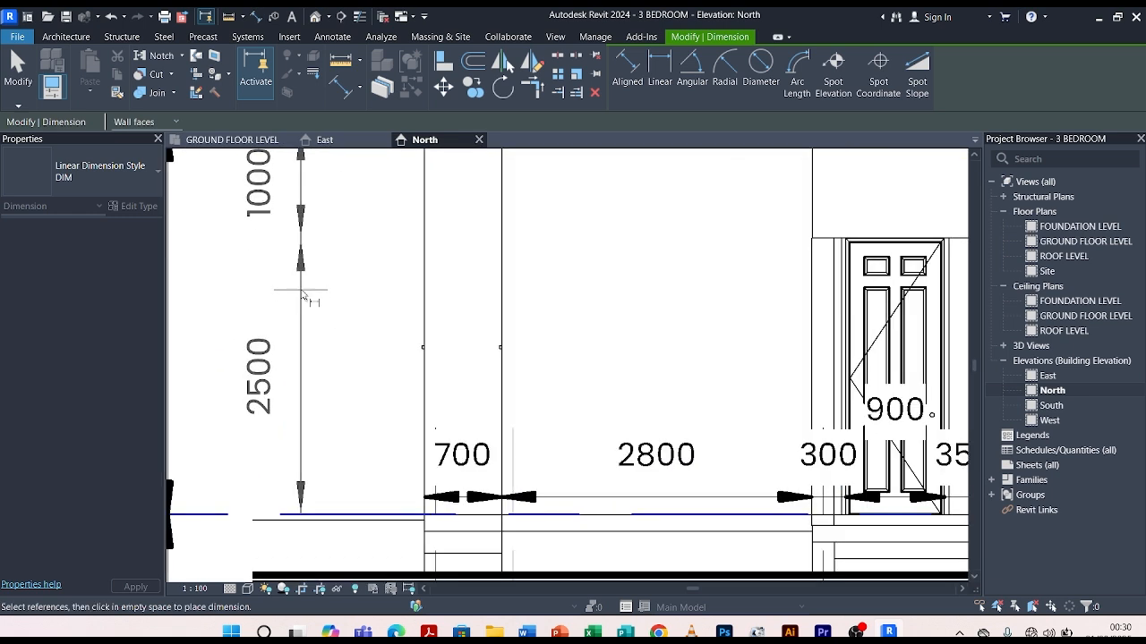
pyautogui.click(306, 308)
pyautogui.scroll(-4, 344, 348)
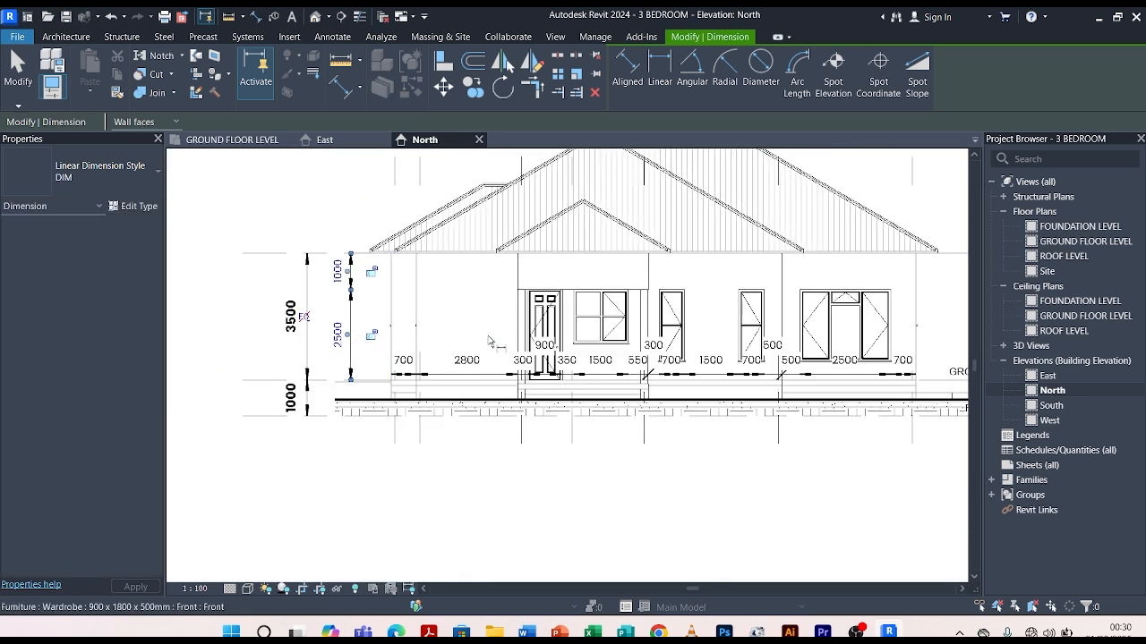
# Dimension the sill height of the large W2 casement window from ground floor level to its bottom cill, placing it below the window.
pyautogui.scroll(-2, 489, 341)
pyautogui.scroll(5, 777, 388)
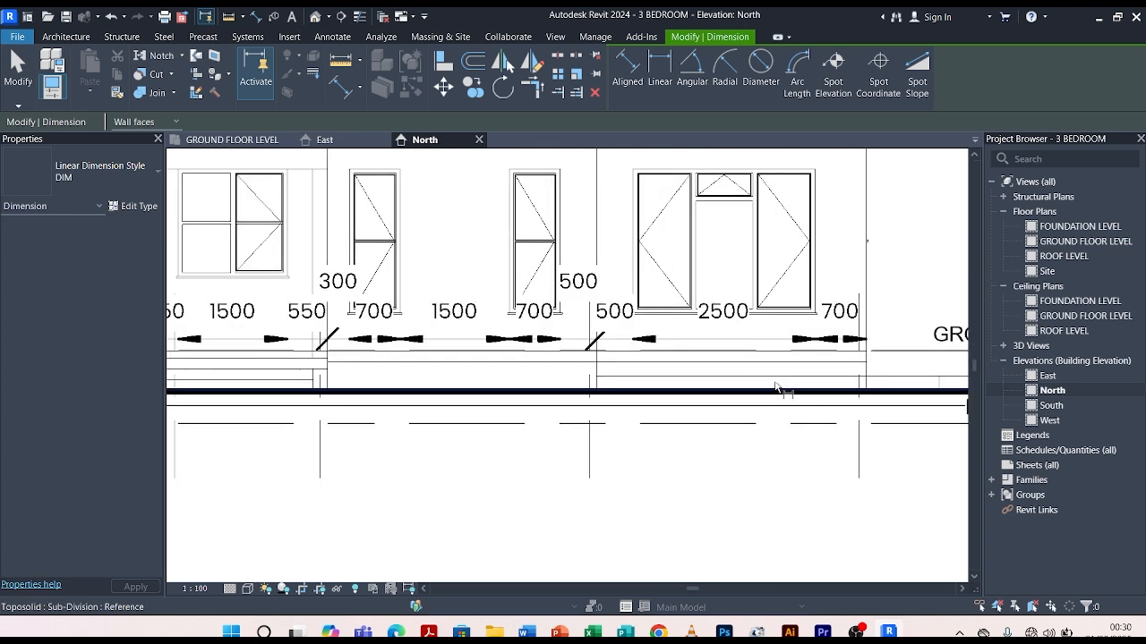
pyautogui.scroll(-3, 777, 388)
pyautogui.scroll(2, 407, 331)
pyautogui.scroll(-2, 385, 296)
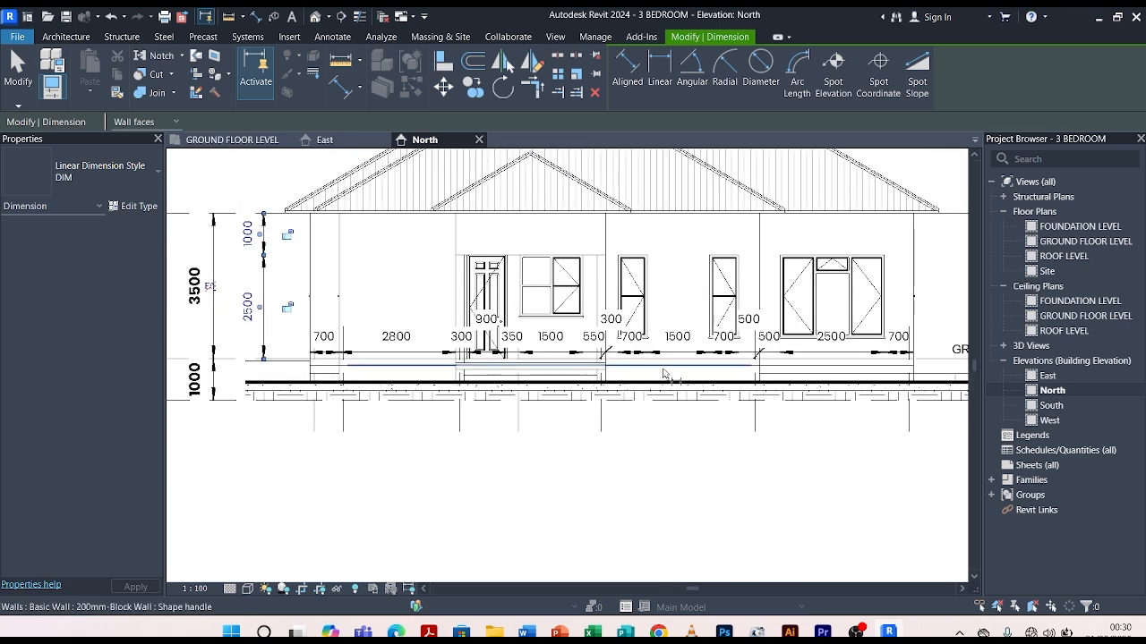
pyautogui.scroll(1, 691, 360)
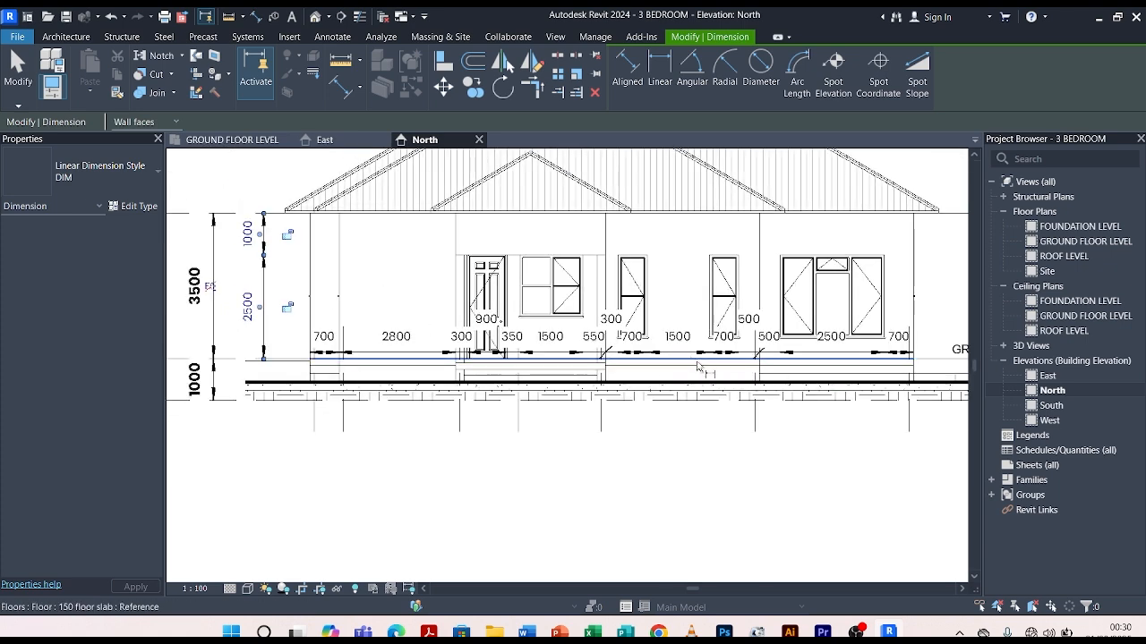
pyautogui.scroll(-1, 691, 362)
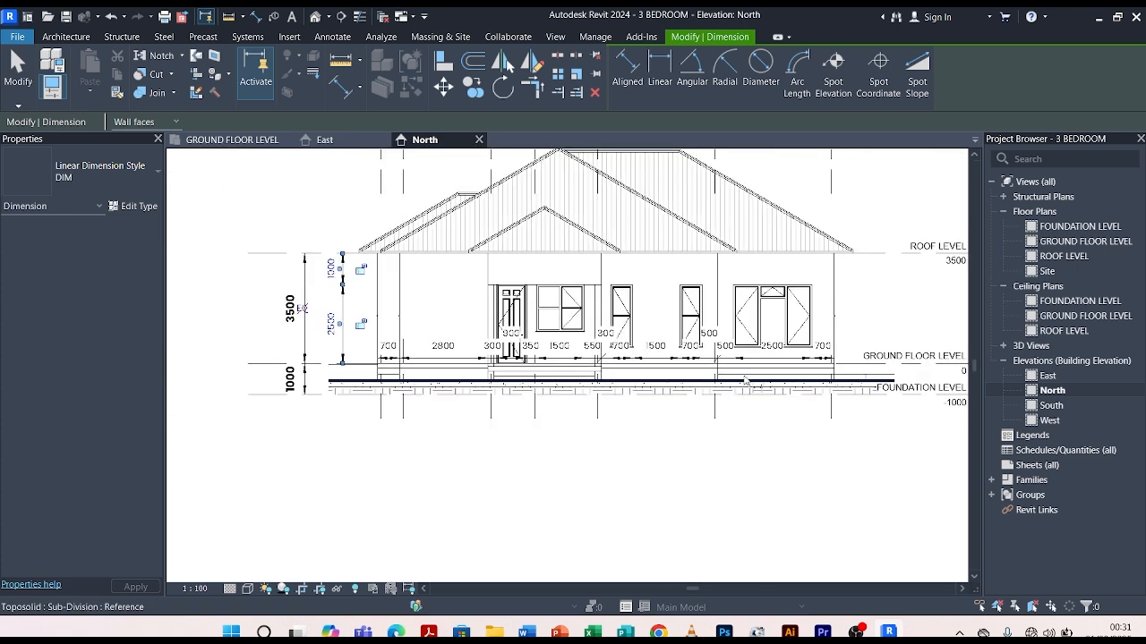
pyautogui.click(844, 366)
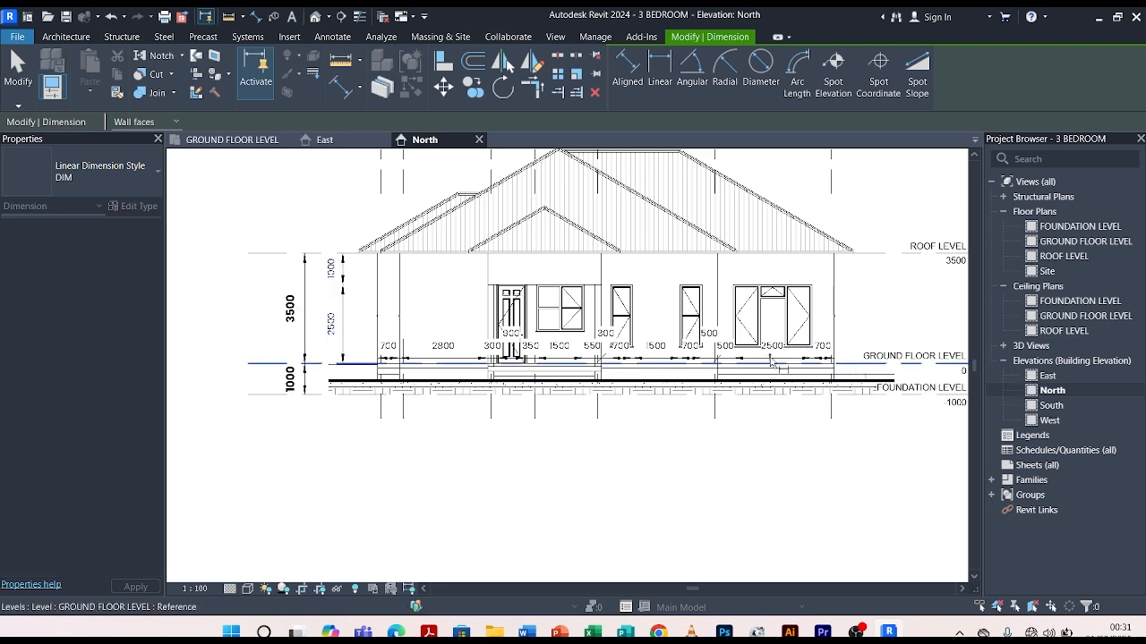
pyautogui.scroll(5, 760, 358)
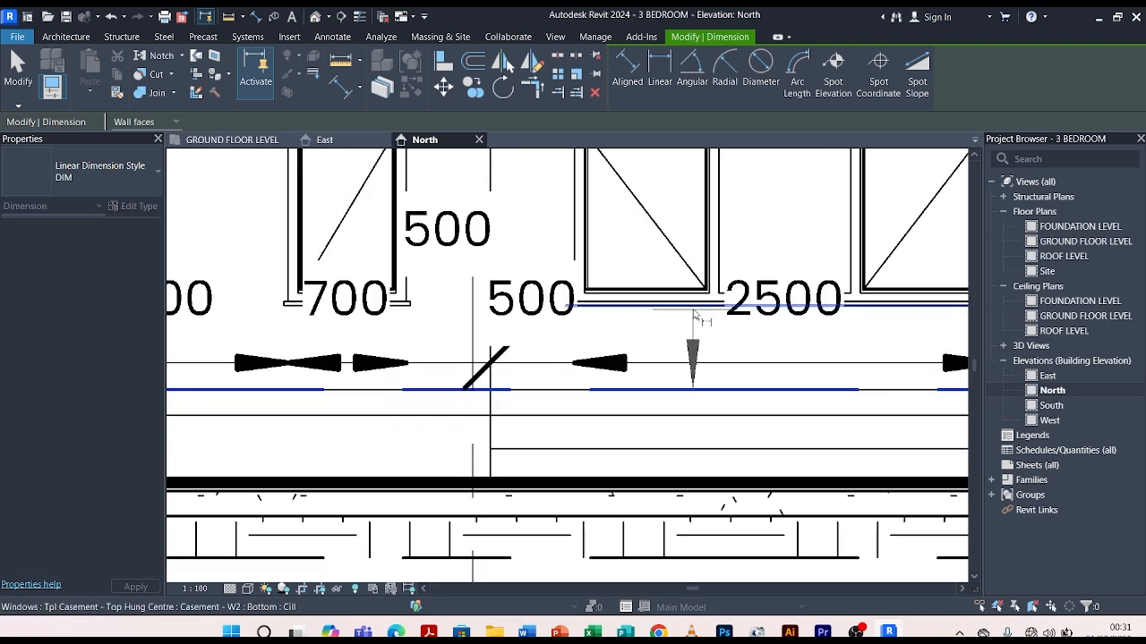
pyautogui.click(693, 310)
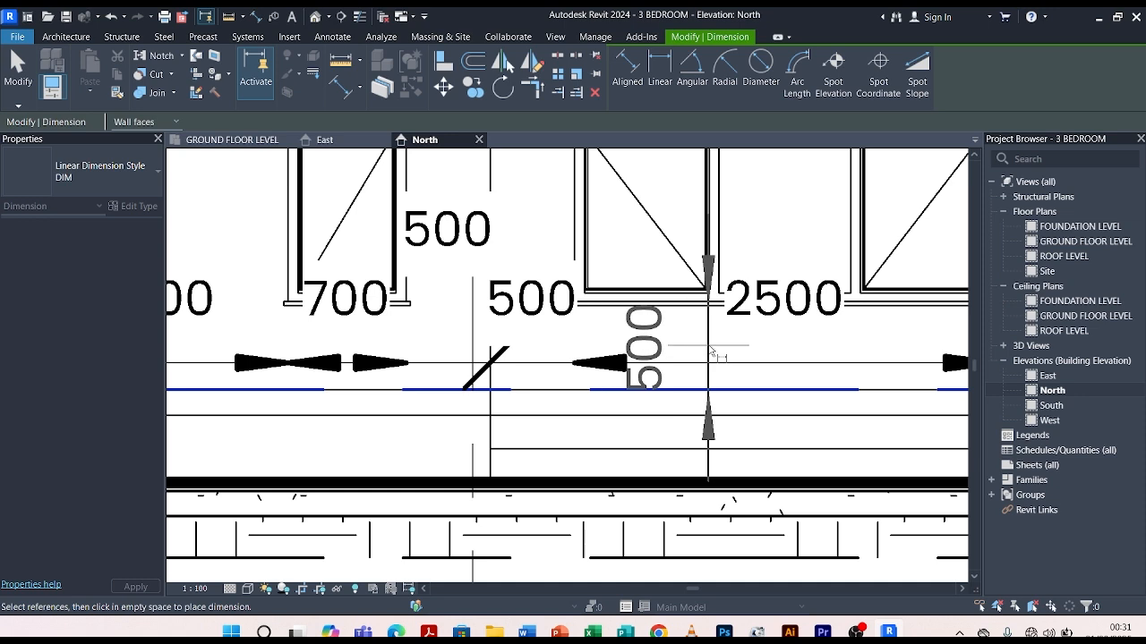
pyautogui.click(713, 354)
pyautogui.scroll(-4, 716, 349)
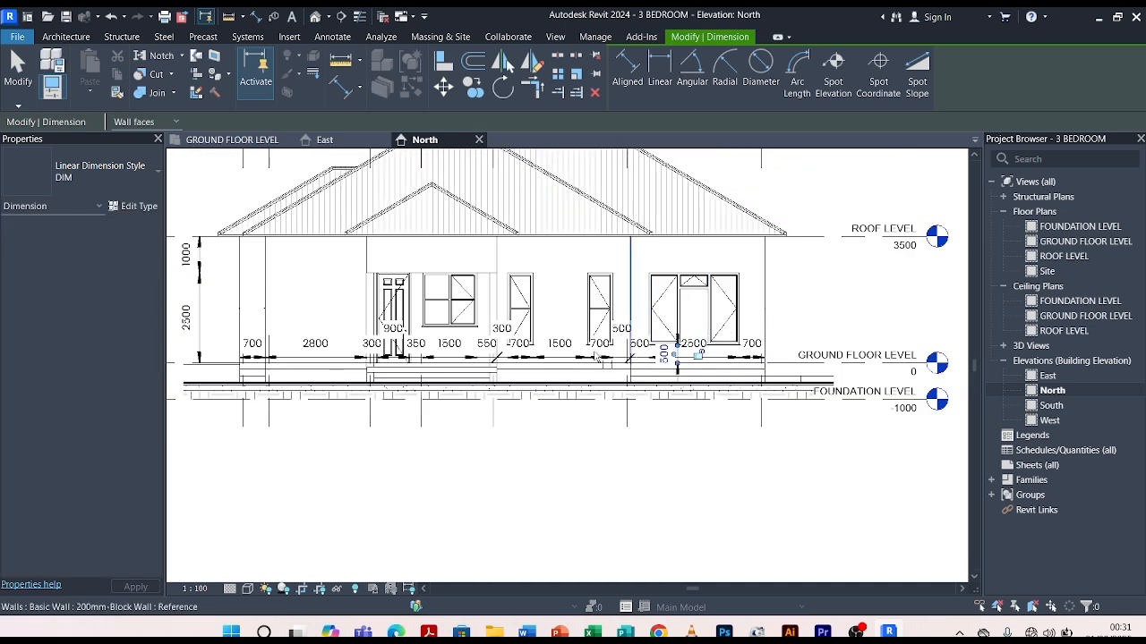
# Dimension the sill height of the W3 window beside the door from its bottom cill to ground floor level, and end dimensioning.
pyautogui.scroll(4, 523, 361)
pyautogui.scroll(-2, 712, 350)
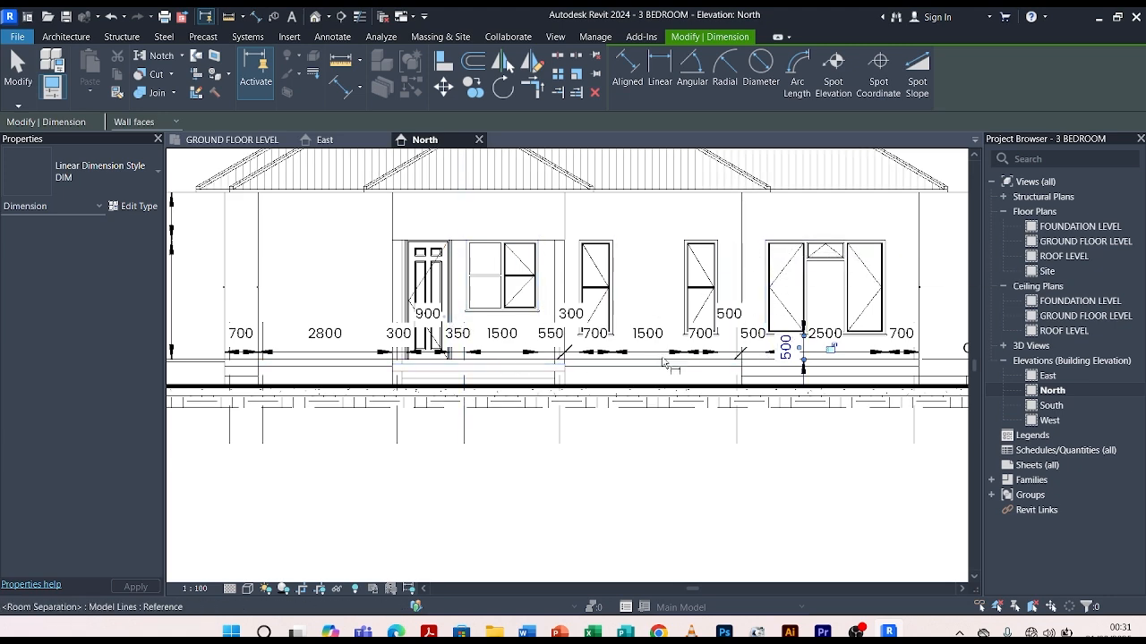
pyautogui.scroll(3, 497, 365)
pyautogui.scroll(-2, 528, 270)
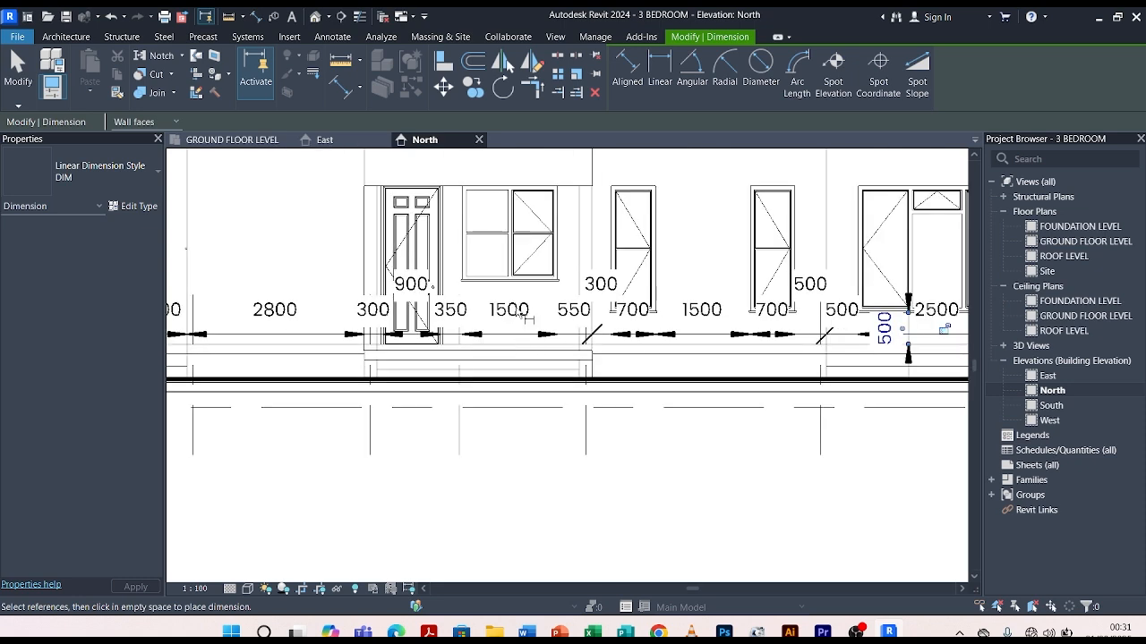
pyautogui.scroll(3, 523, 278)
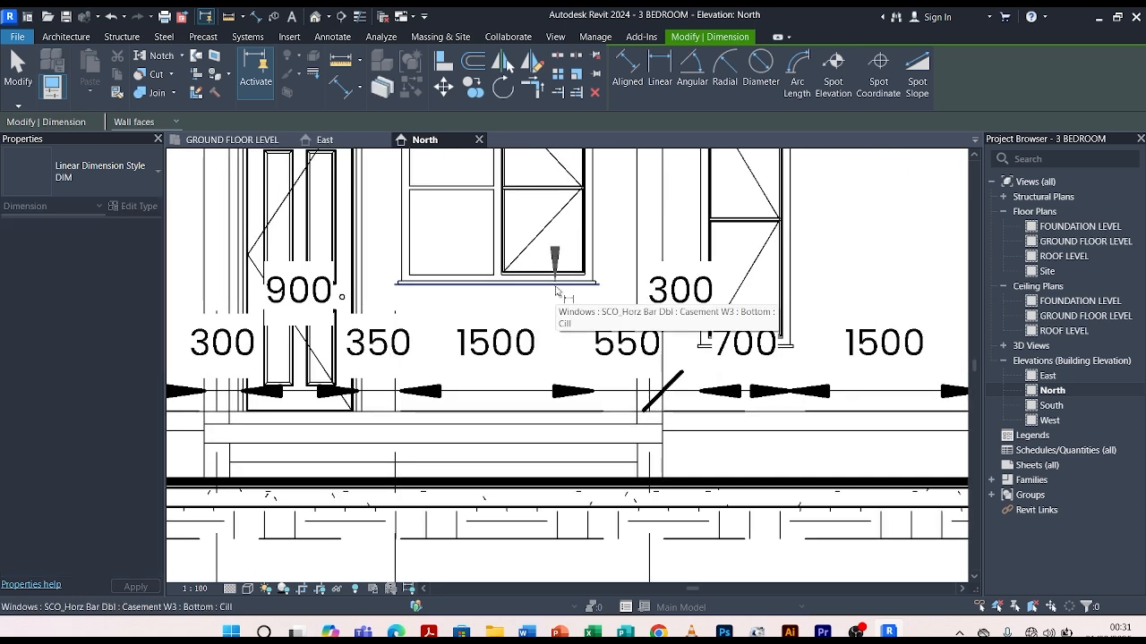
pyautogui.scroll(-4, 563, 417)
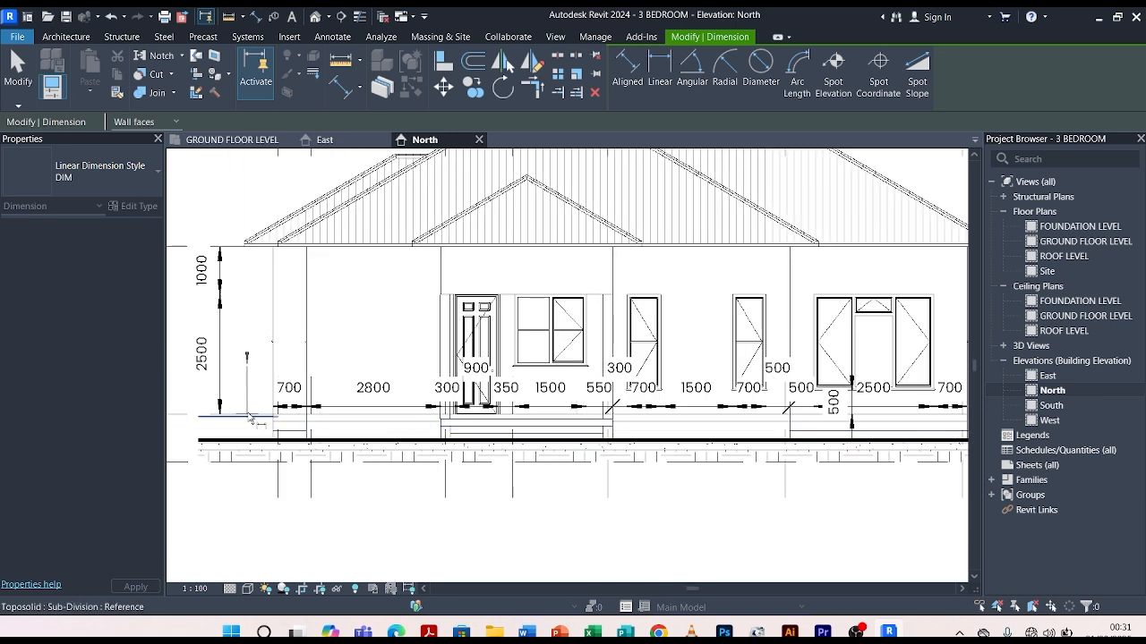
pyautogui.scroll(3, 250, 420)
pyautogui.scroll(-4, 271, 421)
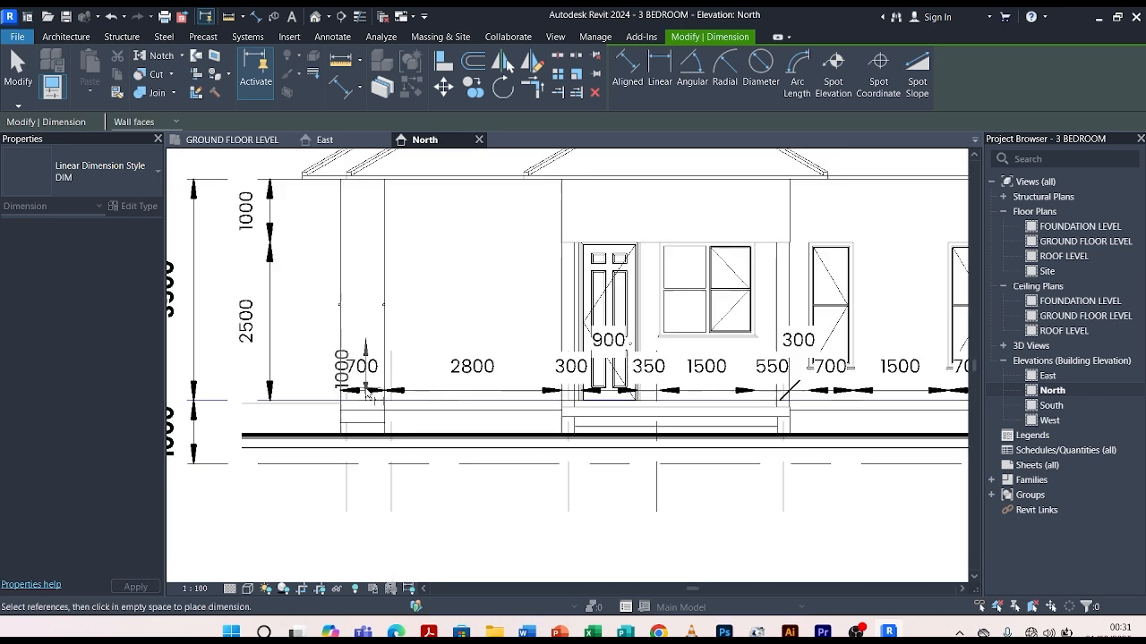
pyautogui.scroll(4, 638, 362)
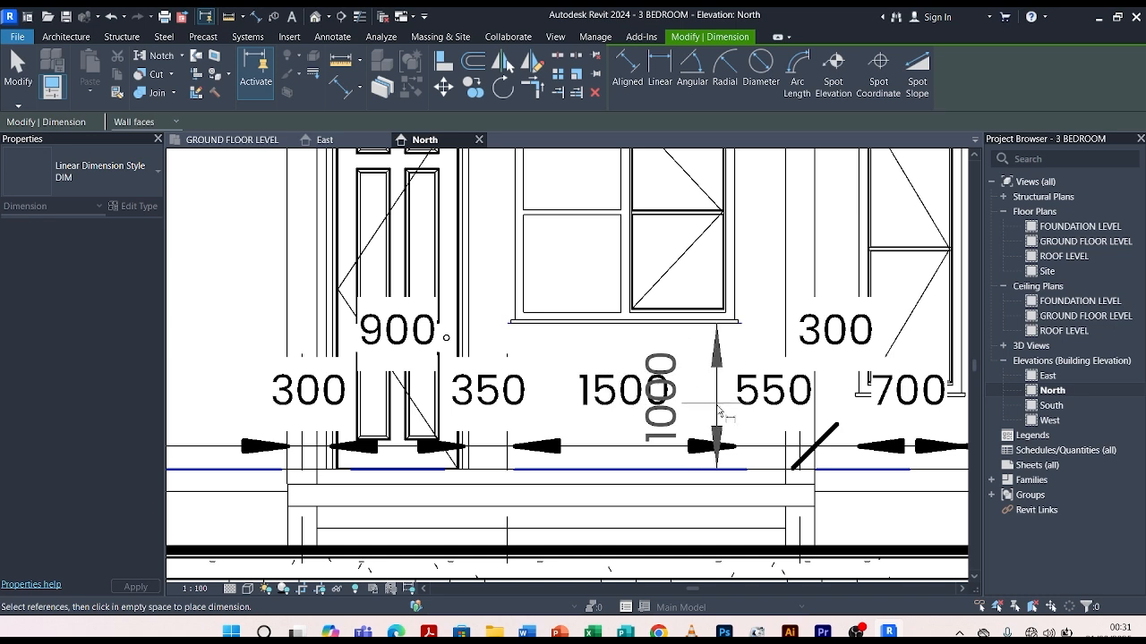
pyautogui.press('Escape')
pyautogui.press('Escape')
# Set the text size of the DIM linear dimension style to 1.5 mm and deselect the horizontal dimension string.
pyautogui.scroll(-3, 274, 375)
pyautogui.scroll(2, 376, 438)
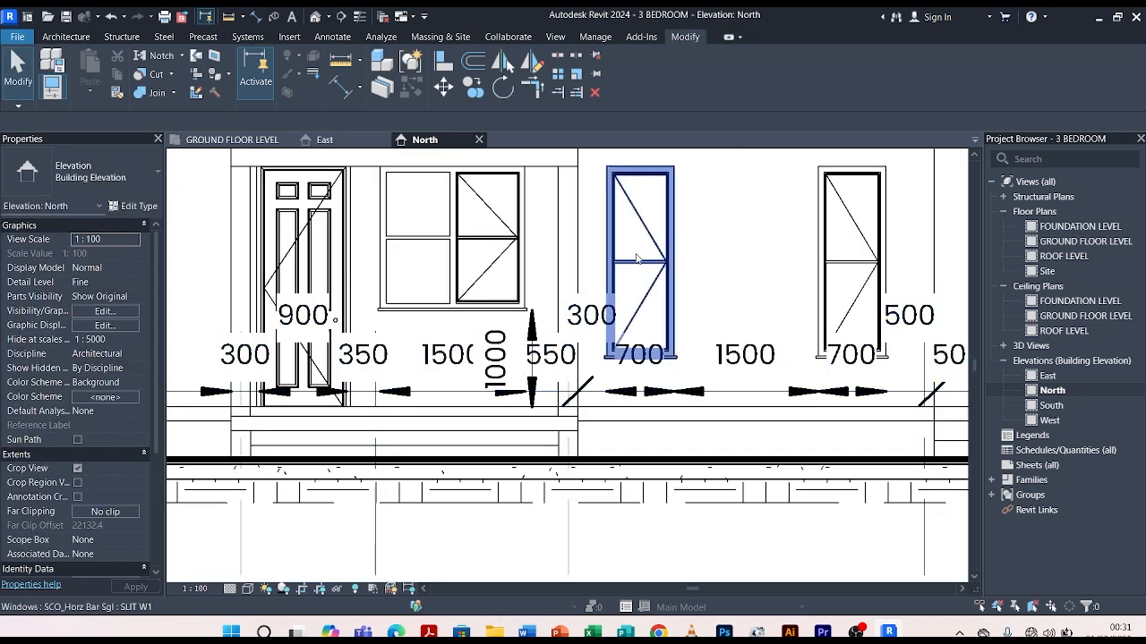
pyautogui.scroll(-2, 501, 376)
pyautogui.scroll(3, 498, 375)
pyautogui.scroll(1, 499, 374)
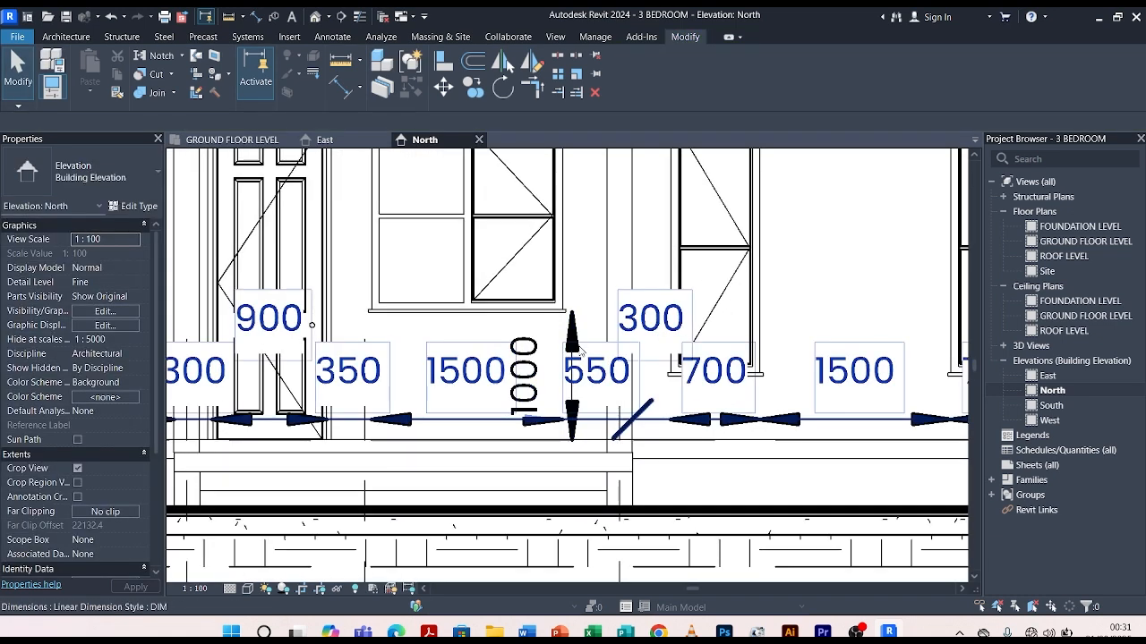
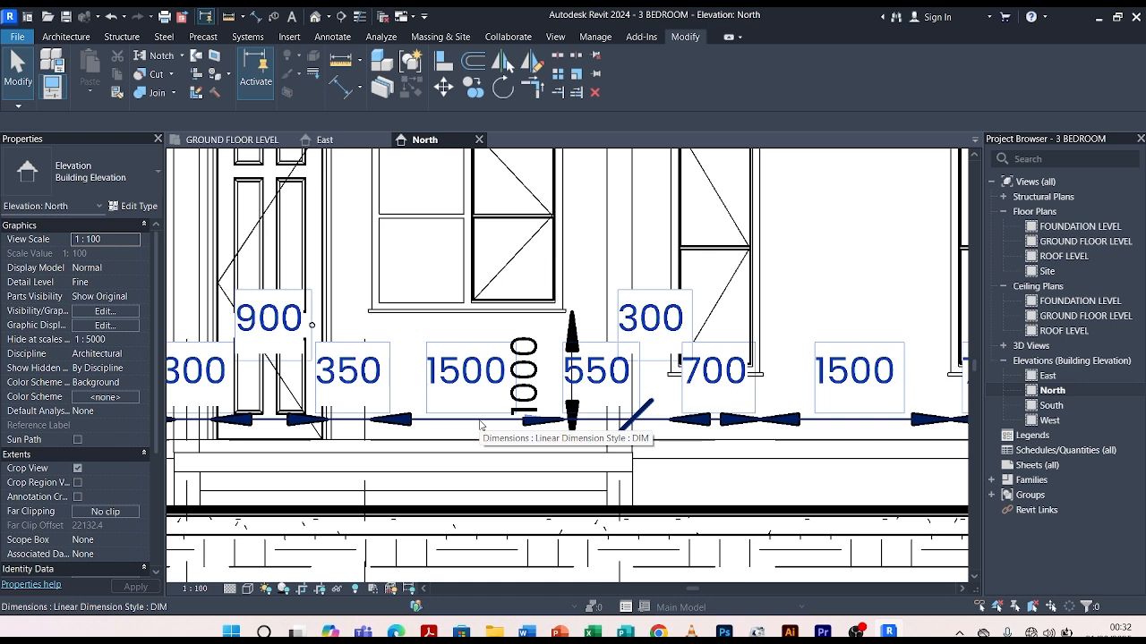
pyautogui.click(479, 426)
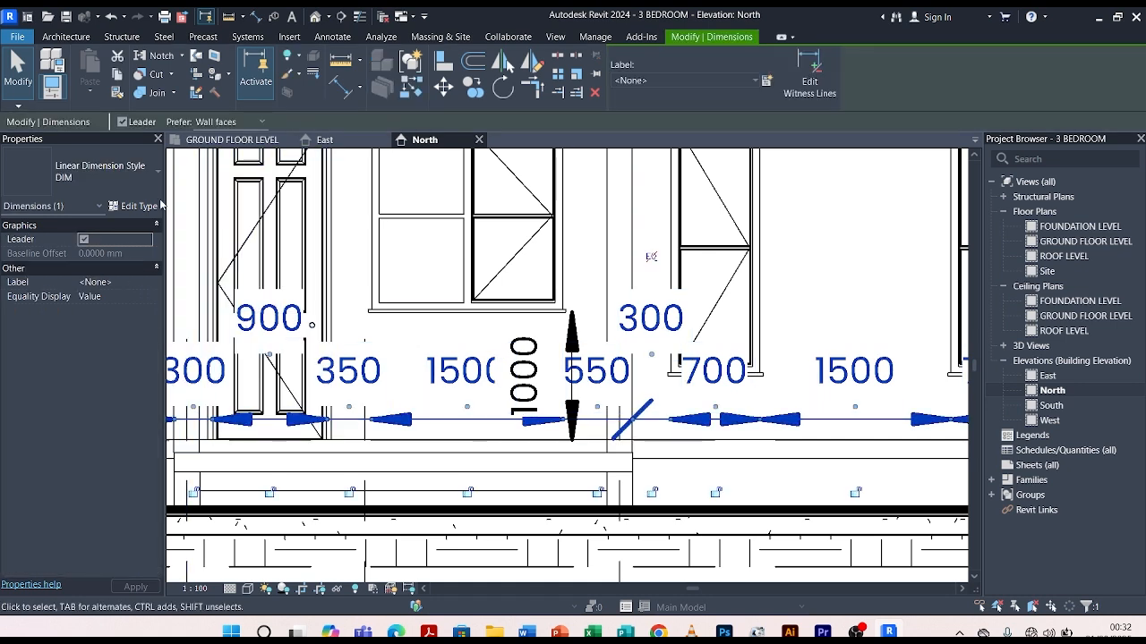
pyautogui.click(136, 205)
pyautogui.scroll(-5, 985, 402)
pyautogui.click(994, 429)
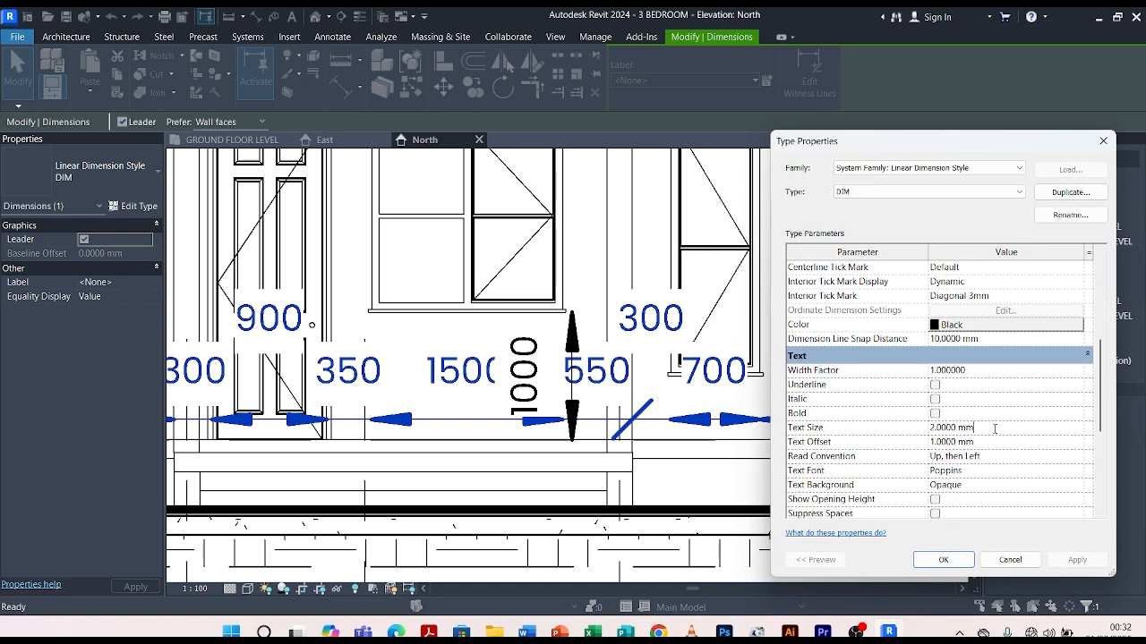
pyautogui.moveTo(994, 429); pyautogui.dragTo(920, 429)
pyautogui.write('1.5')
pyautogui.click(1074, 560)
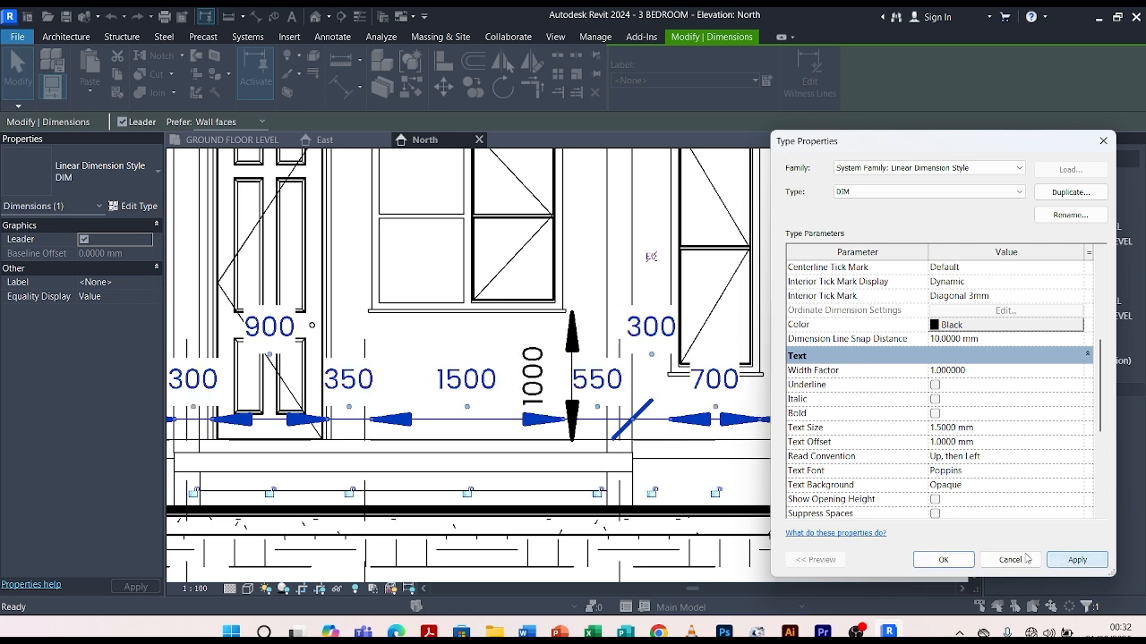
pyautogui.click(943, 559)
pyautogui.scroll(-2, 651, 355)
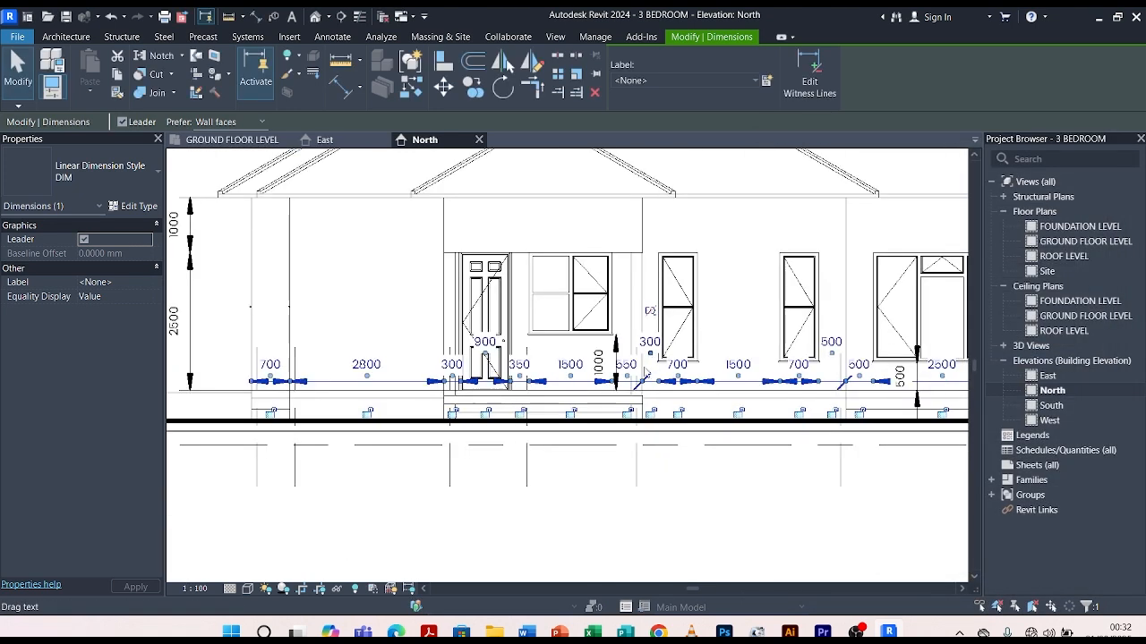
pyautogui.click(647, 535)
# Create a similar vertical dimension string beside the right-hand narrow window, from ground floor level through its sill and head to roof level, and end dimensioning.
pyautogui.scroll(1, 606, 372)
pyautogui.scroll(-1, 606, 372)
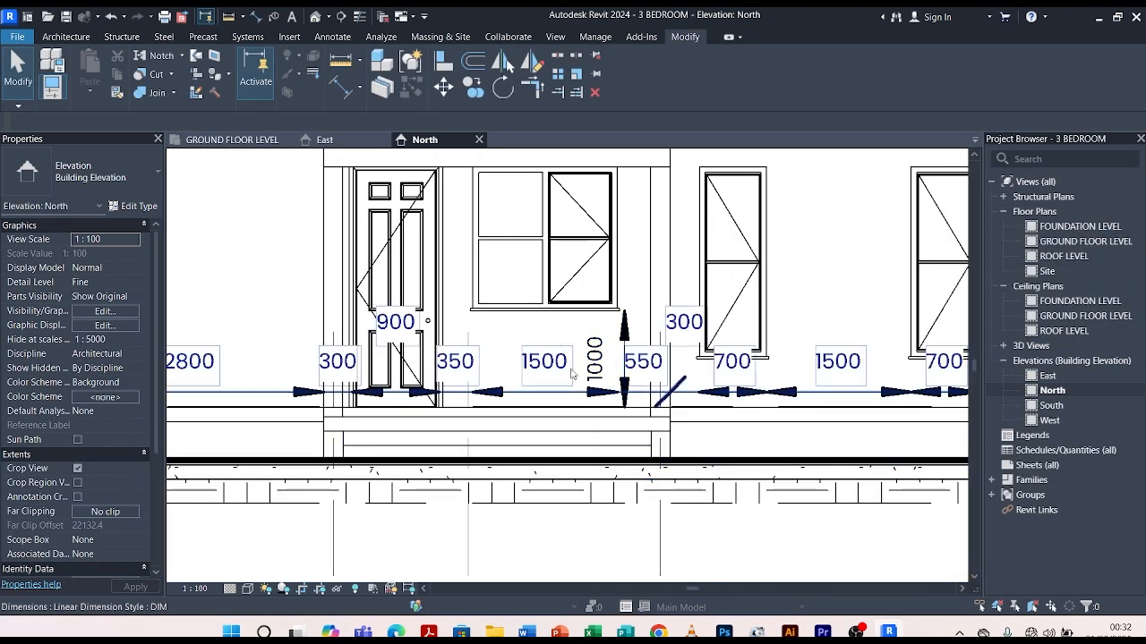
pyautogui.scroll(-2, 395, 423)
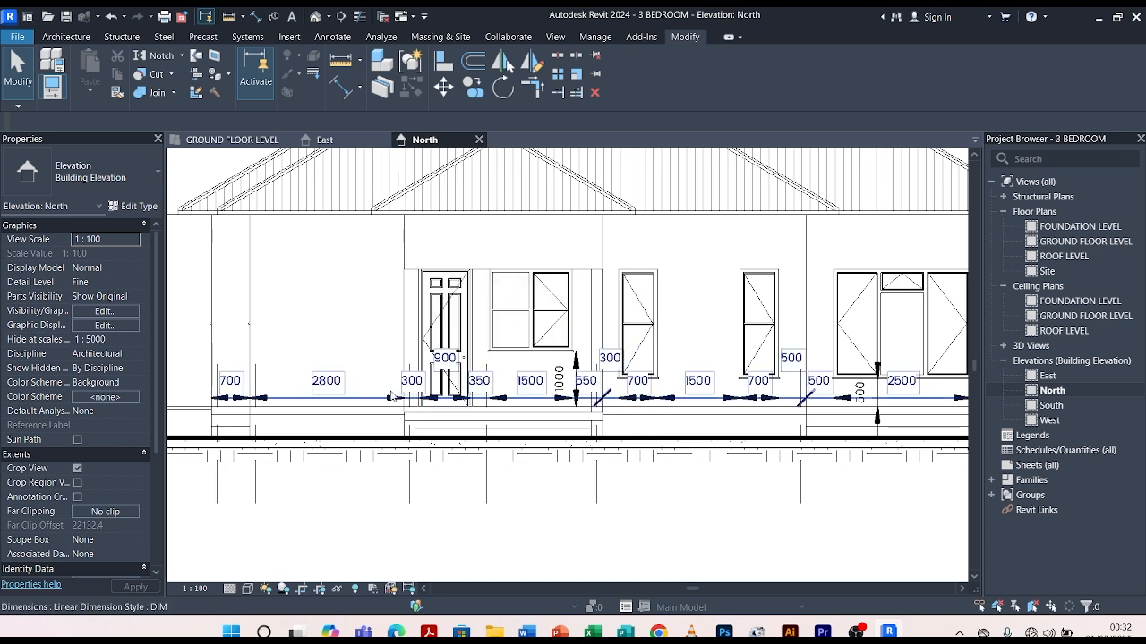
pyautogui.scroll(3, 759, 371)
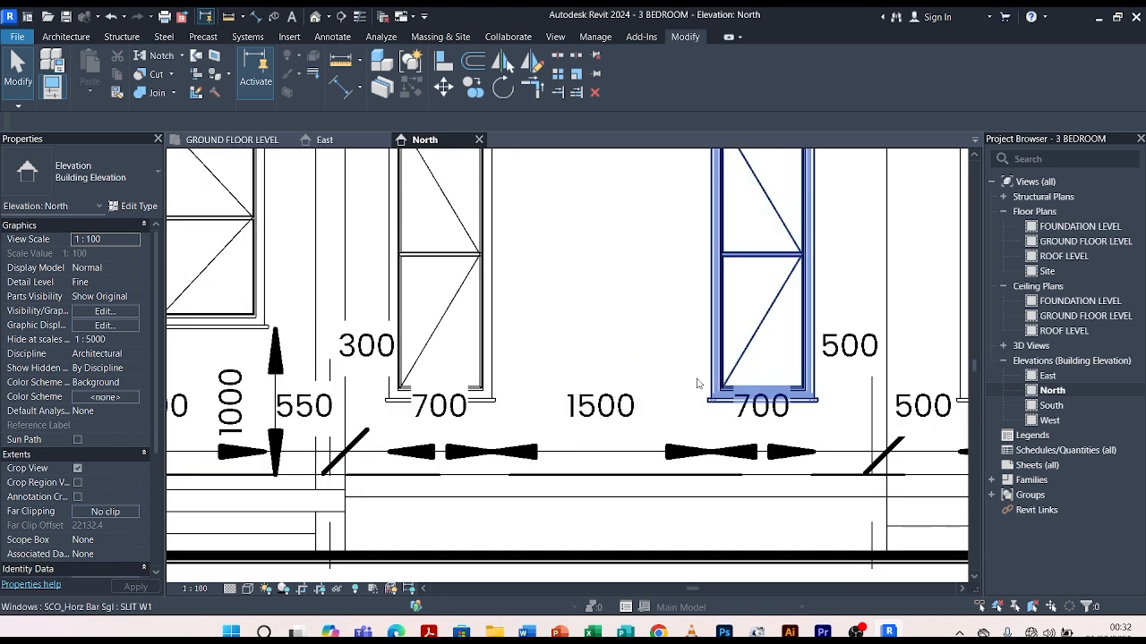
pyautogui.scroll(-2, 622, 421)
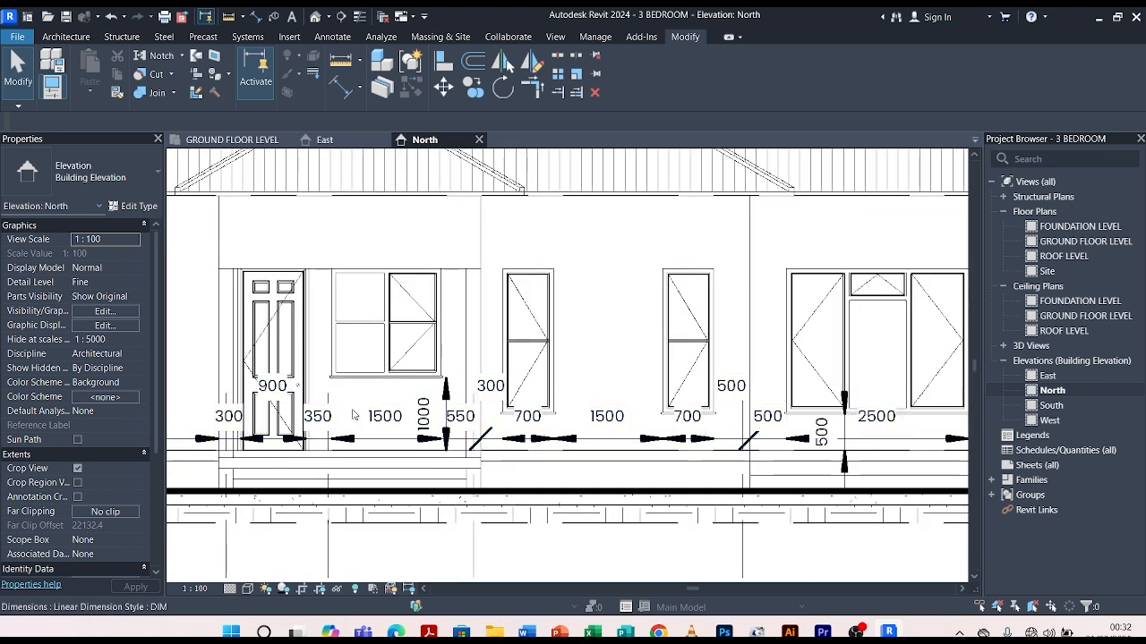
pyautogui.click(447, 409)
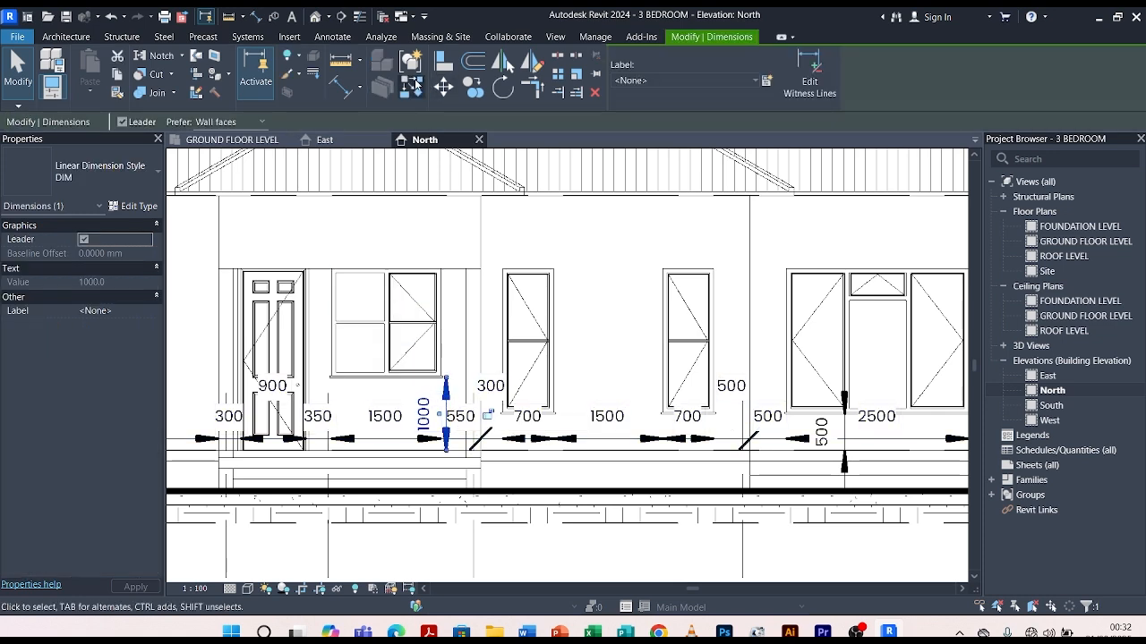
pyautogui.click(411, 85)
pyautogui.scroll(4, 631, 454)
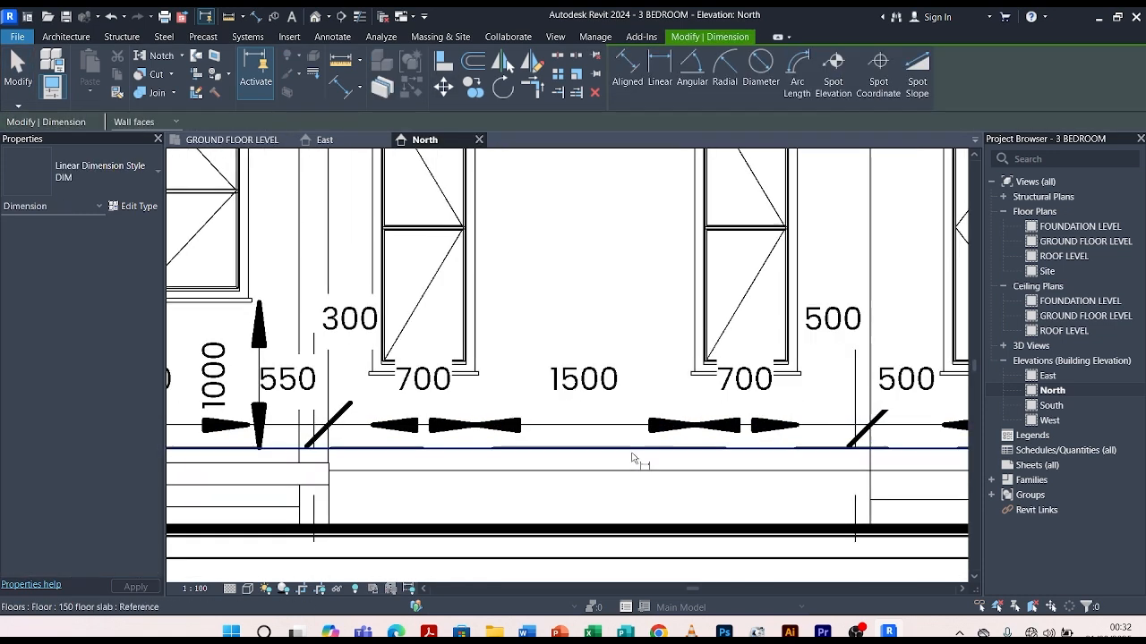
pyautogui.click(637, 446)
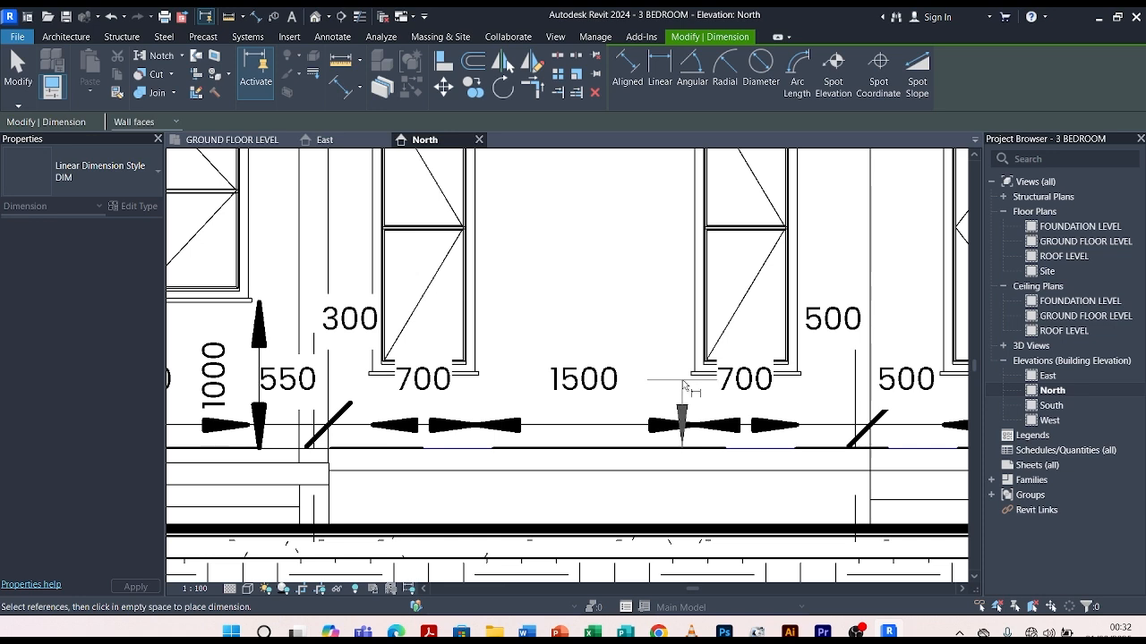
pyautogui.scroll(1, 685, 394)
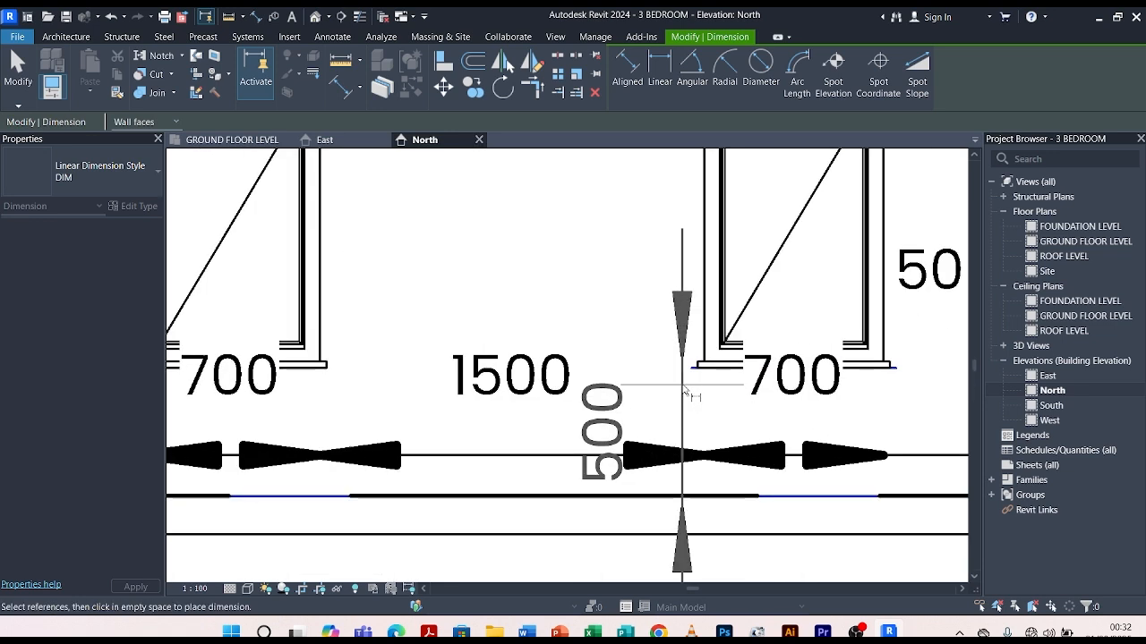
pyautogui.scroll(-3, 676, 287)
pyautogui.scroll(1, 671, 235)
pyautogui.click(671, 235)
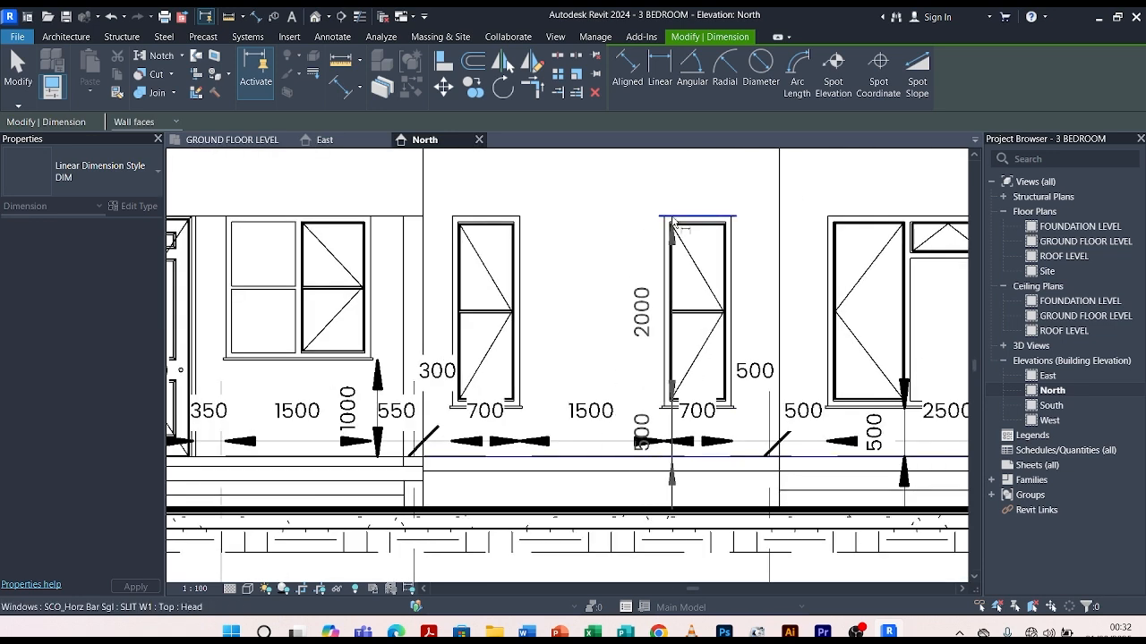
pyautogui.scroll(3, 626, 304)
pyautogui.scroll(-3, 626, 305)
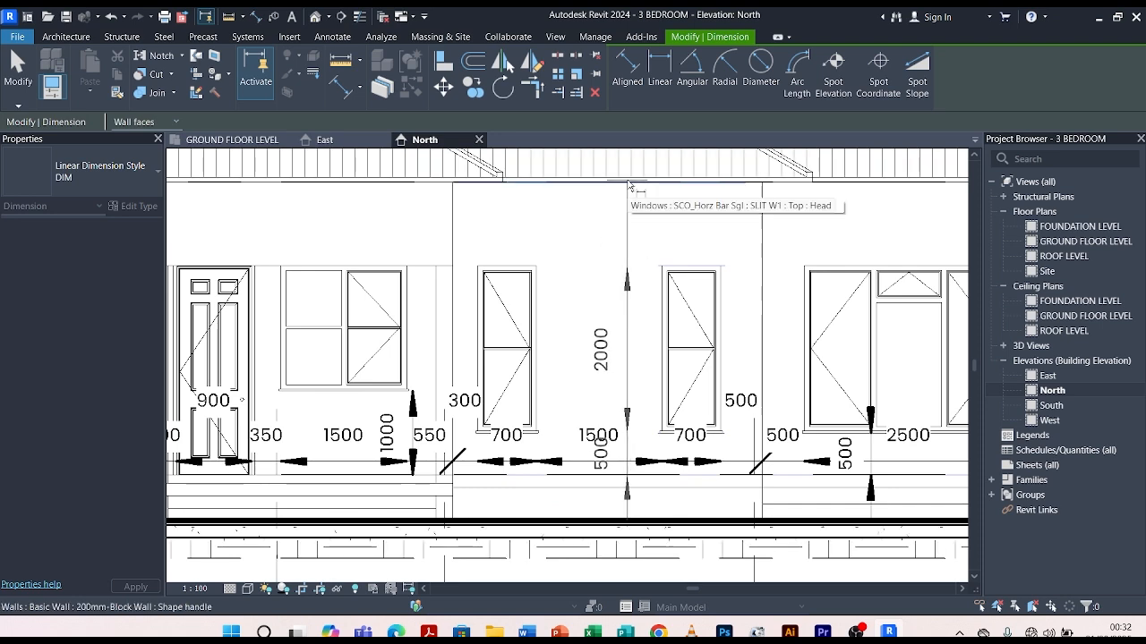
pyautogui.click(630, 183)
pyautogui.scroll(2, 644, 304)
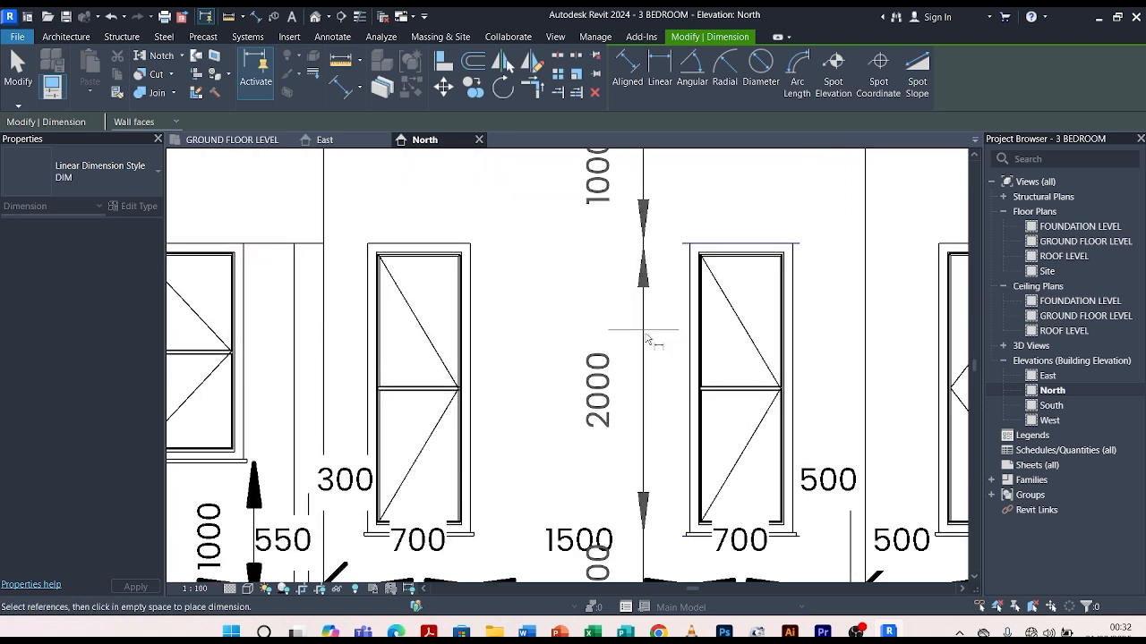
pyautogui.click(677, 408)
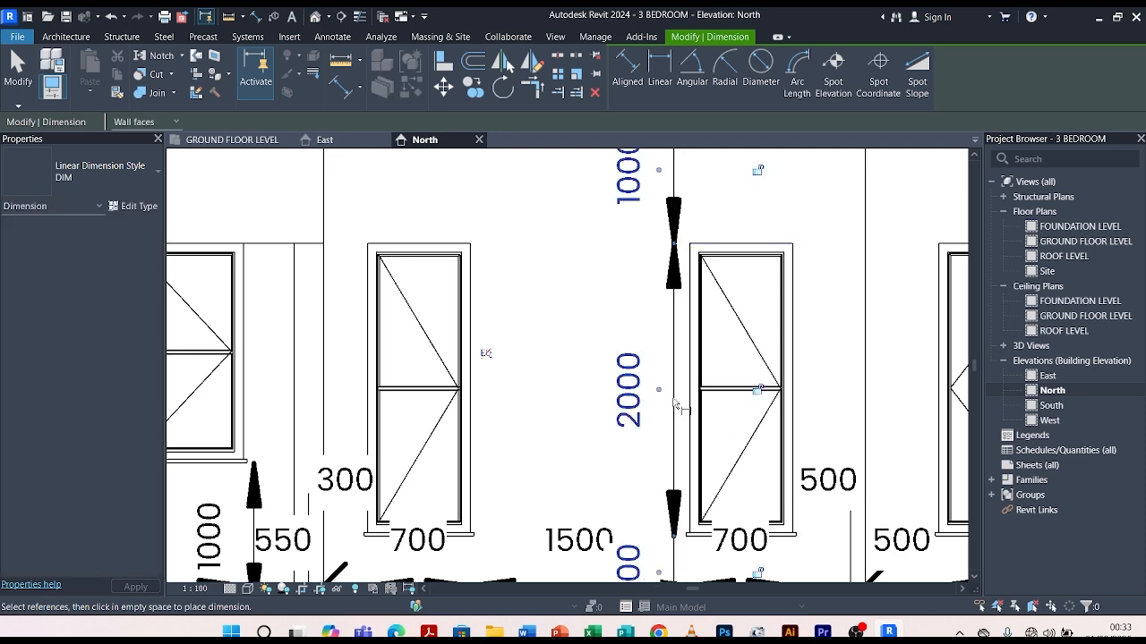
pyautogui.scroll(-4, 678, 403)
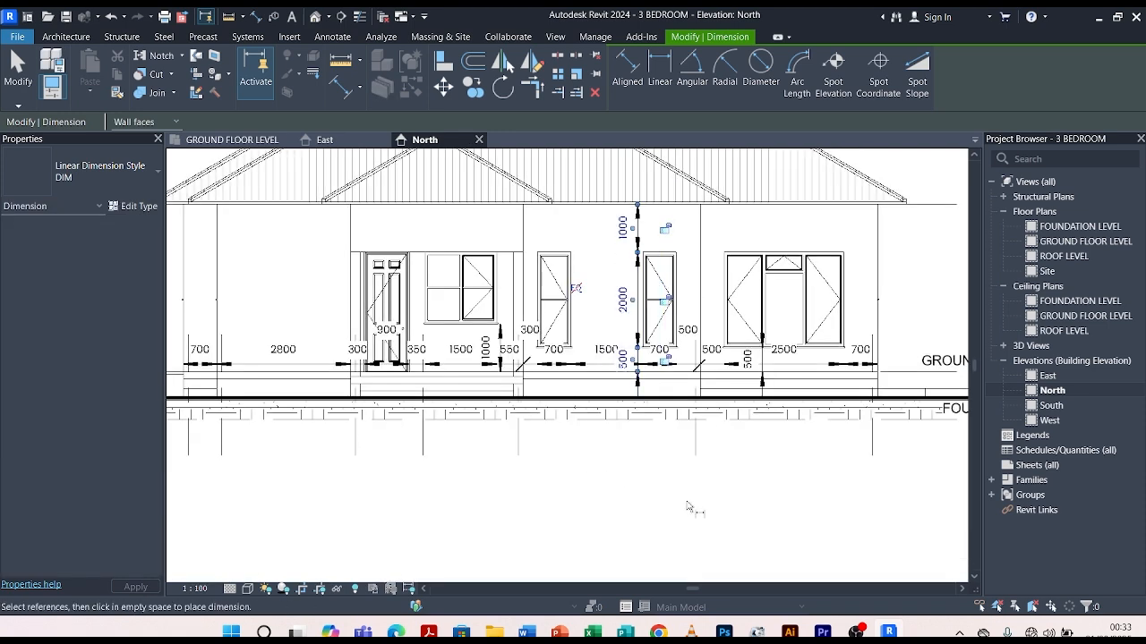
pyautogui.press('Escape')
pyautogui.press('Escape')
pyautogui.scroll(-2, 640, 496)
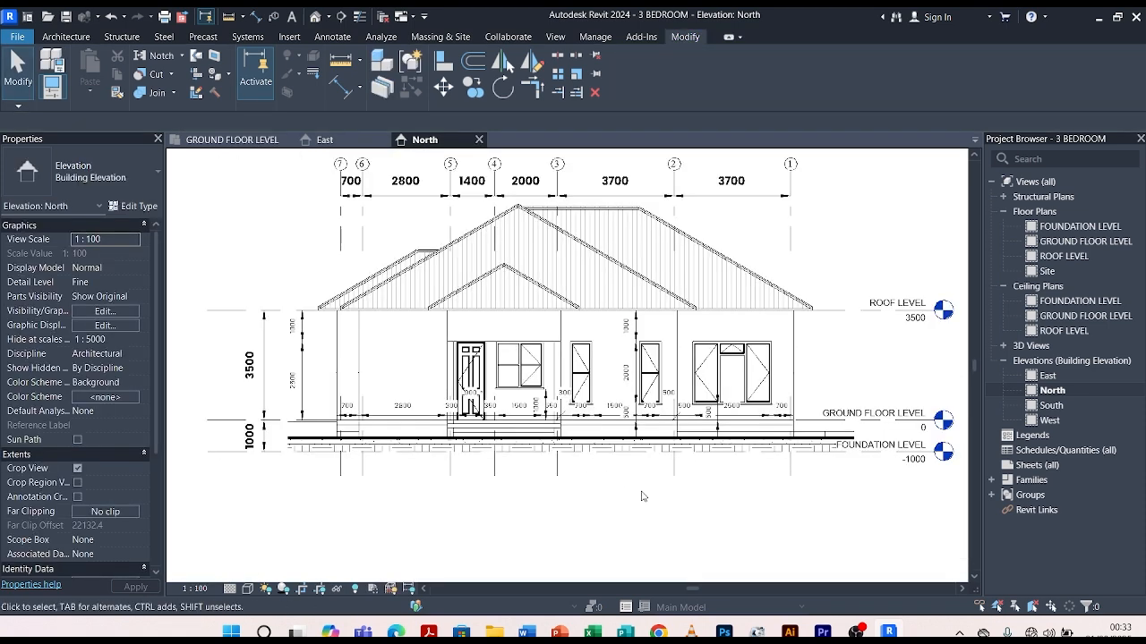
# Tag all untagged doors and windows in the north elevation with Door Tag (2) and Window Tag (2), without leaders.
pyautogui.click(67, 37)
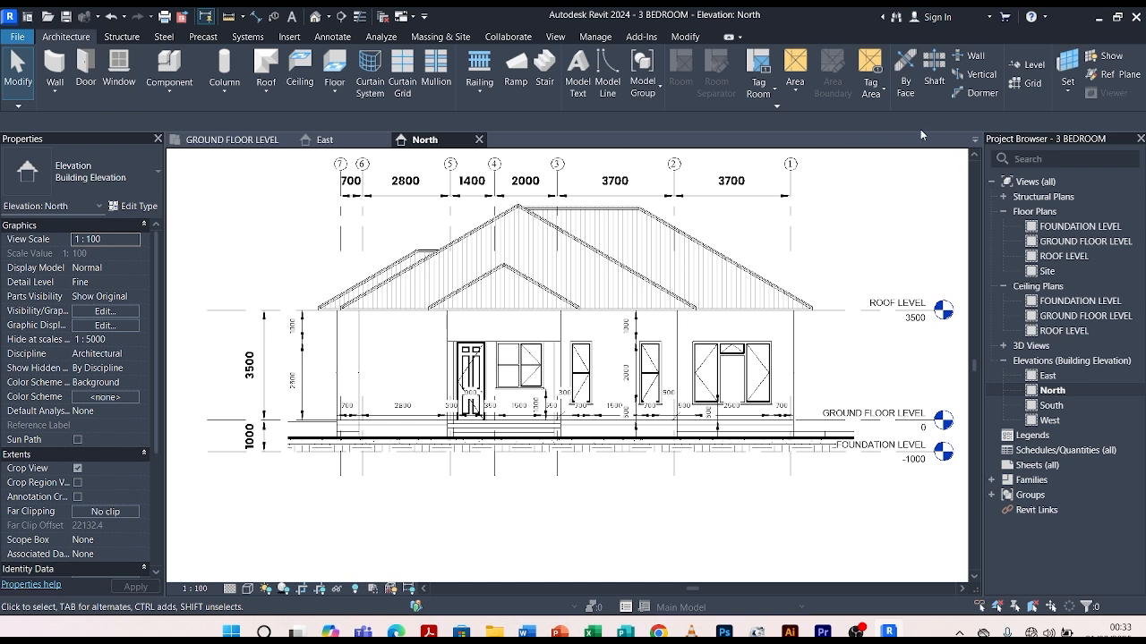
pyautogui.click(882, 93)
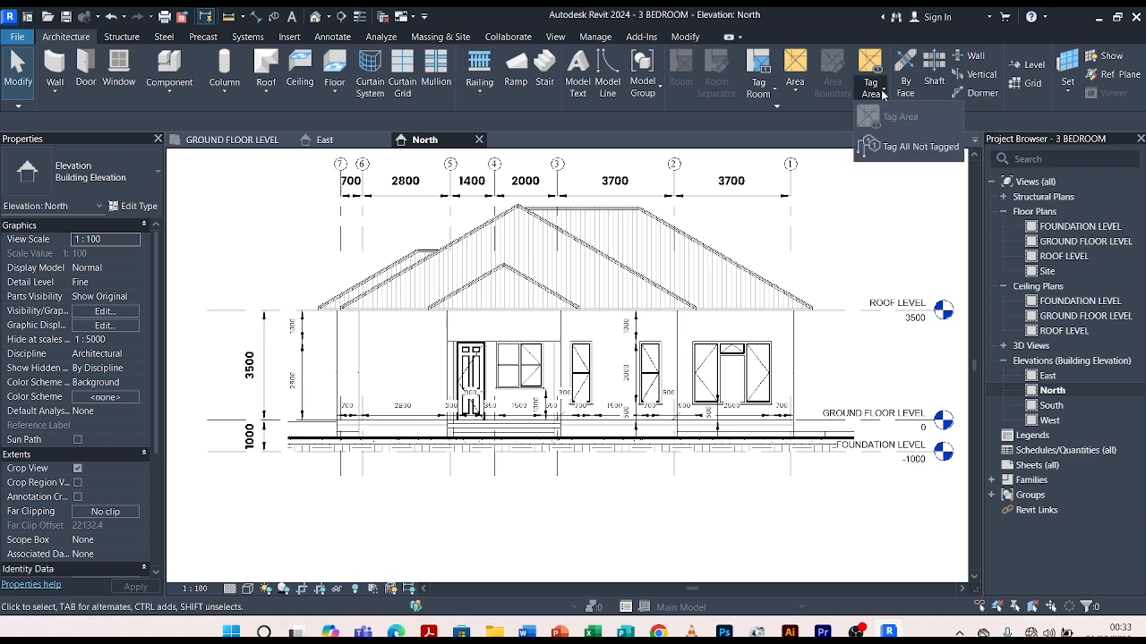
pyautogui.click(907, 147)
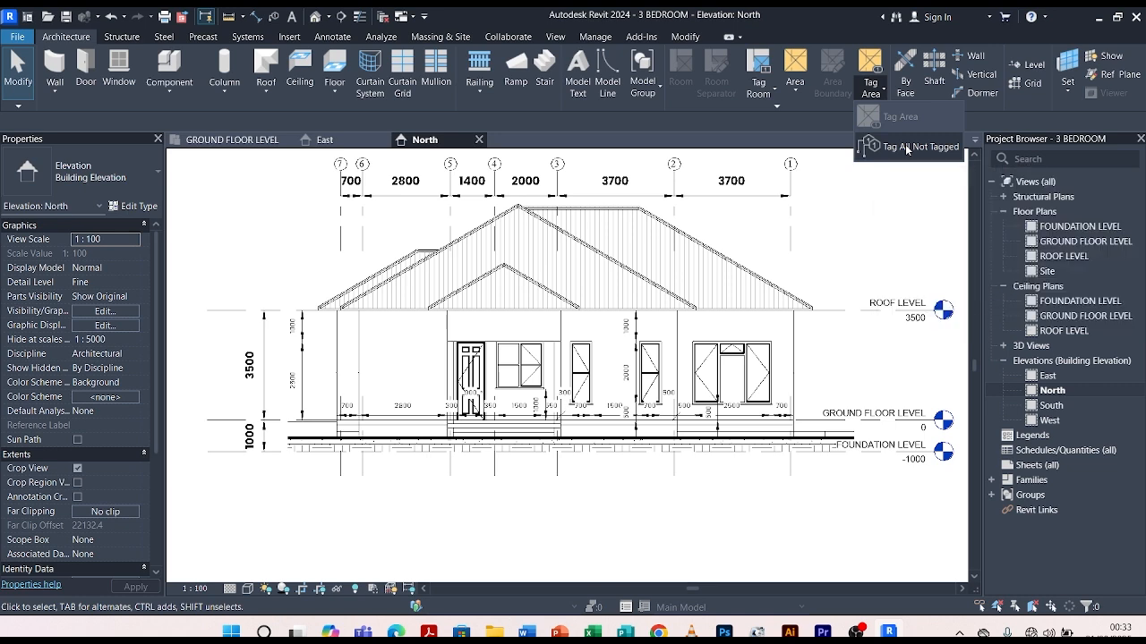
pyautogui.click(585, 283)
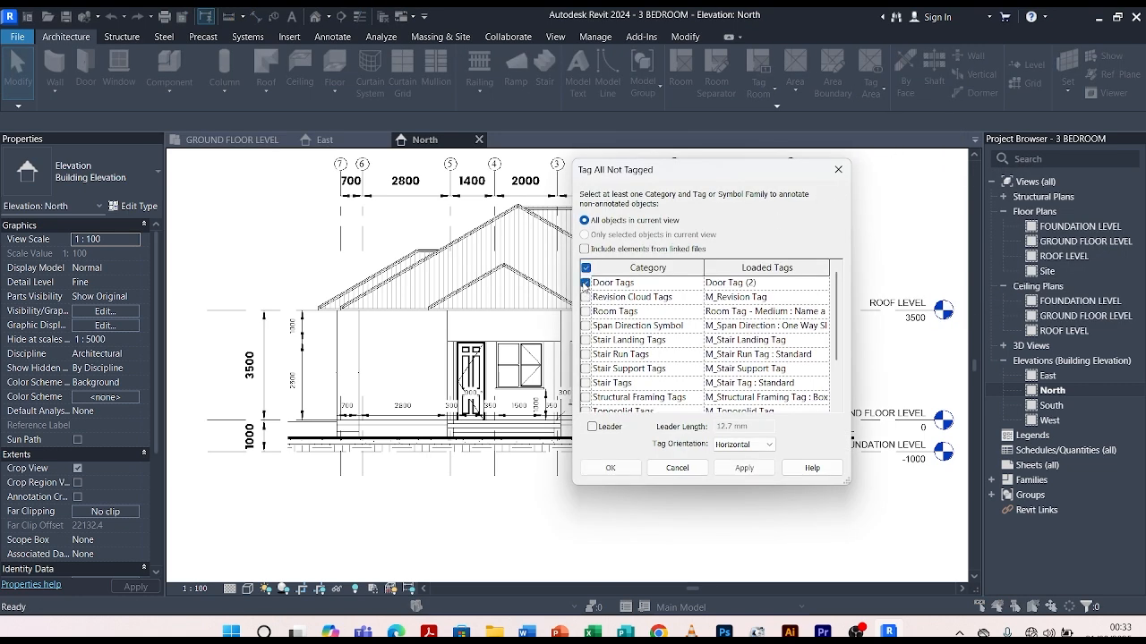
pyautogui.scroll(-2, 600, 385)
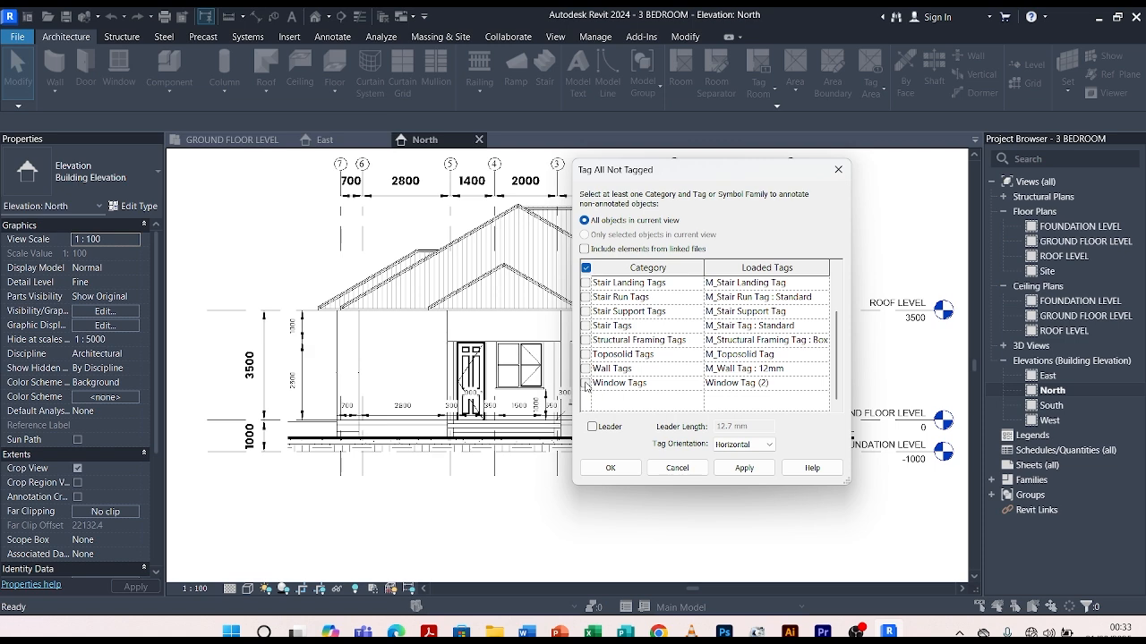
pyautogui.click(750, 468)
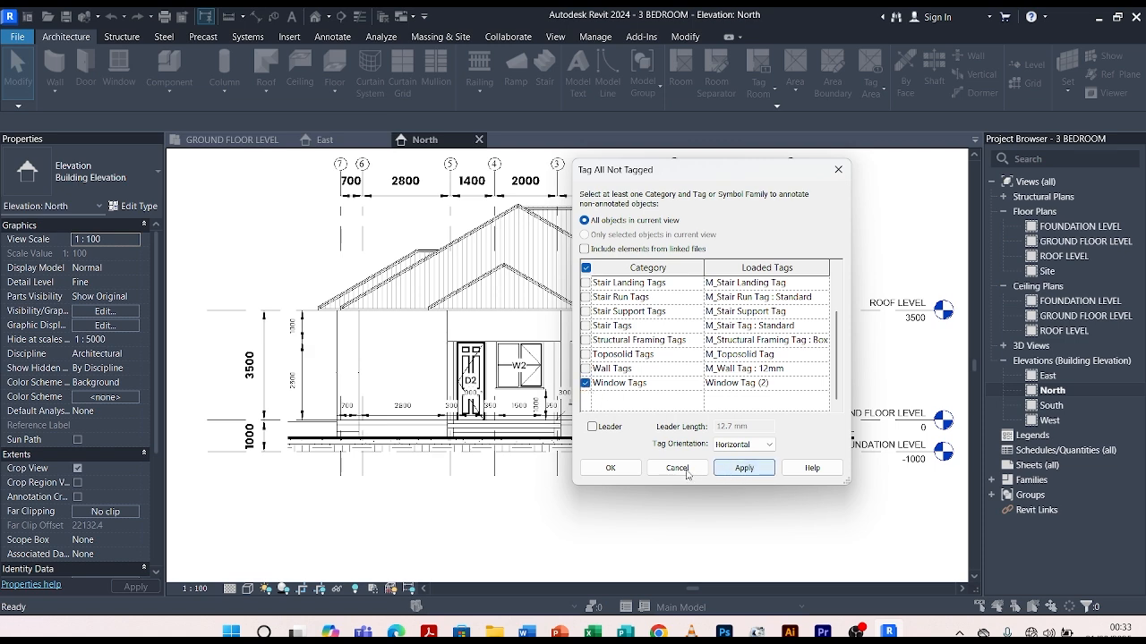
pyautogui.click(613, 469)
pyautogui.scroll(3, 664, 432)
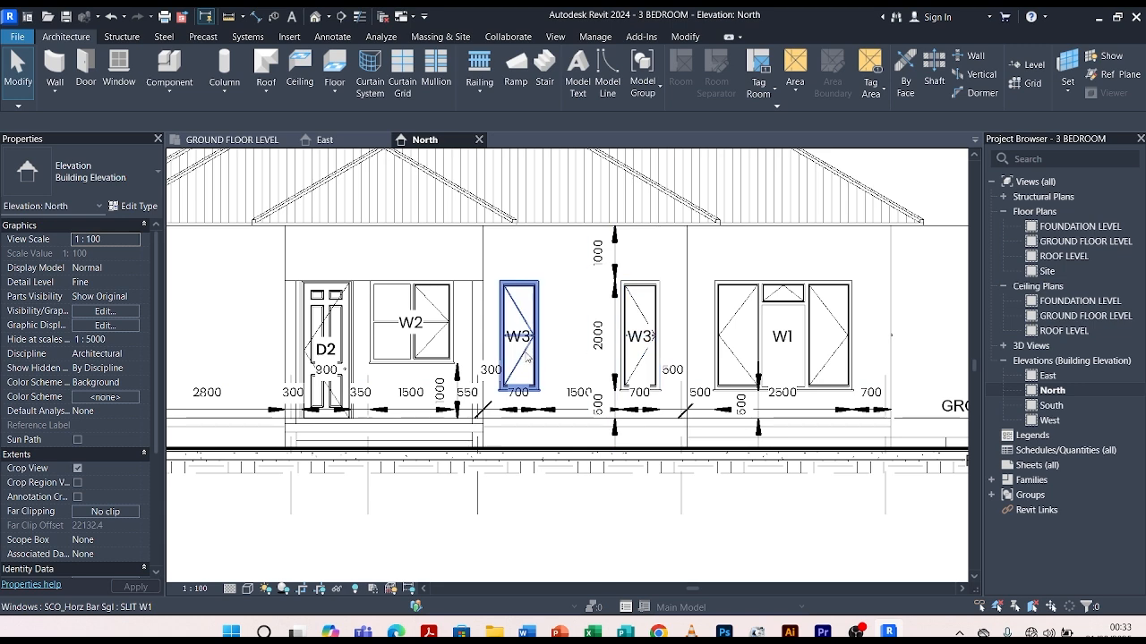
pyautogui.scroll(-3, 474, 372)
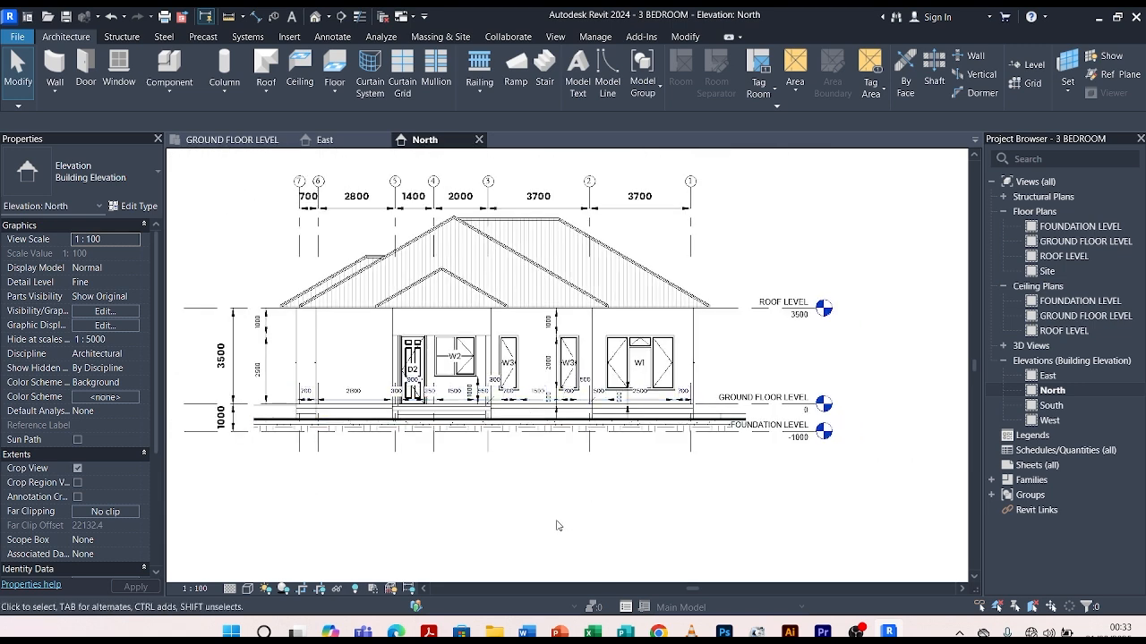
# In the elevation's graphic display options, enable smooth lines with anti-aliasing, cast shadows and ambient shadows.
pyautogui.click(246, 589)
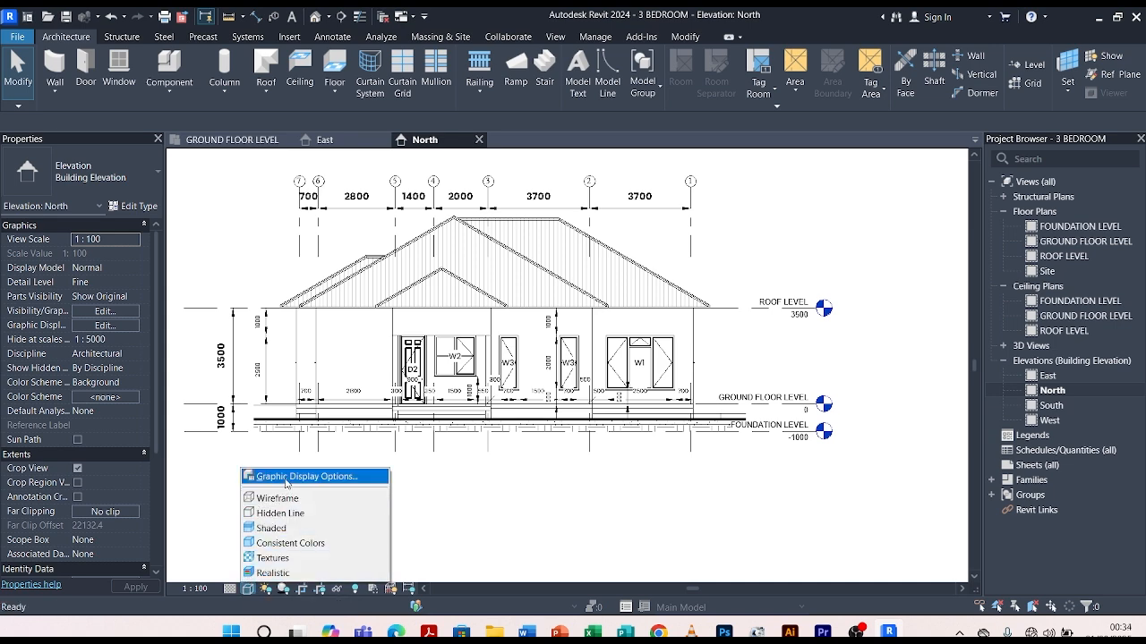
pyautogui.click(286, 479)
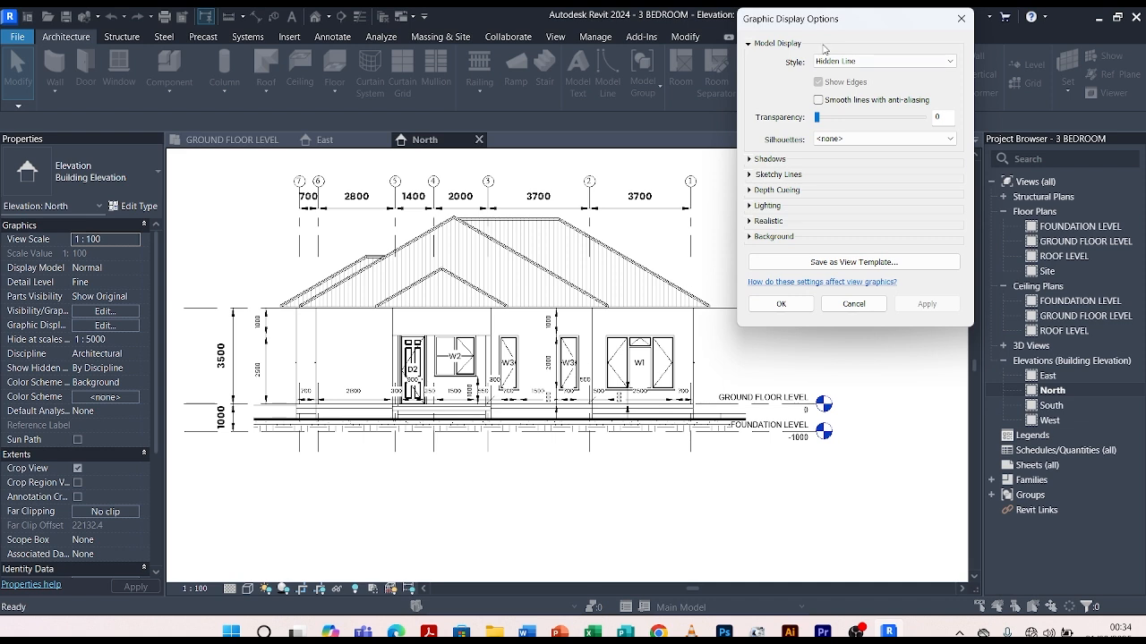
pyautogui.click(818, 100)
pyautogui.click(750, 160)
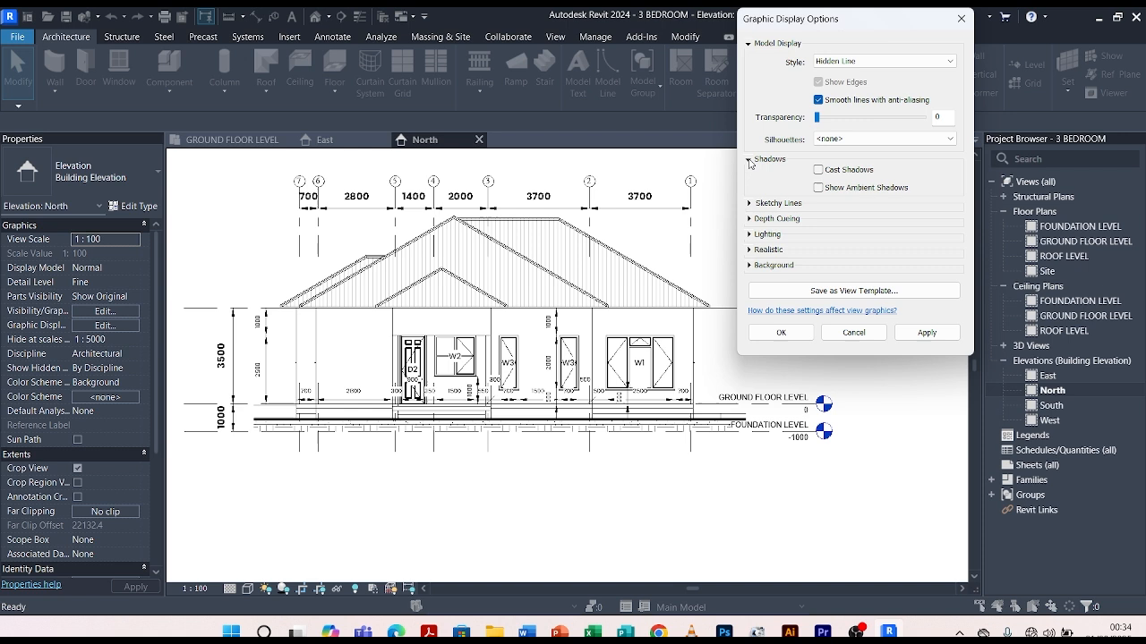
pyautogui.click(818, 170)
pyautogui.click(818, 188)
# Set the view's lighting to sun 100, ambient light 51 and shadows 15, and apply the display settings.
pyautogui.click(752, 234)
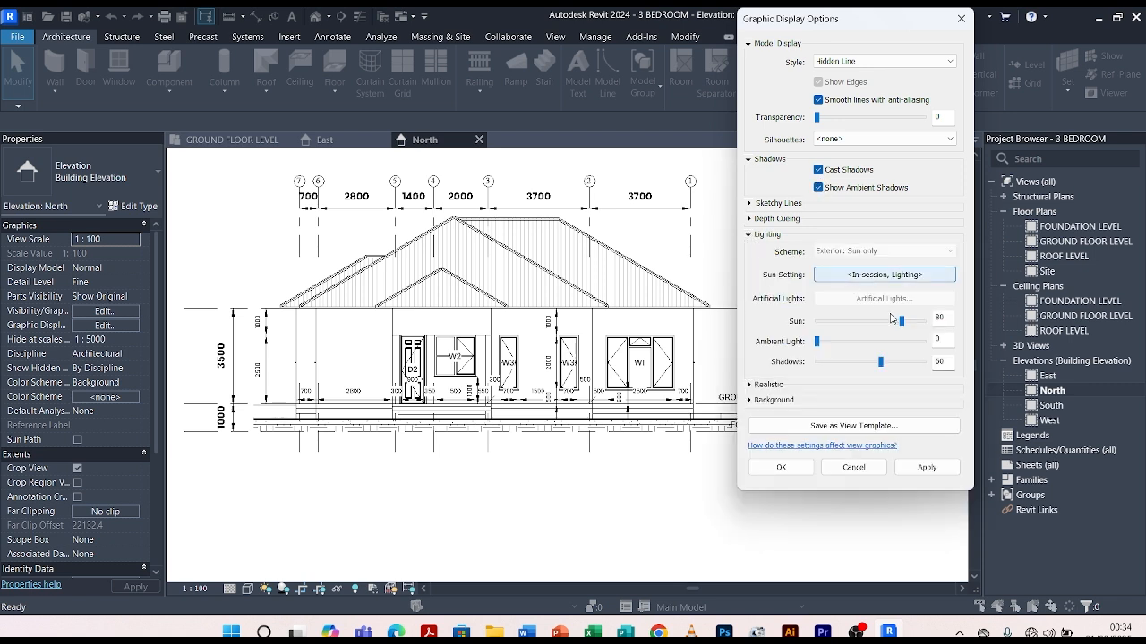
pyautogui.moveTo(903, 324); pyautogui.dragTo(925, 325)
pyautogui.moveTo(817, 348); pyautogui.dragTo(835, 367)
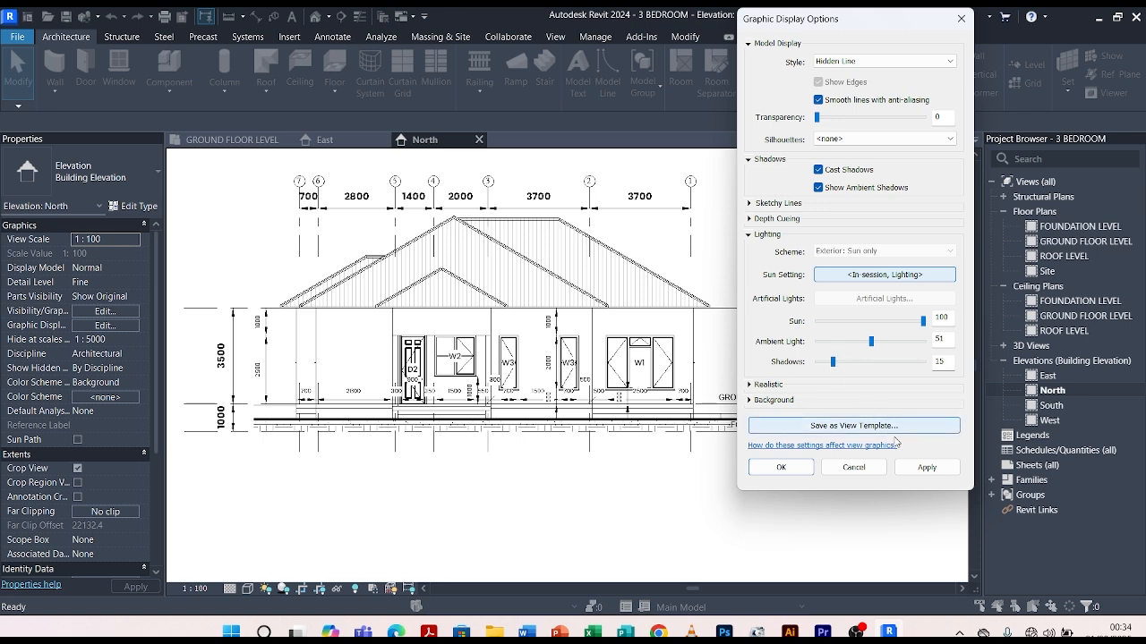
pyautogui.click(927, 467)
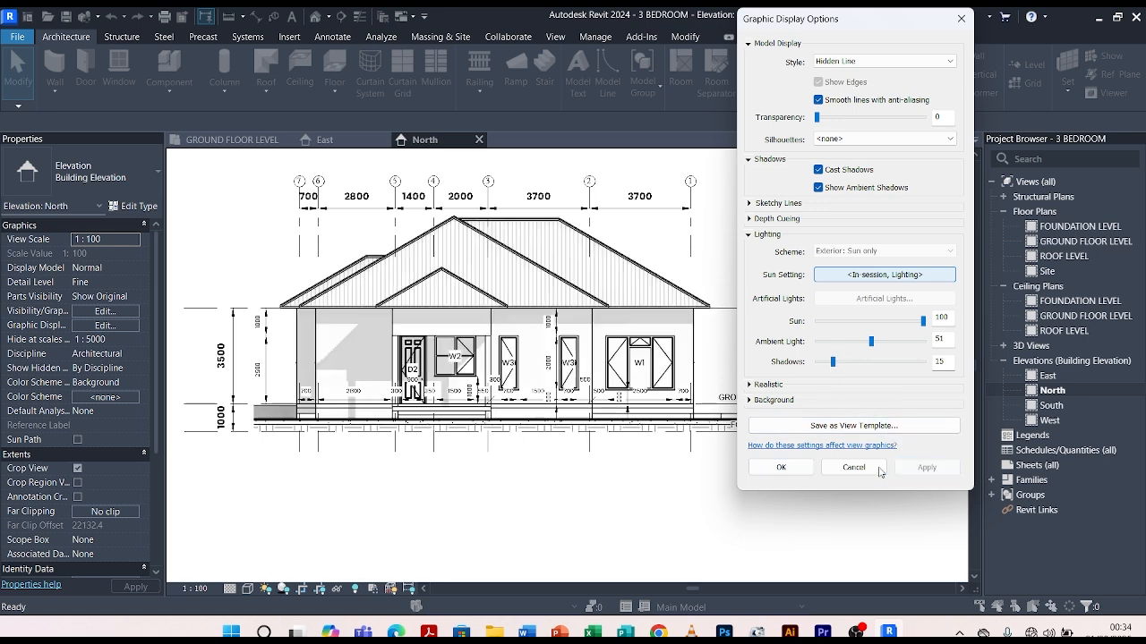
# Close the graphic display options and review the north elevation's shadows, dimensions and tags.
pyautogui.click(780, 467)
pyautogui.scroll(3, 507, 264)
pyautogui.scroll(-3, 507, 264)
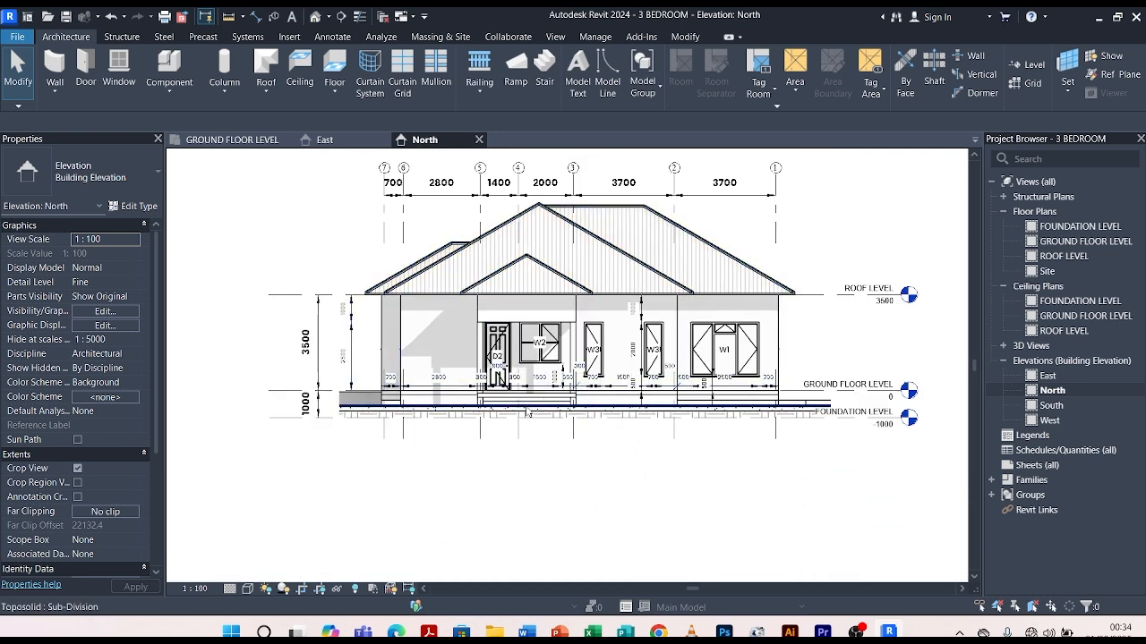
pyautogui.scroll(-1, 534, 440)
pyautogui.scroll(1, 368, 255)
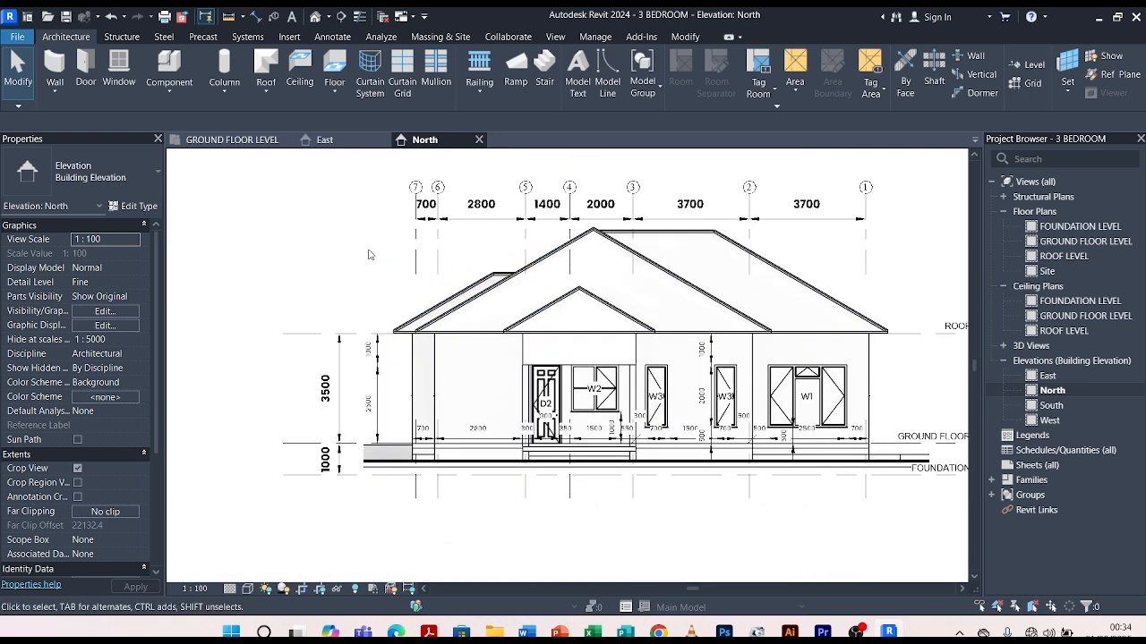
pyautogui.scroll(-2, 429, 248)
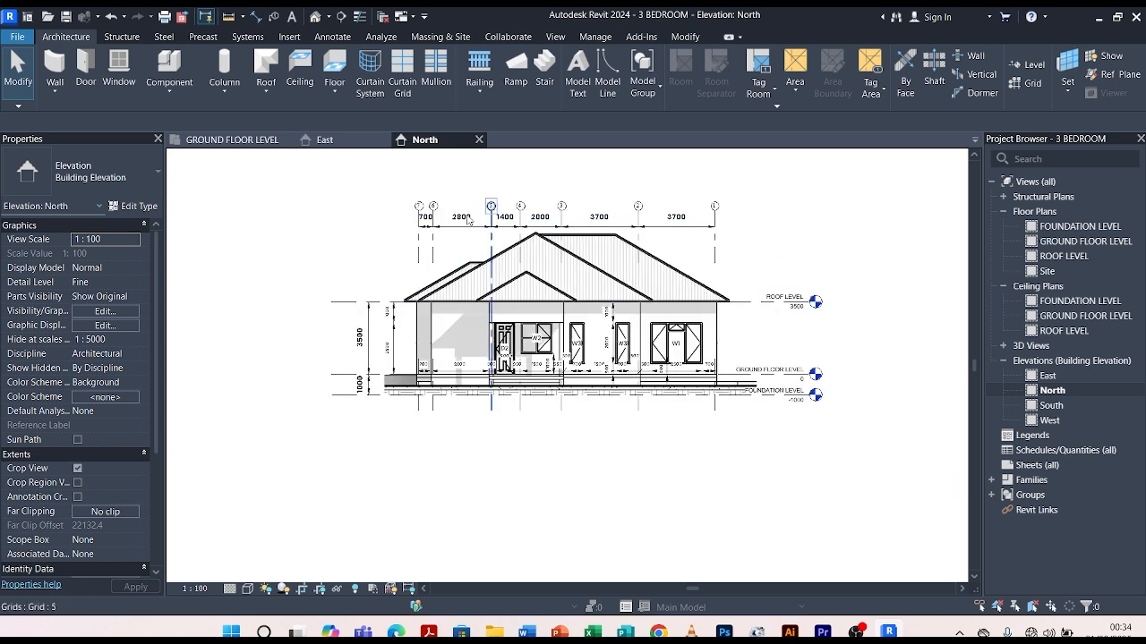
pyautogui.scroll(1, 828, 319)
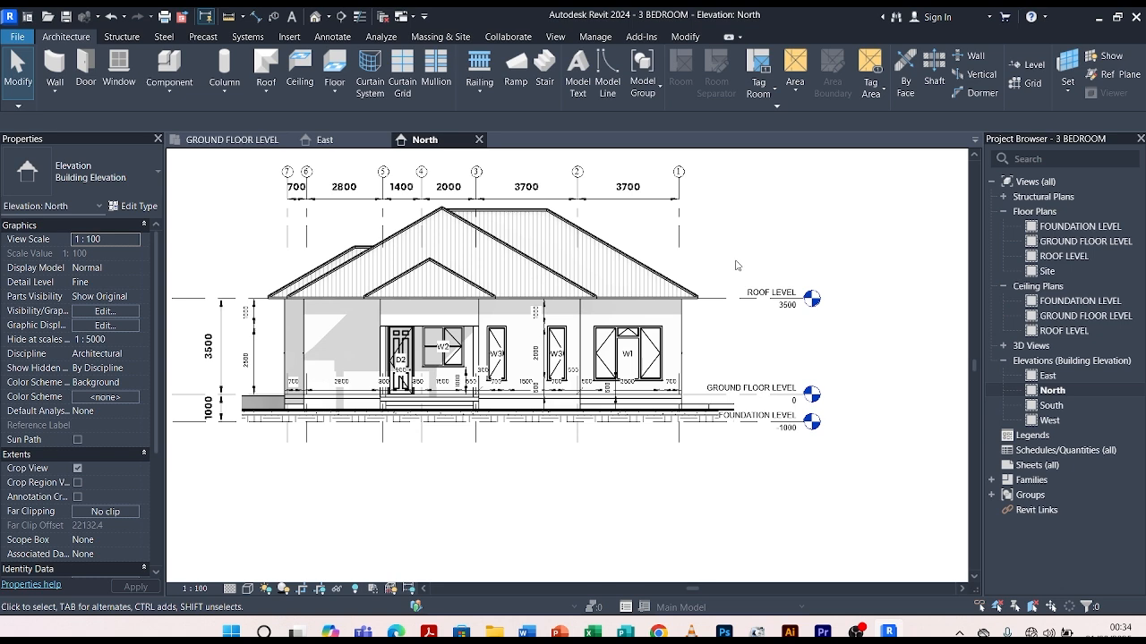
pyautogui.scroll(-1, 730, 281)
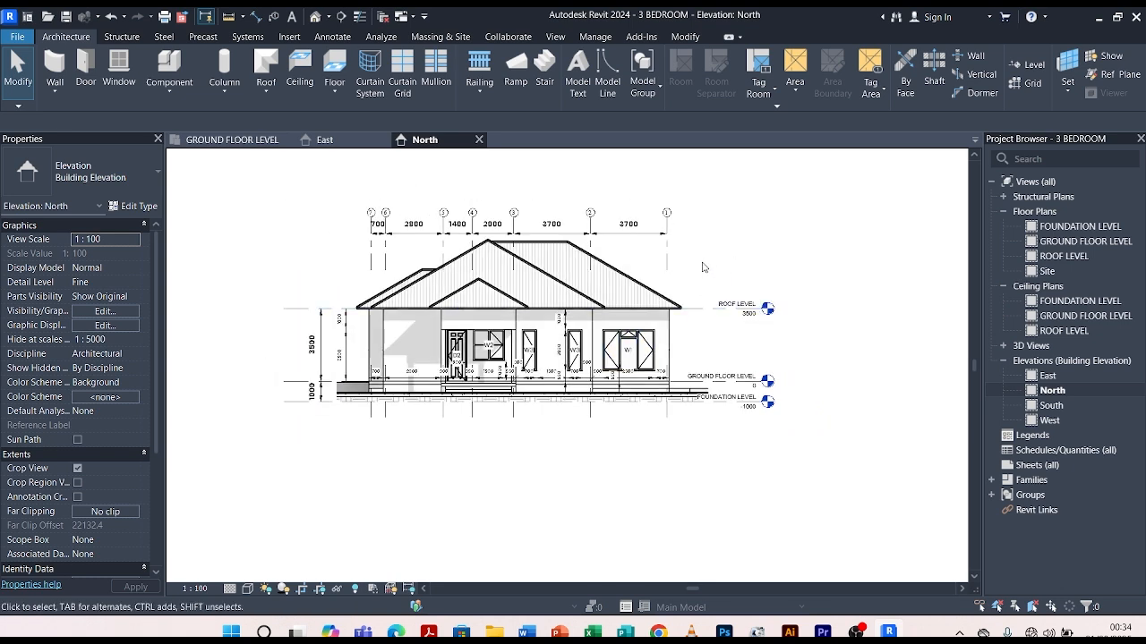
# Open the South elevation, show its crop region and bring the left crop edge closer to the house.
pyautogui.doubleClick(1052, 405)
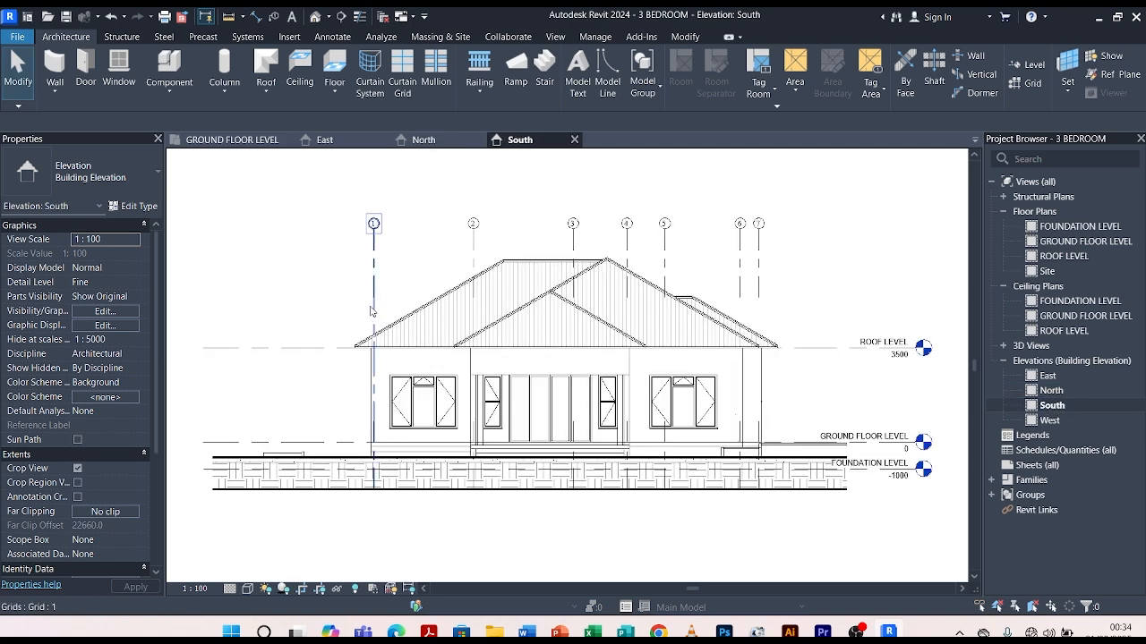
pyautogui.scroll(-3, 371, 311)
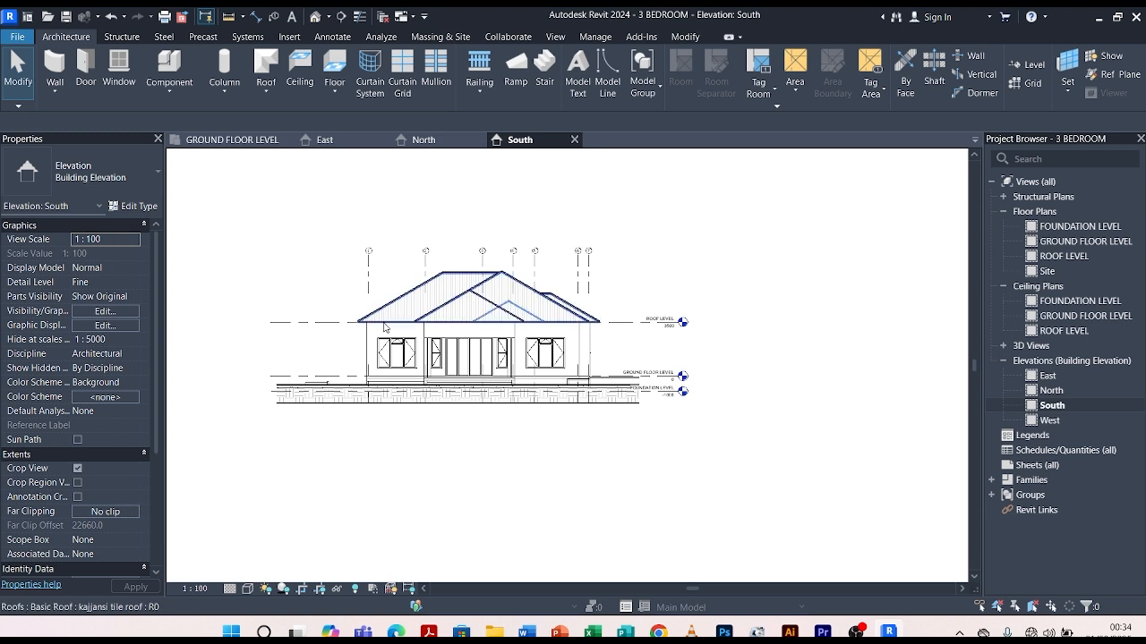
pyautogui.click(320, 590)
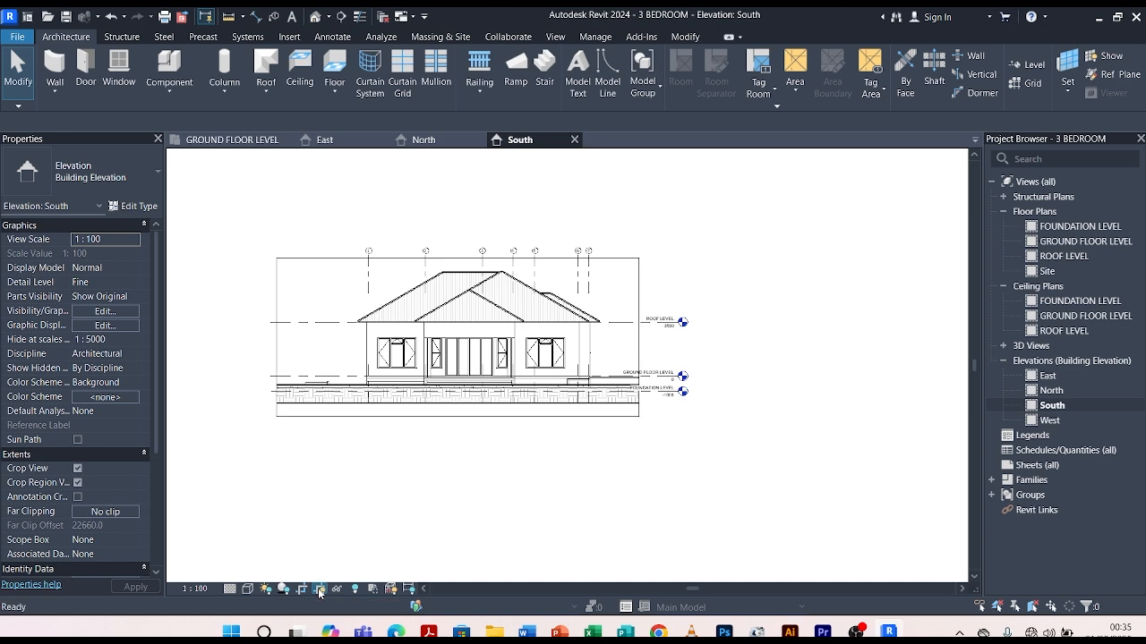
pyautogui.click(276, 372)
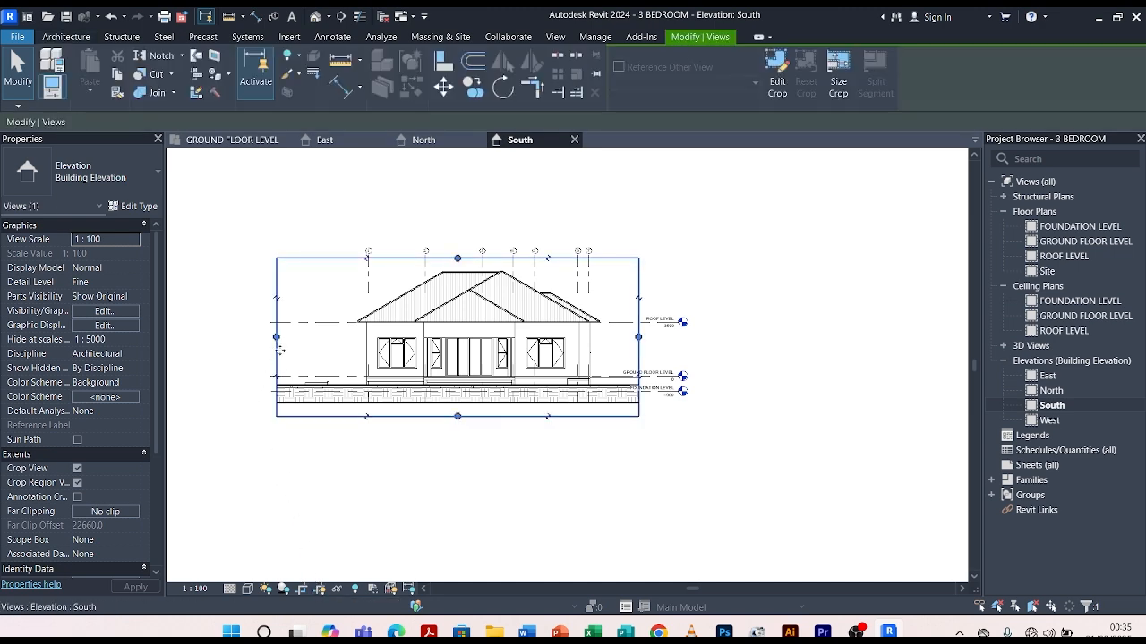
pyautogui.scroll(3, 294, 333)
pyautogui.moveTo(265, 342); pyautogui.dragTo(370, 340)
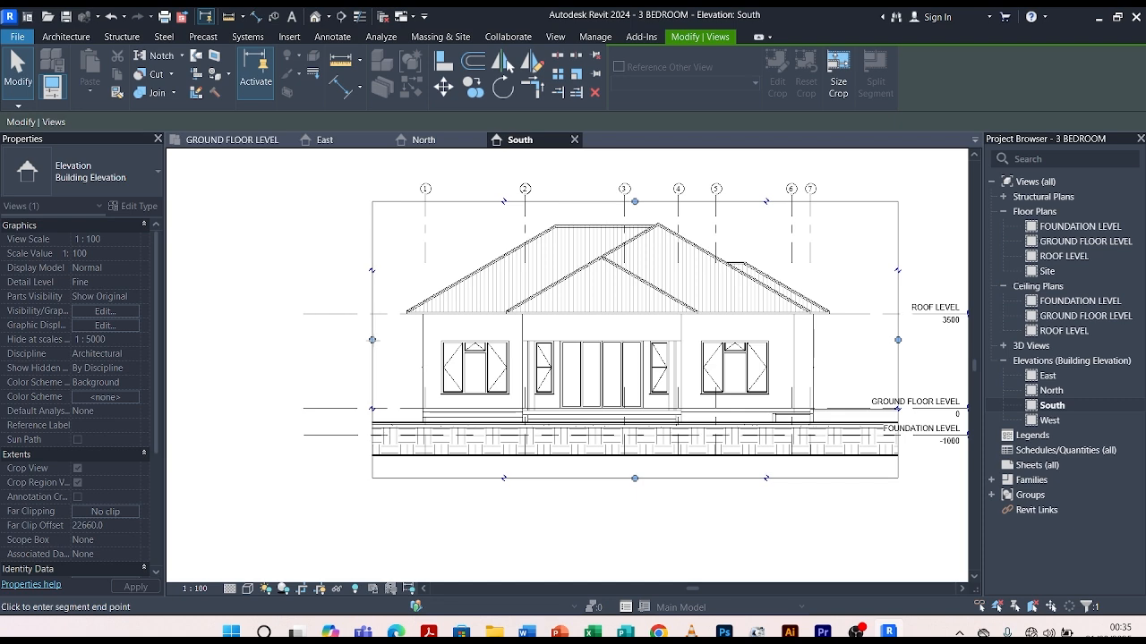
pyautogui.scroll(-2, 351, 349)
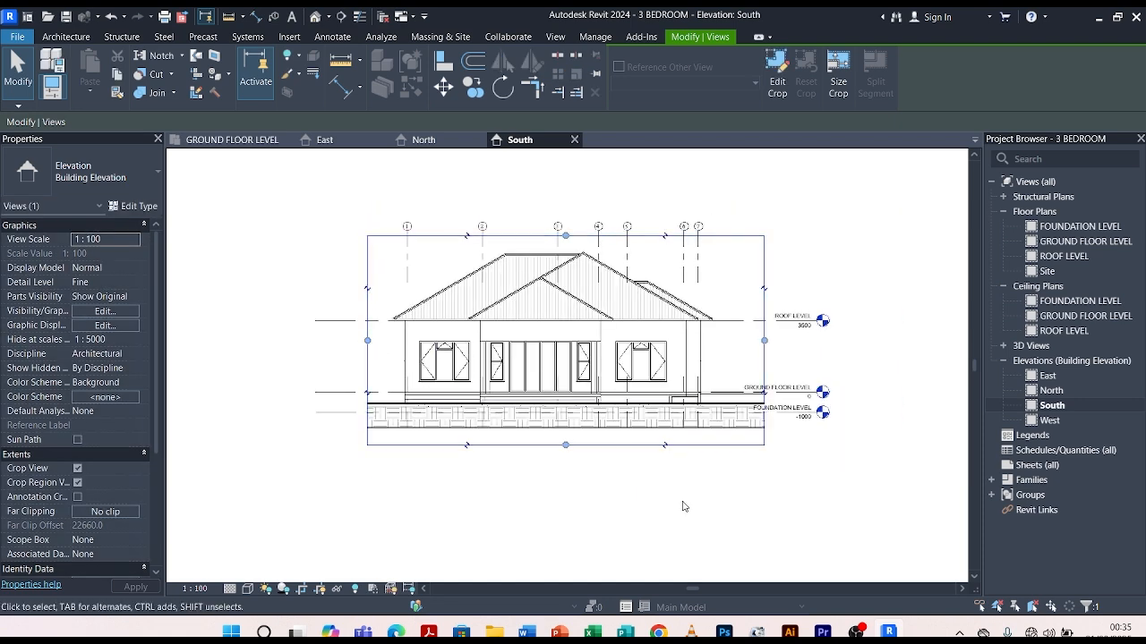
# Raise the bottom edge of the south elevation's crop region to about the foundation level line.
pyautogui.scroll(5, 572, 448)
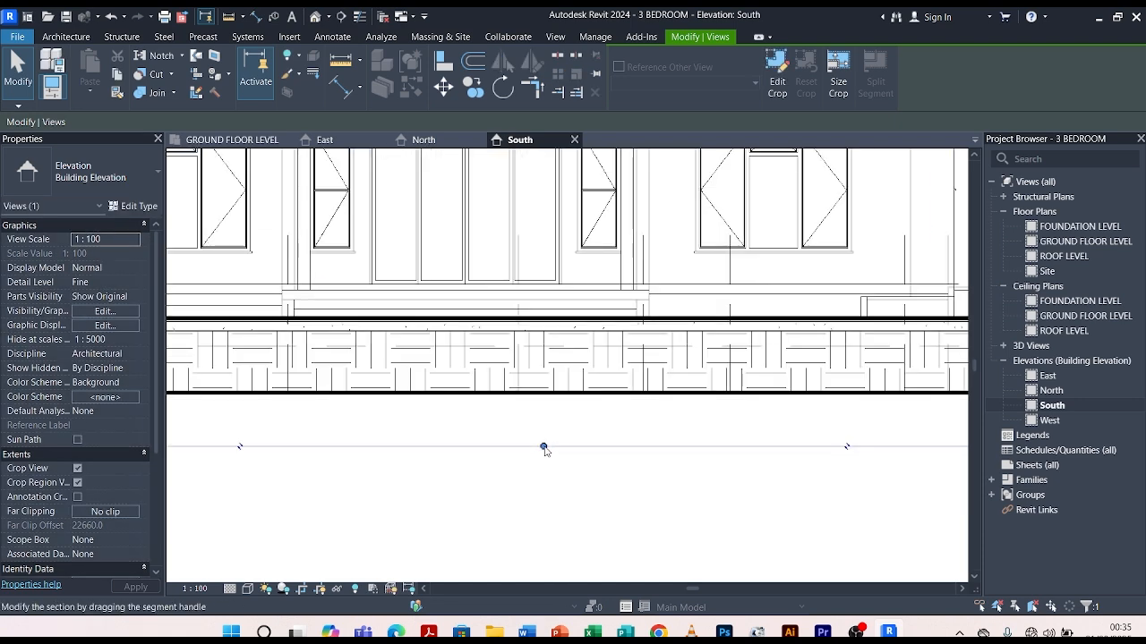
pyautogui.click(545, 446)
pyautogui.click(543, 392)
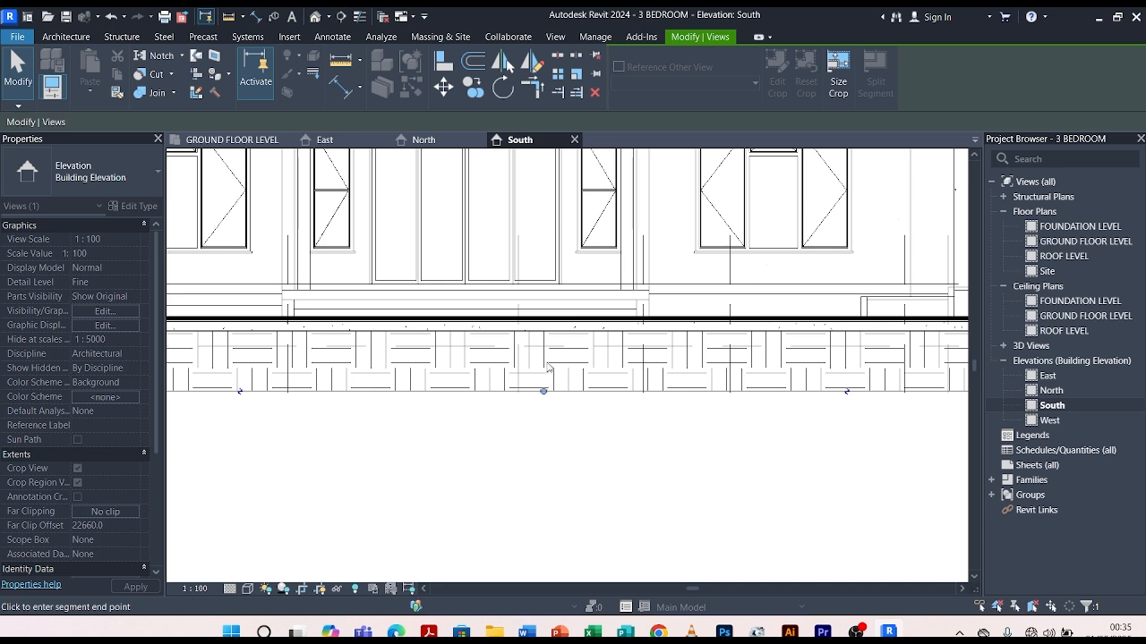
pyautogui.moveTo(548, 357); pyautogui.dragTo(548, 353)
pyautogui.scroll(-3, 595, 432)
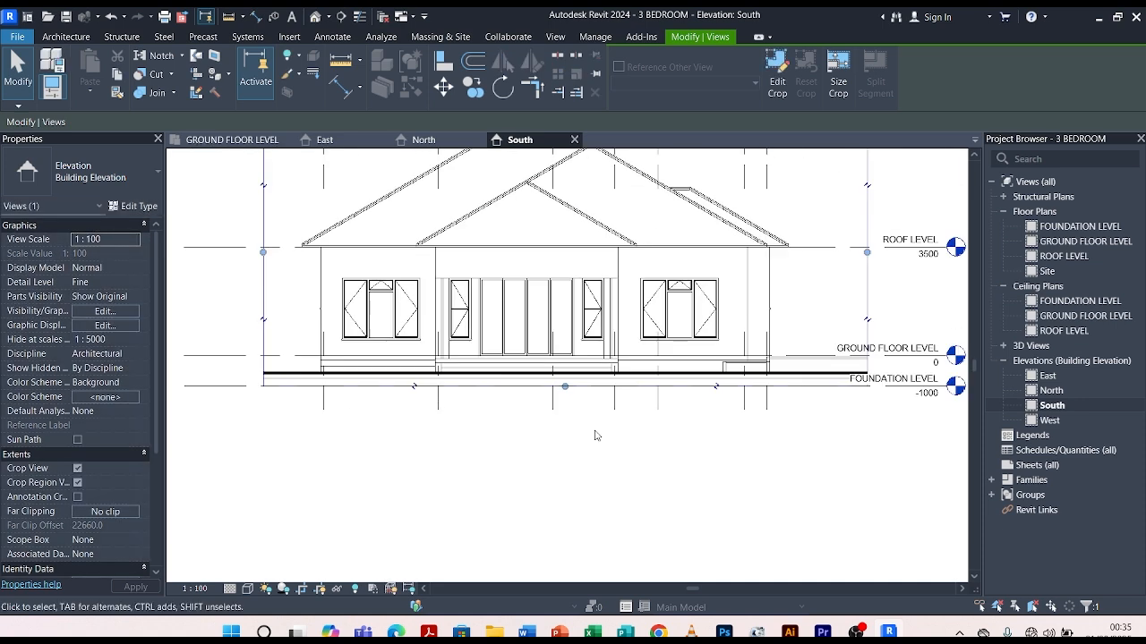
# Bring the right crop edge closer to the house and hide the crop region.
pyautogui.scroll(3, 756, 331)
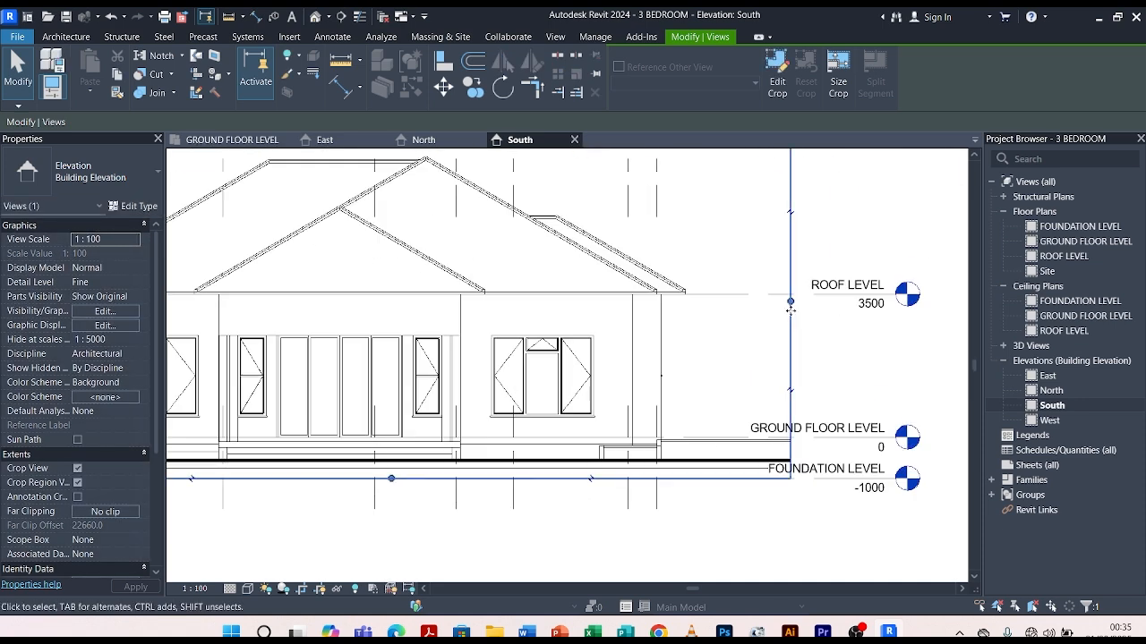
pyautogui.moveTo(790, 301); pyautogui.dragTo(760, 305)
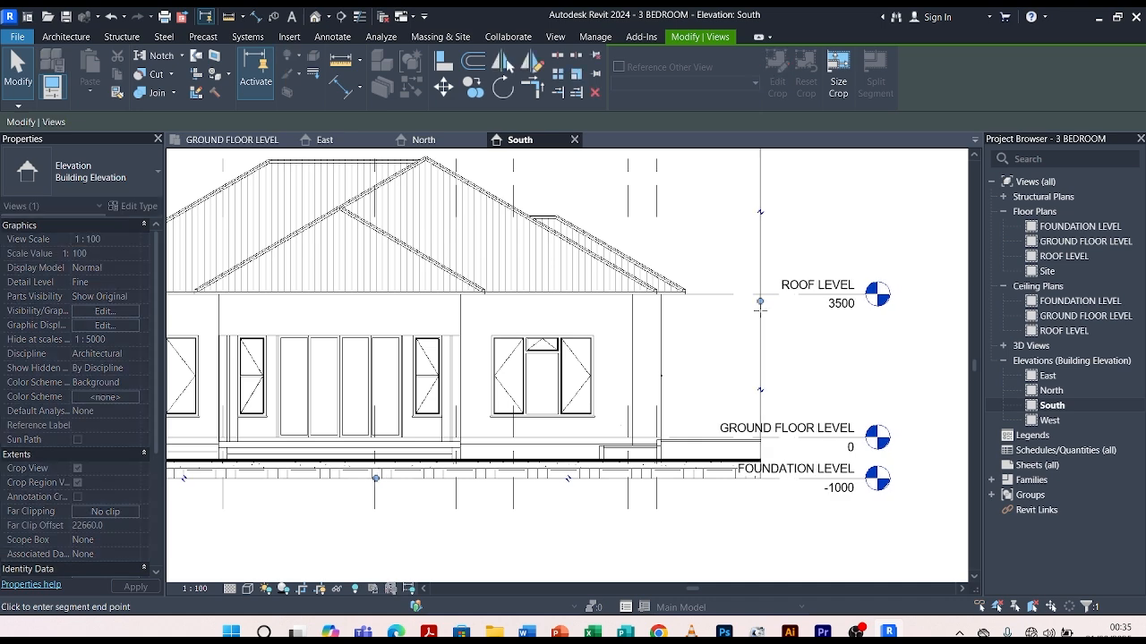
pyautogui.scroll(-4, 660, 408)
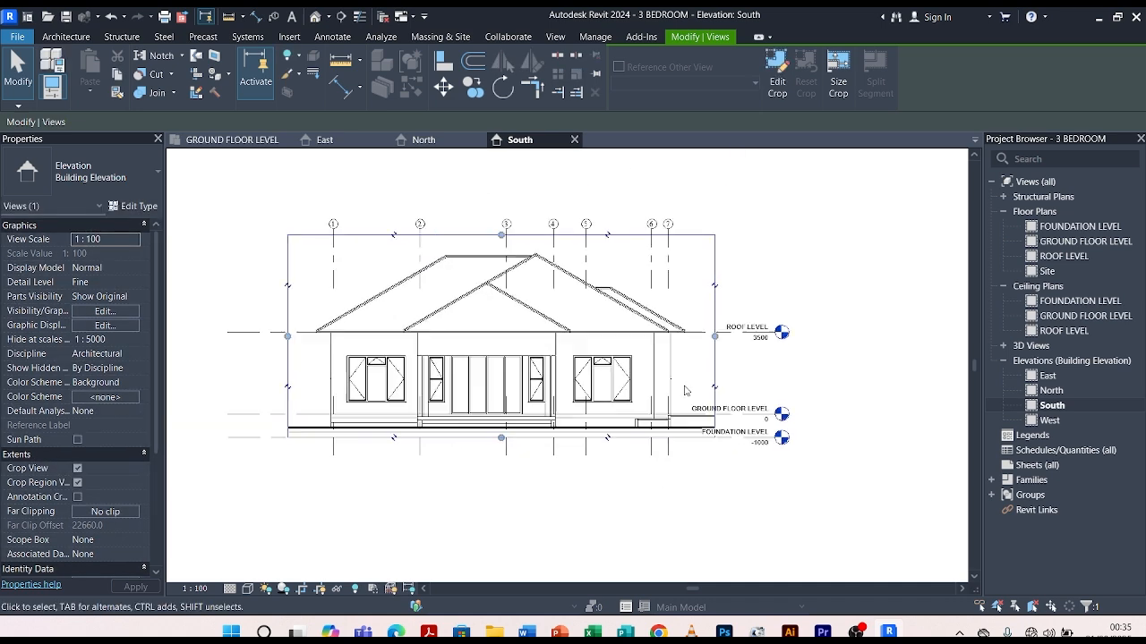
pyautogui.click(320, 588)
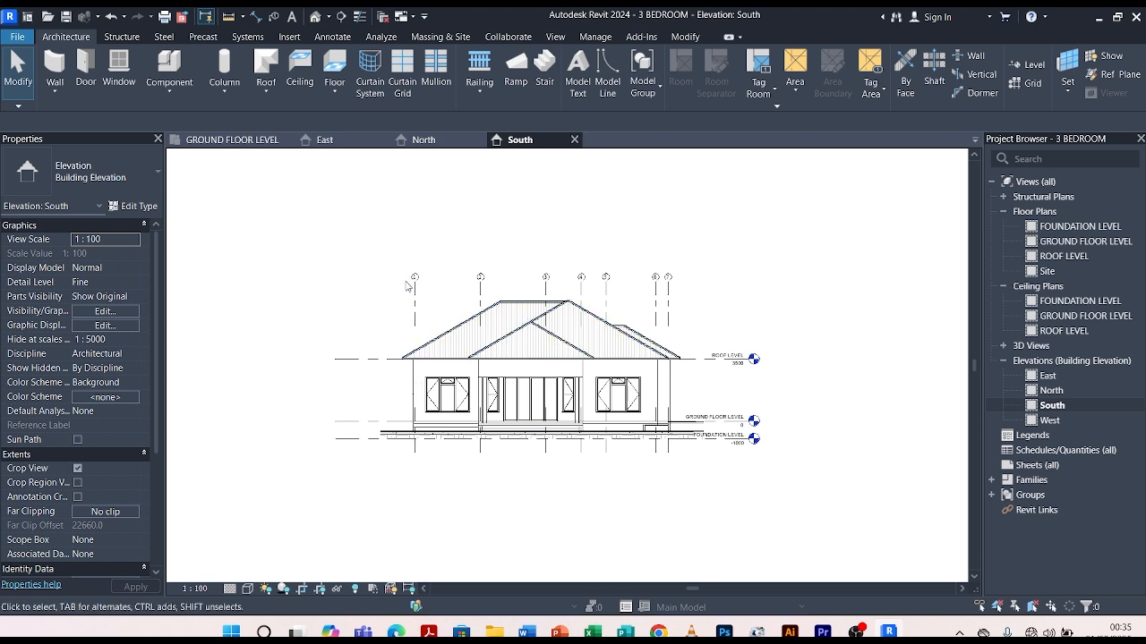
# Using the north elevation's level dim style, dimension the foundation, ground floor and roof levels left of the house in the south elevation.
pyautogui.click(439, 146)
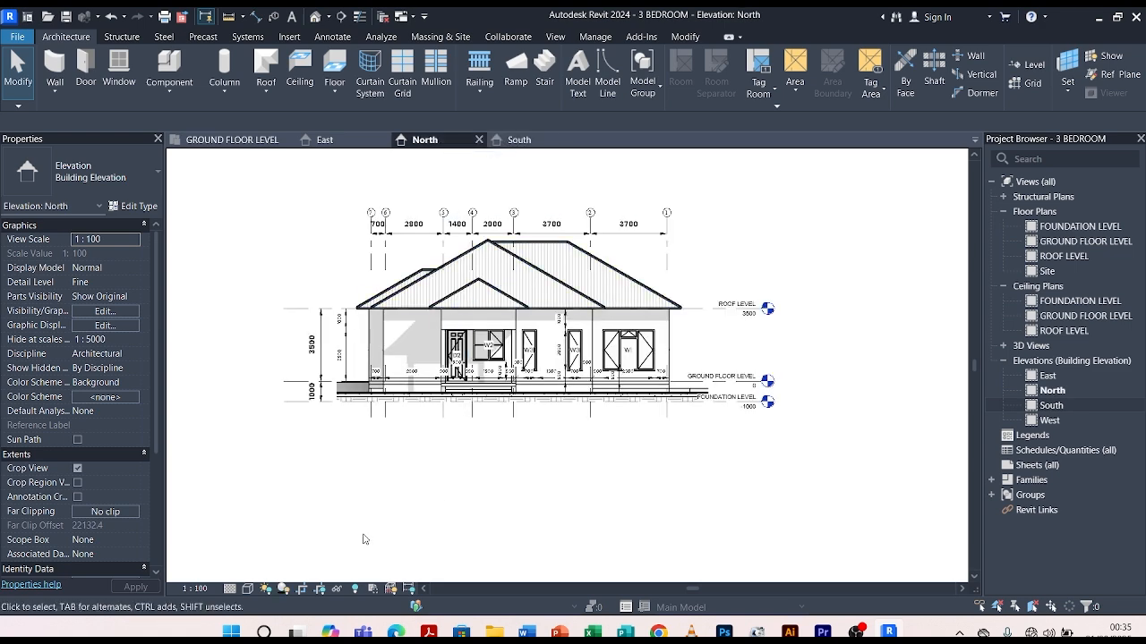
pyautogui.scroll(4, 320, 353)
pyautogui.click(322, 347)
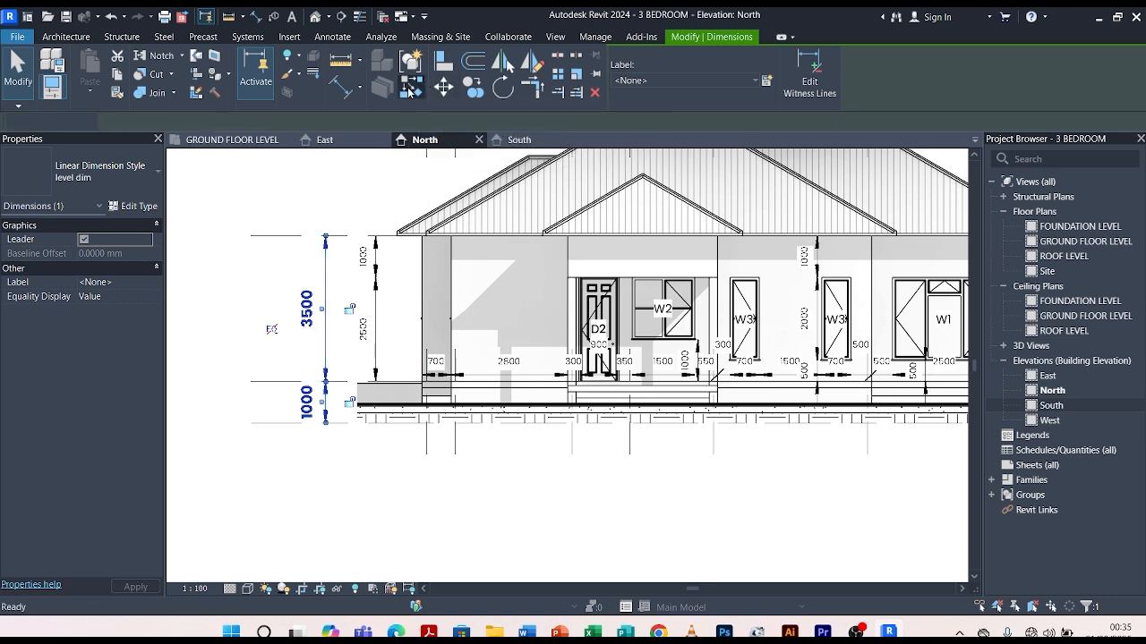
pyautogui.press('d')
pyautogui.press('i')
pyautogui.click(532, 141)
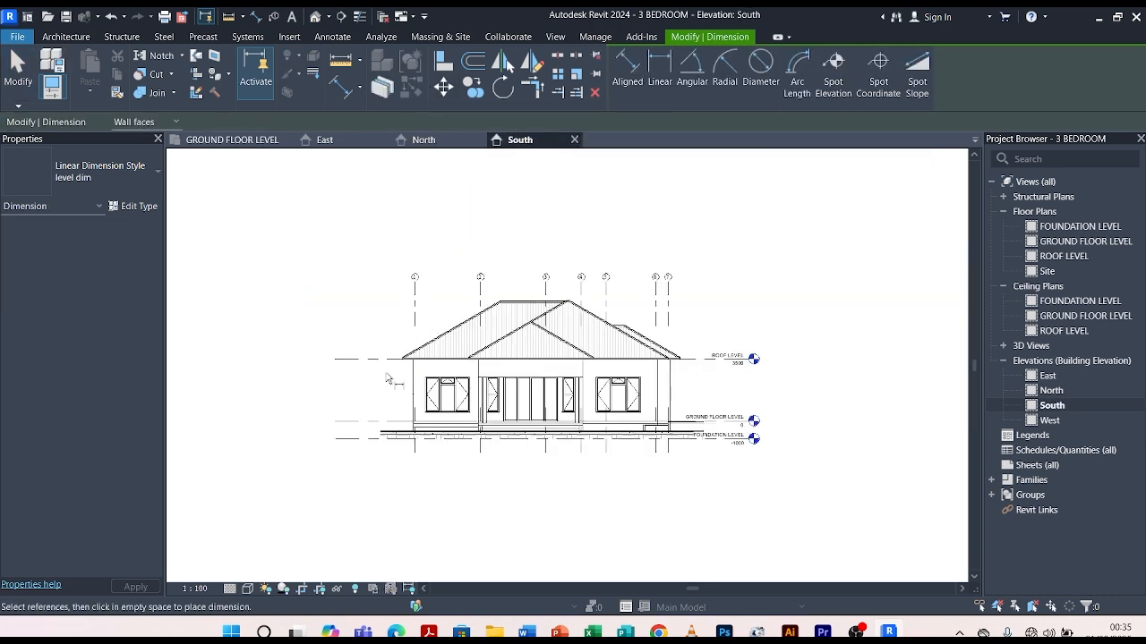
pyautogui.scroll(4, 341, 448)
pyautogui.click(341, 437)
pyautogui.click(349, 395)
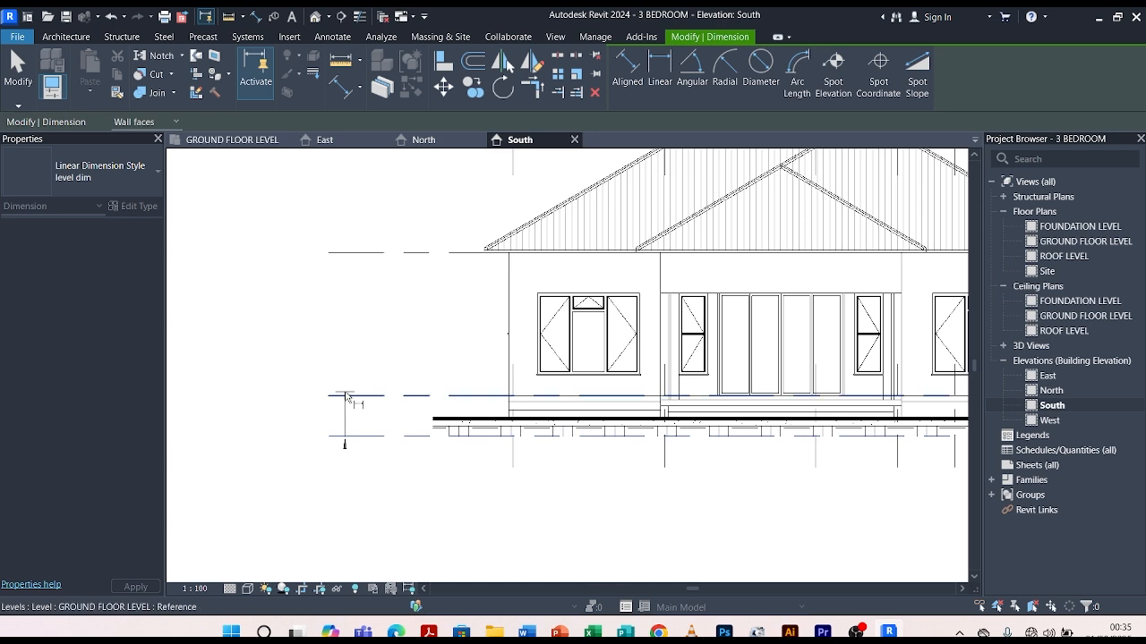
pyautogui.click(356, 253)
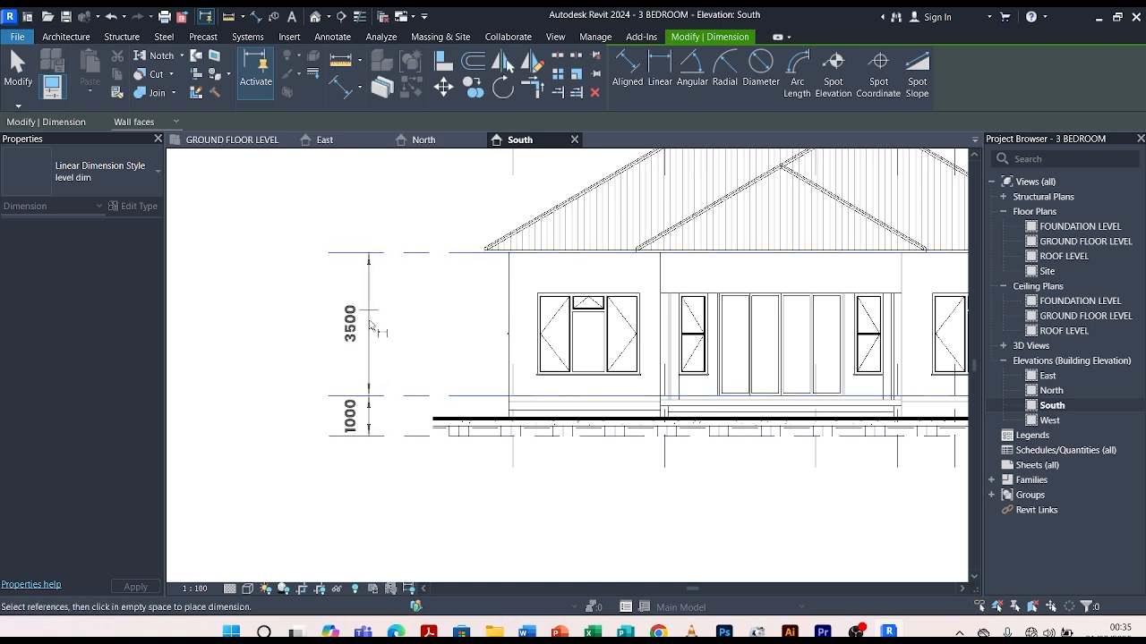
pyautogui.scroll(2, 355, 338)
pyautogui.click(404, 347)
pyautogui.scroll(-4, 447, 312)
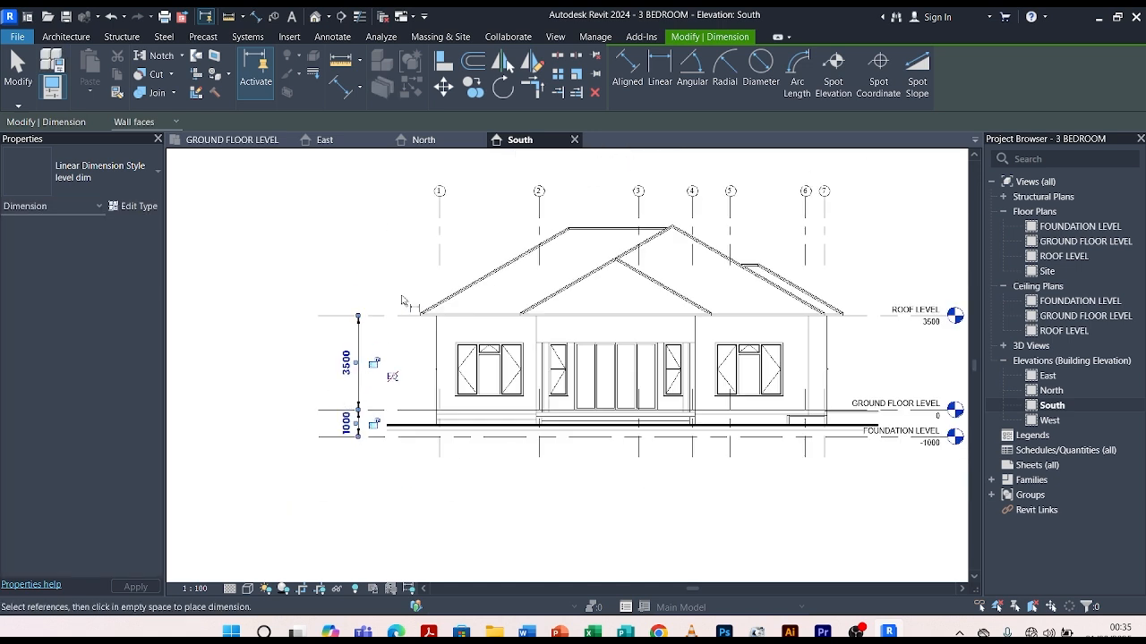
# Dimension grids 1 through 7 in one continuous string between the grid bubbles and the roof of the south elevation.
pyautogui.click(434, 234)
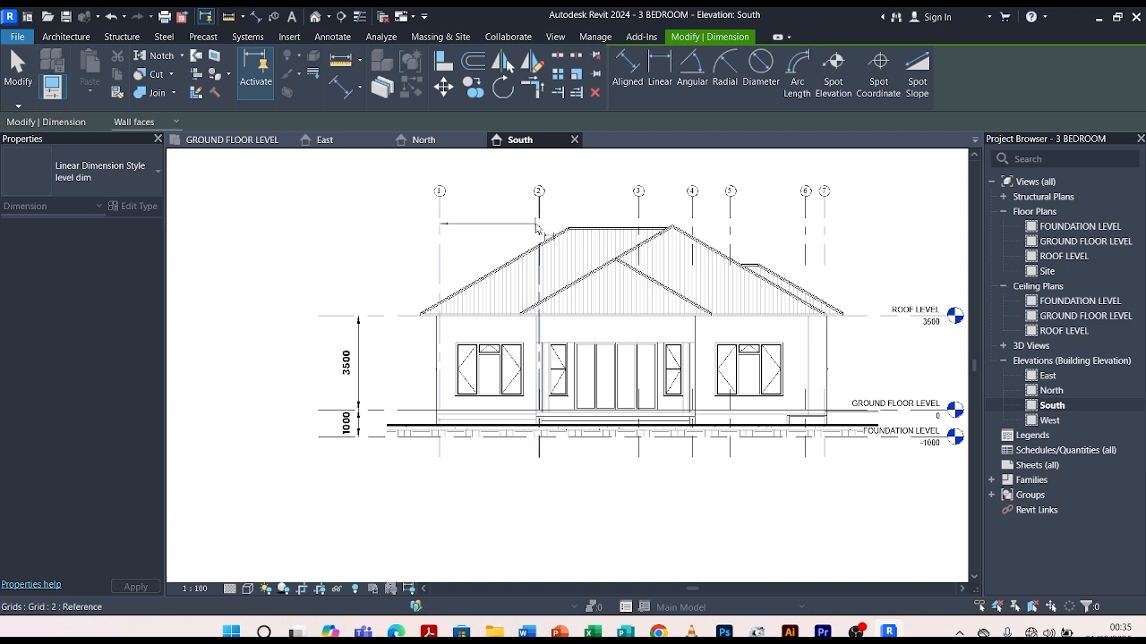
pyautogui.click(538, 213)
pyautogui.click(637, 211)
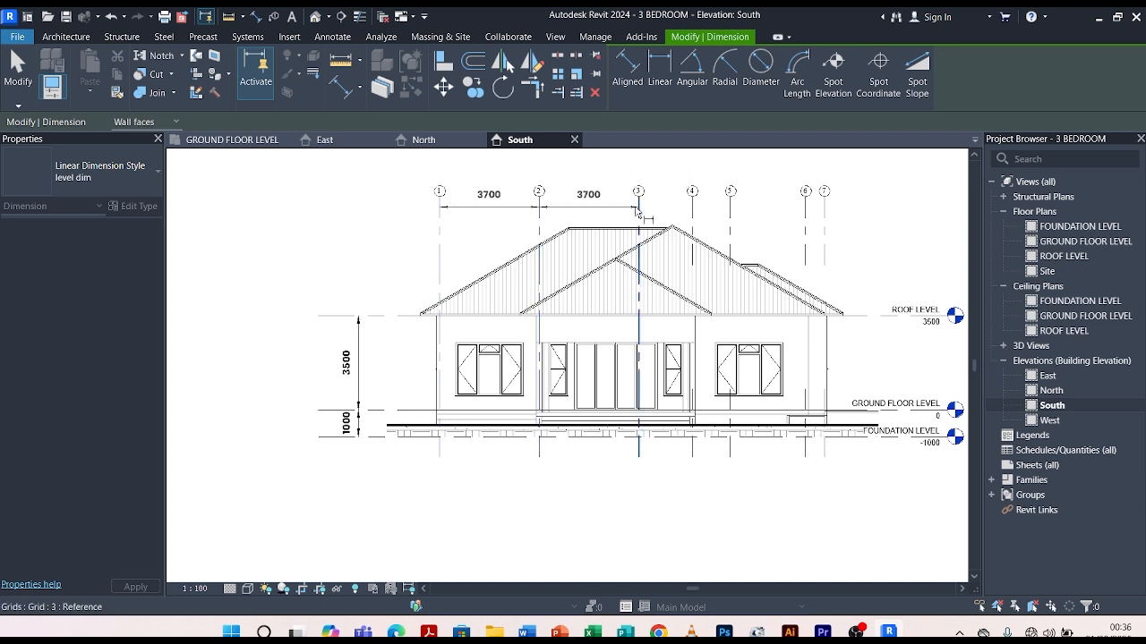
pyautogui.click(692, 213)
pyautogui.click(729, 214)
pyautogui.click(804, 215)
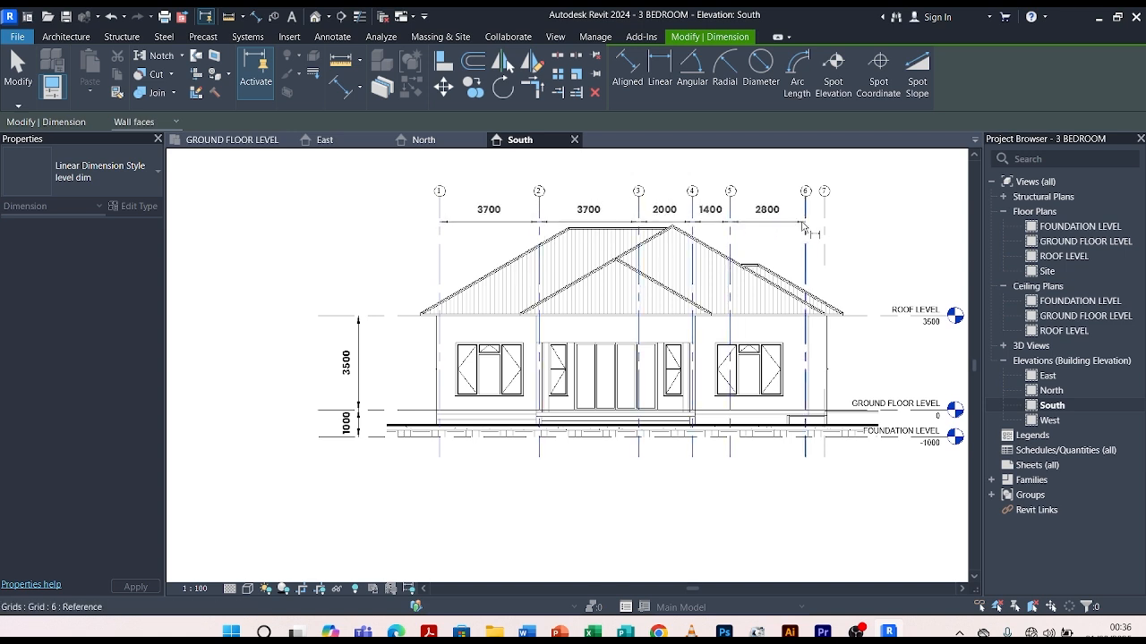
pyautogui.click(823, 214)
pyautogui.scroll(2, 742, 224)
pyautogui.click(762, 227)
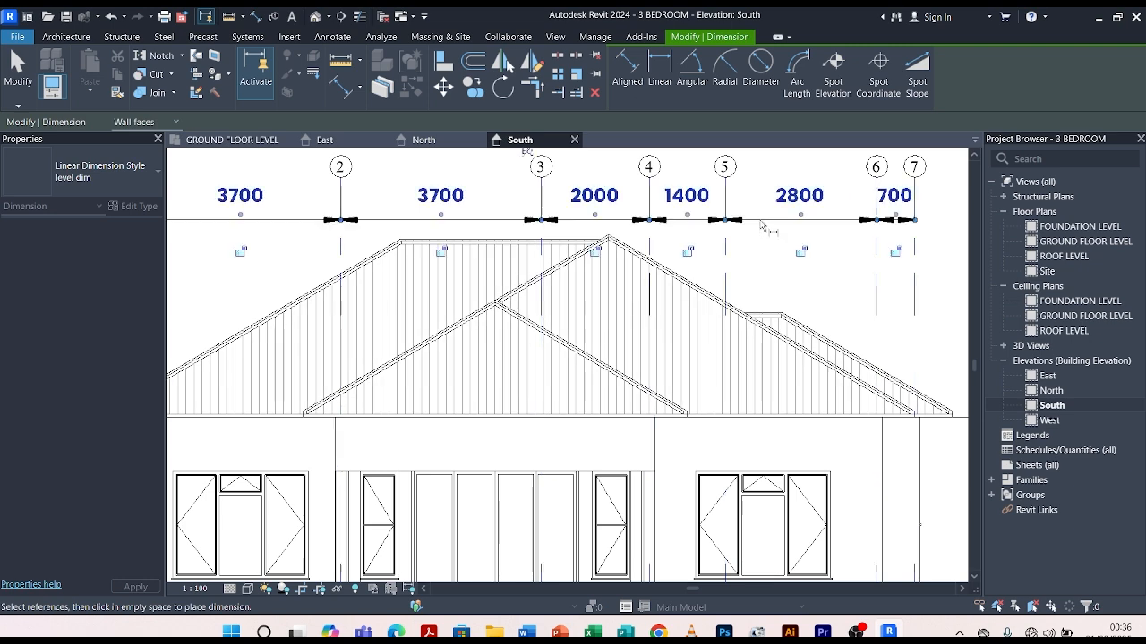
pyautogui.scroll(-4, 721, 253)
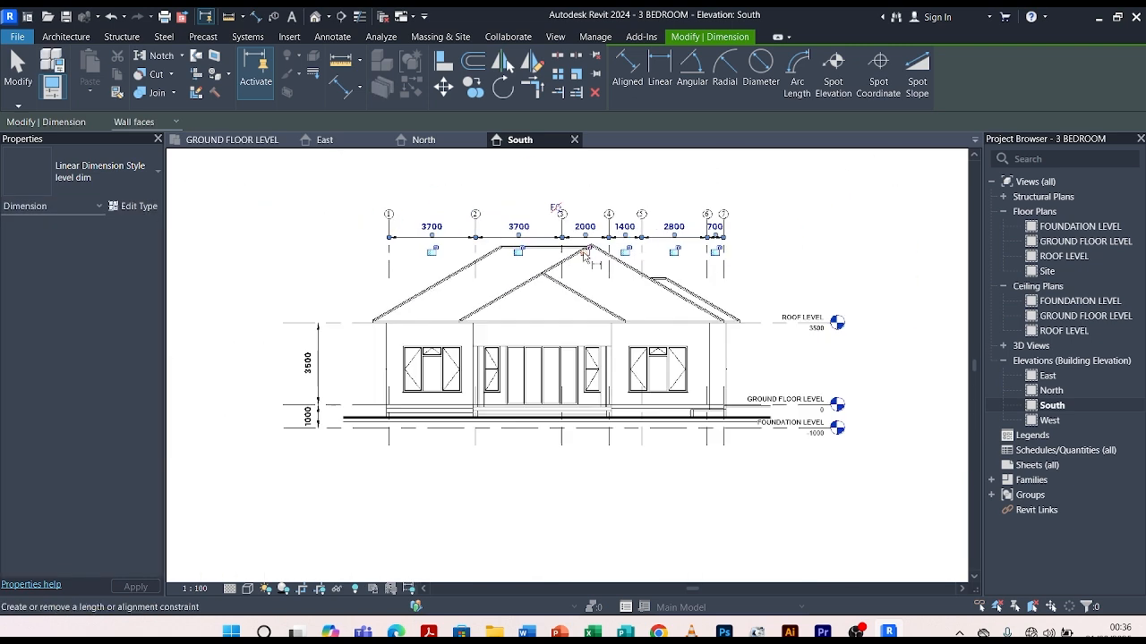
# Start a new dimension in the south elevation using the DIM style of the north elevation's vertical window-height dimension.
pyautogui.click(422, 140)
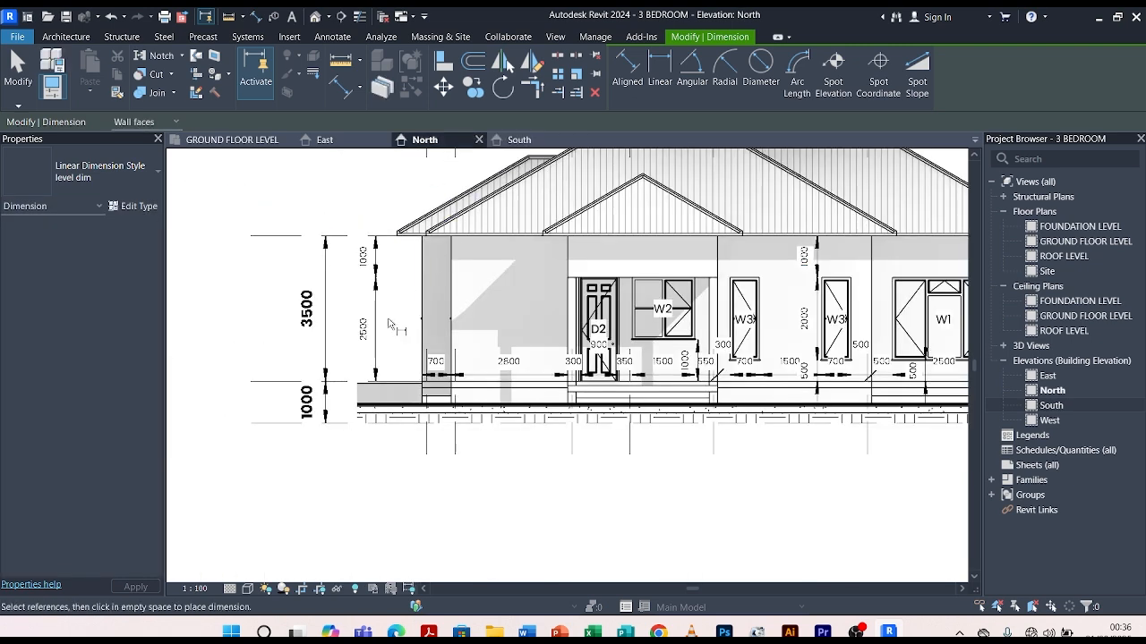
pyautogui.press('Escape')
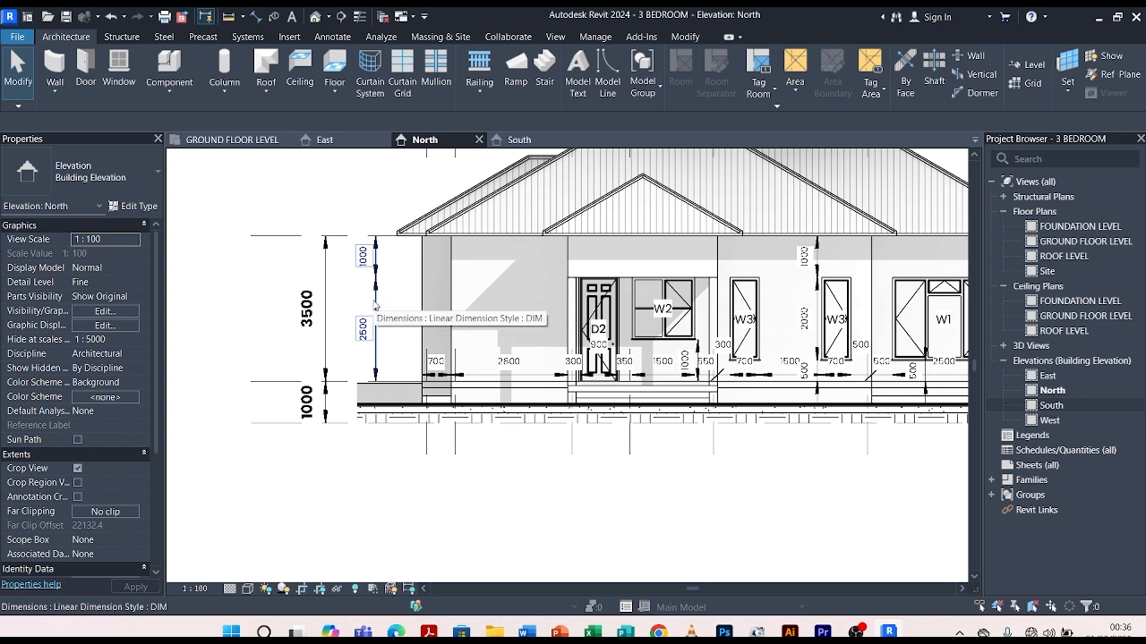
pyautogui.click(375, 307)
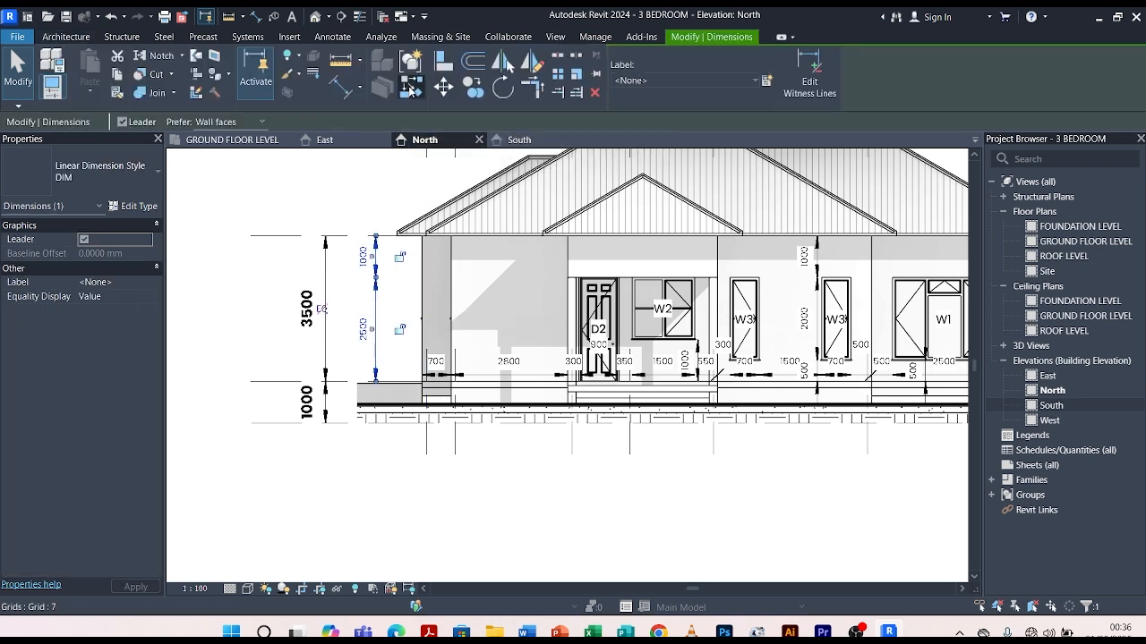
pyautogui.click(410, 87)
pyautogui.click(525, 143)
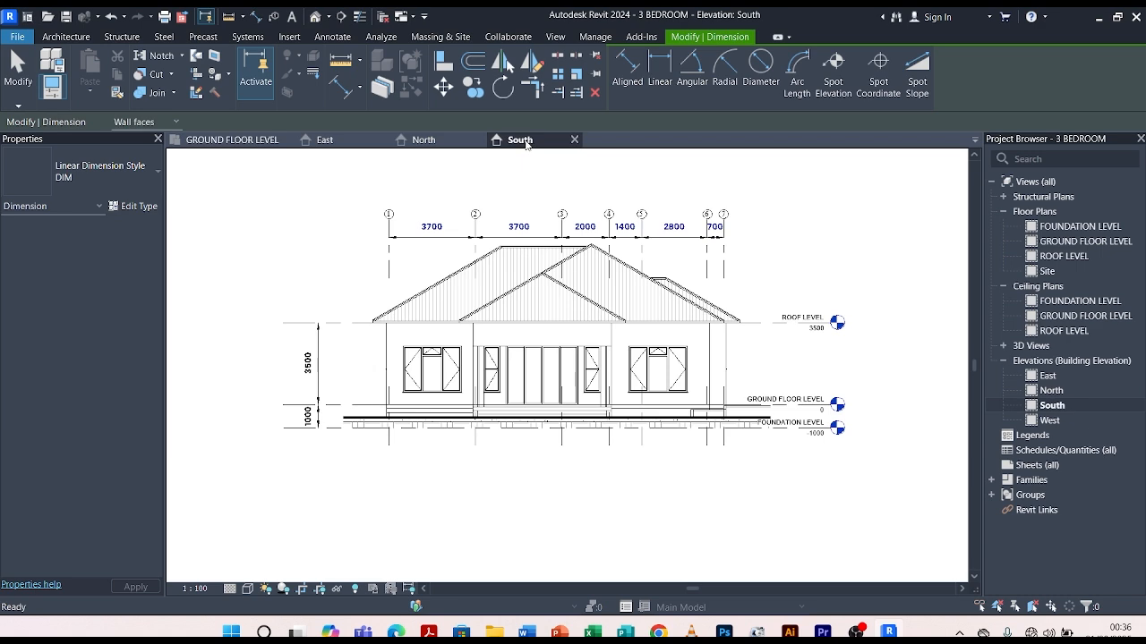
# Dimension the wall edges, windows and sliding door across the south facade in one continuous horizontal string just below the roof.
pyautogui.scroll(3, 402, 384)
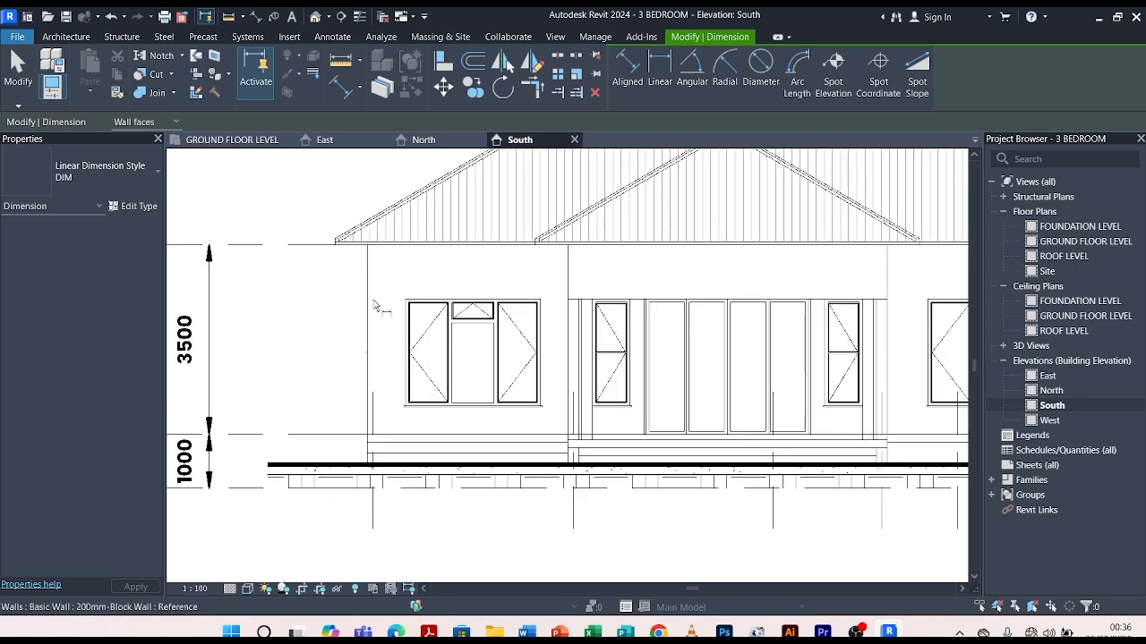
pyautogui.click(375, 306)
pyautogui.scroll(2, 398, 300)
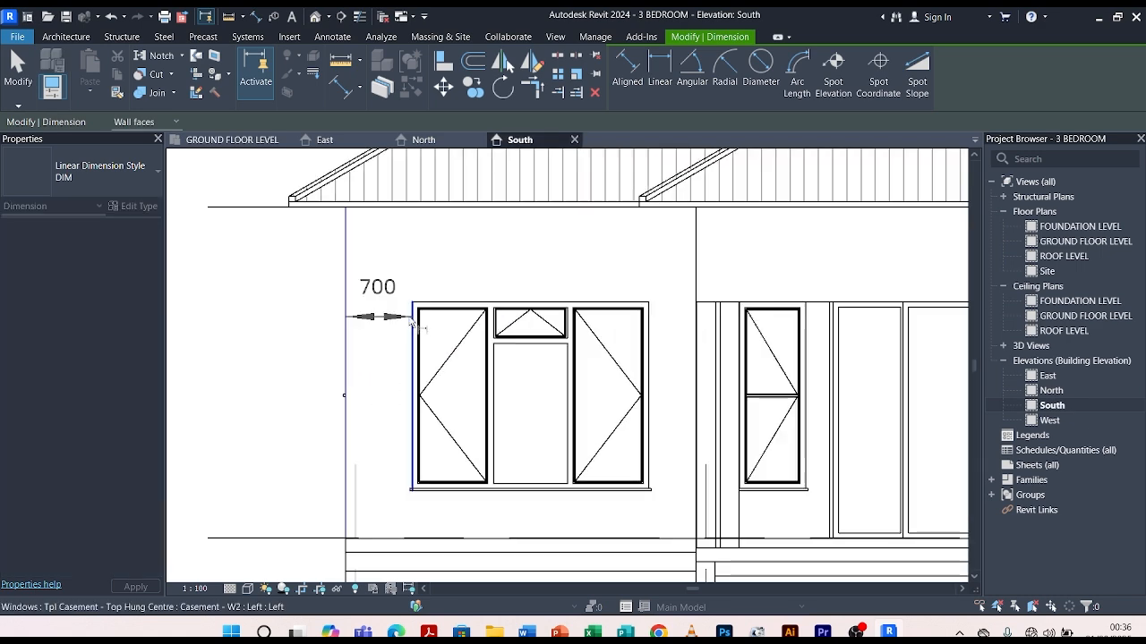
pyautogui.click(413, 323)
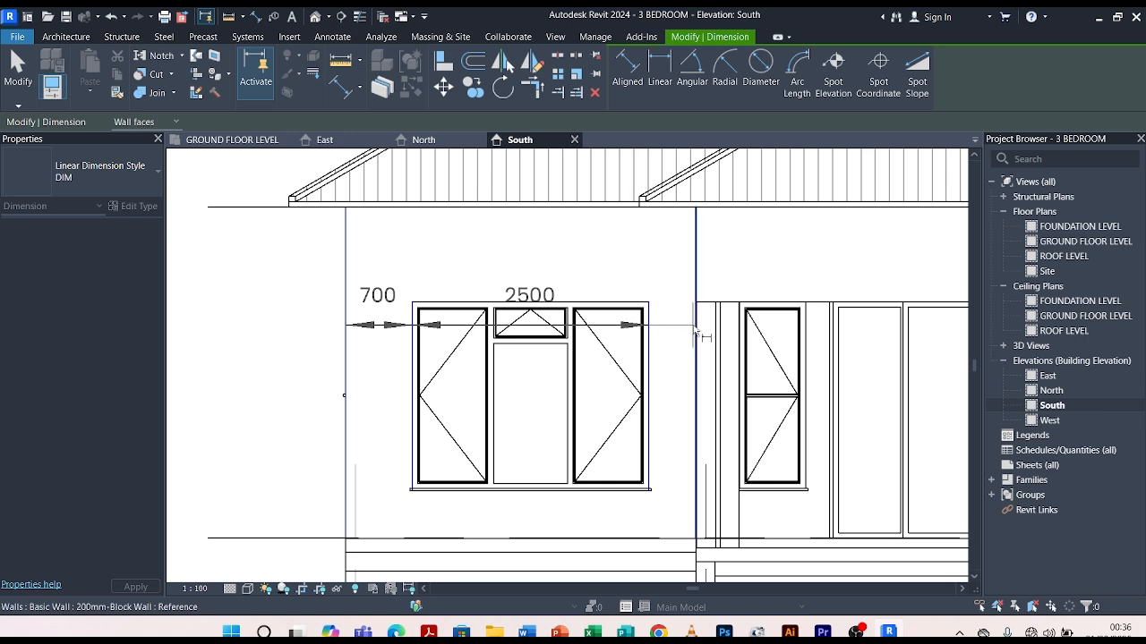
pyautogui.click(694, 331)
pyautogui.scroll(-2, 632, 330)
pyautogui.scroll(3, 707, 329)
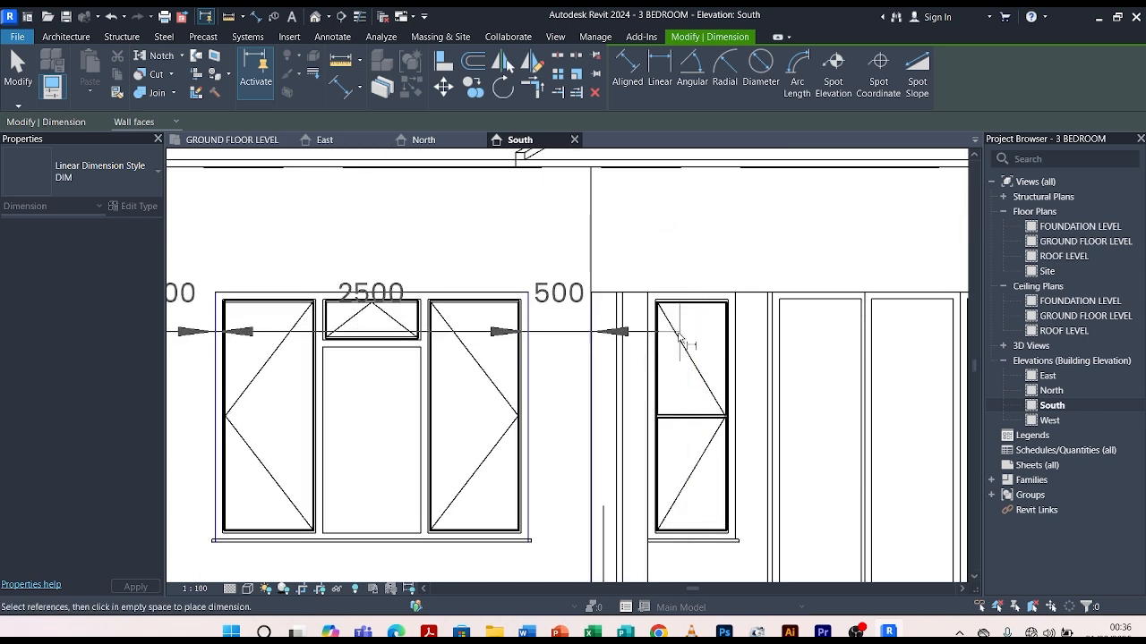
pyautogui.click(652, 346)
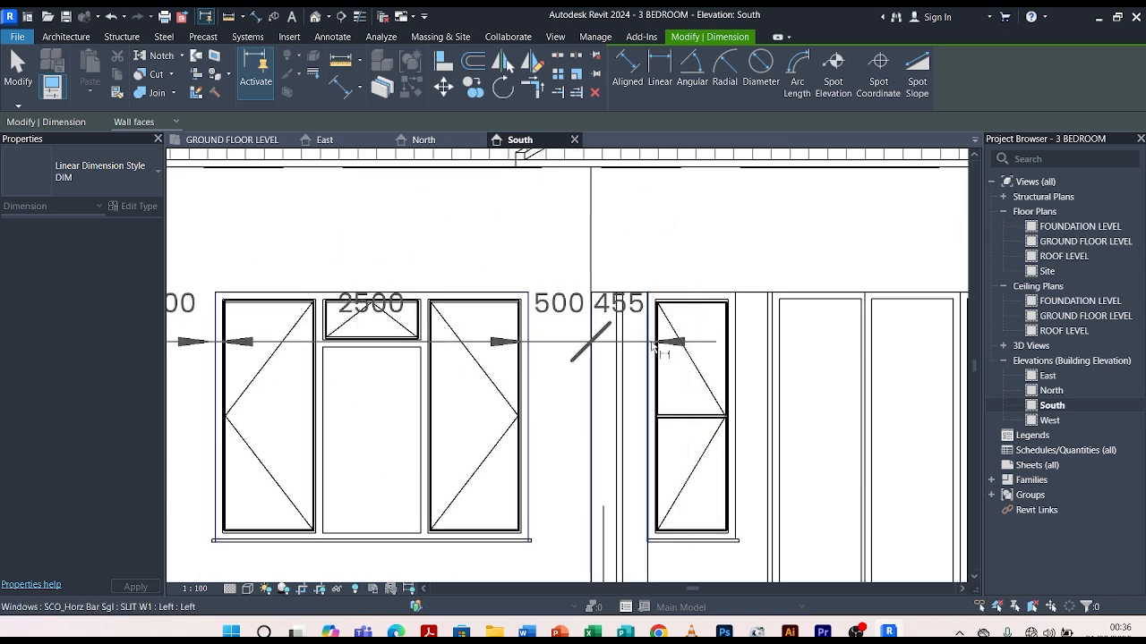
pyautogui.click(736, 346)
pyautogui.scroll(-3, 670, 269)
pyautogui.click(670, 281)
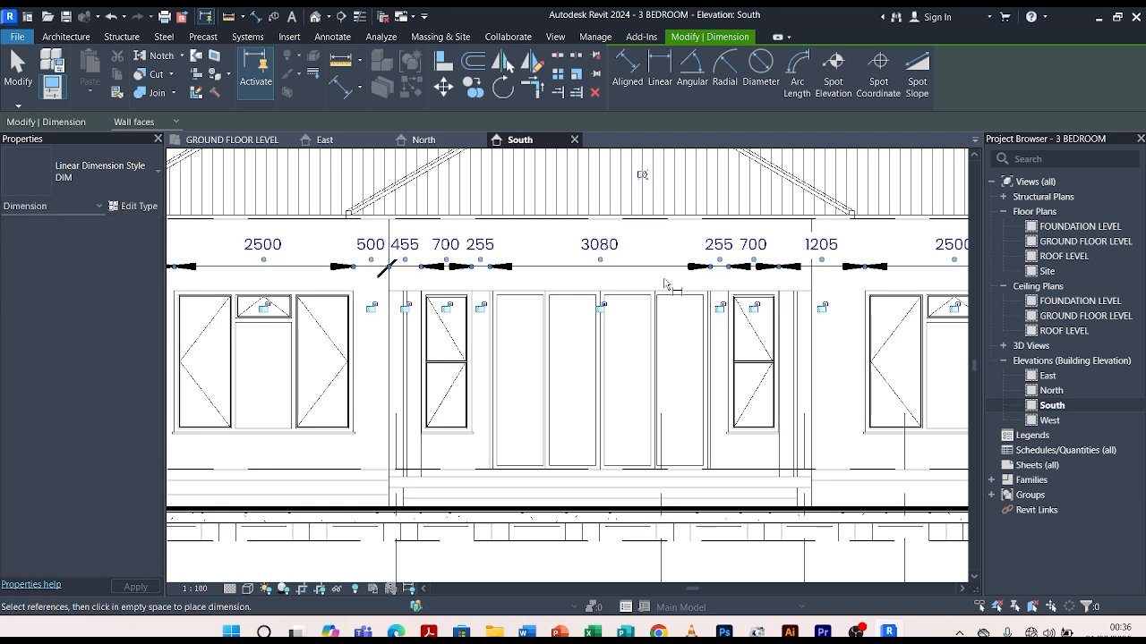
# Dimension from the ground floor level to the window head and roof level in one vertical string left of the house.
pyautogui.scroll(-2, 530, 308)
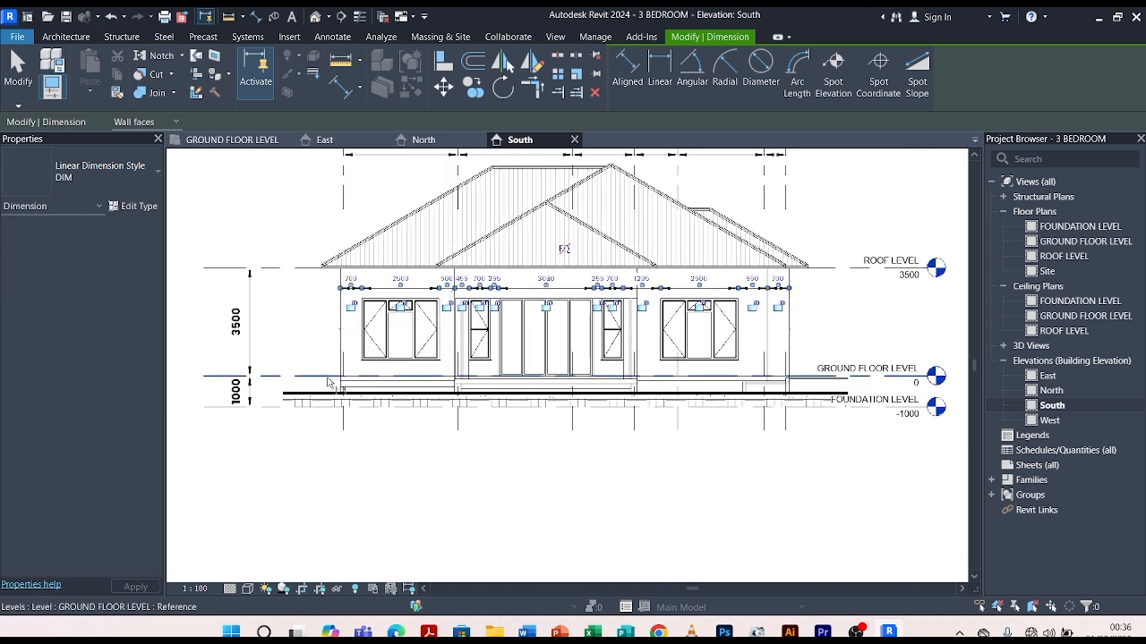
pyautogui.scroll(3, 327, 380)
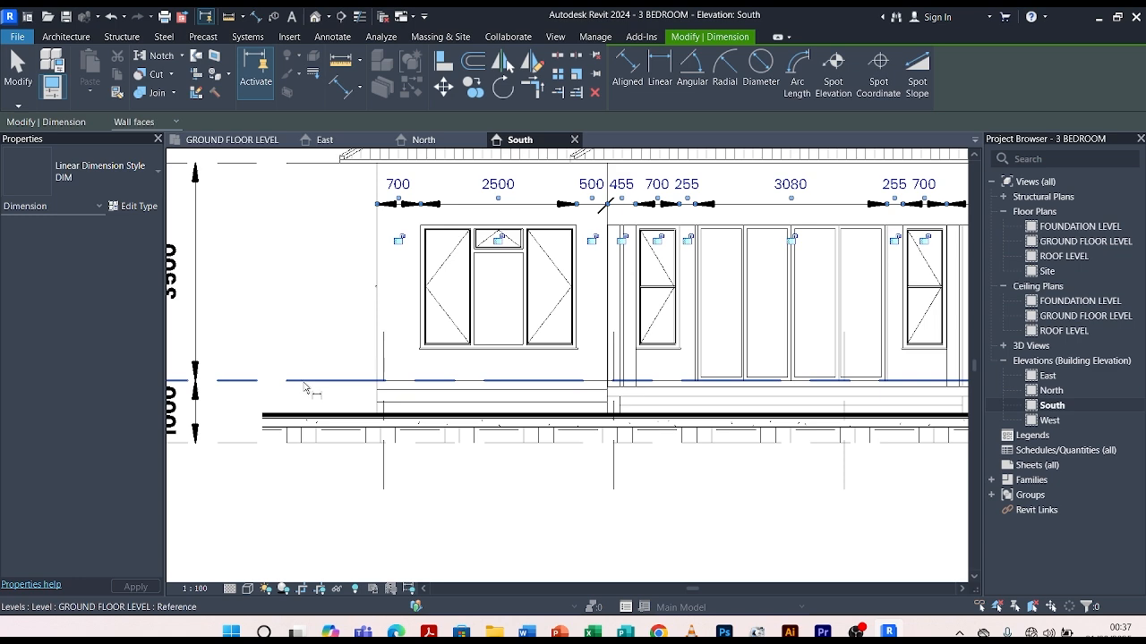
pyautogui.click(303, 382)
pyautogui.scroll(-3, 303, 390)
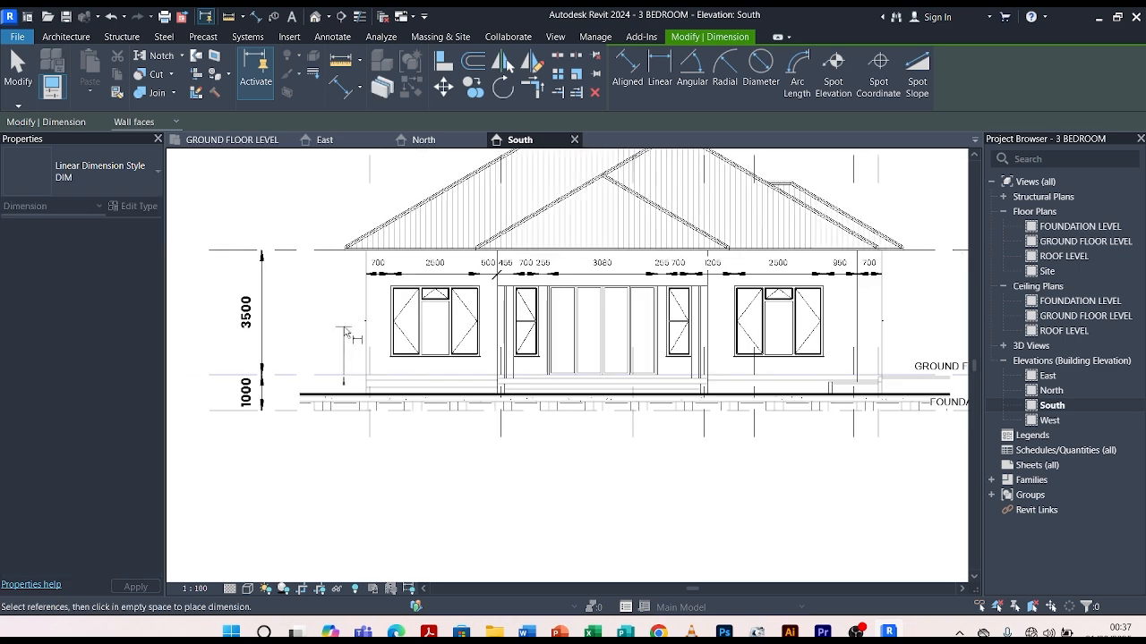
pyautogui.scroll(3, 346, 332)
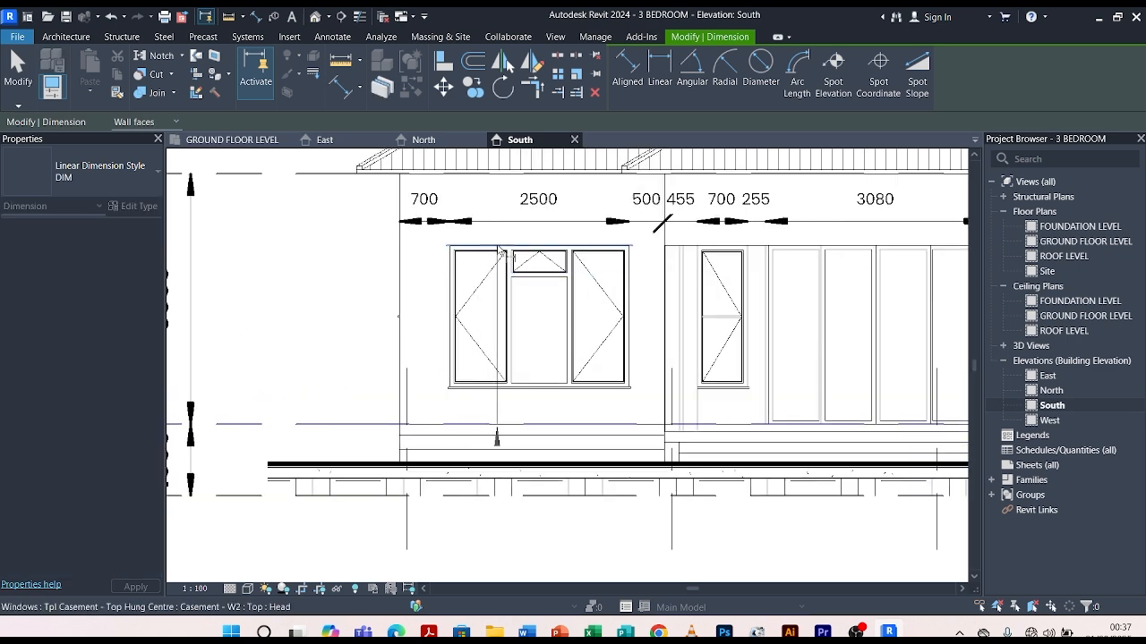
pyautogui.scroll(-2, 356, 328)
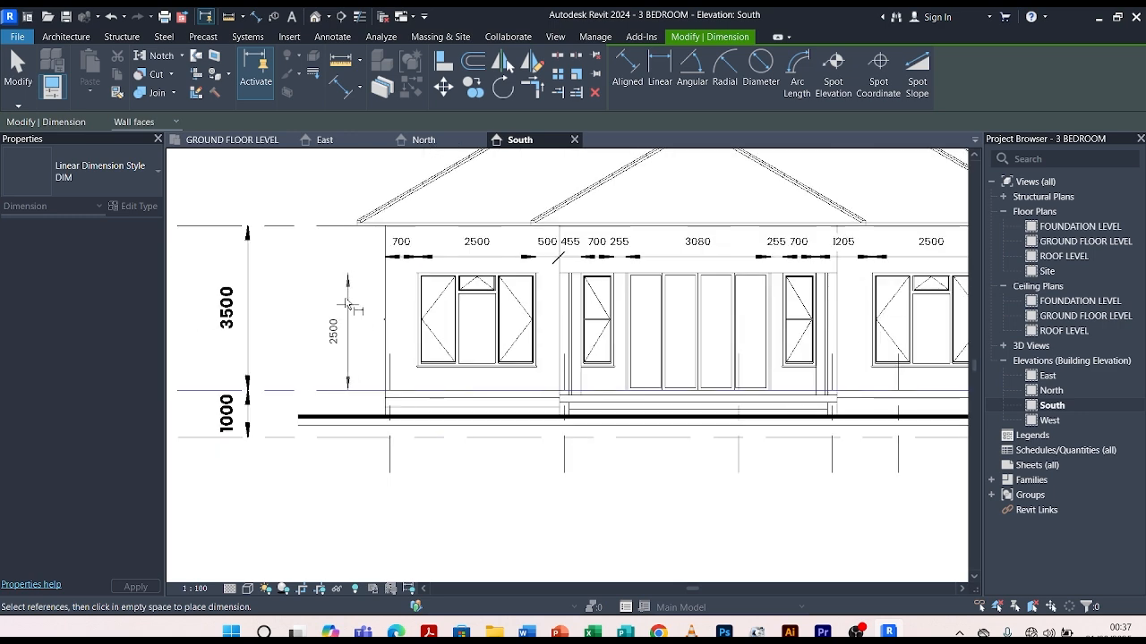
pyautogui.scroll(3, 329, 236)
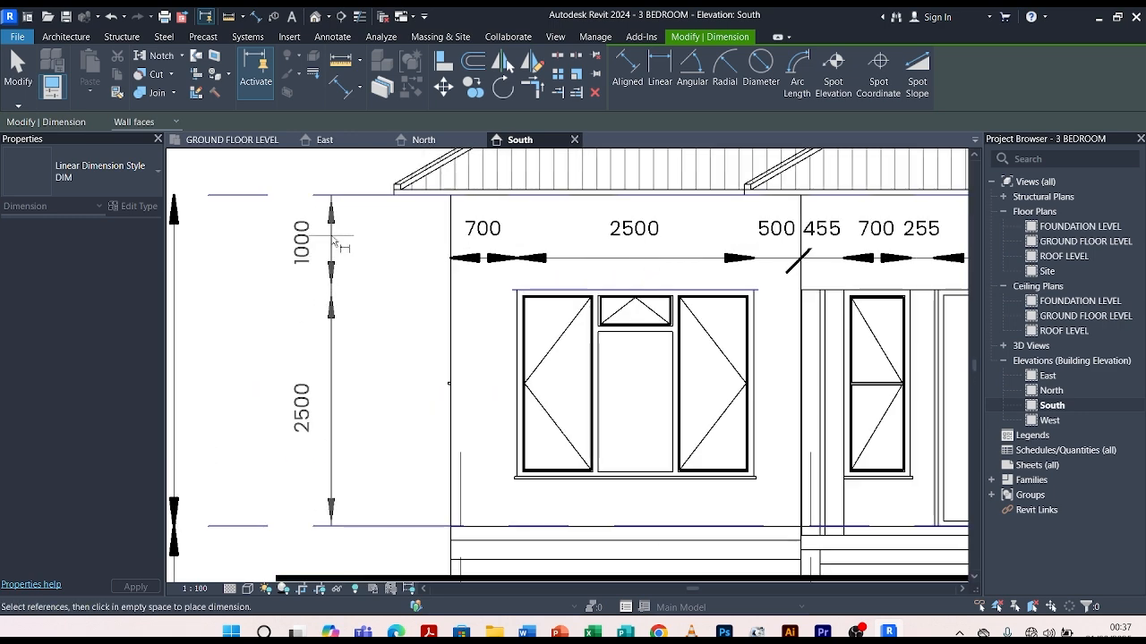
pyautogui.scroll(-5, 335, 242)
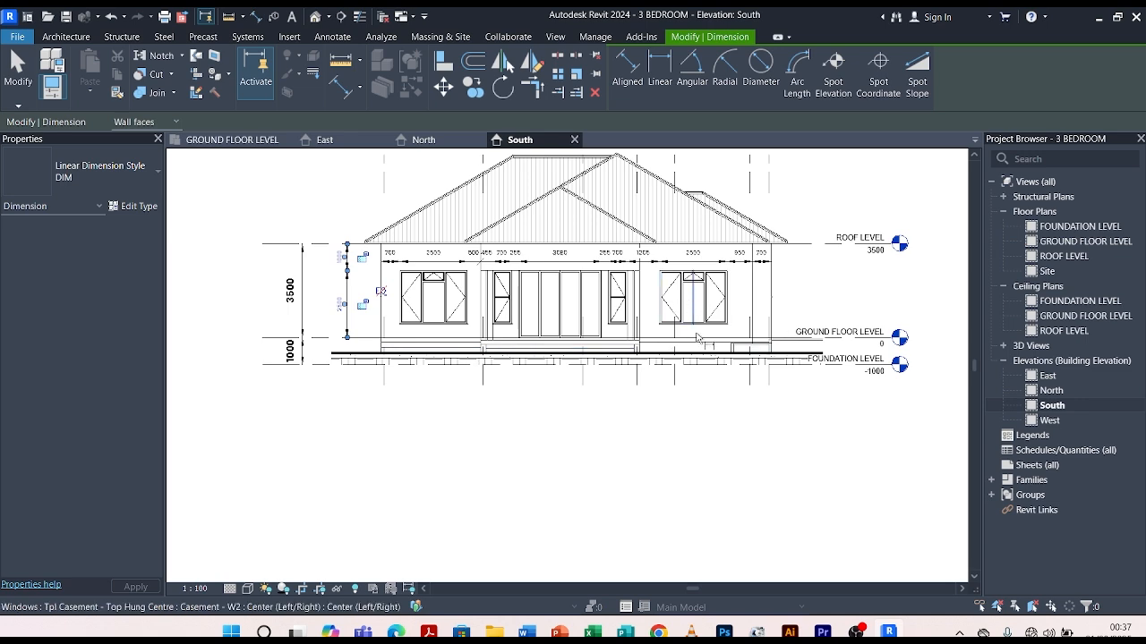
# Dimension the sill height of the right-hand casement window above the ground floor level.
pyautogui.scroll(5, 697, 344)
pyautogui.click(697, 350)
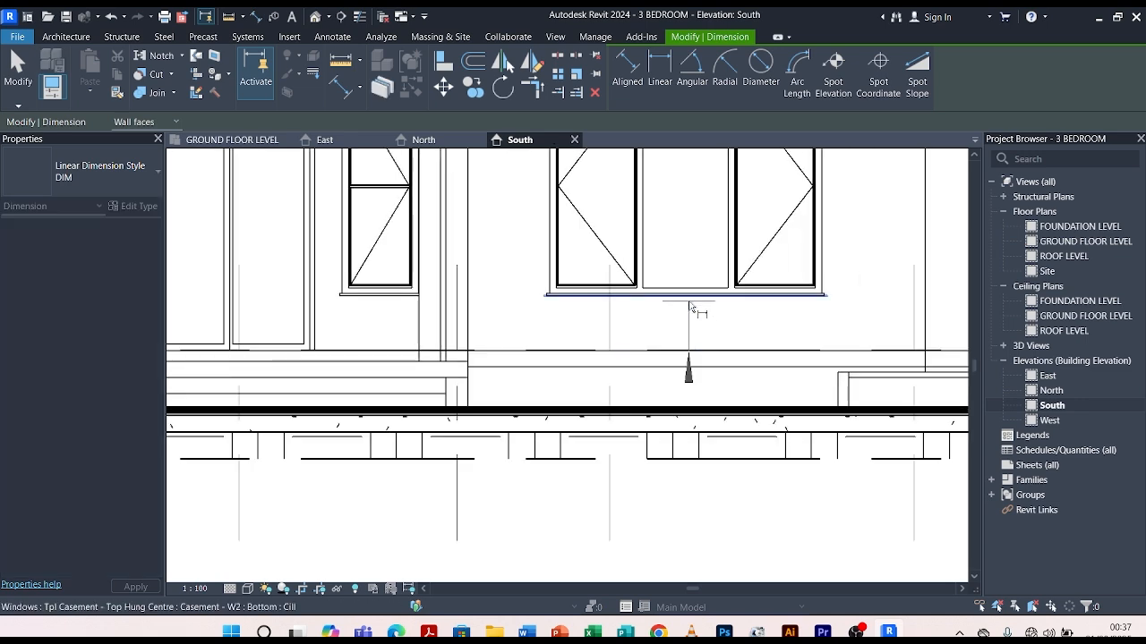
pyautogui.click(691, 306)
pyautogui.click(728, 334)
pyautogui.scroll(-3, 662, 324)
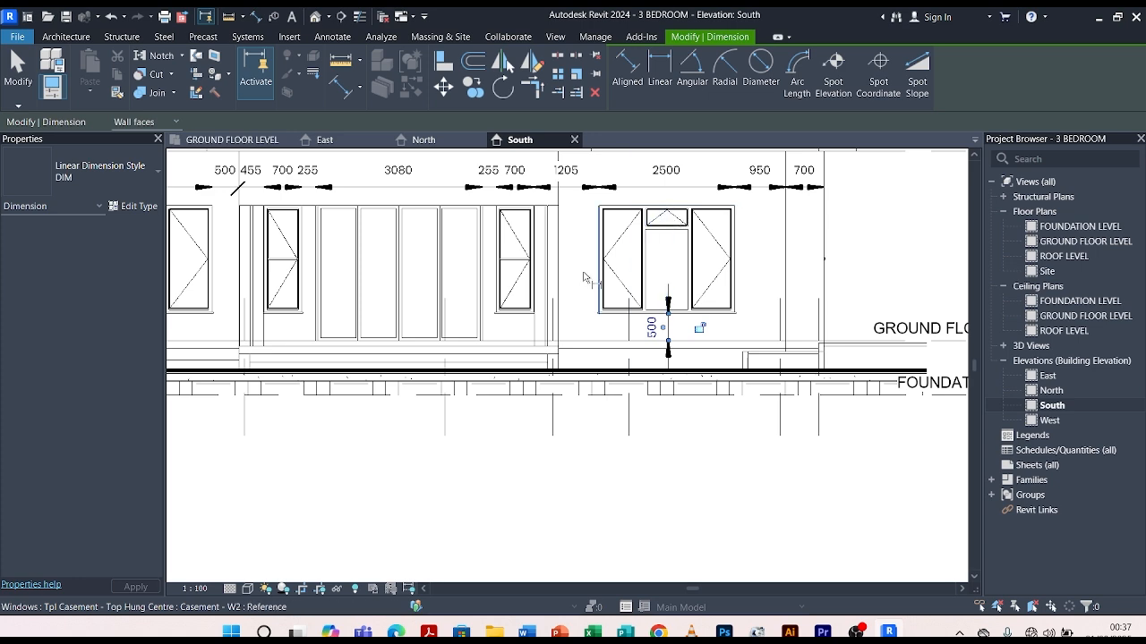
# Dimension the left casement window vertically from the ground floor level through its sill and head to the roof level, ending the dimension command.
pyautogui.scroll(-2, 636, 329)
pyautogui.scroll(3, 653, 324)
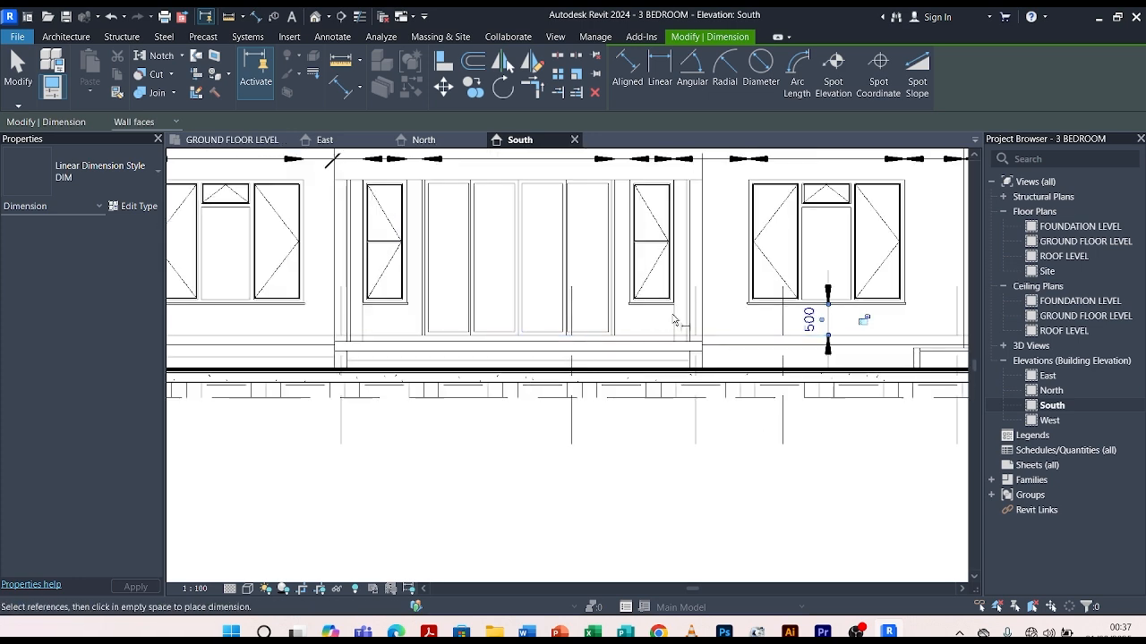
pyautogui.scroll(-2, 734, 309)
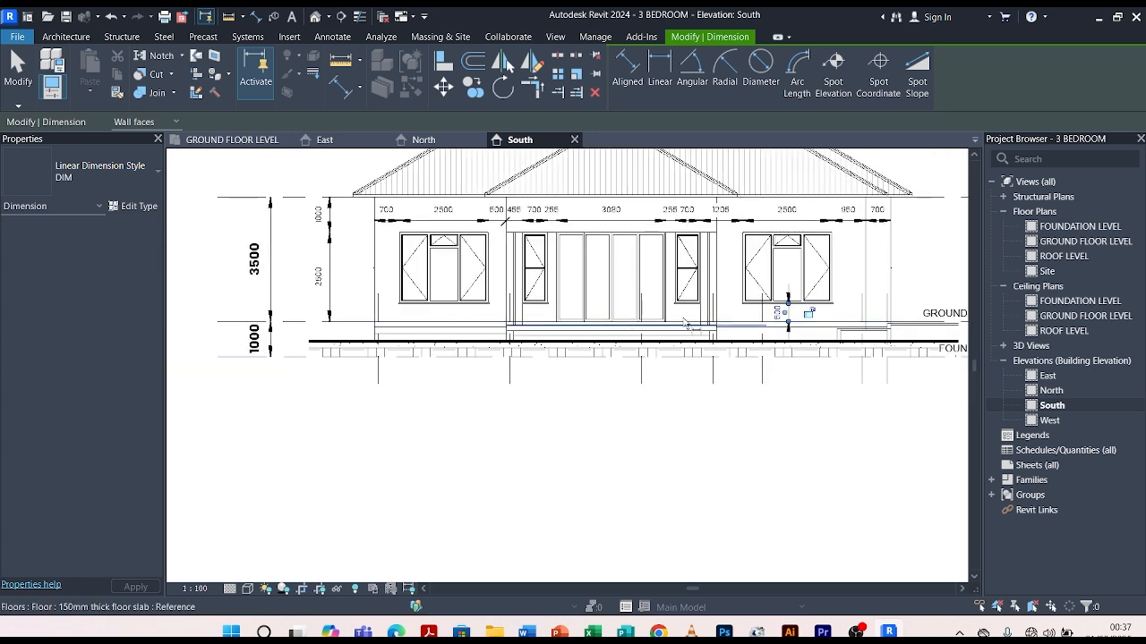
pyautogui.scroll(2, 410, 251)
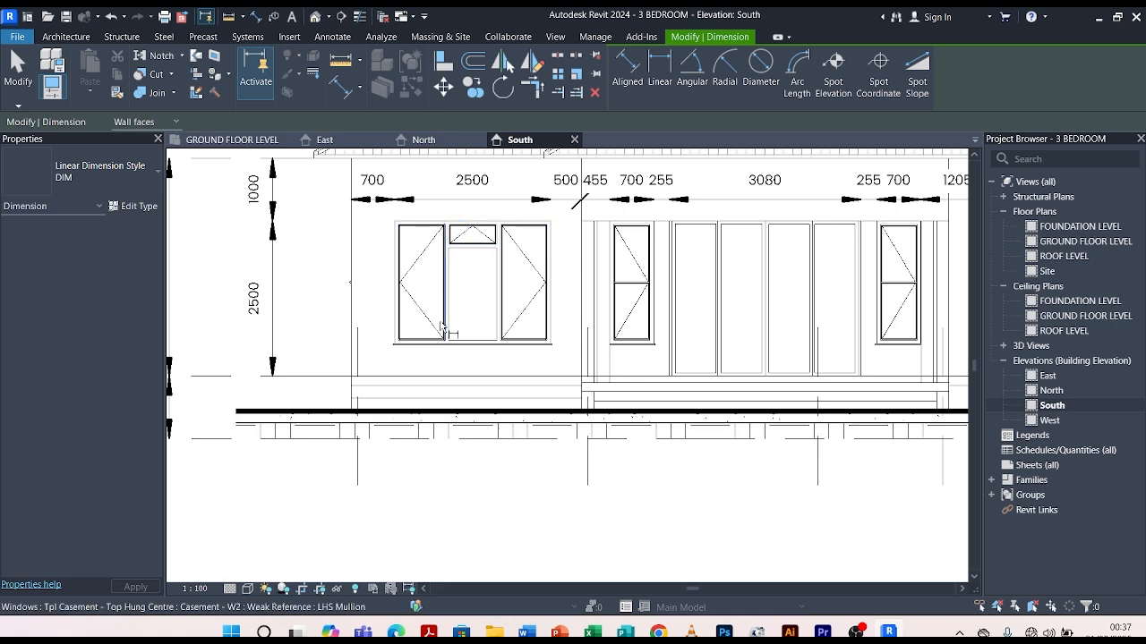
pyautogui.click(430, 377)
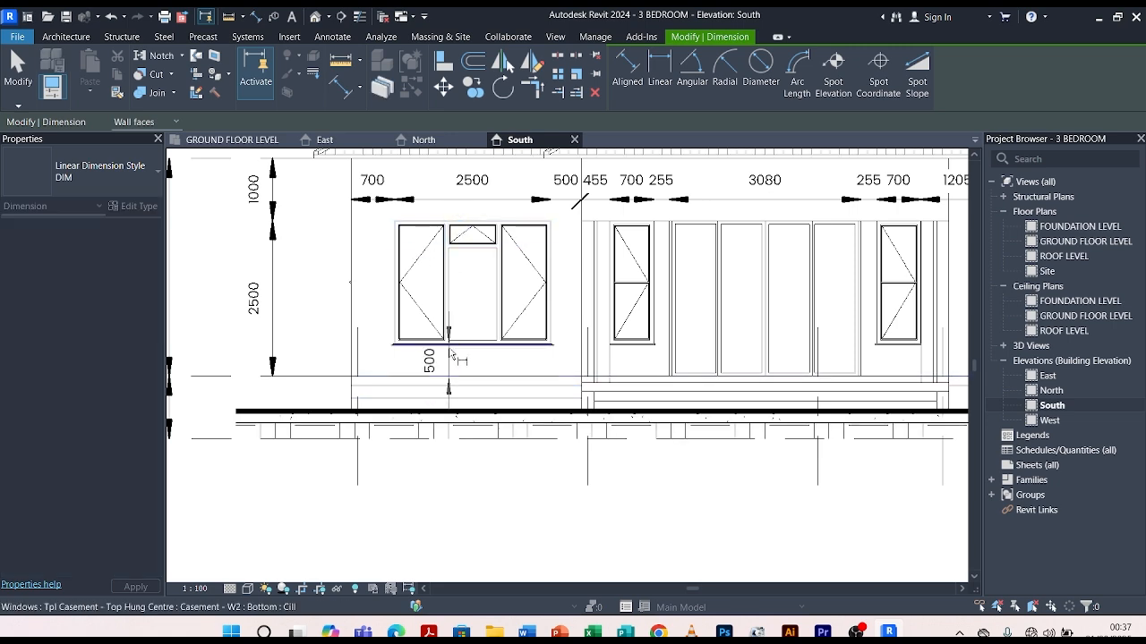
pyautogui.click(464, 225)
pyautogui.scroll(-1, 456, 215)
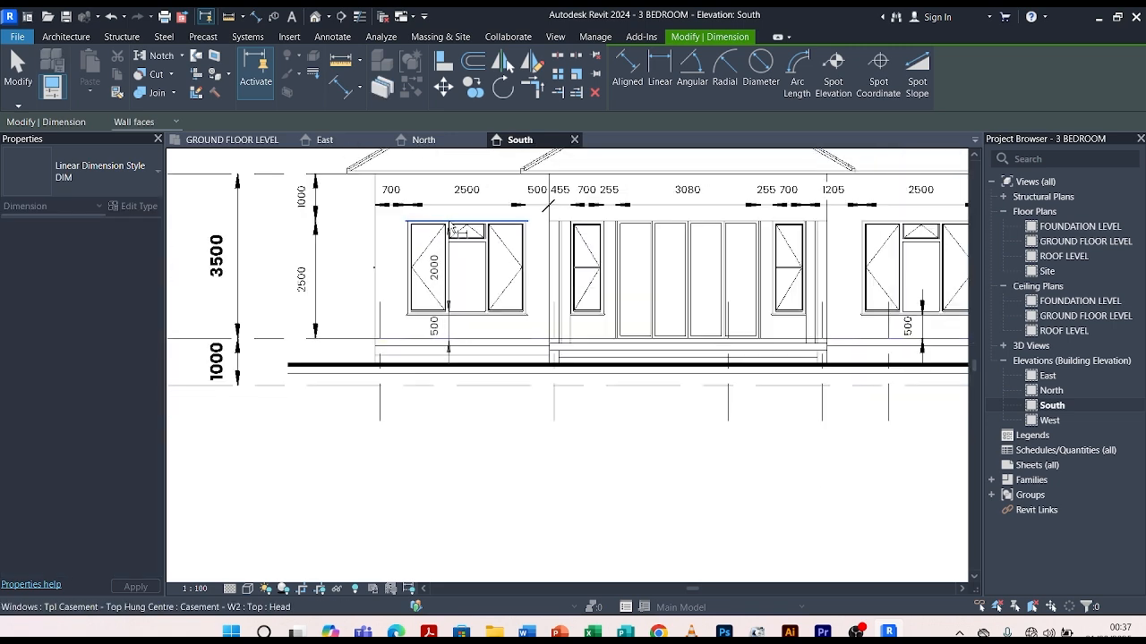
pyautogui.scroll(2, 445, 184)
pyautogui.click(445, 179)
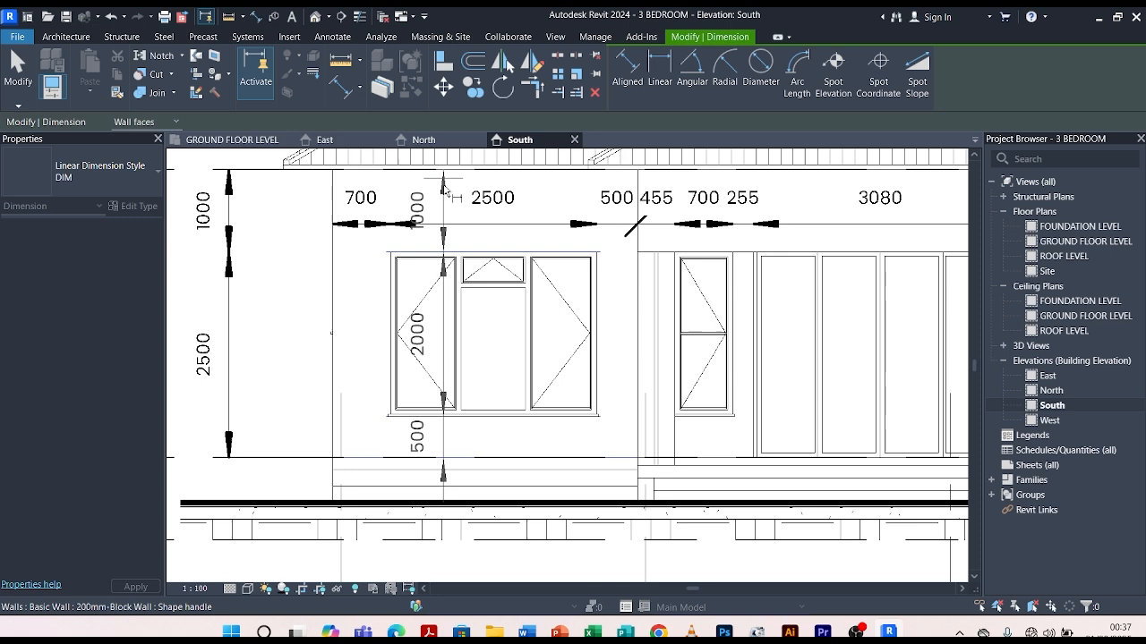
pyautogui.click(459, 351)
pyautogui.scroll(-3, 308, 321)
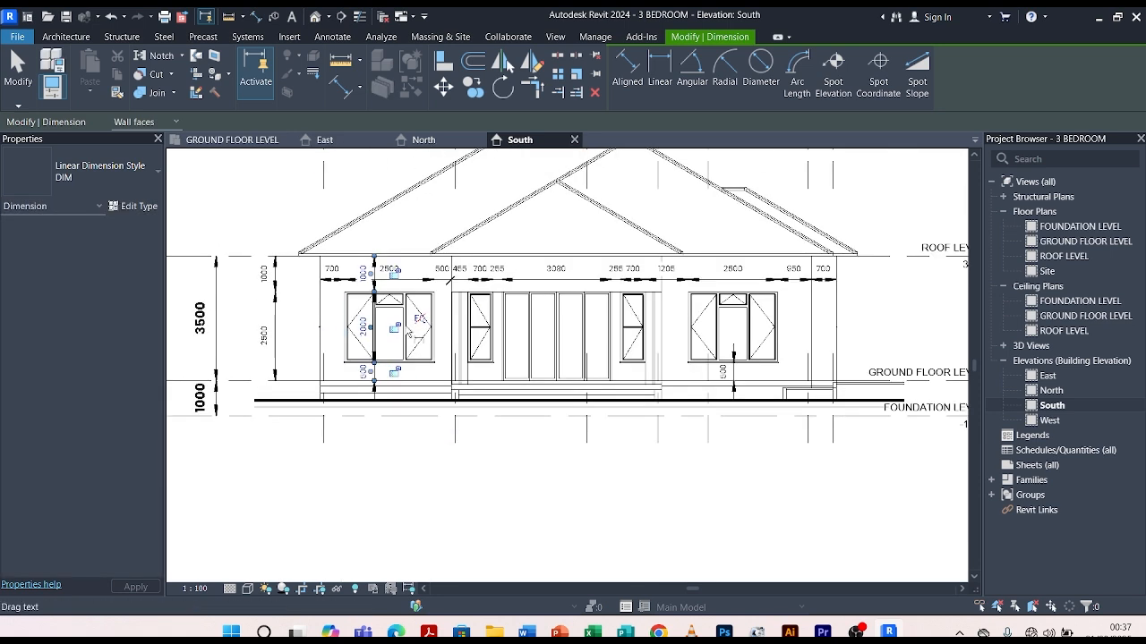
pyautogui.click(438, 460)
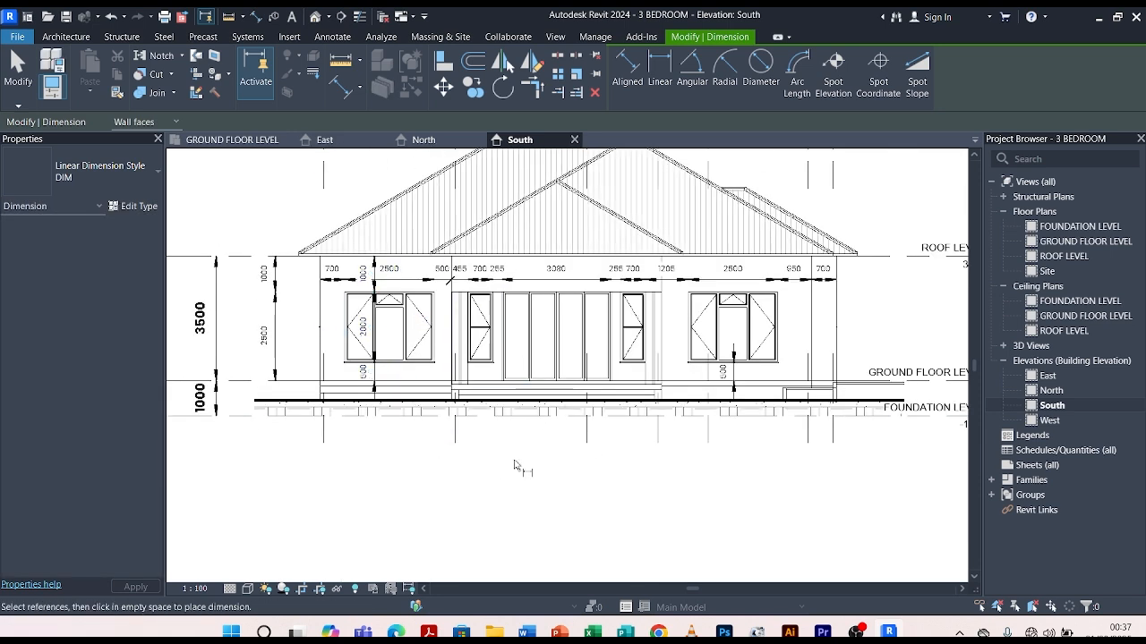
pyautogui.scroll(-1, 515, 465)
pyautogui.press('Escape')
pyautogui.scroll(1, 559, 405)
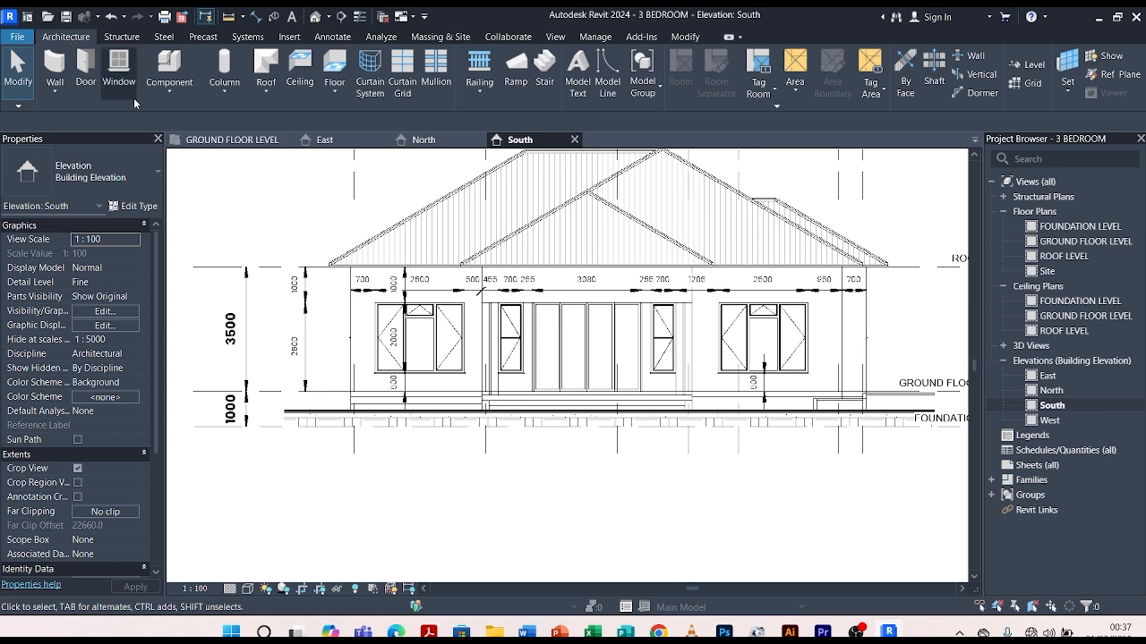
# Tag all untagged doors and windows in the south elevation using Door Tag (2) and Window Tag (2), without leaders.
pyautogui.click(884, 93)
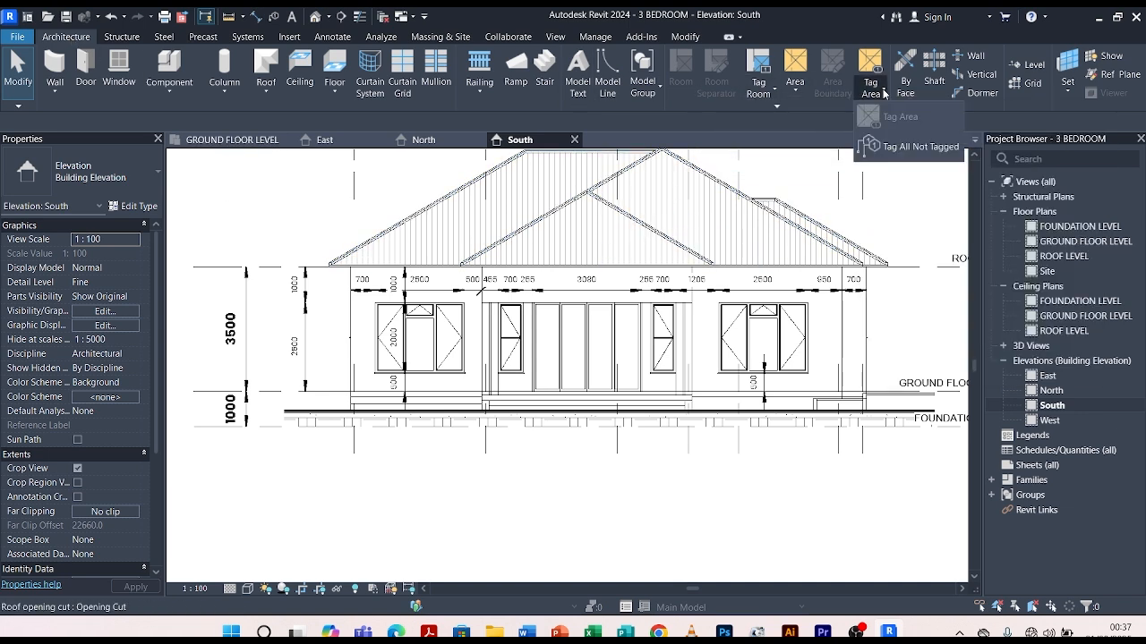
pyautogui.click(890, 148)
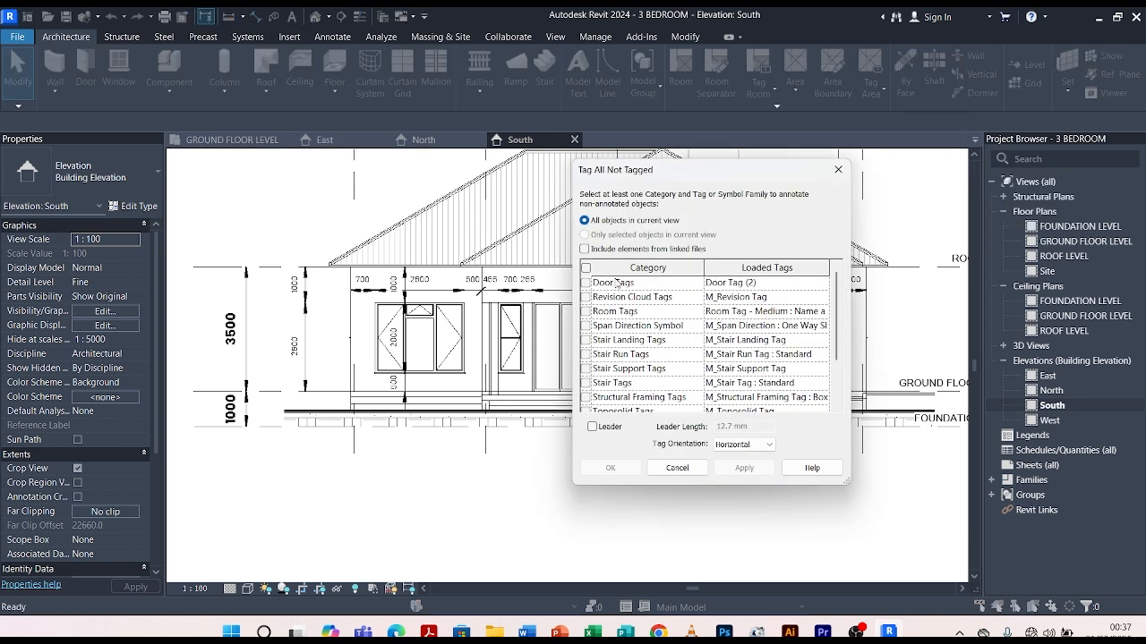
pyautogui.scroll(-2, 608, 408)
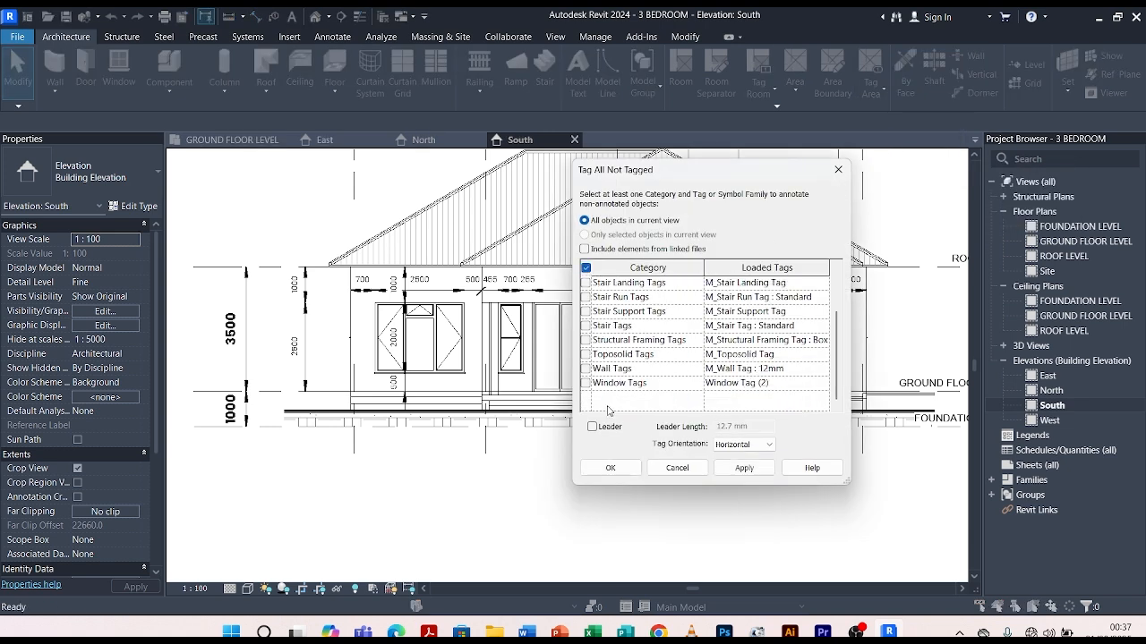
pyautogui.click(586, 383)
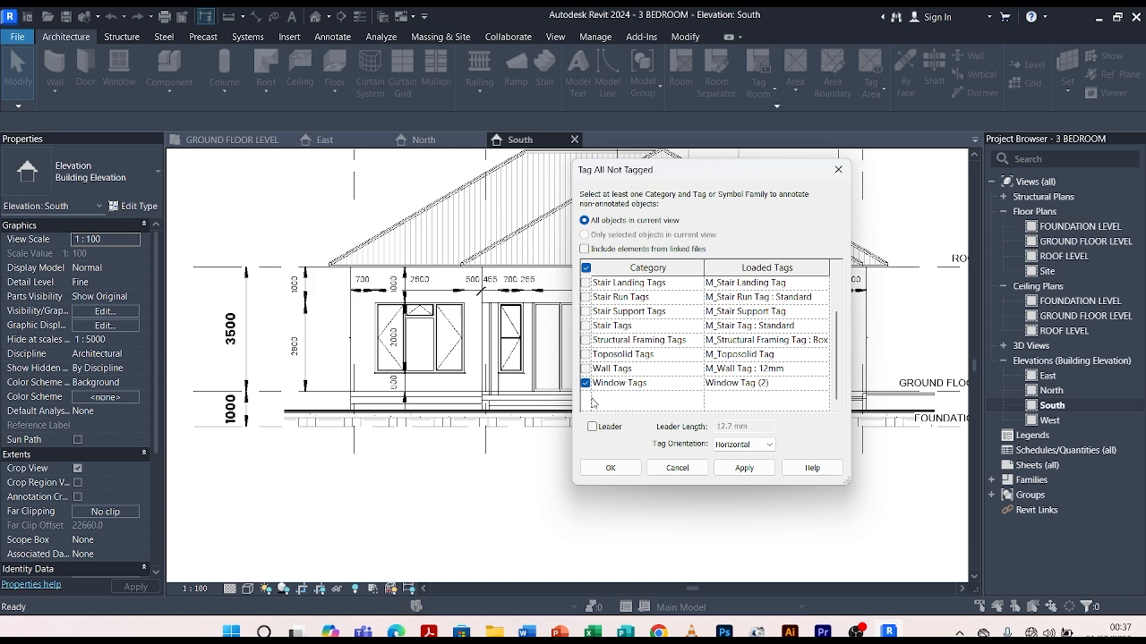
pyautogui.click(743, 468)
pyautogui.click(630, 470)
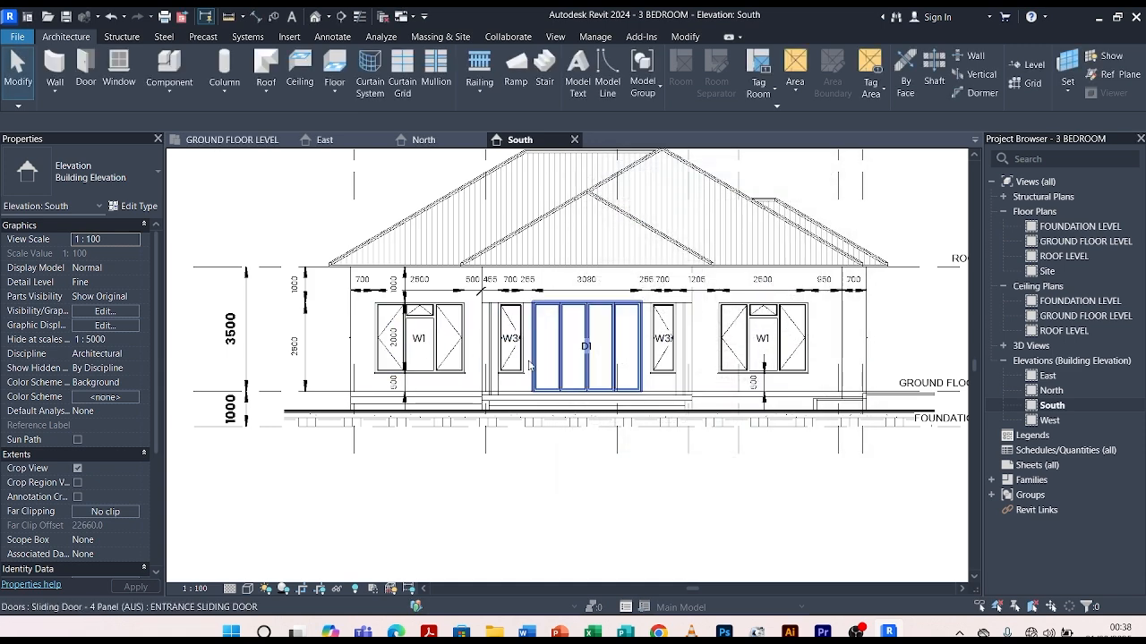
# Turn on smooth lines with anti-aliasing, cast shadows and ambient shadows in the south elevation's graphic display options.
pyautogui.scroll(-2, 539, 350)
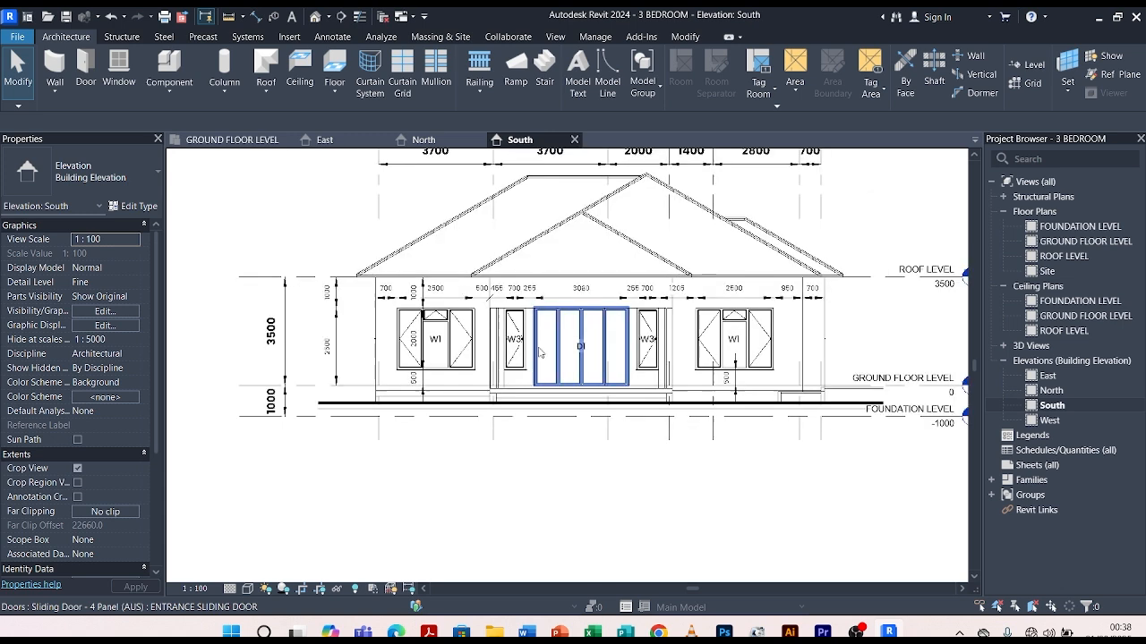
pyautogui.click(248, 589)
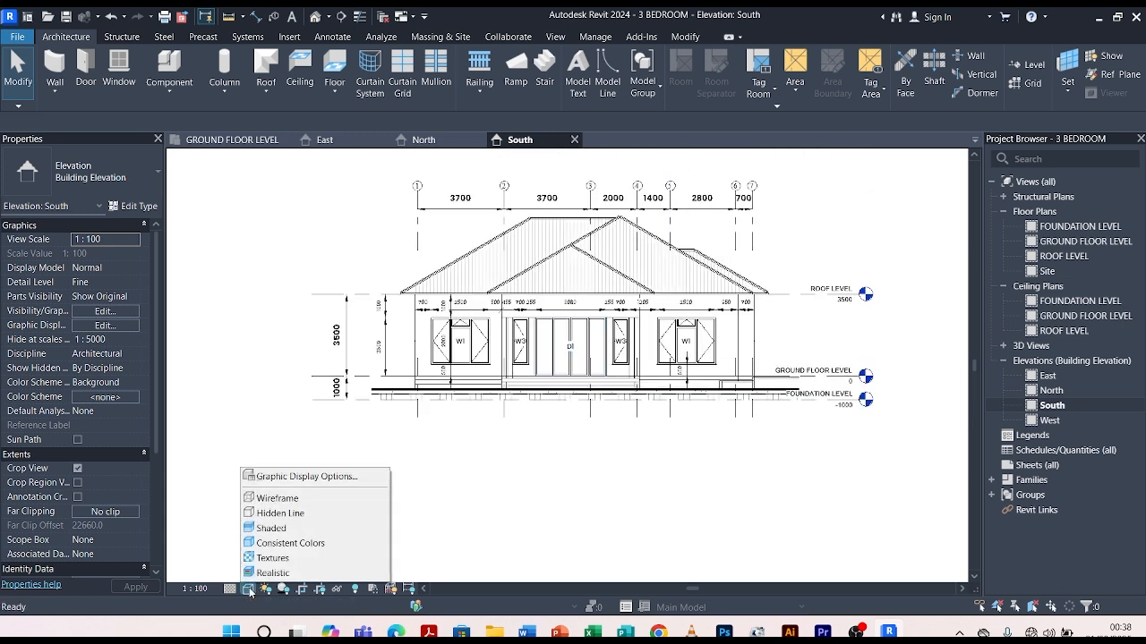
pyautogui.click(291, 478)
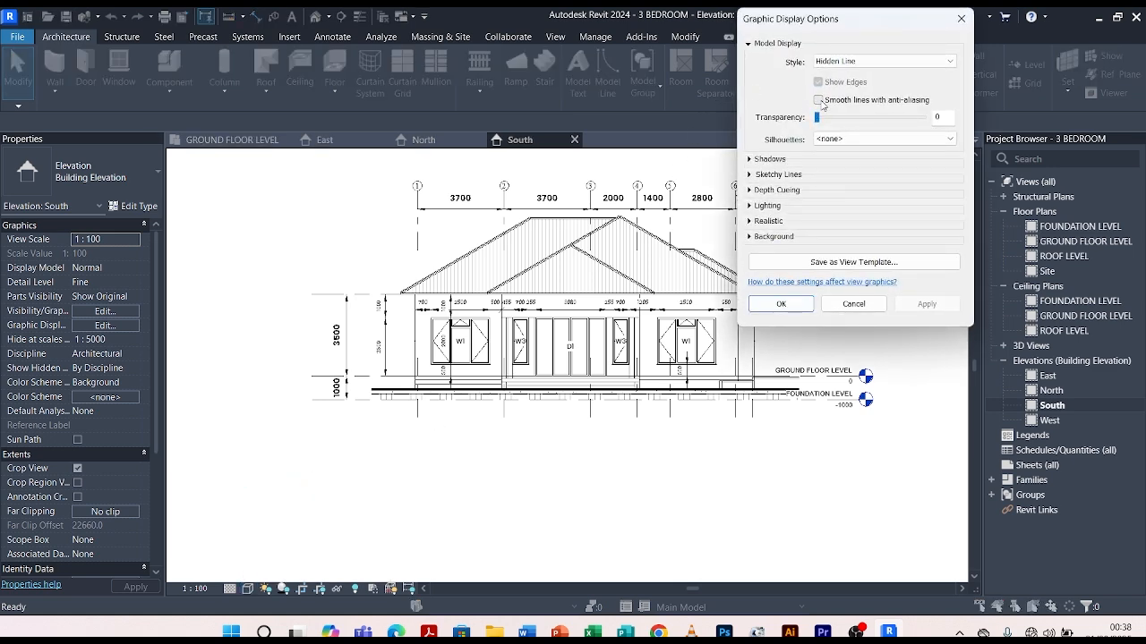
pyautogui.click(818, 100)
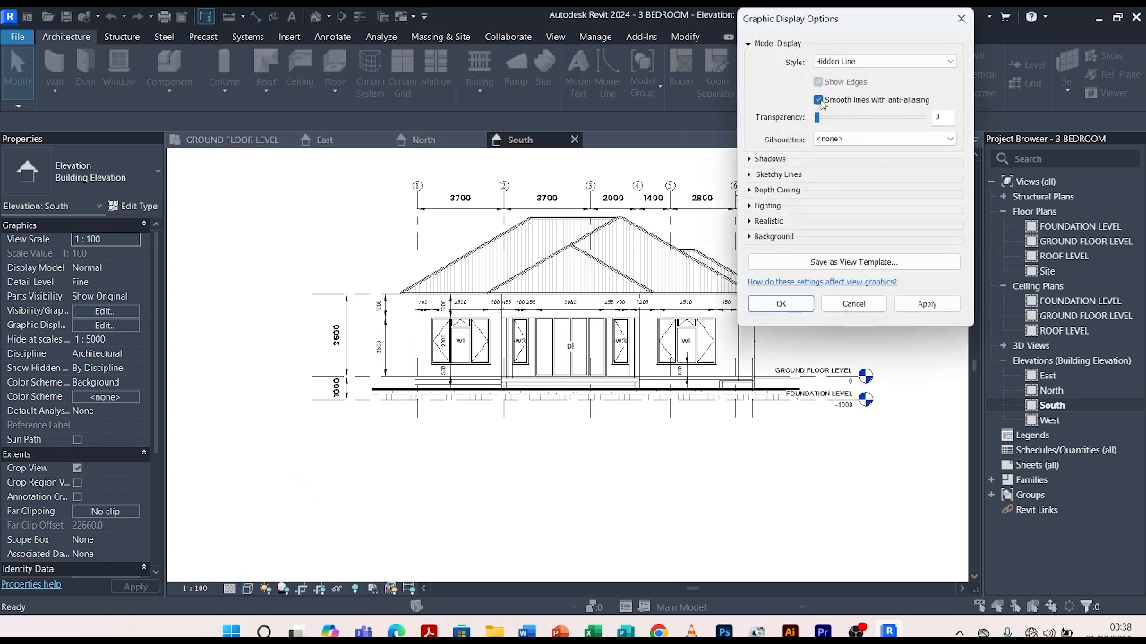
pyautogui.click(750, 160)
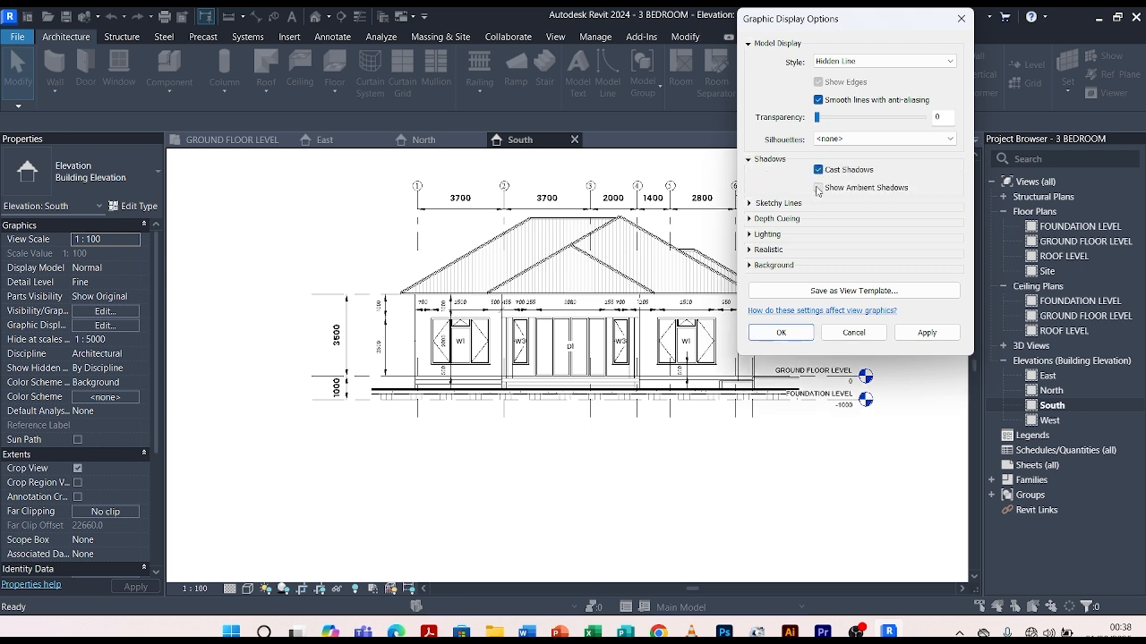
# Set the south elevation's sun intensity to 100, raise its ambient light, and apply the graphic display options.
pyautogui.click(750, 235)
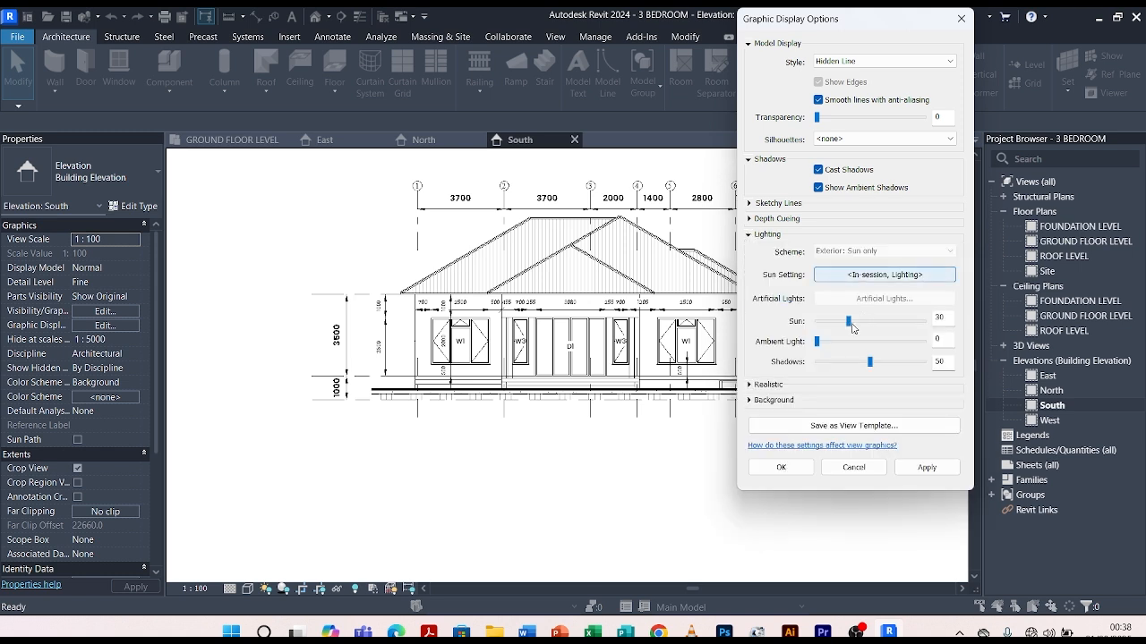
pyautogui.moveTo(850, 323); pyautogui.dragTo(848, 323)
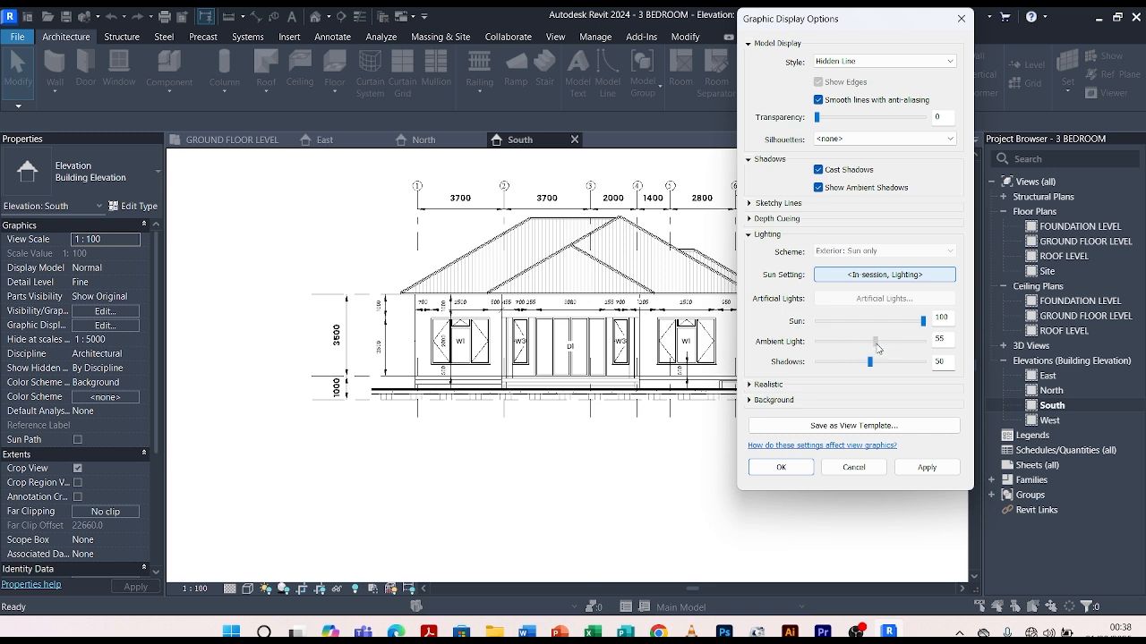
pyautogui.click(902, 467)
pyautogui.click(795, 469)
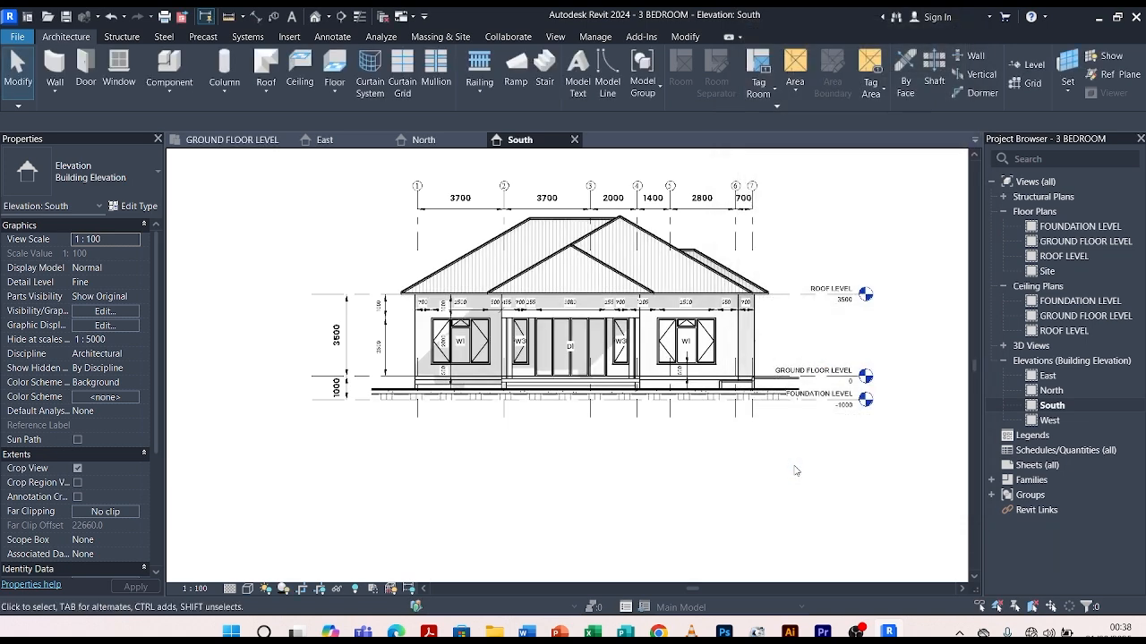
pyautogui.scroll(2, 787, 254)
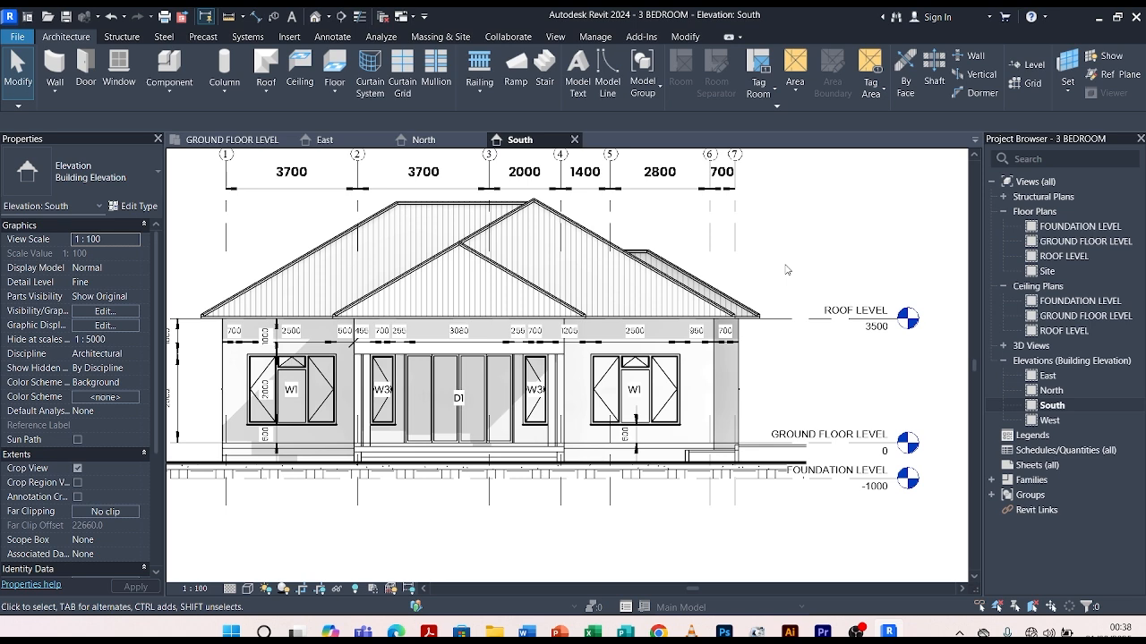
pyautogui.scroll(-2, 787, 269)
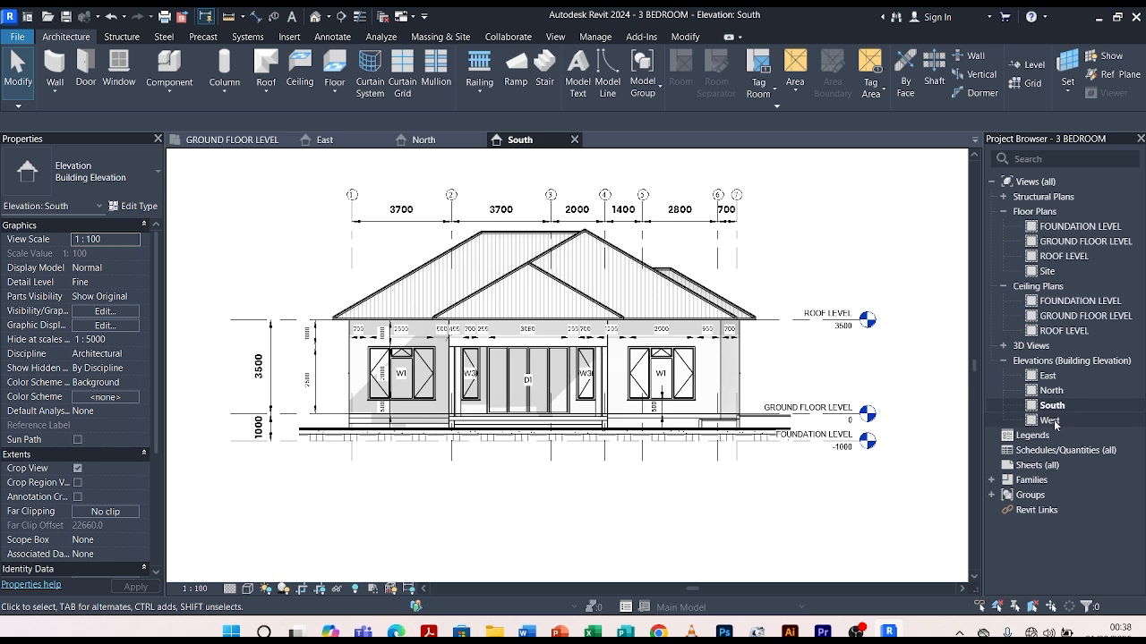
# Open the West elevation and pull both side edges of its crop region in close around the house.
pyautogui.doubleClick(1050, 421)
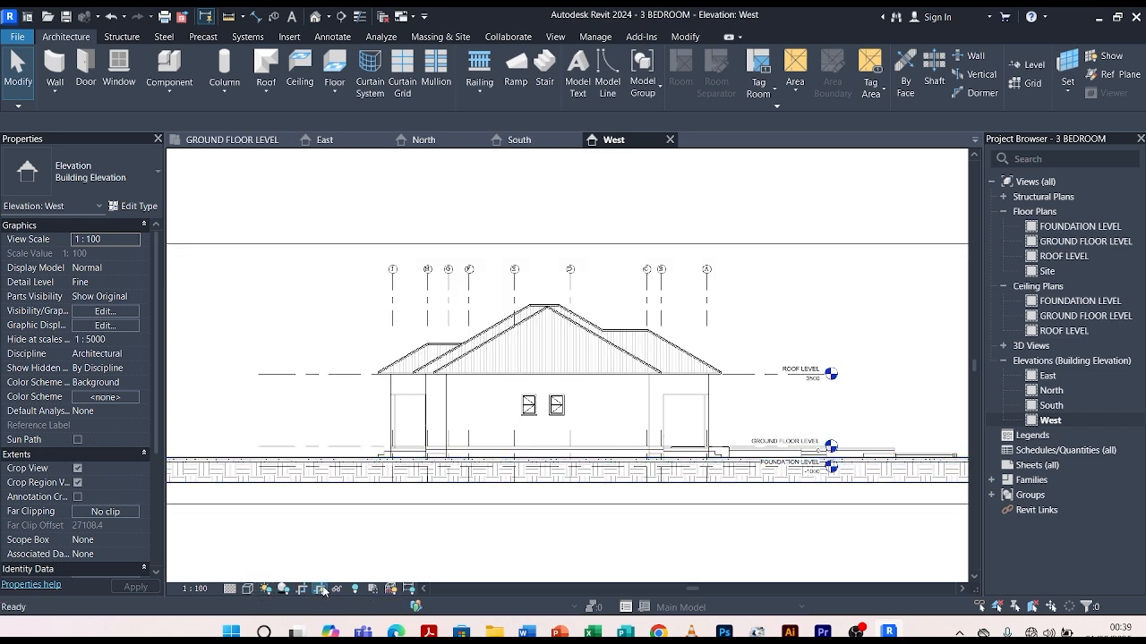
pyautogui.scroll(-2, 498, 250)
pyautogui.click(499, 250)
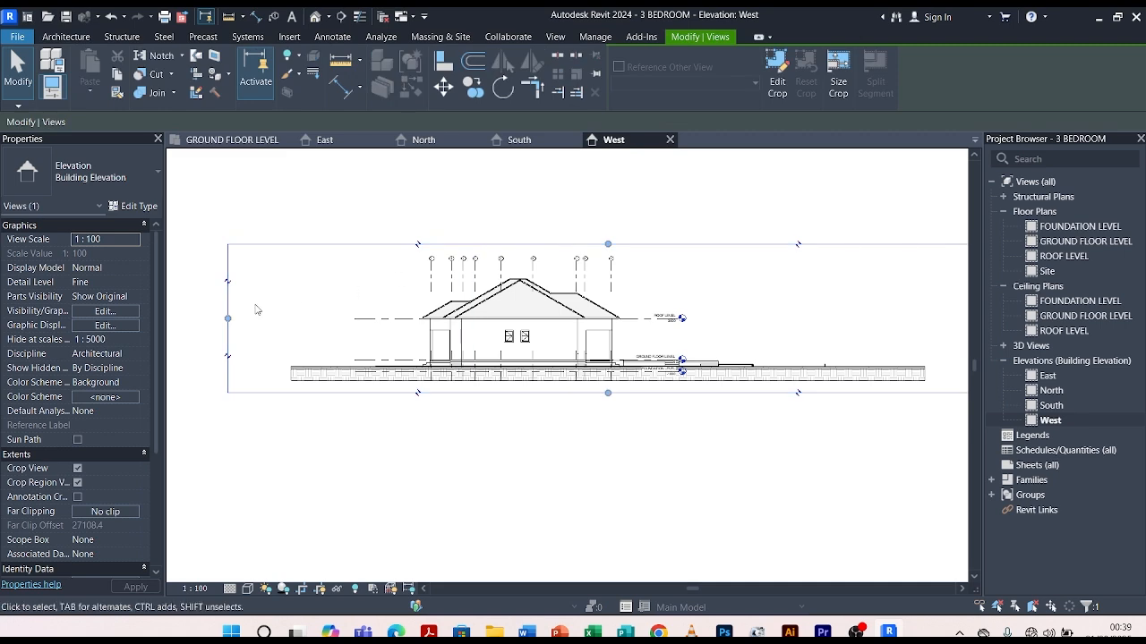
pyautogui.scroll(2, 225, 317)
pyautogui.moveTo(223, 317); pyautogui.dragTo(468, 315)
pyautogui.moveTo(553, 338); pyautogui.dragTo(542, 336)
pyautogui.scroll(-3, 454, 344)
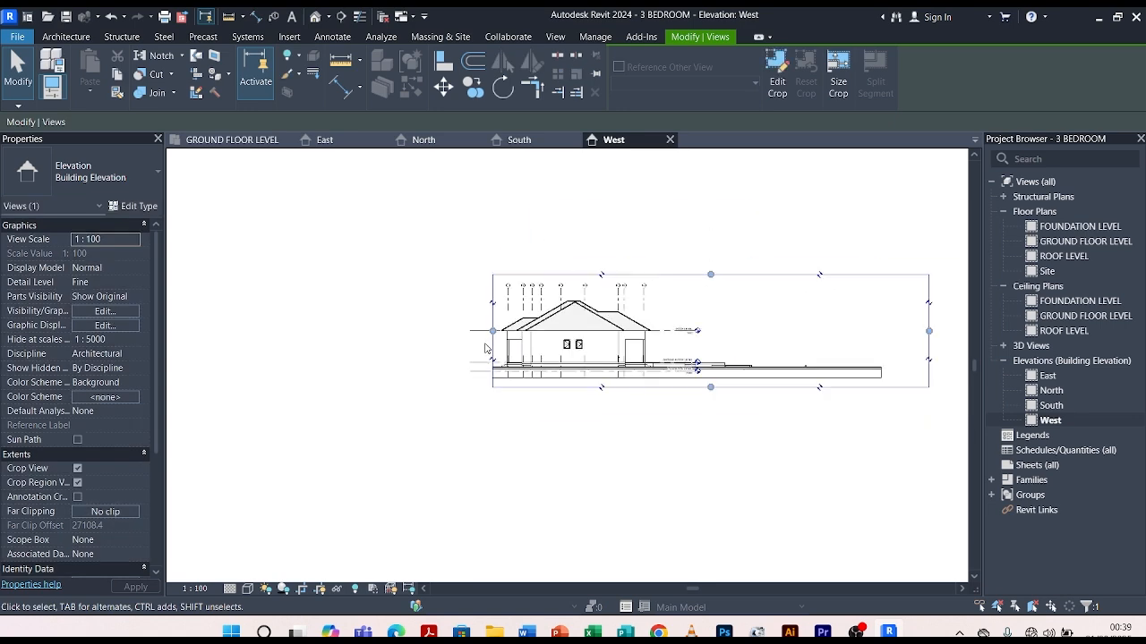
pyautogui.click(928, 332)
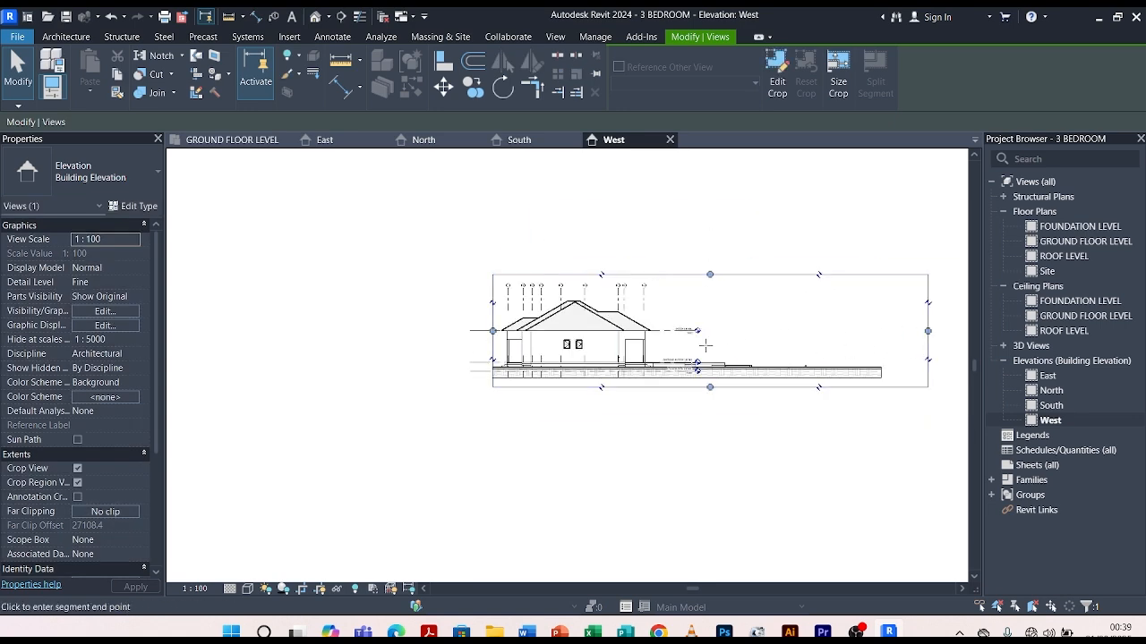
pyautogui.moveTo(673, 350); pyautogui.dragTo(672, 349)
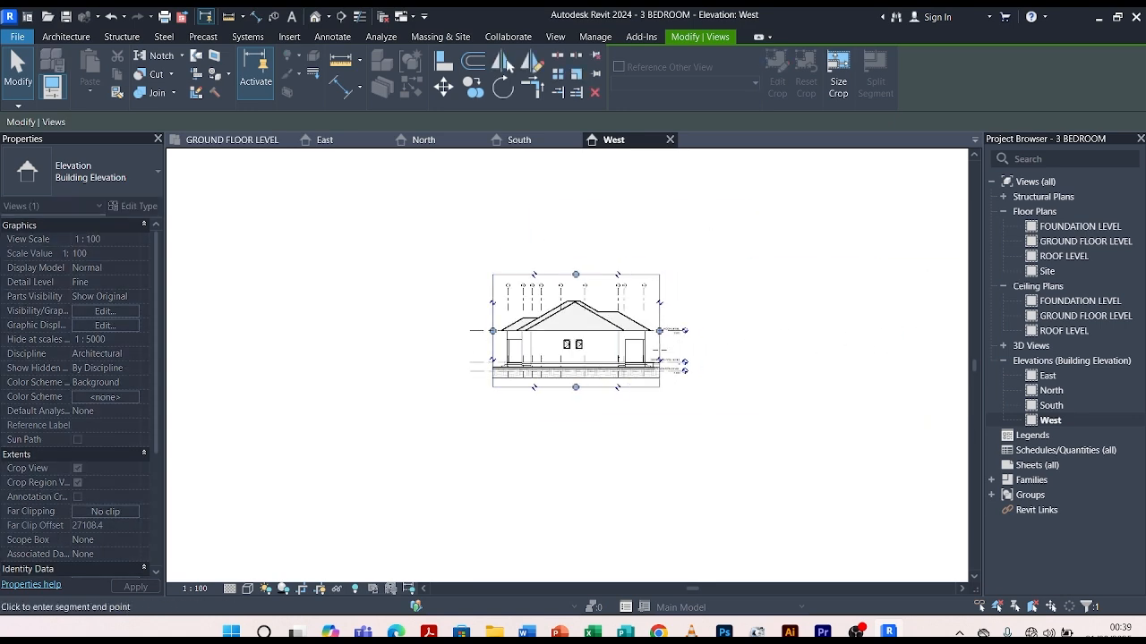
pyautogui.click(660, 350)
# Raise the lower edge of the west elevation's crop region to the foundation level and hide the crop region.
pyautogui.scroll(1, 577, 376)
pyautogui.scroll(5, 578, 376)
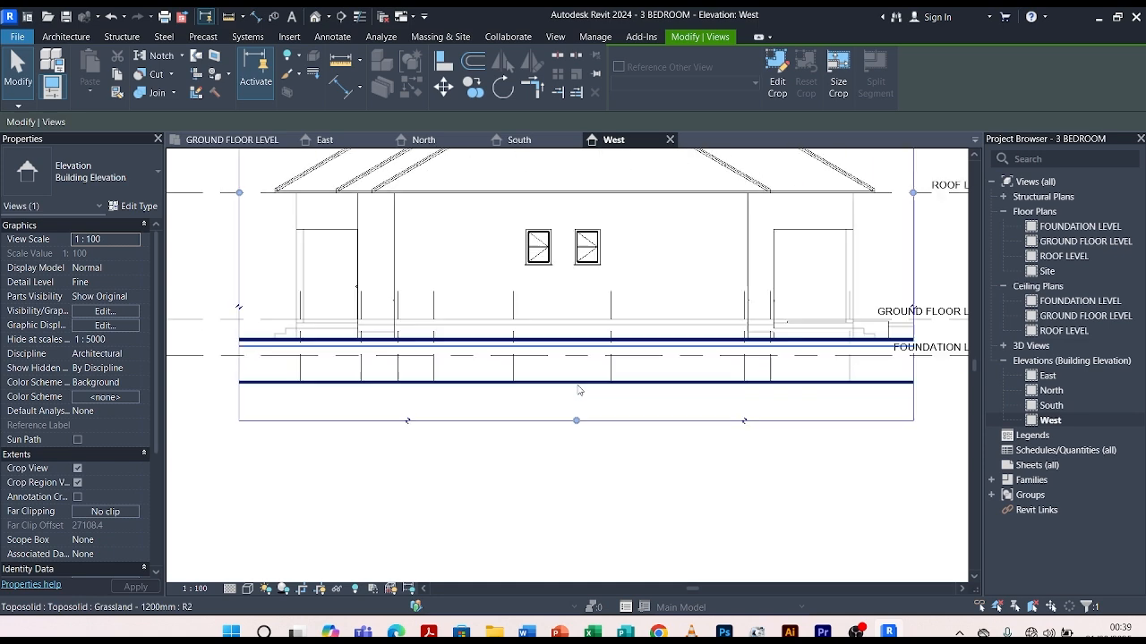
pyautogui.click(578, 421)
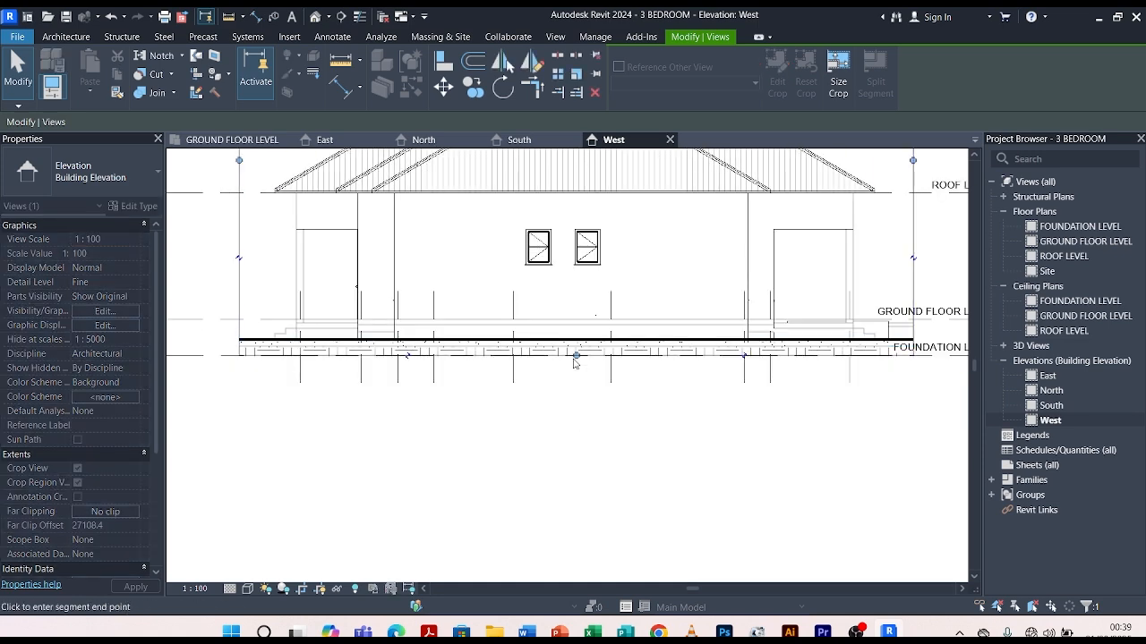
pyautogui.click(576, 362)
pyautogui.click(583, 450)
pyautogui.scroll(-4, 580, 453)
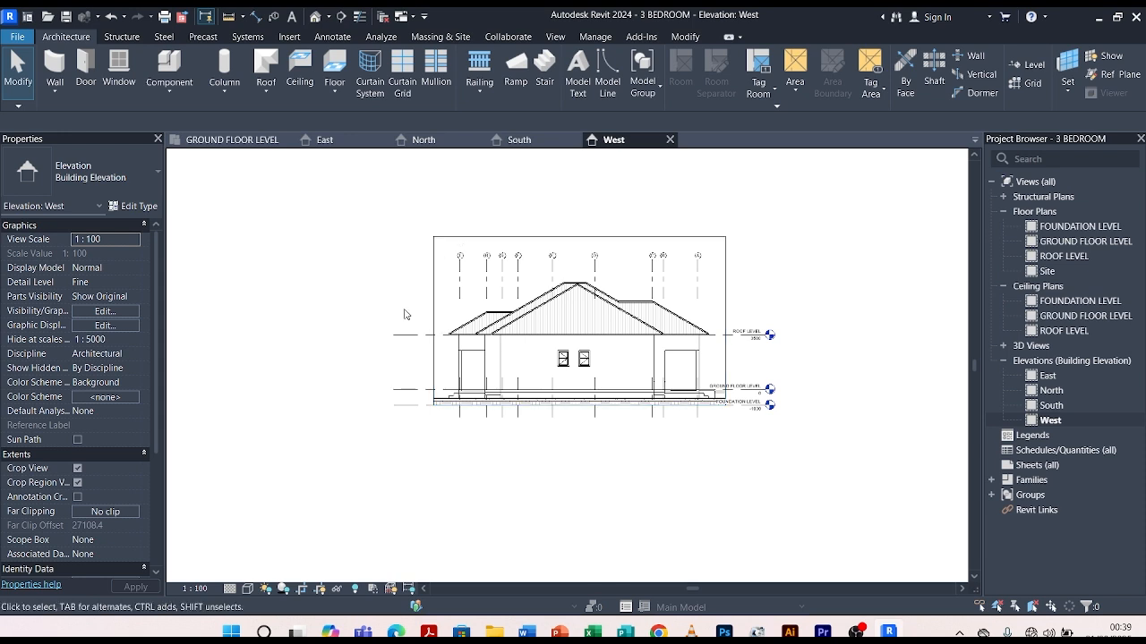
pyautogui.click(319, 591)
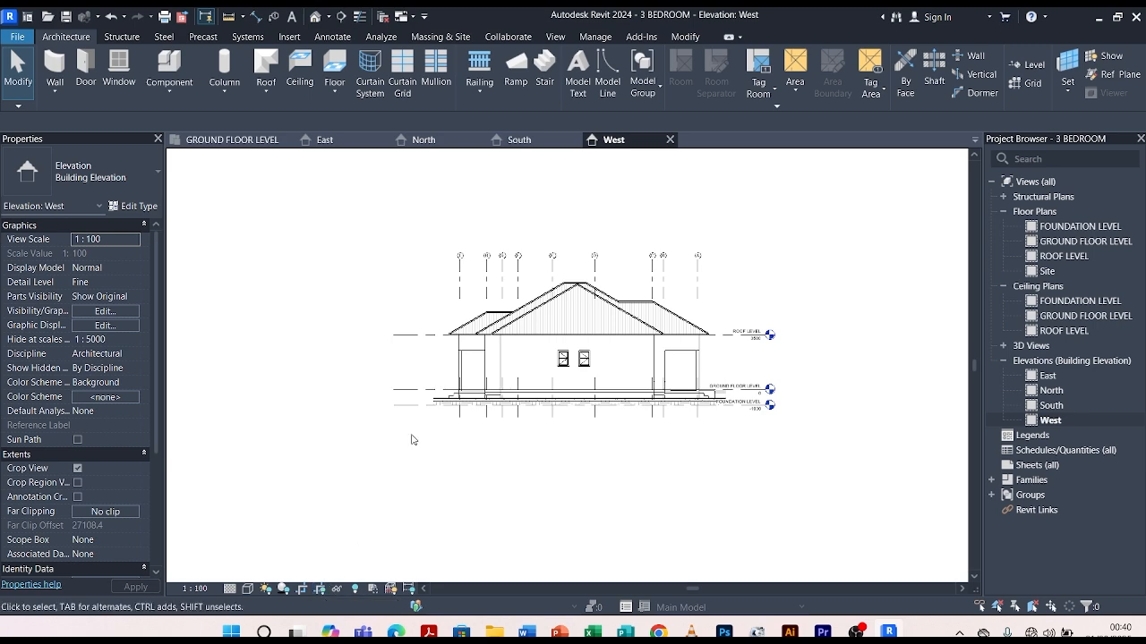
pyautogui.scroll(3, 544, 305)
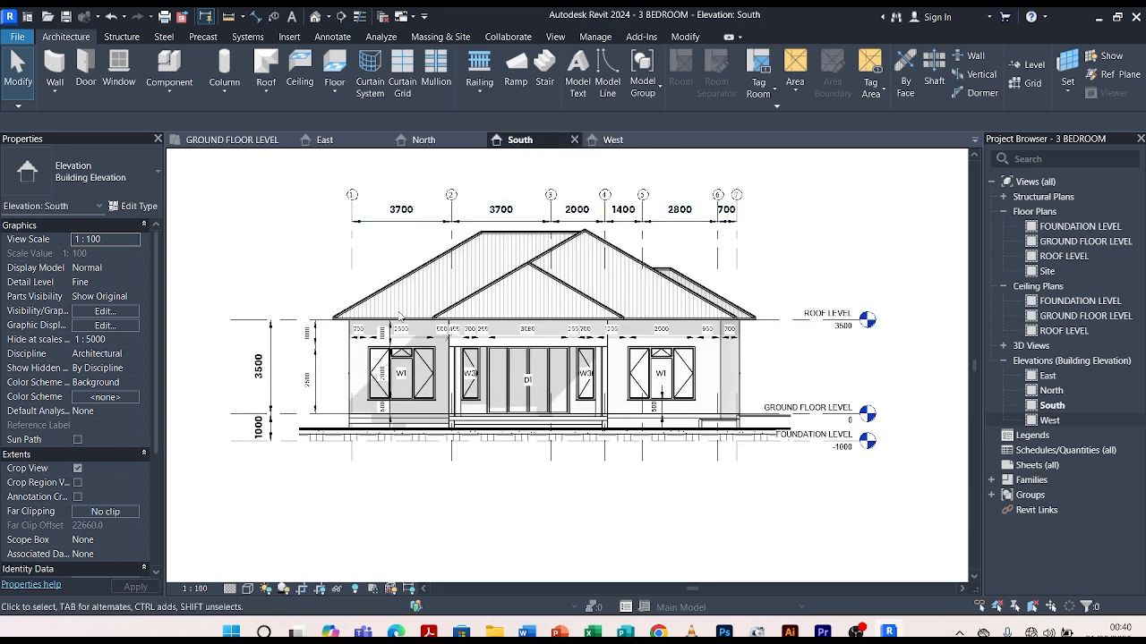
# Check in the south elevation which dimension style the vertical string between the levels uses.
pyautogui.click(280, 359)
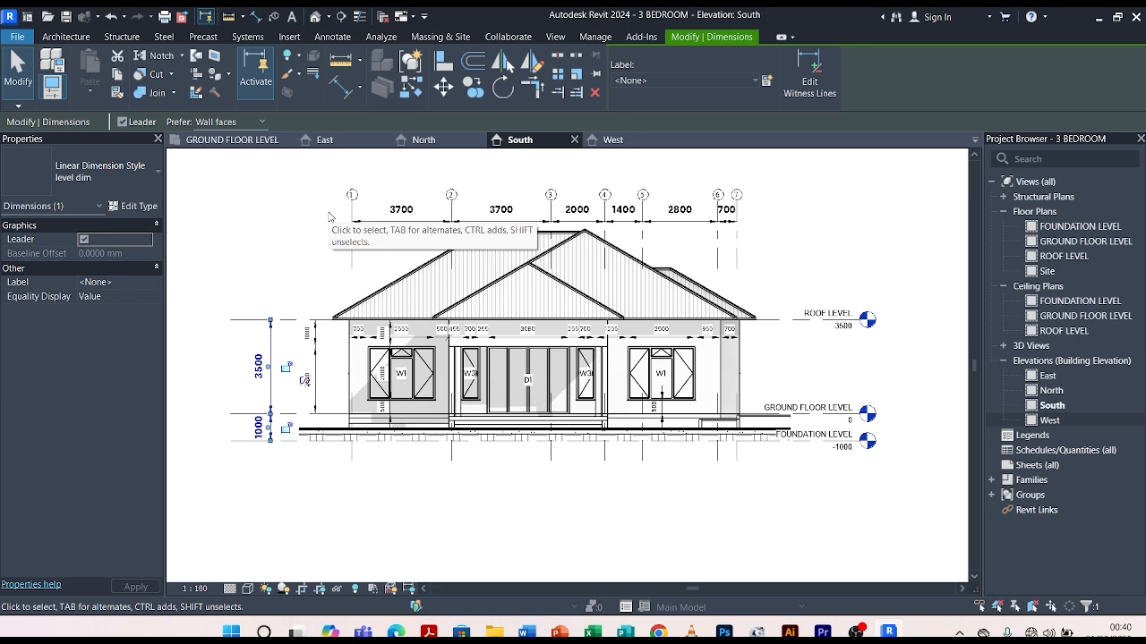
pyautogui.click(260, 277)
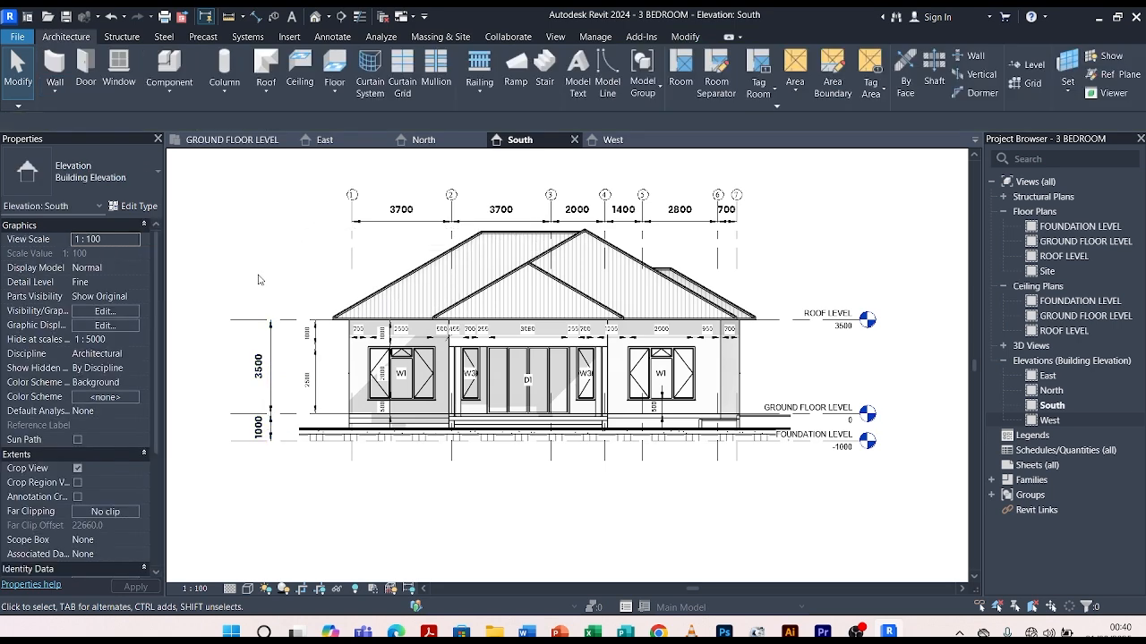
pyautogui.scroll(3, 287, 342)
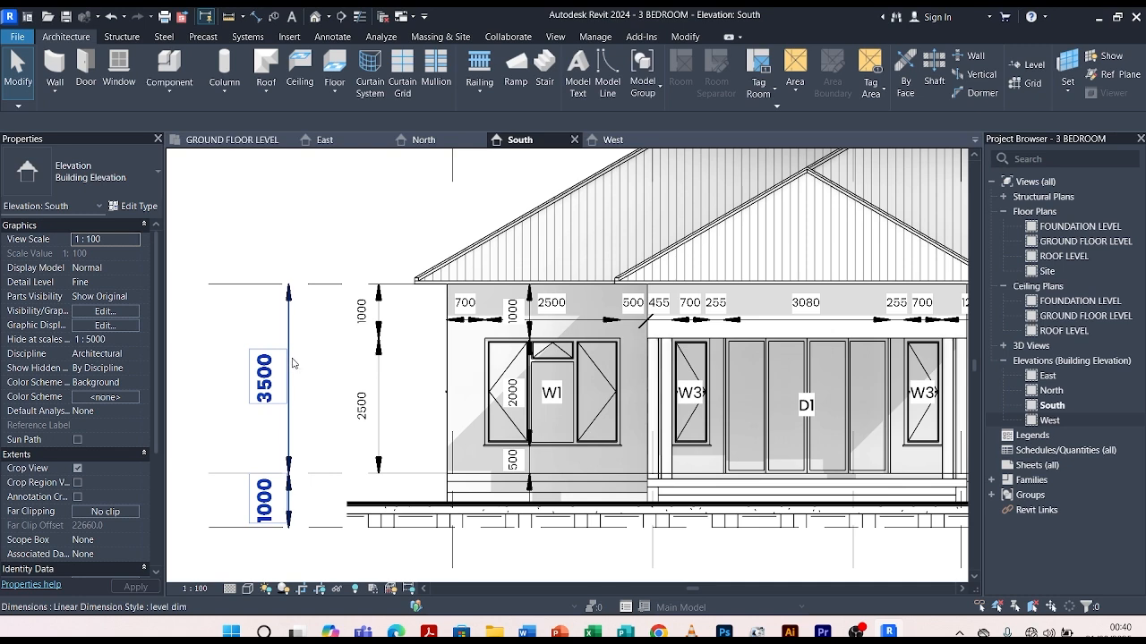
pyautogui.scroll(-3, 293, 362)
pyautogui.click(290, 359)
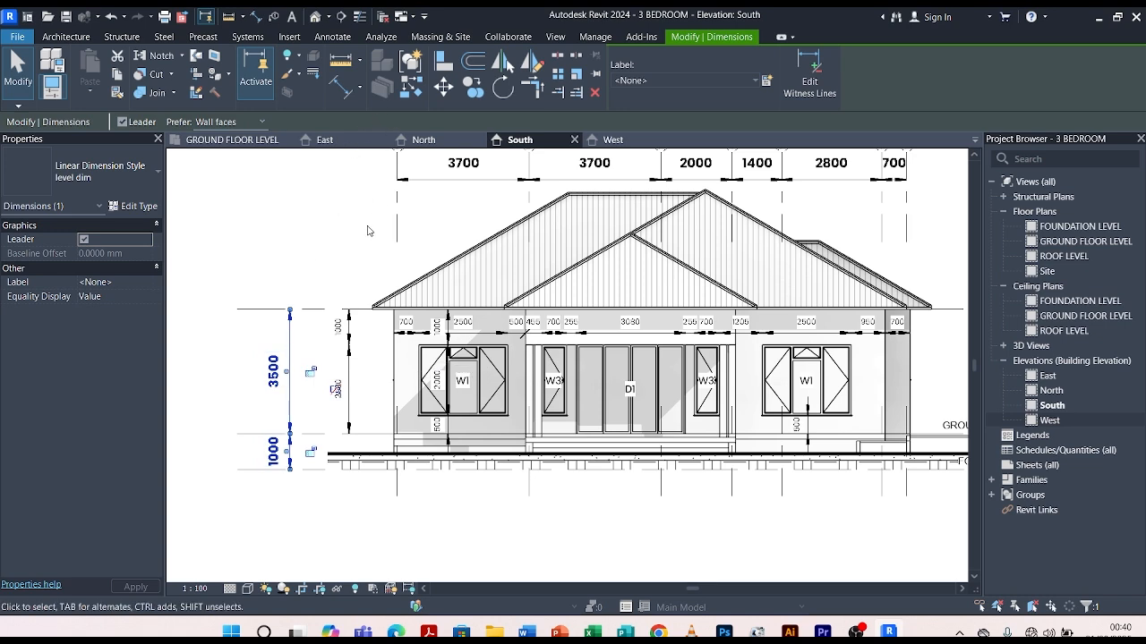
# Dimension the foundation, ground floor and roof levels in one vertical string beside the house in the West elevation, using the level dim style.
pyautogui.press('d')
pyautogui.press('i')
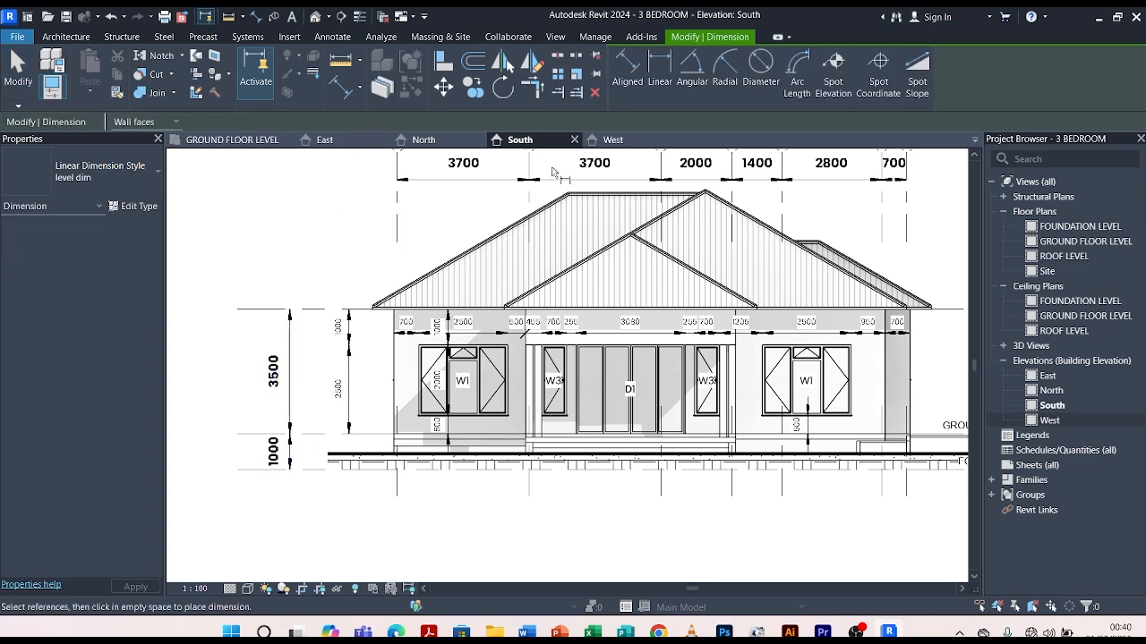
pyautogui.click(616, 141)
pyautogui.click(257, 513)
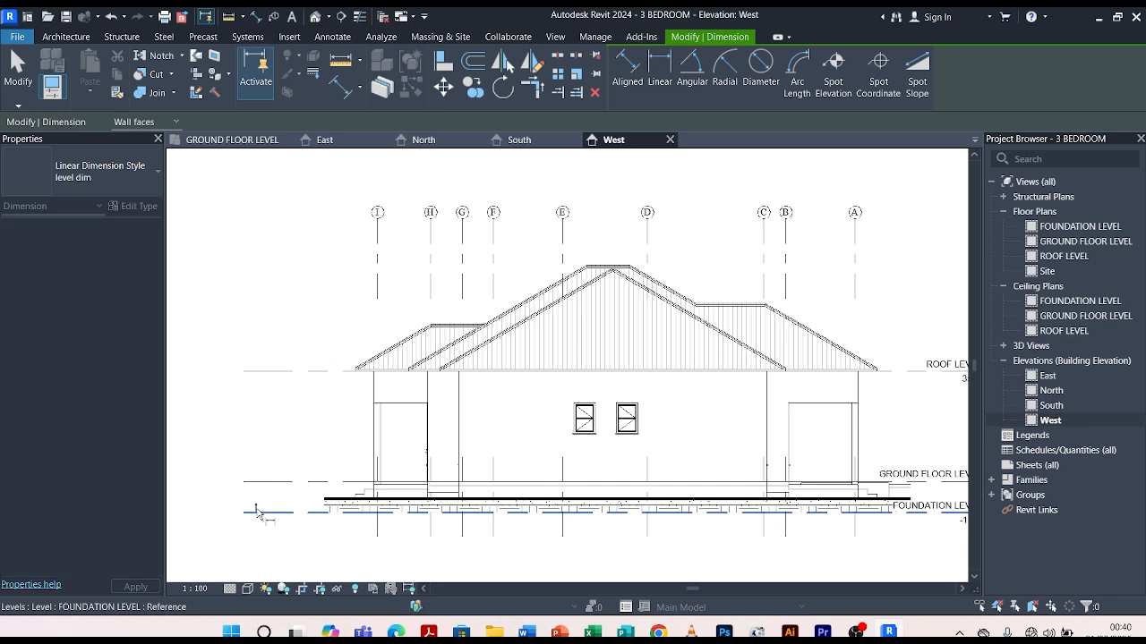
pyautogui.click(262, 482)
pyautogui.click(294, 368)
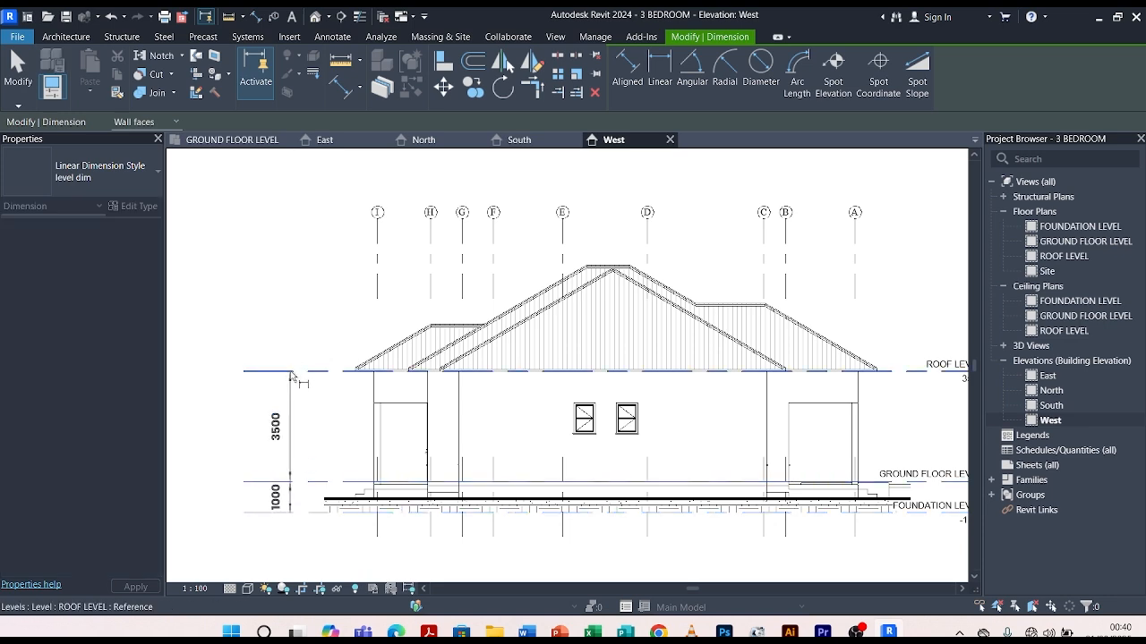
pyautogui.scroll(3, 305, 414)
pyautogui.click(289, 445)
pyautogui.scroll(-3, 296, 450)
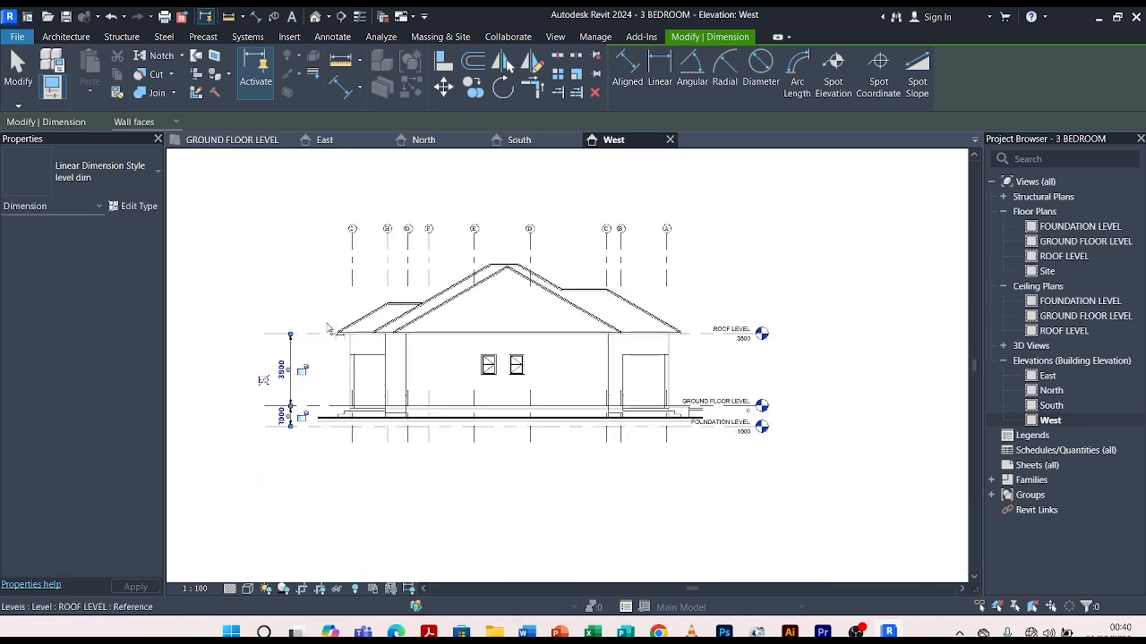
# Dimension grids I through A in one continuous horizontal string above the roof of the west elevation.
pyautogui.click(357, 278)
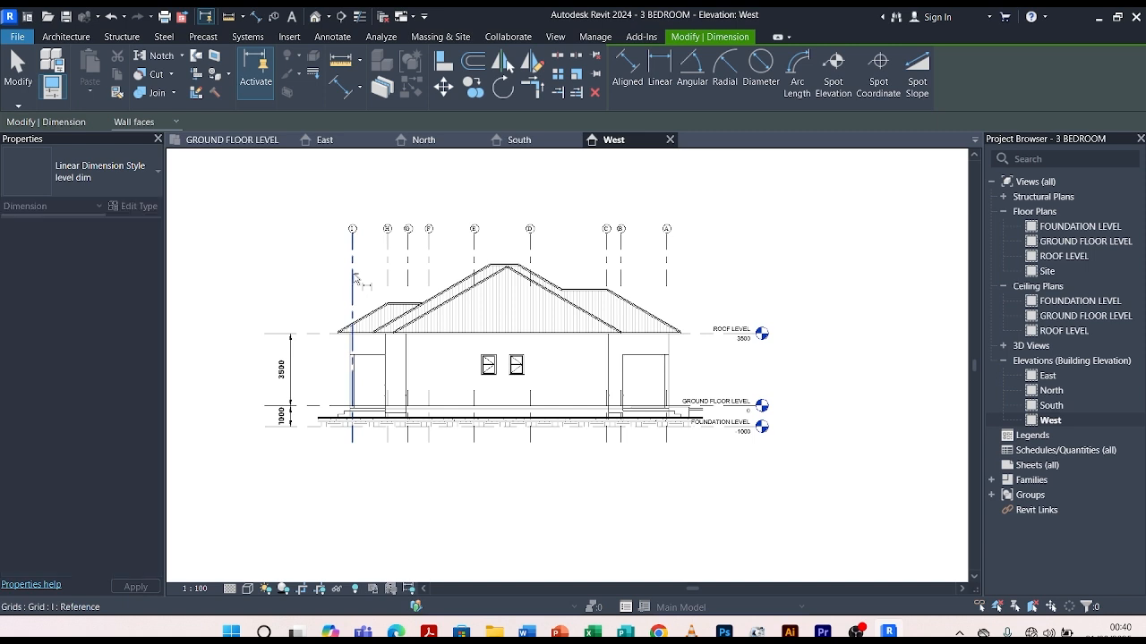
pyautogui.scroll(3, 368, 269)
pyautogui.click(426, 287)
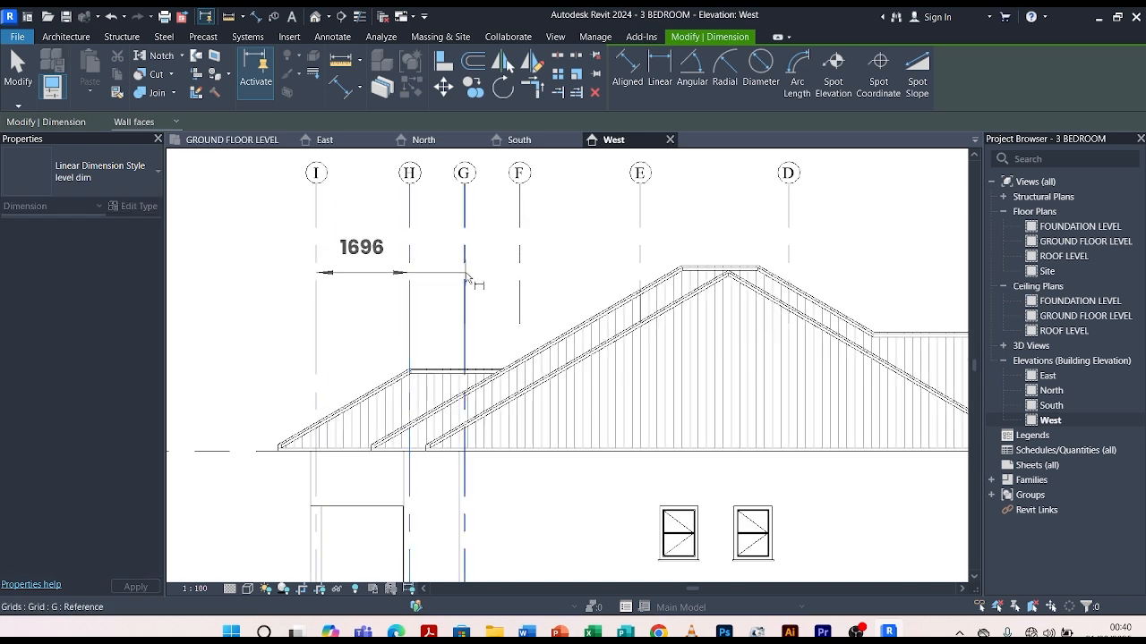
pyautogui.click(467, 282)
pyautogui.click(521, 283)
pyautogui.click(638, 247)
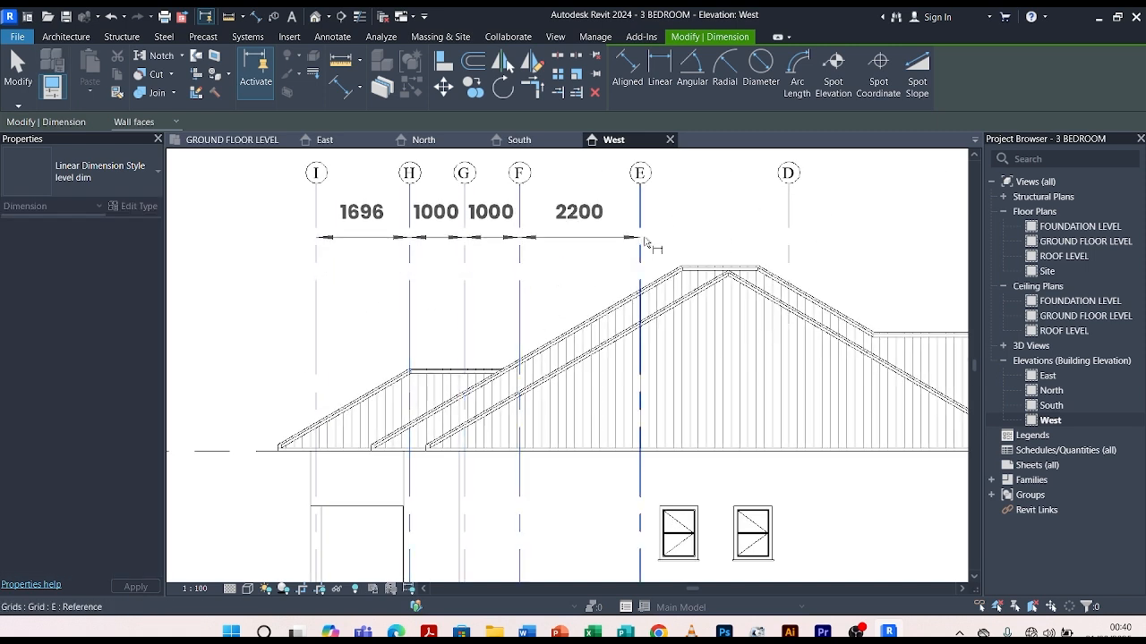
pyautogui.click(788, 239)
pyautogui.scroll(-4, 617, 284)
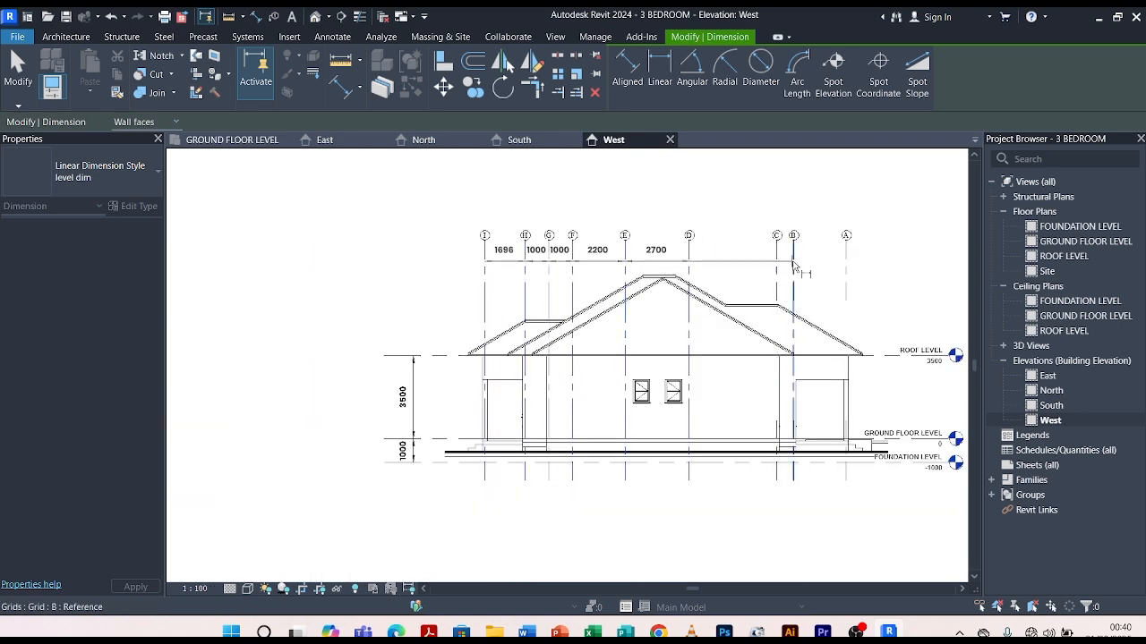
pyautogui.click(776, 268)
pyautogui.click(792, 273)
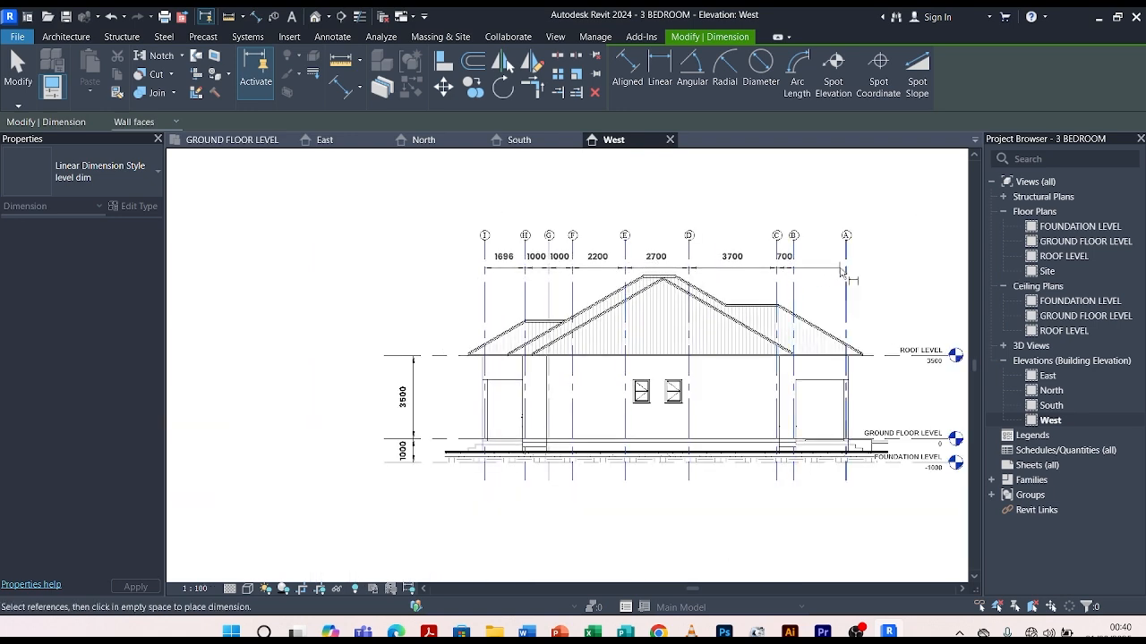
pyautogui.click(846, 268)
pyautogui.scroll(3, 736, 273)
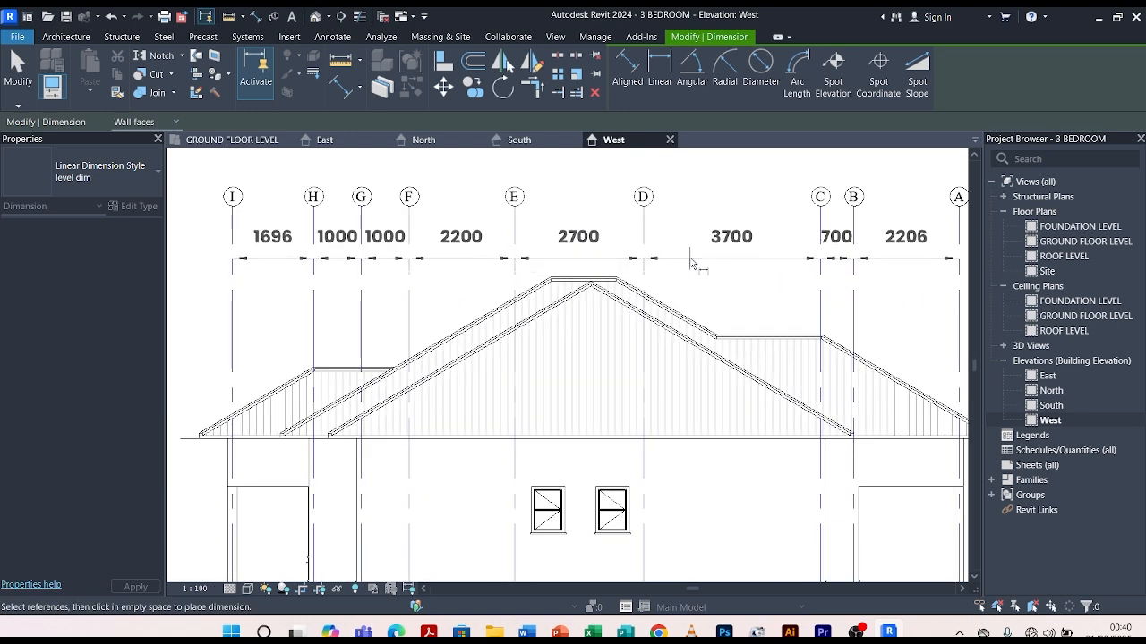
pyautogui.click(690, 269)
pyautogui.scroll(-4, 516, 376)
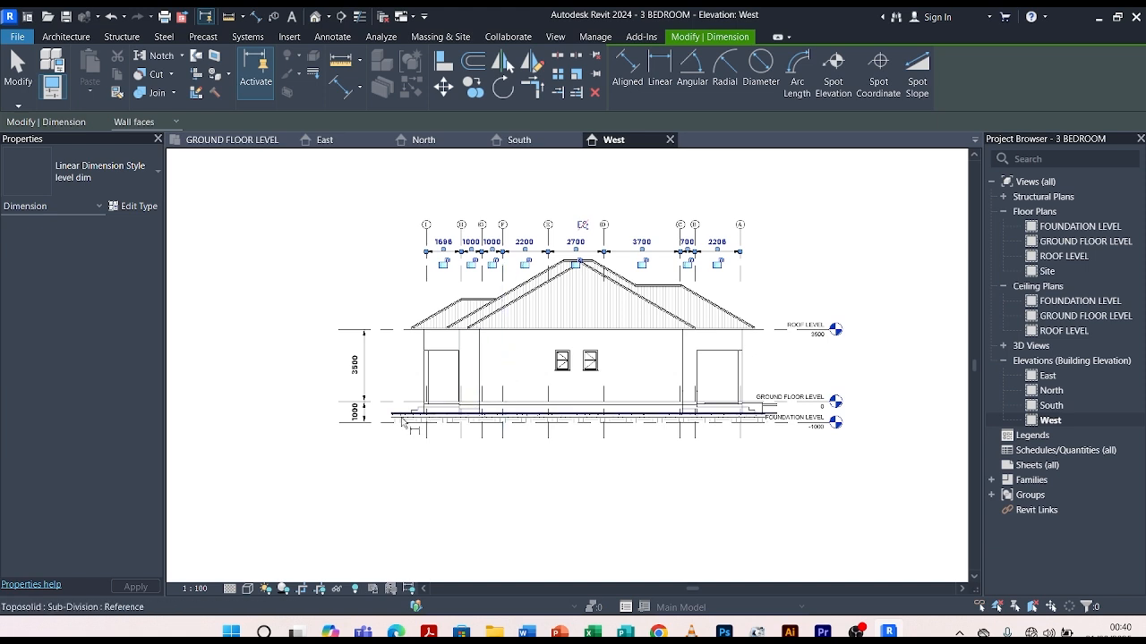
# Check in the south elevation which dimension style the inner vertical string for the opening heights beside the house uses.
pyautogui.click(523, 143)
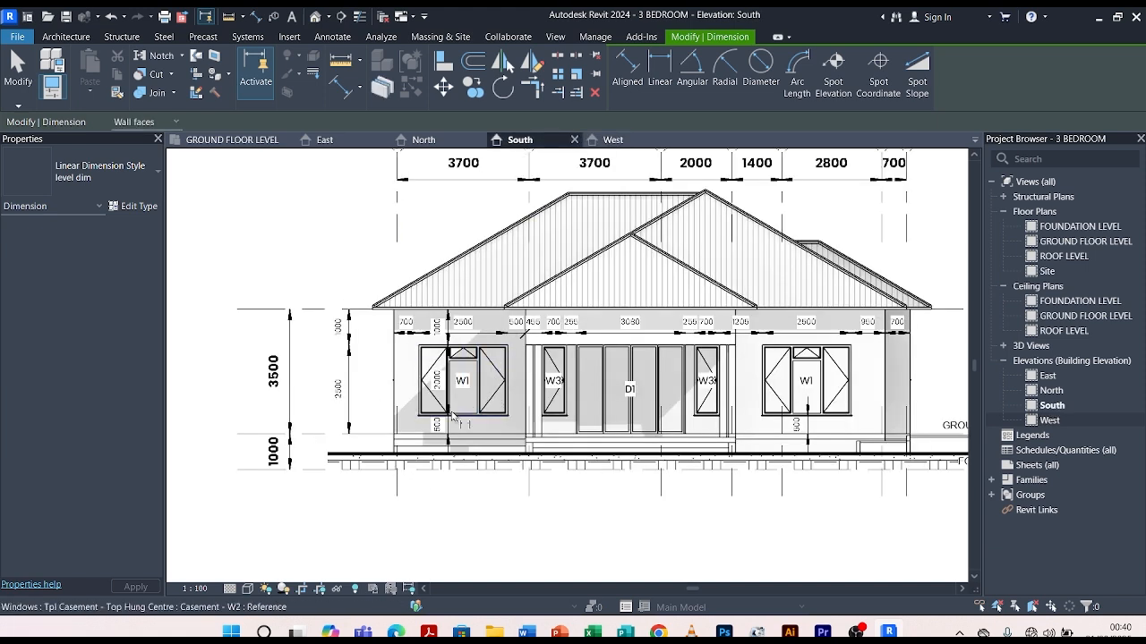
pyautogui.press('Escape')
pyautogui.press('Escape')
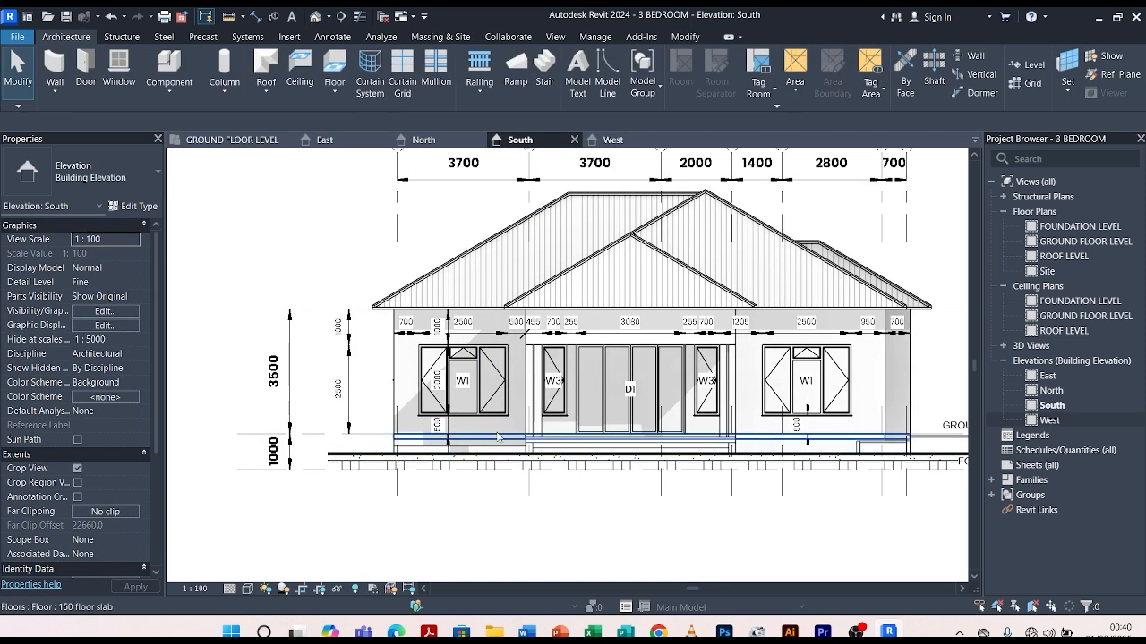
pyautogui.click(350, 374)
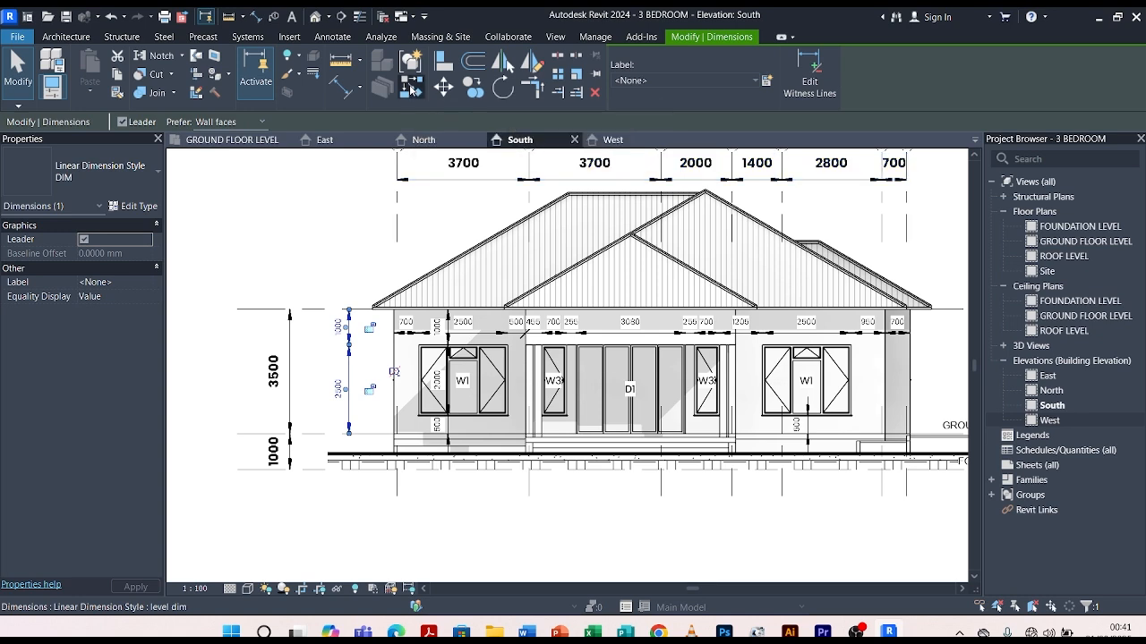
# Dimension the ground floor level, porch opening head and roof level in one vertical string beside the west elevation, using the DIM style.
pyautogui.press('d')
pyautogui.press('i')
pyautogui.click(612, 140)
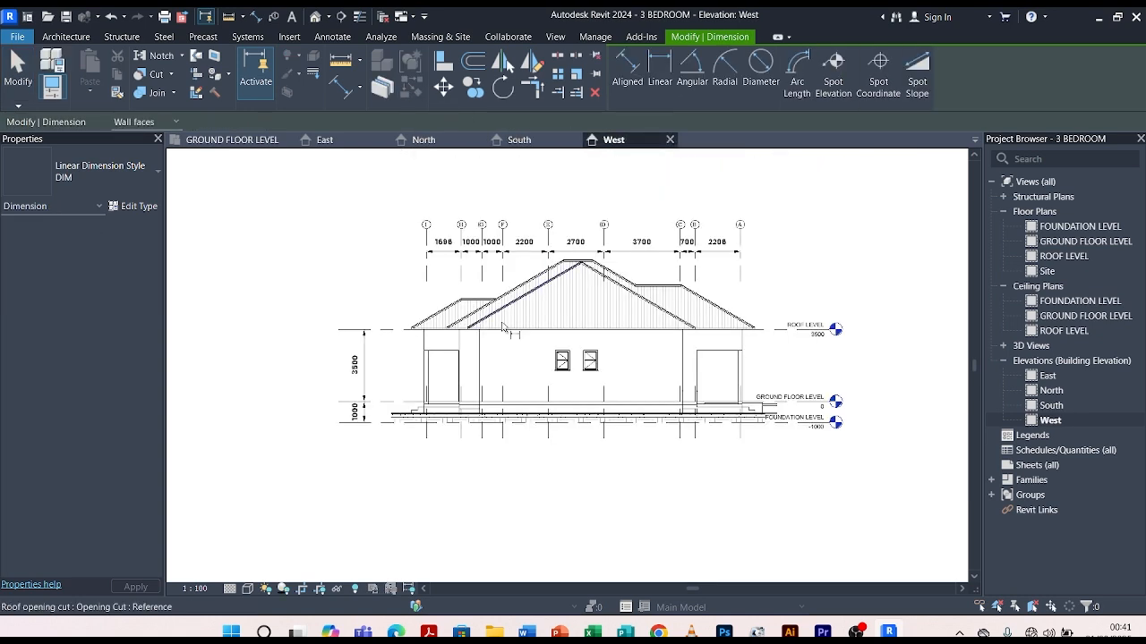
pyautogui.scroll(2, 426, 400)
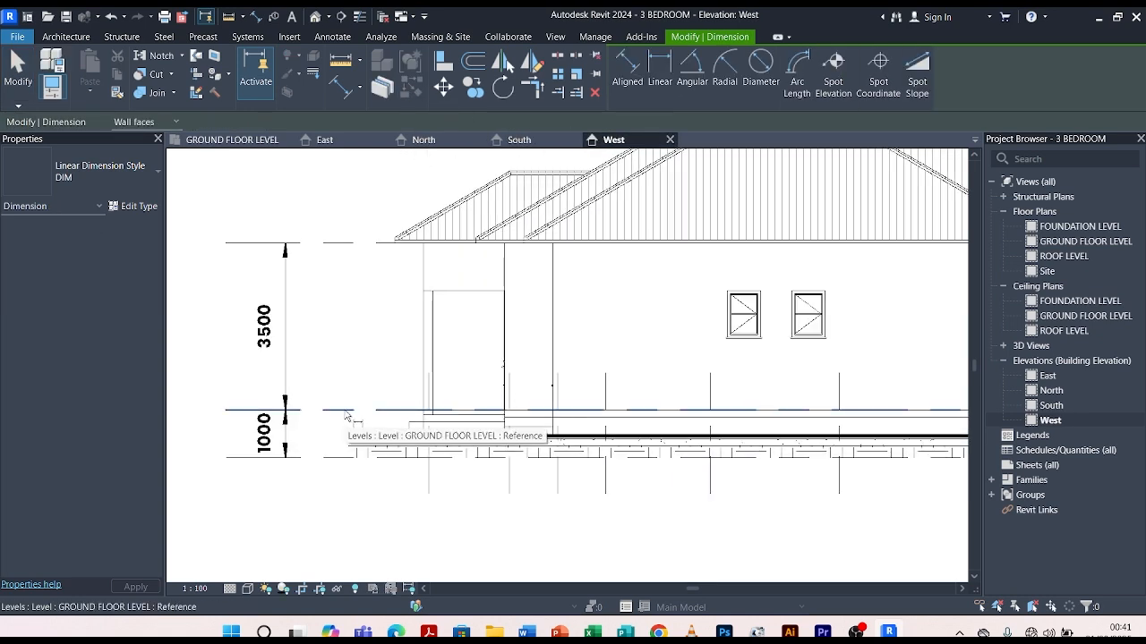
pyautogui.click(347, 413)
pyautogui.click(445, 296)
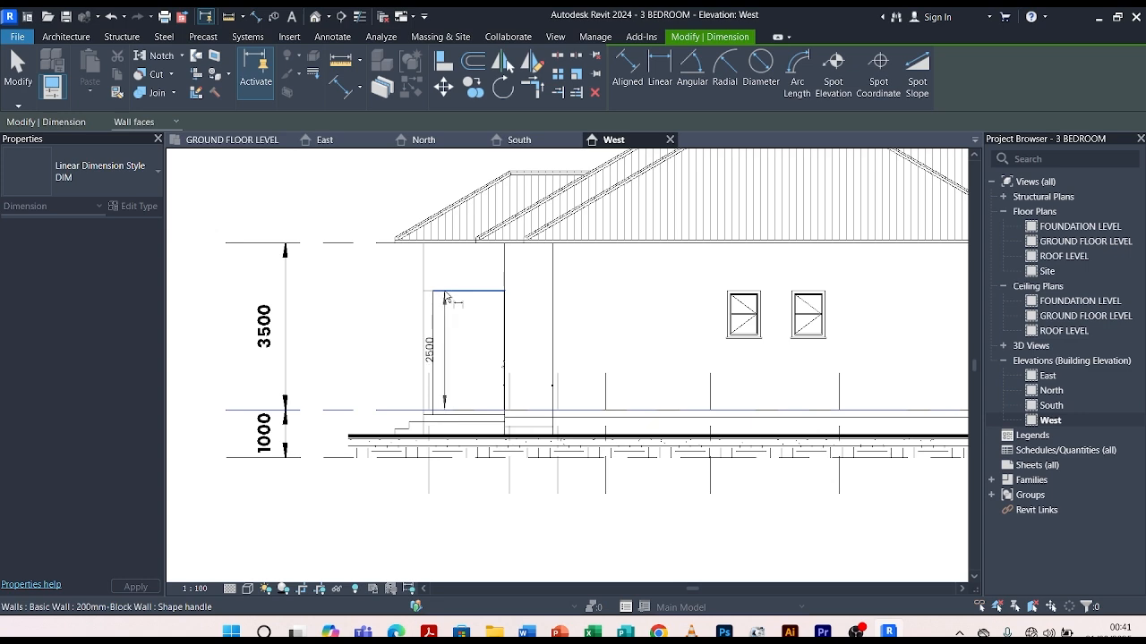
pyautogui.scroll(2, 349, 298)
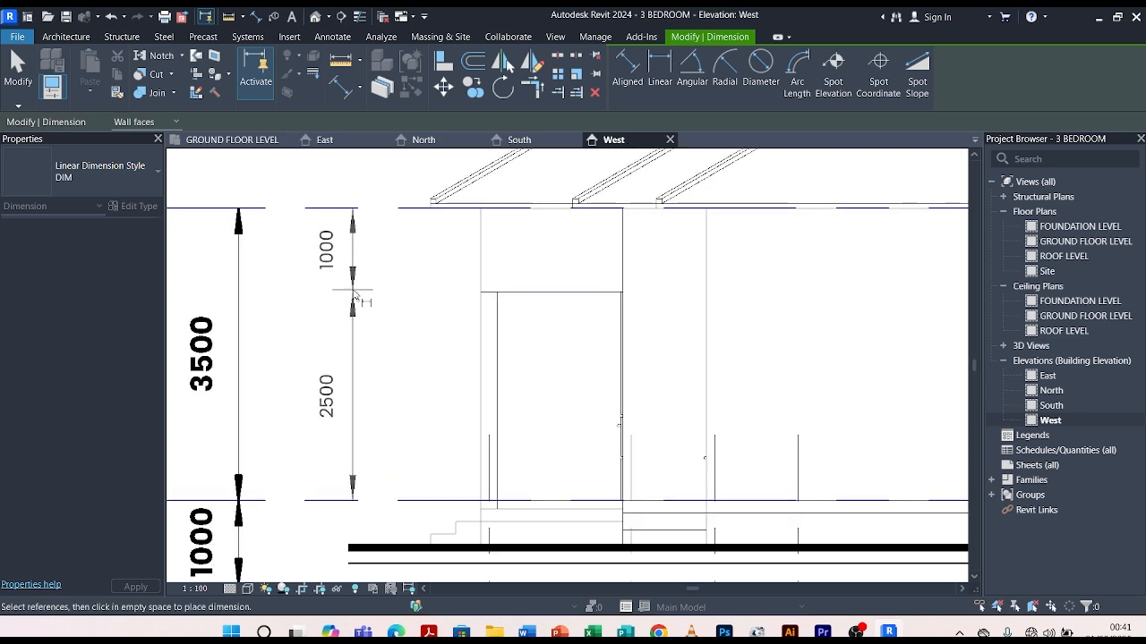
pyautogui.click(353, 309)
# Dimension the wall edges and both sides of the two windows in one horizontal string across the full width of the west elevation.
pyautogui.scroll(-3, 344, 311)
pyautogui.scroll(-3, 421, 371)
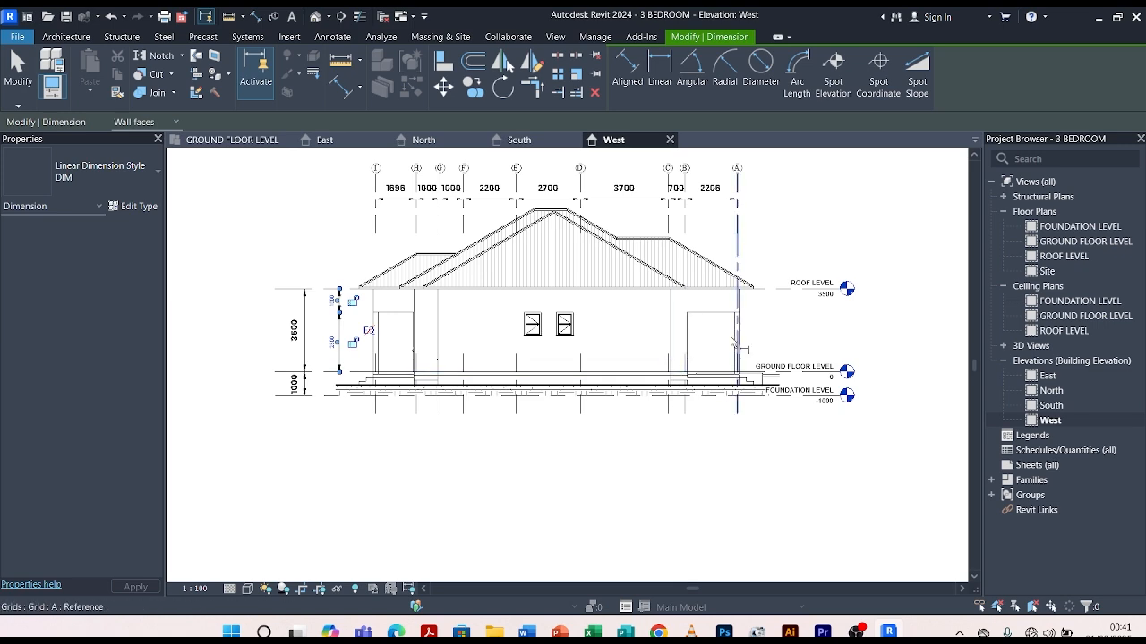
pyautogui.scroll(2, 403, 335)
pyautogui.scroll(-1, 402, 334)
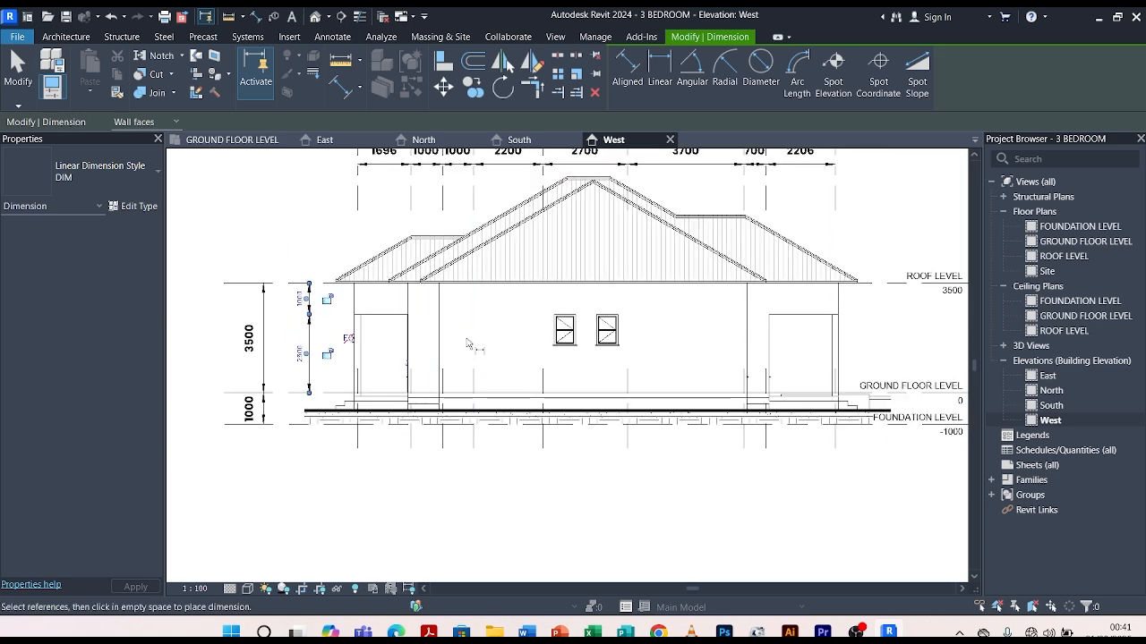
pyautogui.scroll(2, 384, 330)
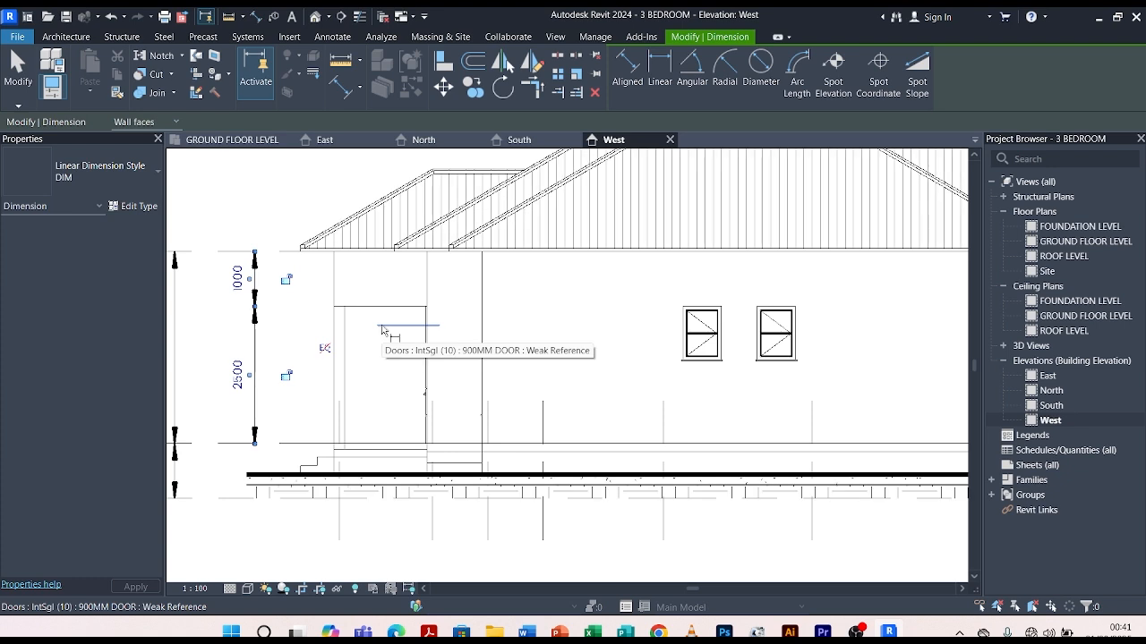
pyautogui.click(334, 298)
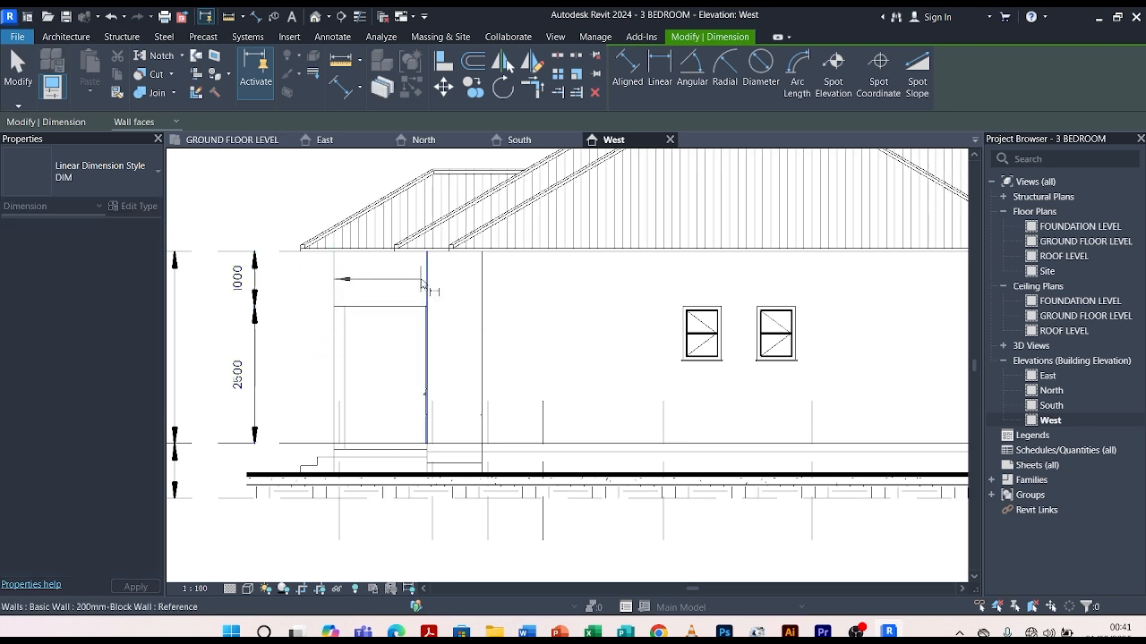
pyautogui.click(480, 285)
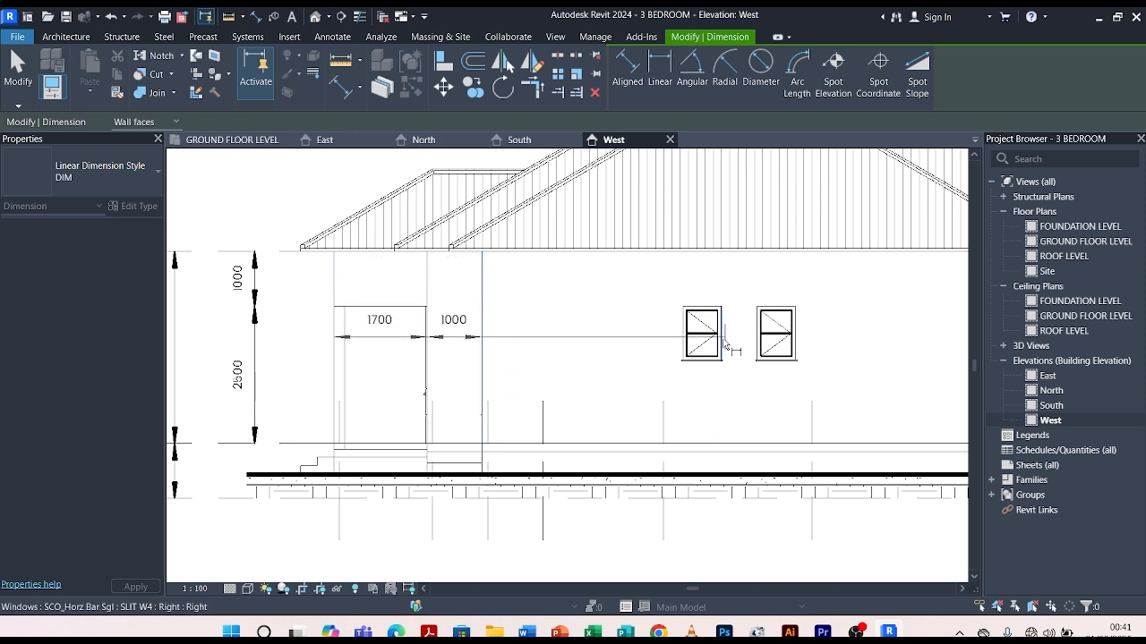
pyautogui.click(678, 331)
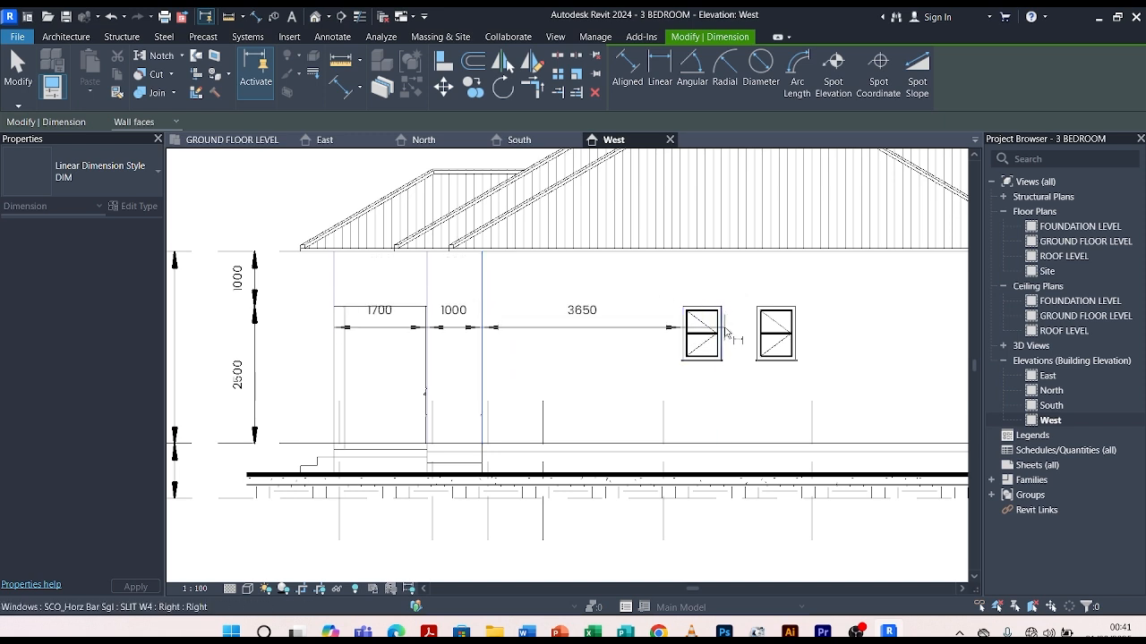
pyautogui.click(722, 331)
pyautogui.click(757, 332)
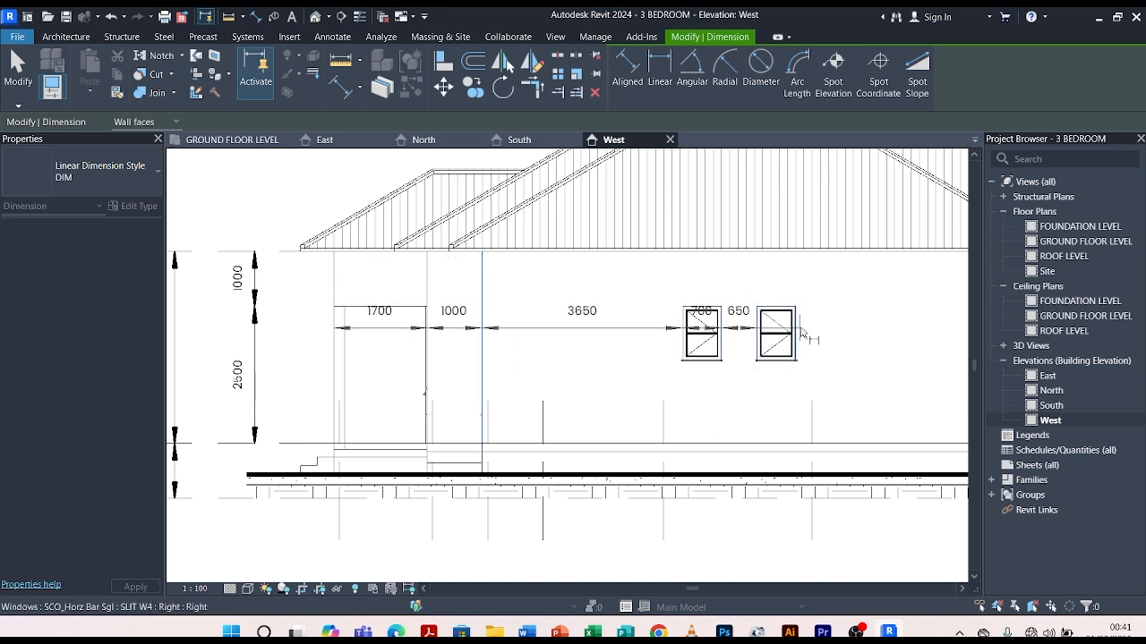
pyautogui.click(796, 331)
pyautogui.scroll(-3, 799, 328)
pyautogui.click(785, 337)
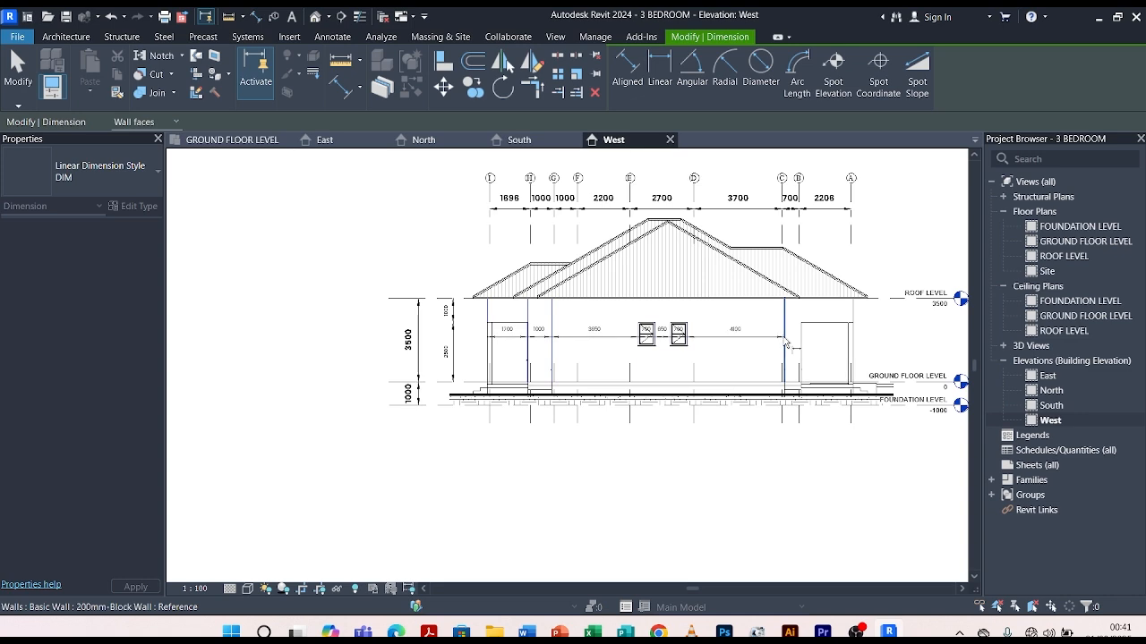
pyautogui.scroll(3, 804, 337)
pyautogui.click(801, 337)
pyautogui.click(904, 298)
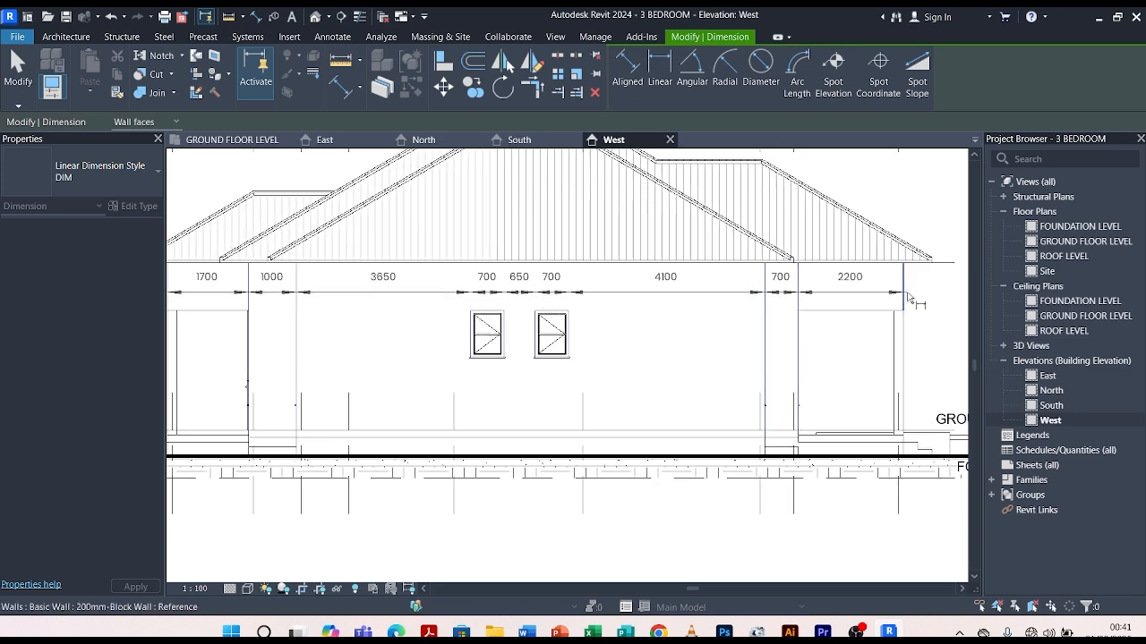
pyautogui.scroll(3, 595, 316)
# Dimension the ground floor level, window sill, window head and wall top in one vertical string beside the two west windows.
pyautogui.scroll(-3, 606, 298)
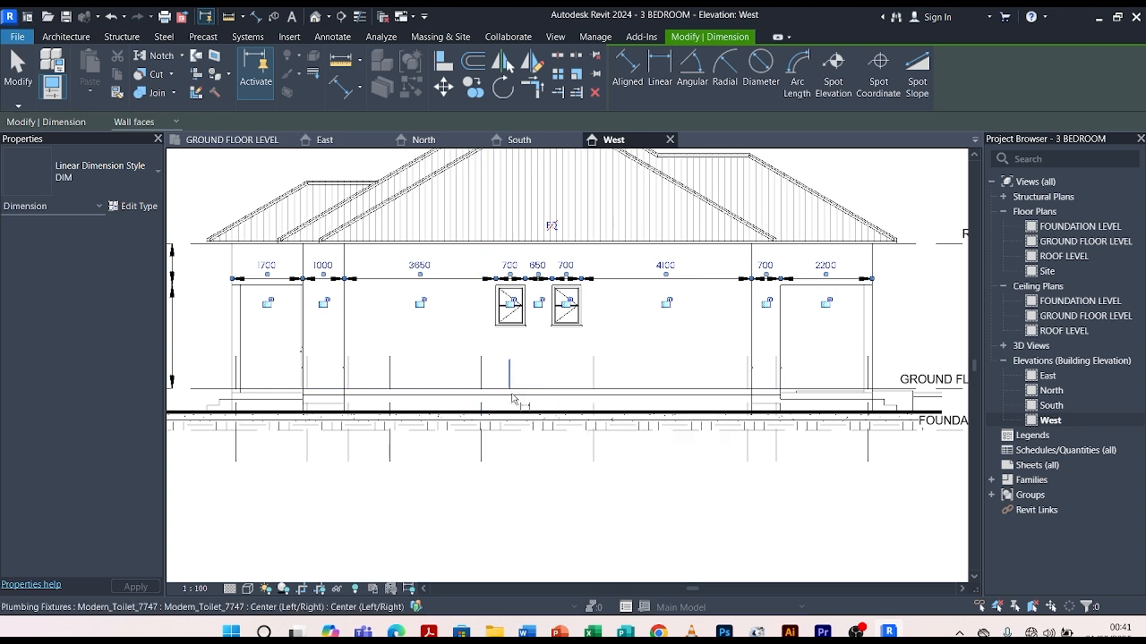
pyautogui.click(531, 395)
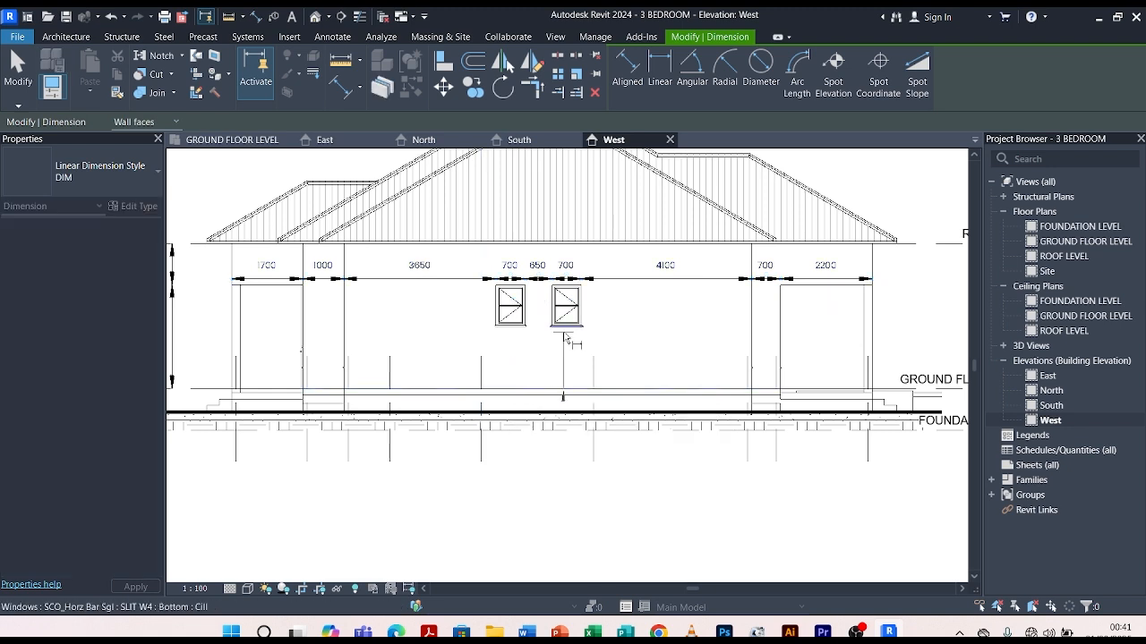
pyautogui.scroll(3, 564, 332)
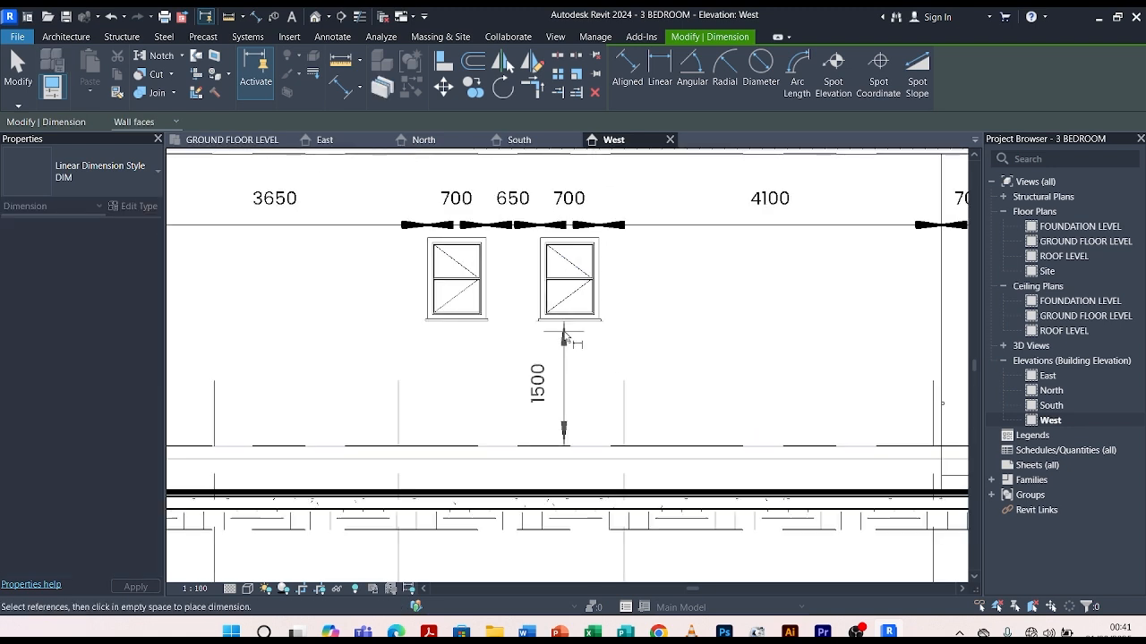
pyautogui.click(586, 240)
pyautogui.scroll(-3, 638, 242)
pyautogui.click(672, 207)
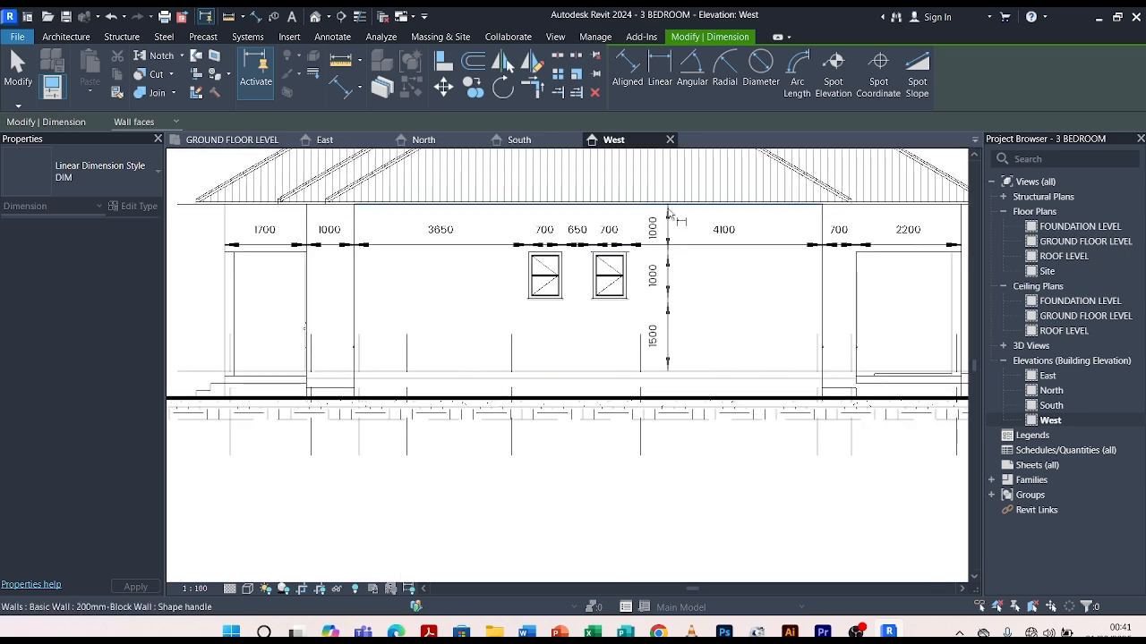
pyautogui.scroll(3, 666, 273)
pyautogui.scroll(1, 664, 268)
pyautogui.click(675, 293)
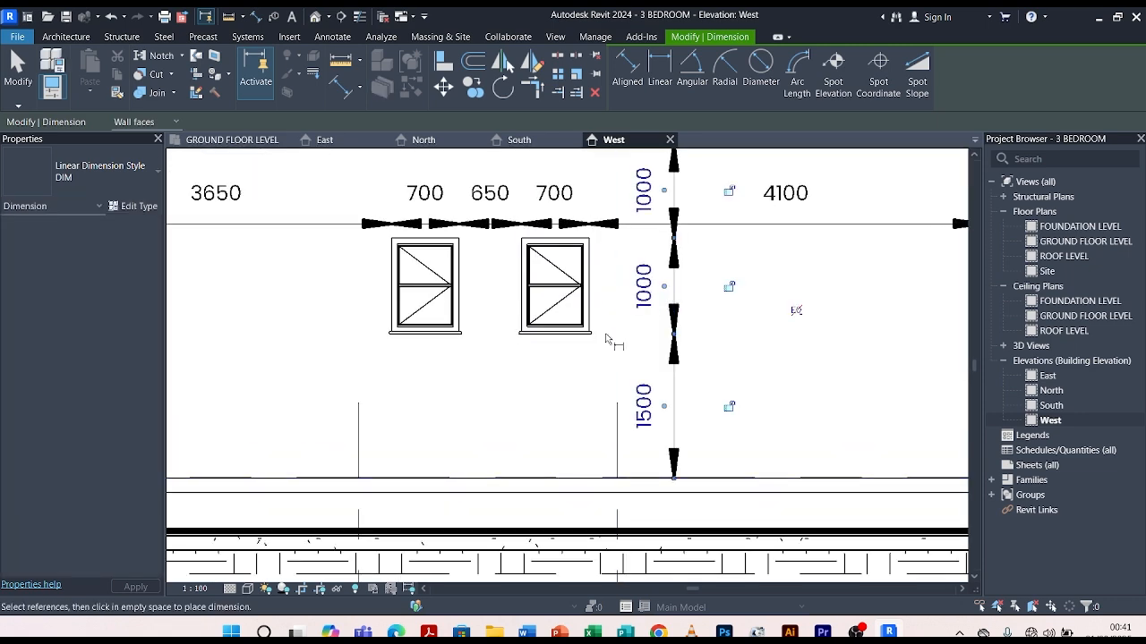
pyautogui.scroll(-3, 606, 348)
pyautogui.press('Escape')
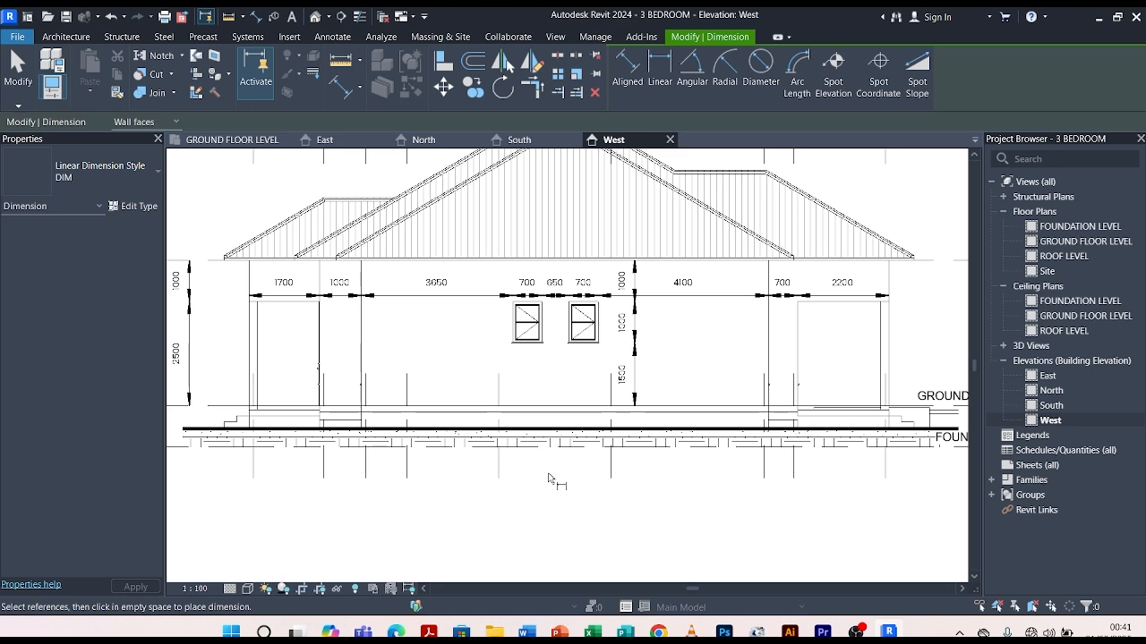
pyautogui.press('Escape')
# Enable anti-aliased lines, cast shadows and ambient shadows for the west elevation, with sun at 100, ambient light at 50 and shadows at 16.
pyautogui.scroll(-2, 548, 481)
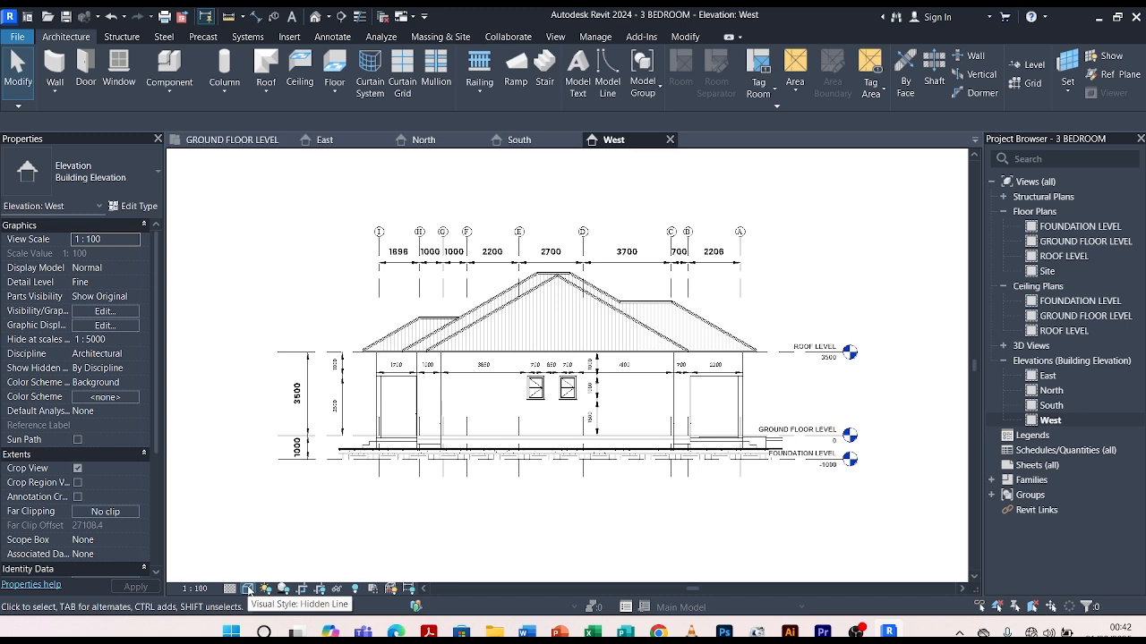
pyautogui.click(248, 589)
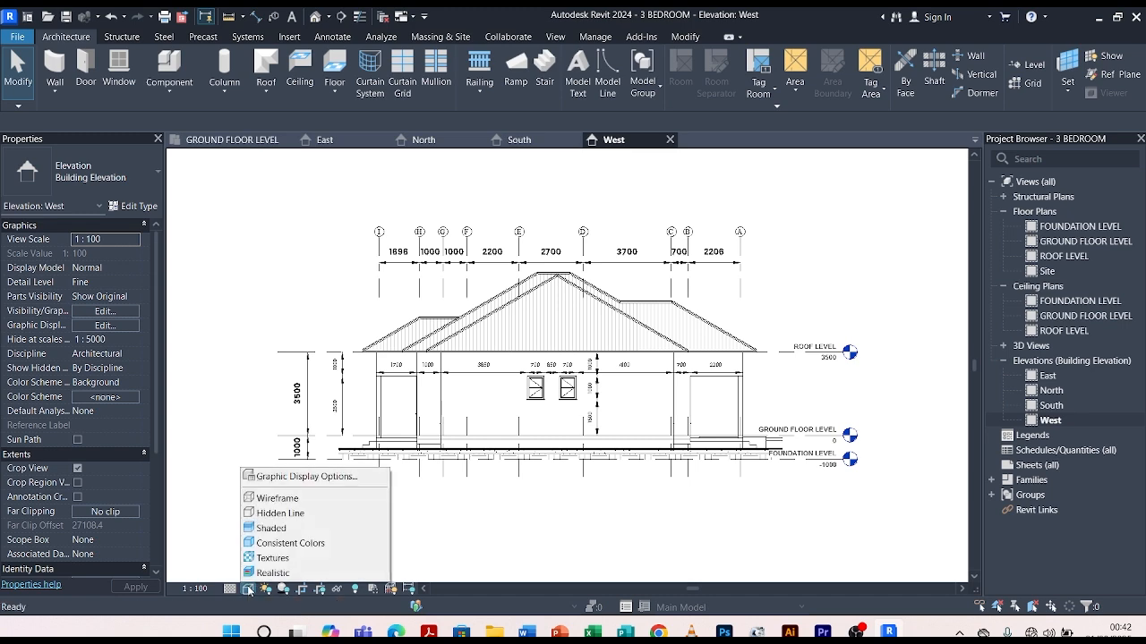
pyautogui.click(287, 477)
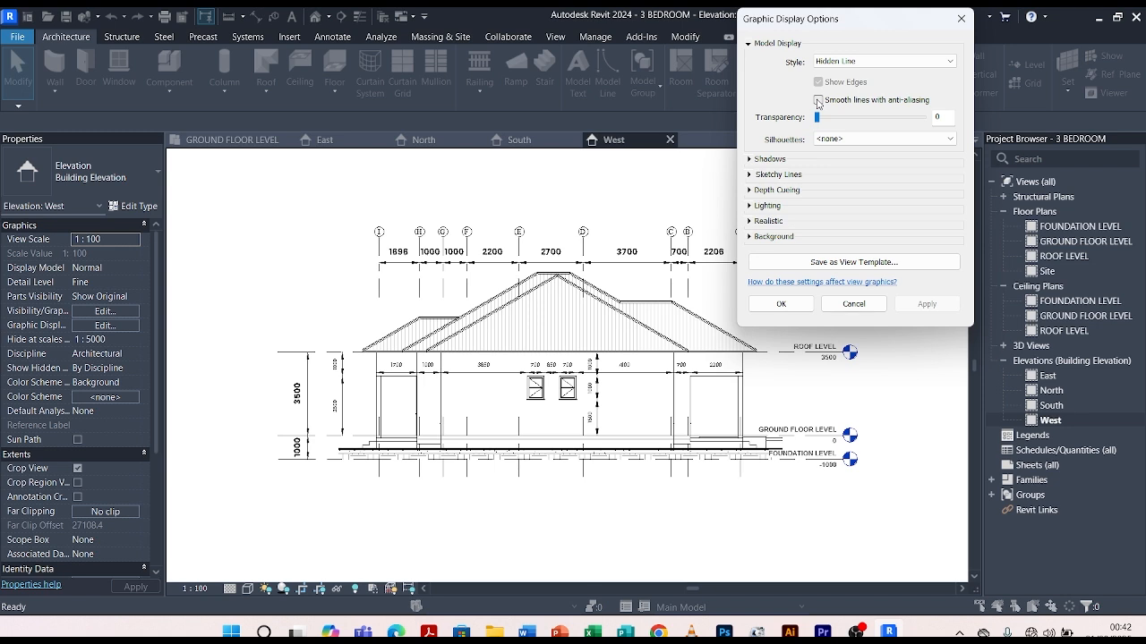
pyautogui.click(750, 159)
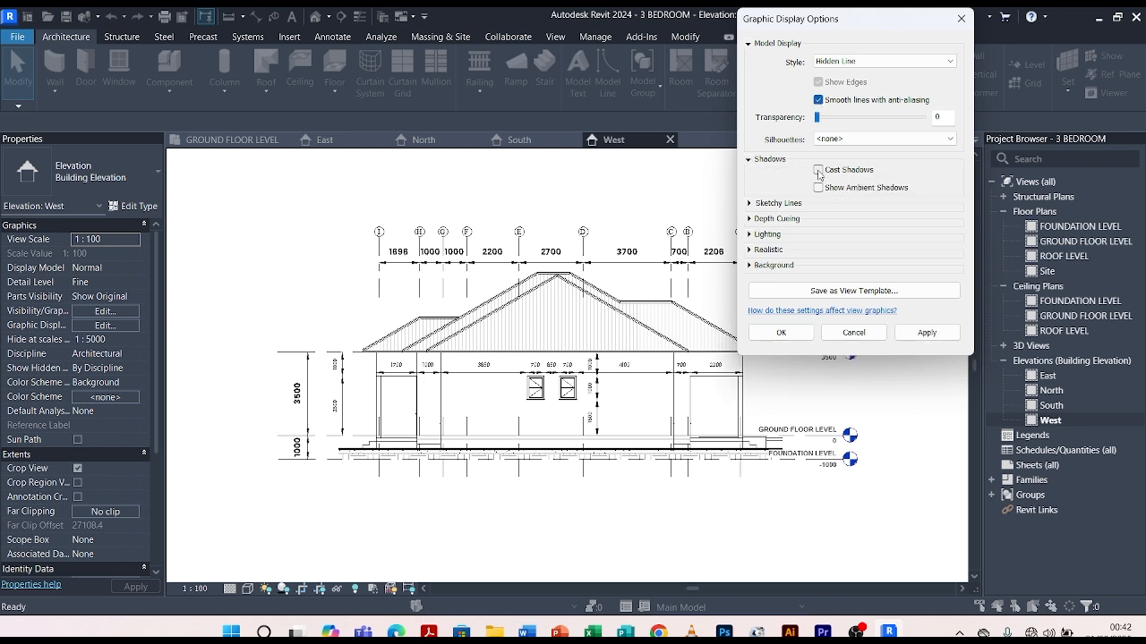
pyautogui.click(818, 170)
pyautogui.click(750, 234)
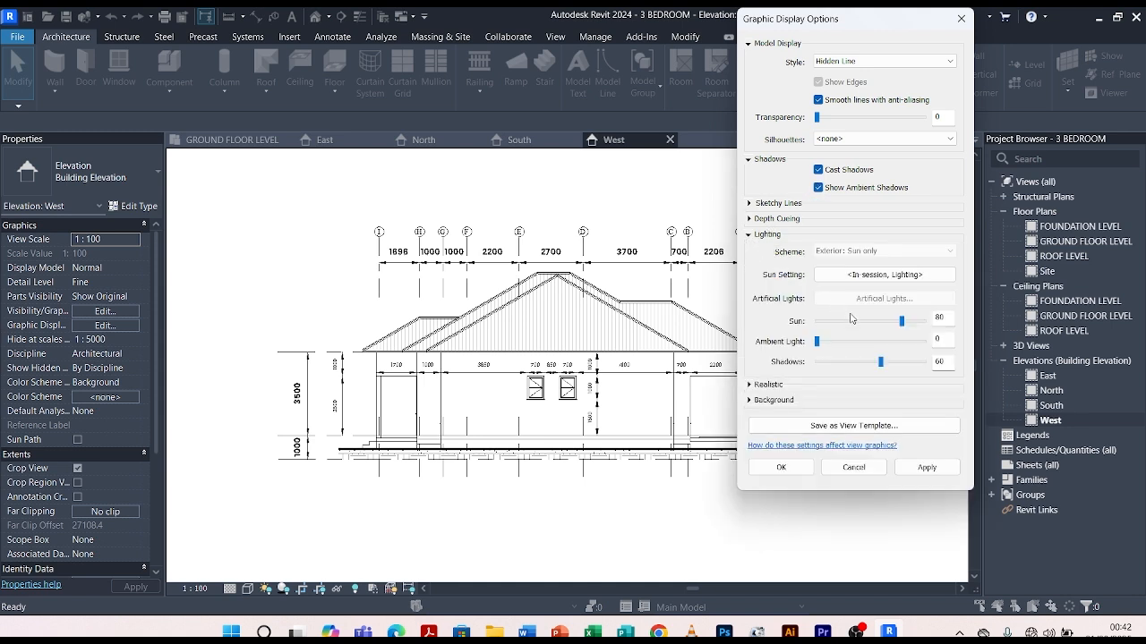
pyautogui.moveTo(902, 320); pyautogui.dragTo(903, 321)
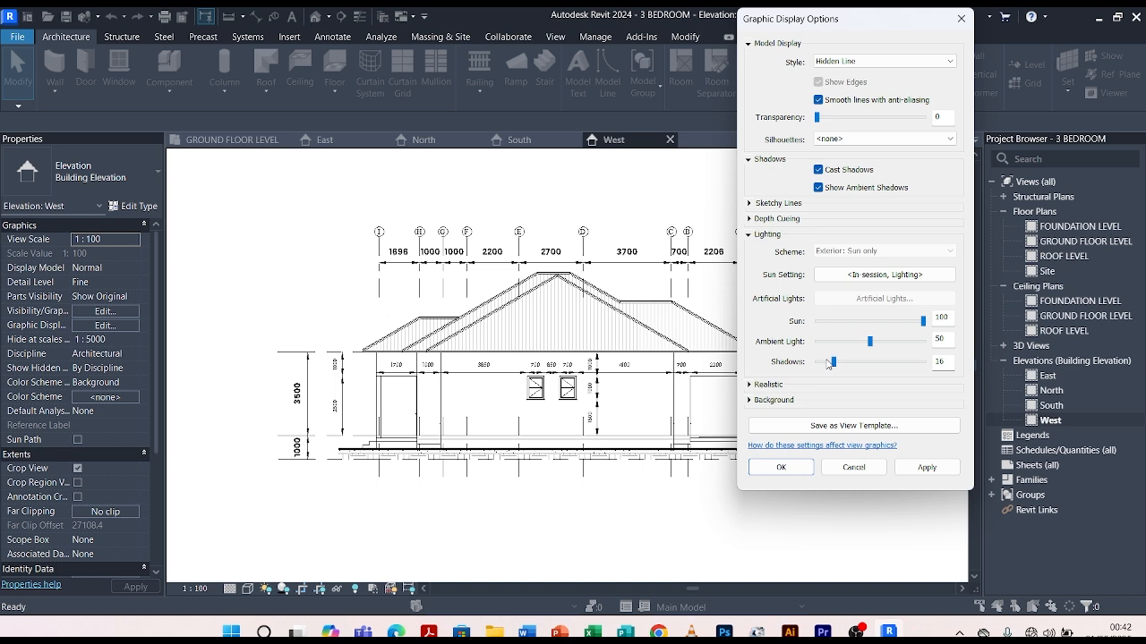
# Give the west elevation a gradient background with the sky color RGB 191-223-255 and apply the graphic display settings.
pyautogui.click(749, 400)
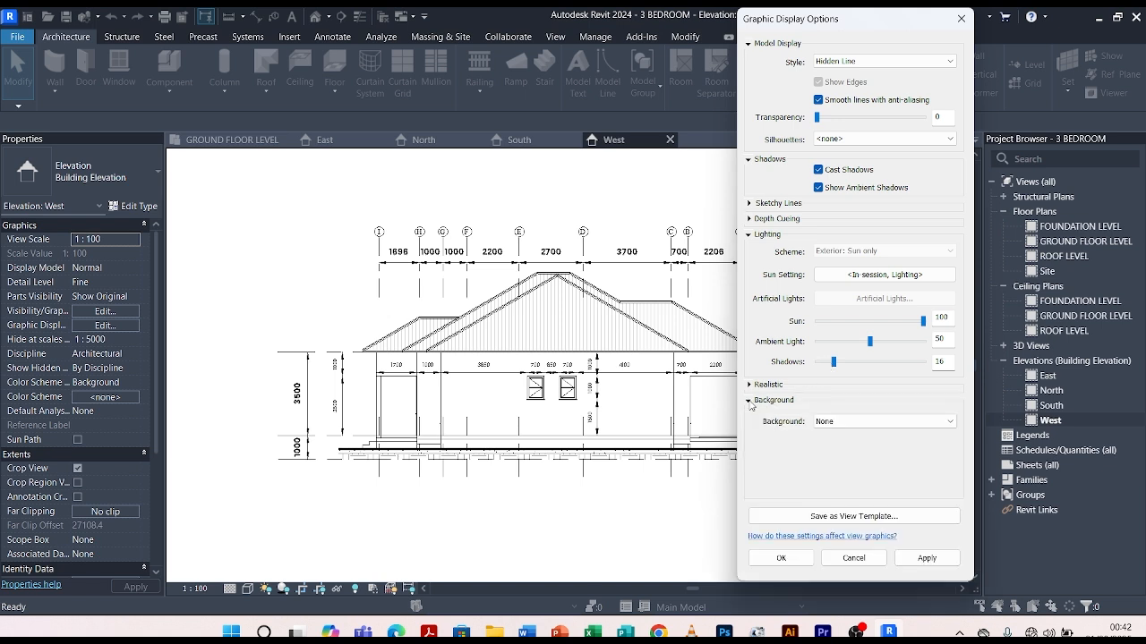
pyautogui.click(936, 427)
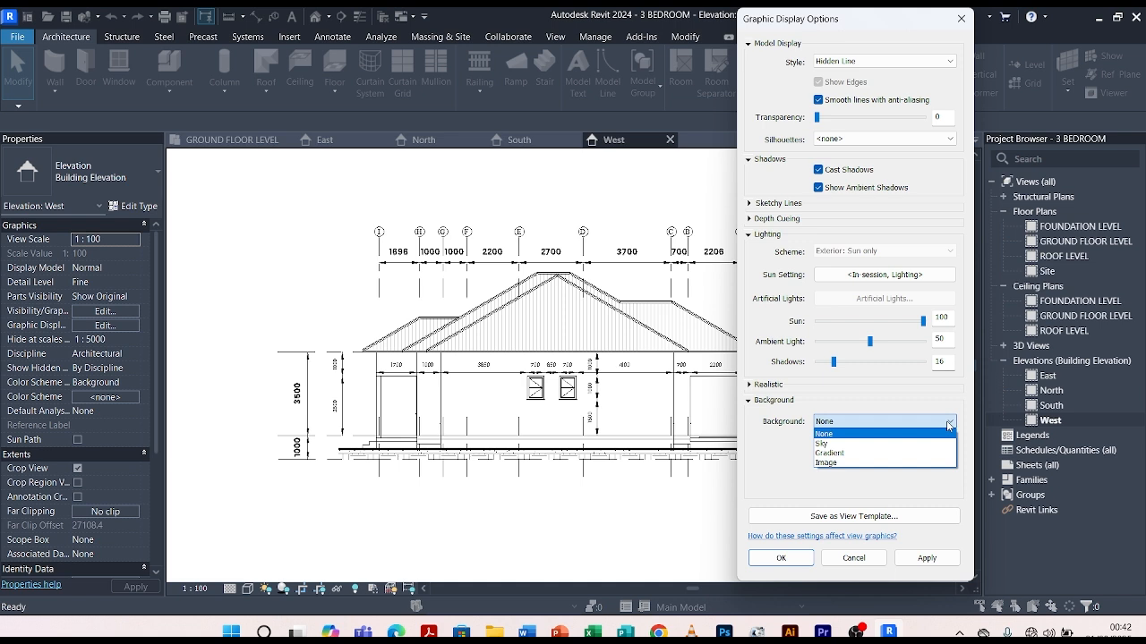
pyautogui.click(854, 455)
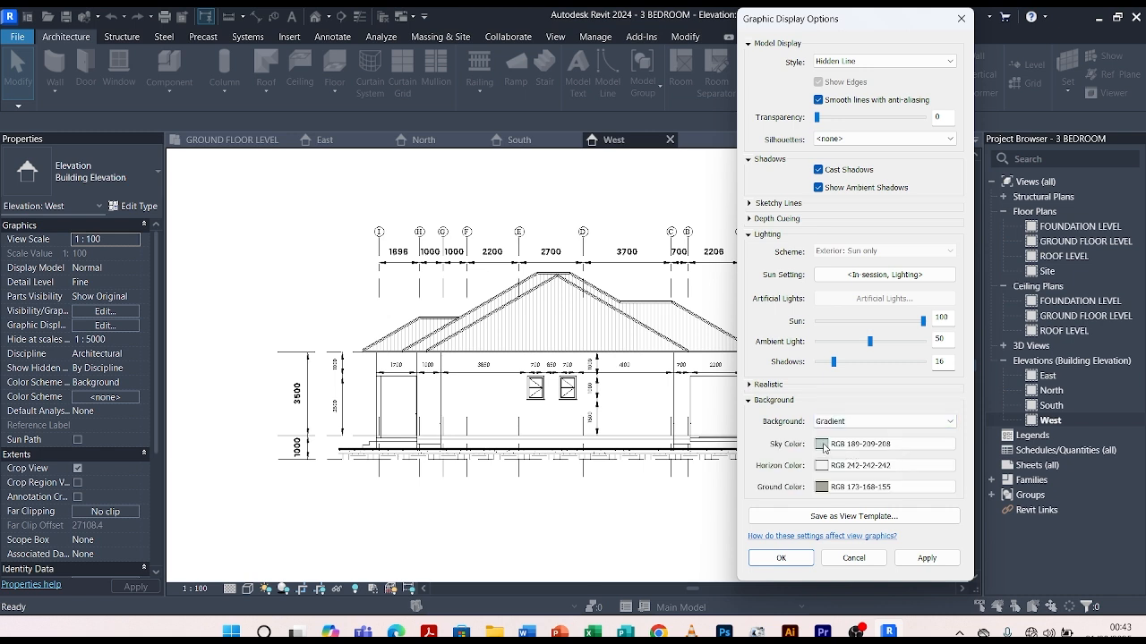
pyautogui.click(821, 444)
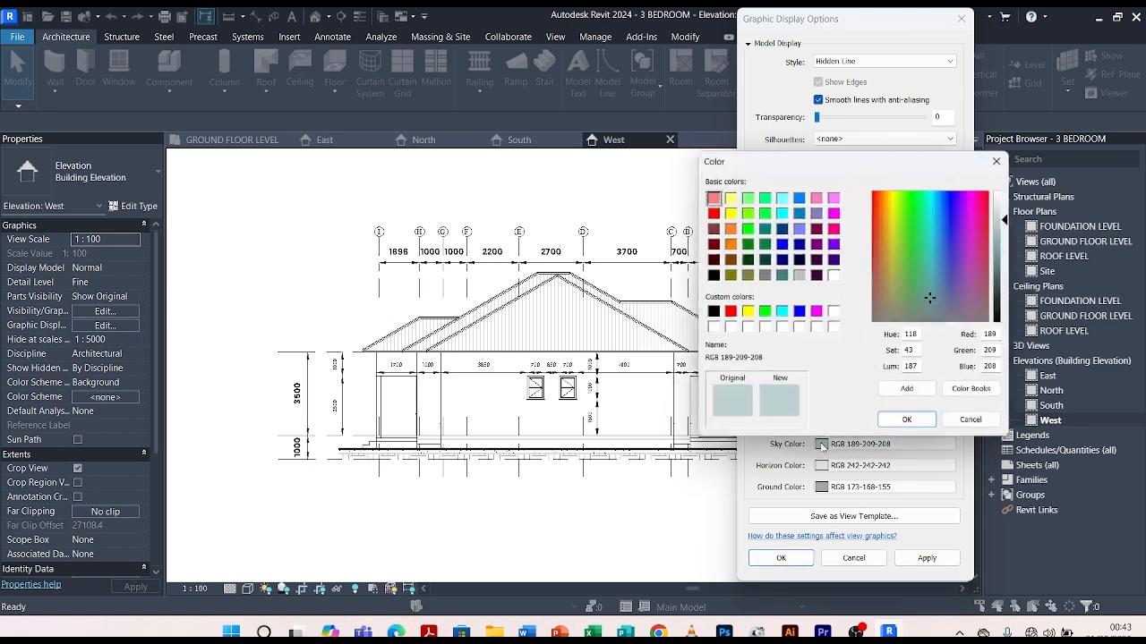
pyautogui.click(798, 194)
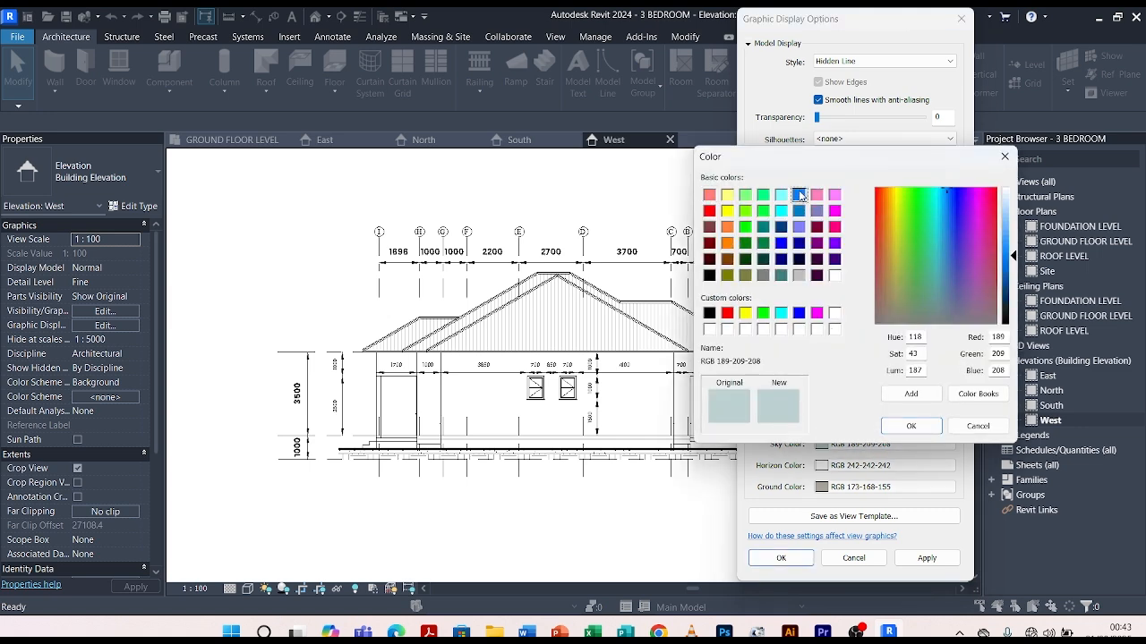
pyautogui.moveTo(1014, 258); pyautogui.dragTo(1011, 208)
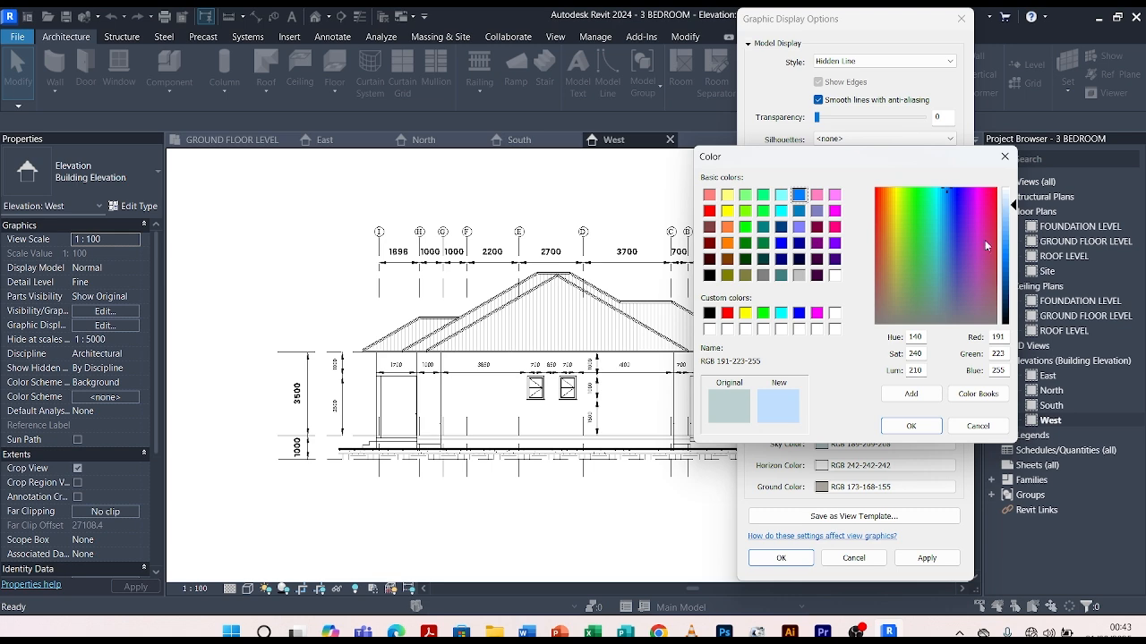
pyautogui.click(910, 426)
pyautogui.click(926, 558)
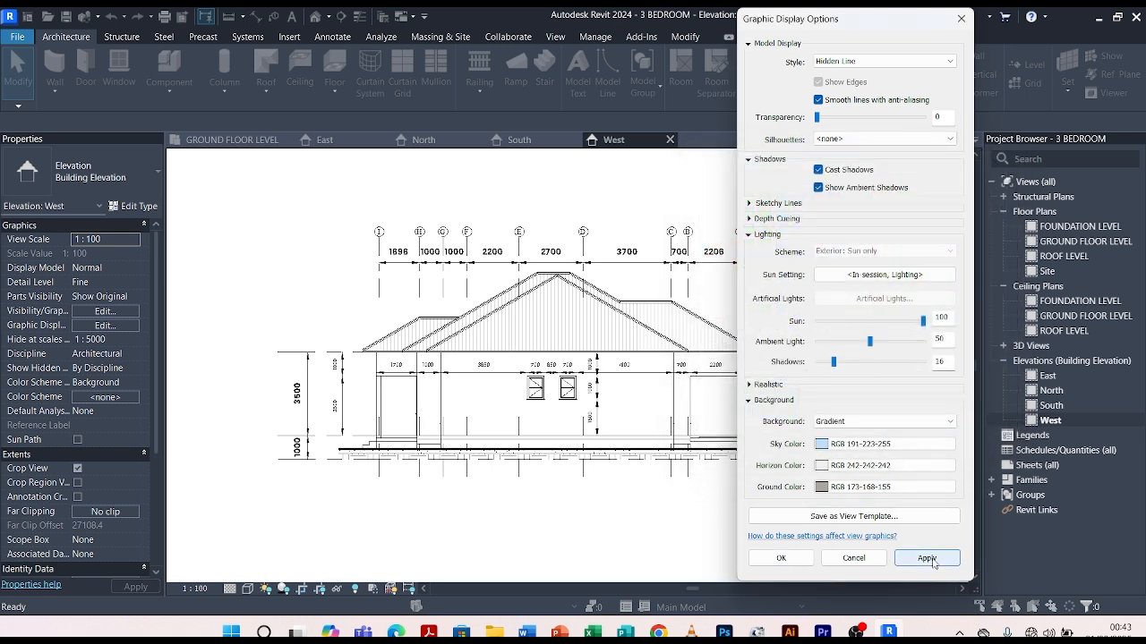
# Accept the graphic display settings and place arrow spot slopes on the four visible roof faces of the west elevation.
pyautogui.click(805, 558)
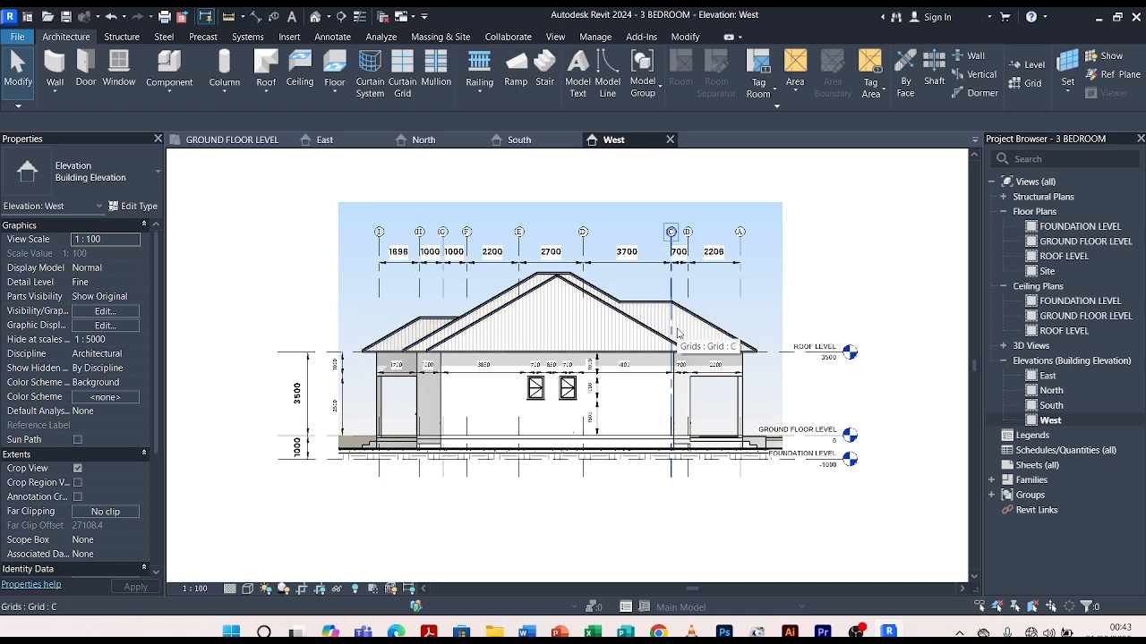
pyautogui.scroll(2, 626, 250)
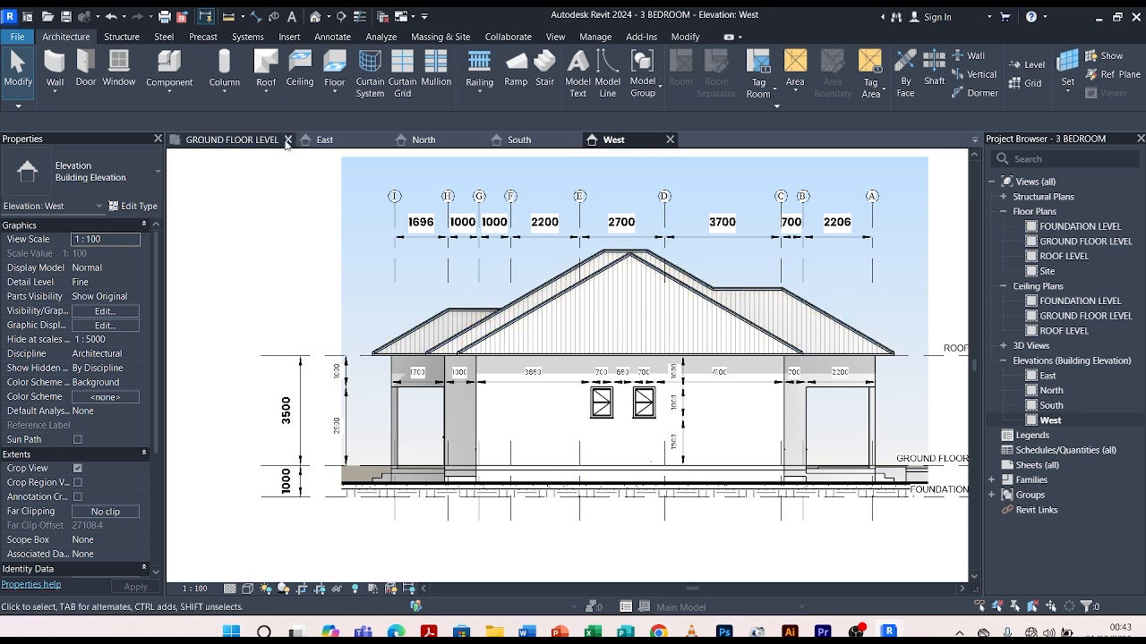
pyautogui.click(333, 36)
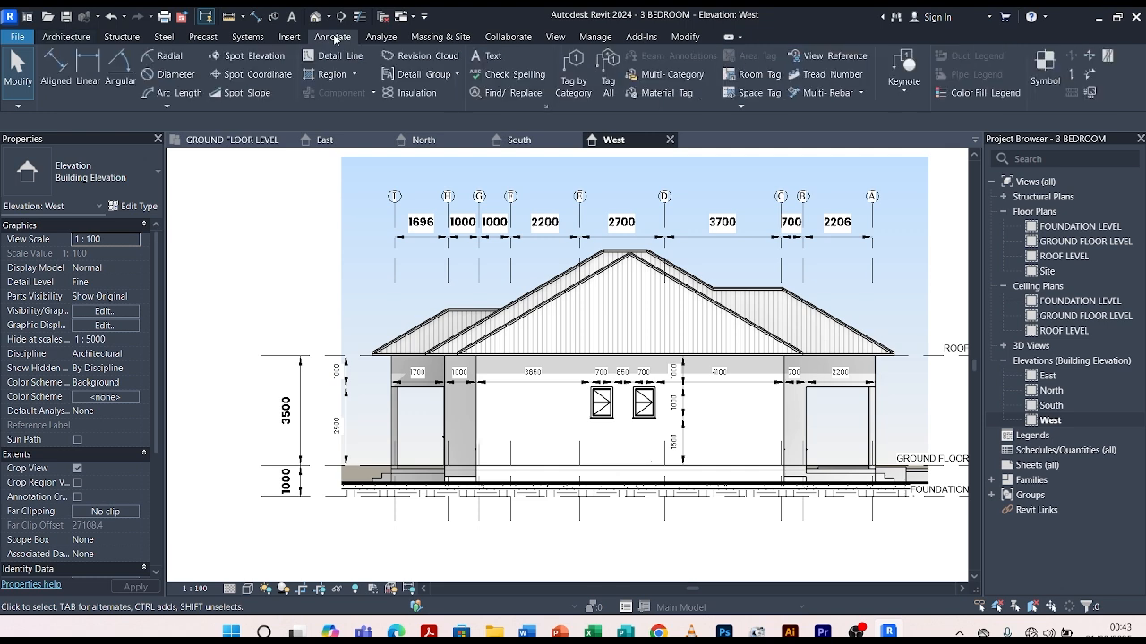
pyautogui.click(239, 93)
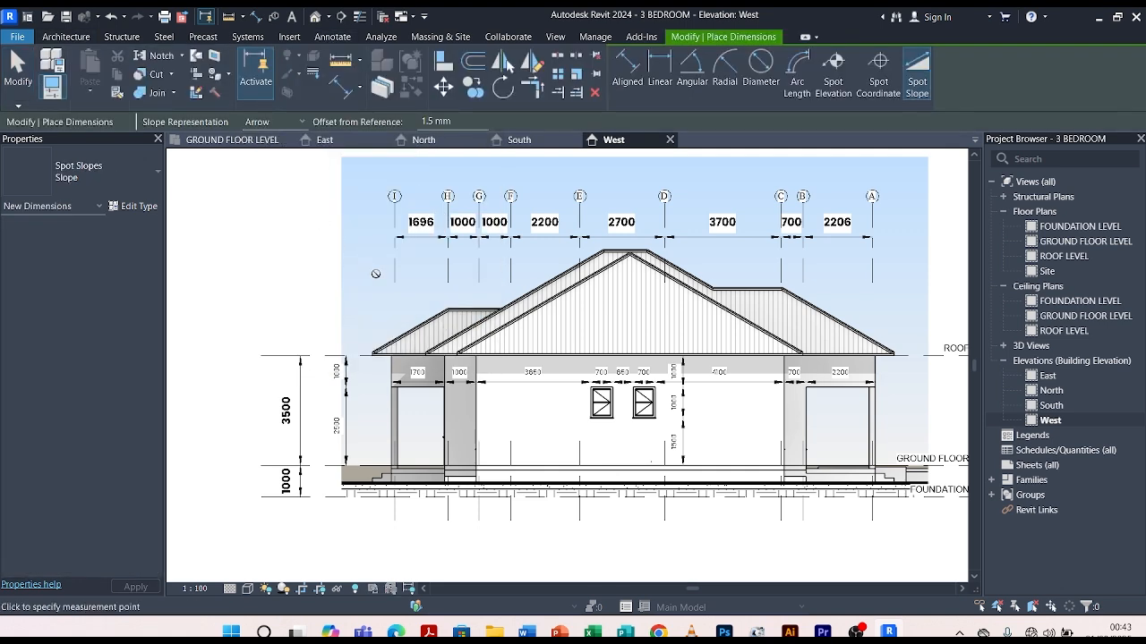
pyautogui.scroll(3, 577, 310)
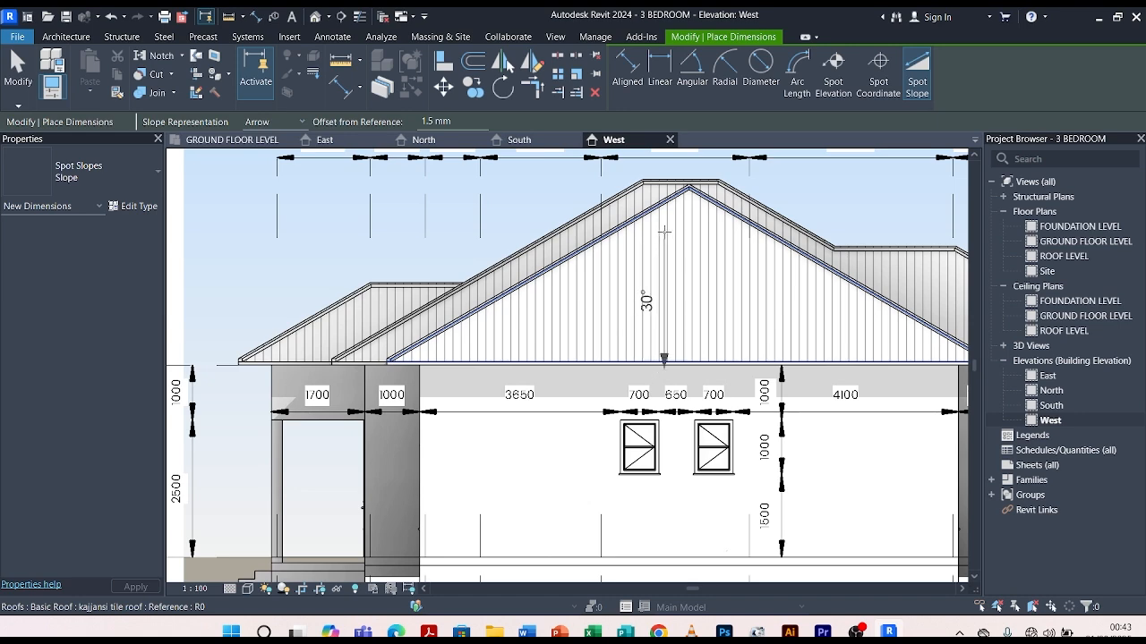
pyautogui.scroll(4, 322, 296)
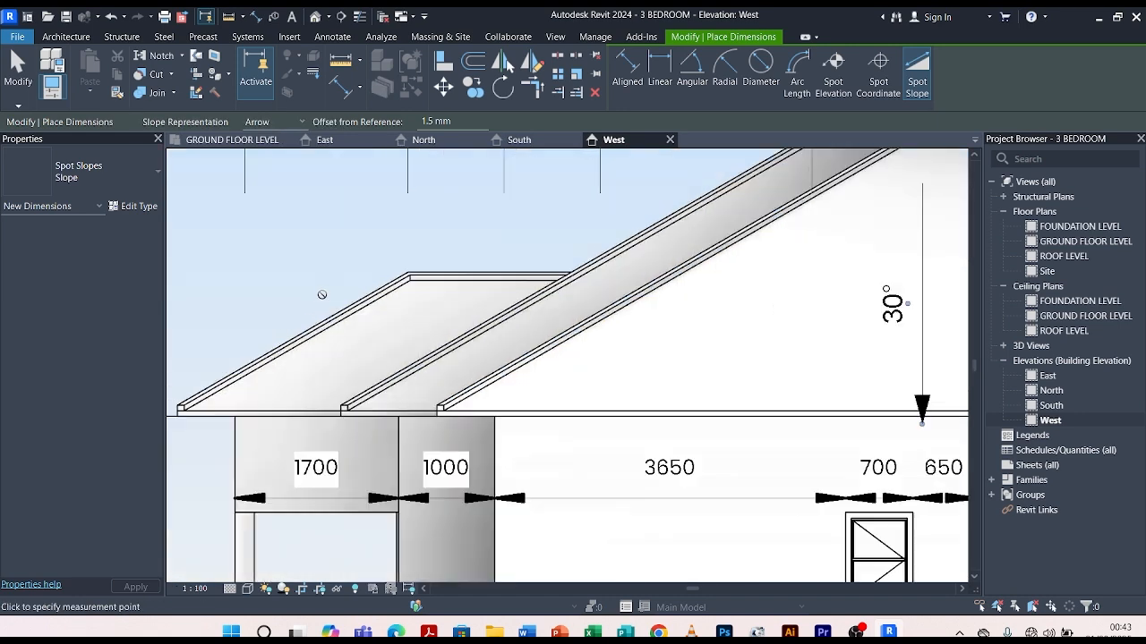
pyautogui.scroll(-5, 421, 301)
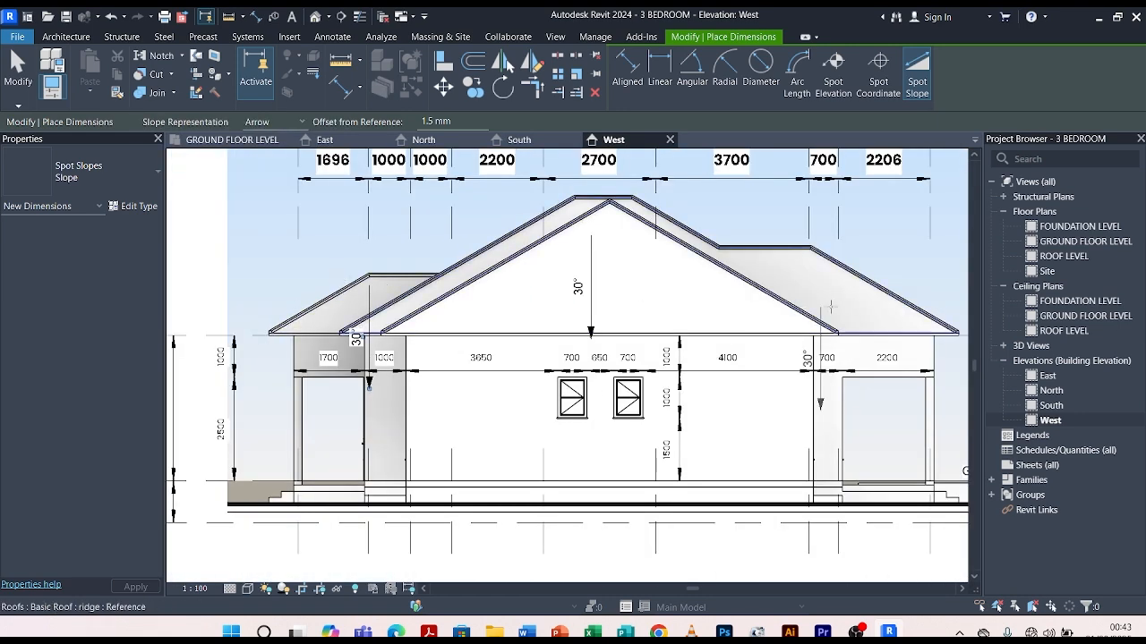
pyautogui.click(682, 269)
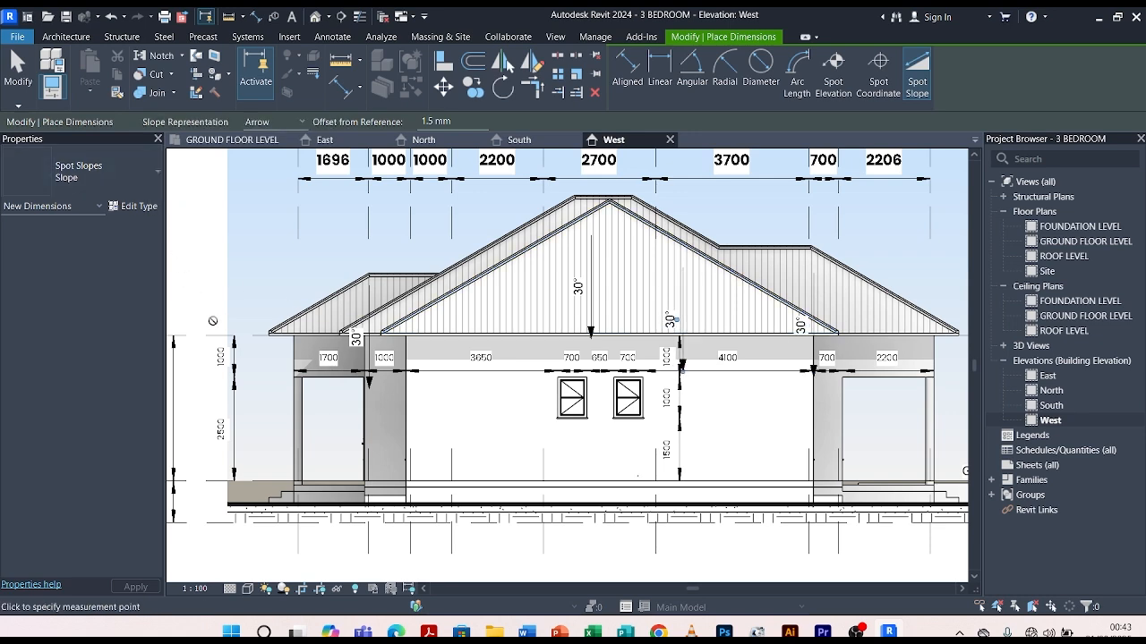
pyautogui.press('Escape')
pyautogui.press('Escape')
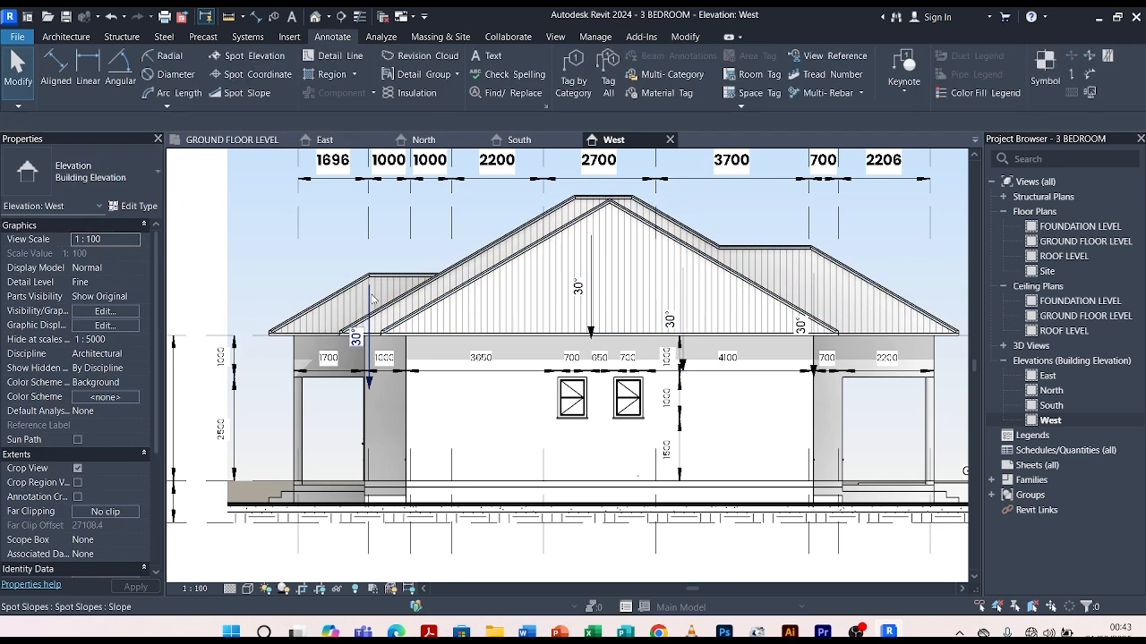
# Shorten the leaders of all four spot slopes on the west elevation so the arrows stay clear of the wall dimensions.
pyautogui.click(375, 300)
pyautogui.scroll(3, 374, 305)
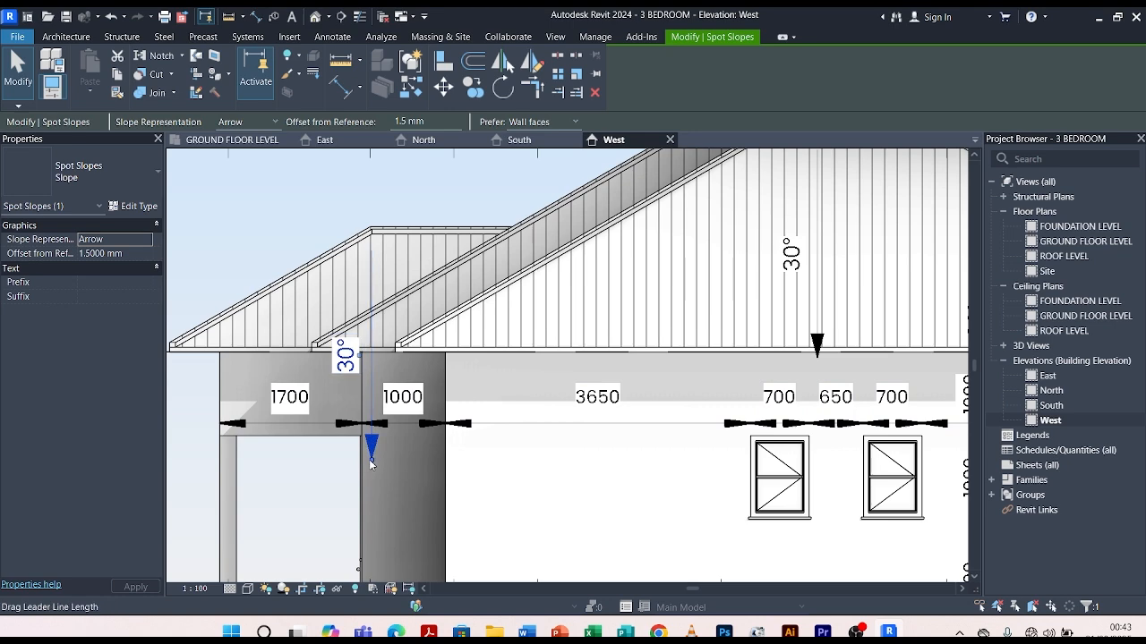
pyautogui.scroll(-4, 340, 305)
pyautogui.press('Escape')
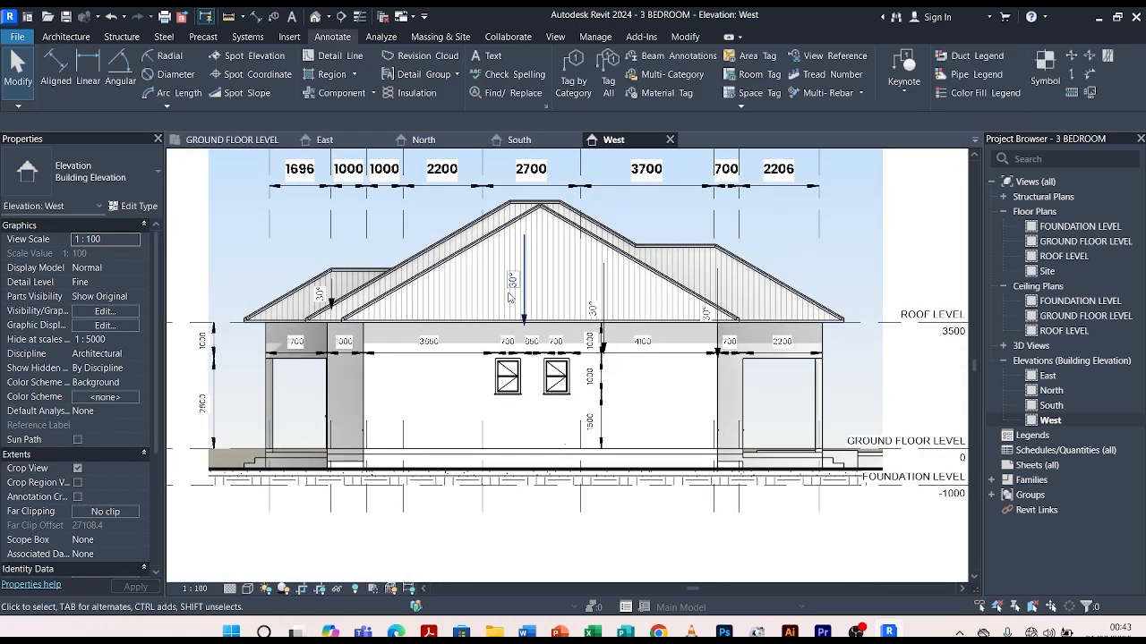
pyautogui.click(522, 281)
pyautogui.moveTo(528, 331); pyautogui.dragTo(528, 283)
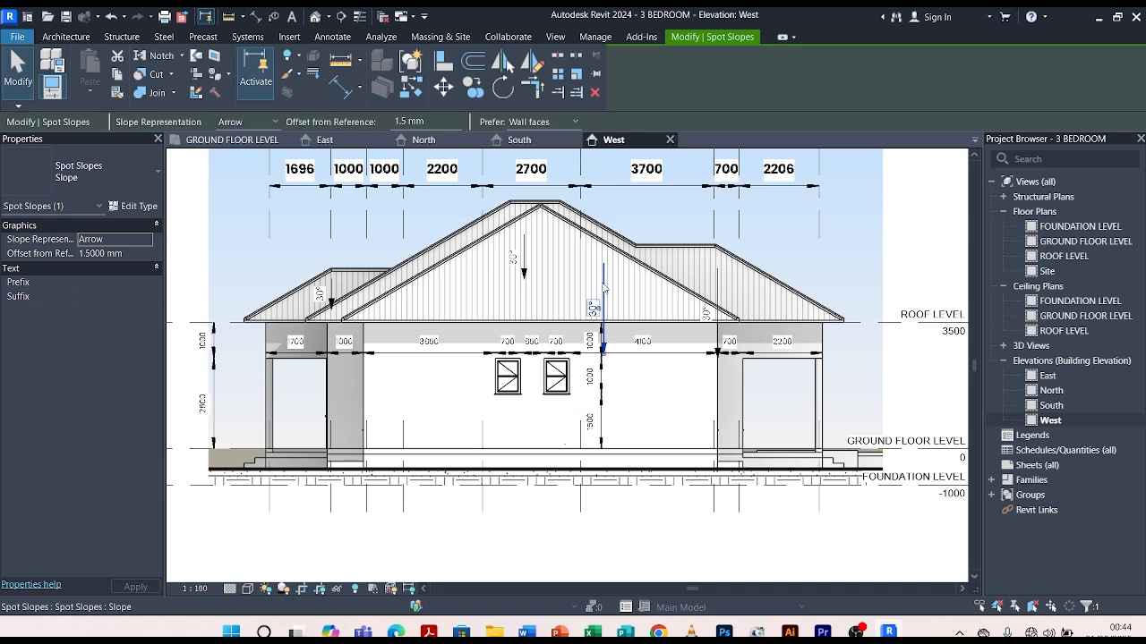
pyautogui.click(603, 296)
pyautogui.moveTo(604, 354); pyautogui.dragTo(603, 294)
pyautogui.click(717, 354)
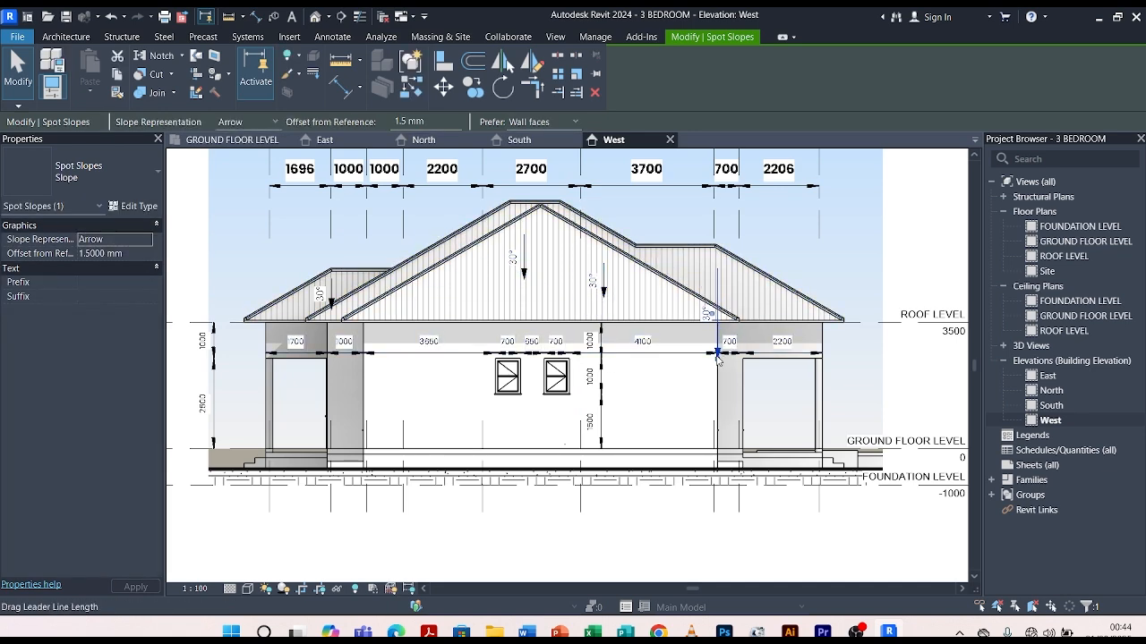
pyautogui.moveTo(717, 354); pyautogui.dragTo(715, 287)
pyautogui.scroll(-5, 641, 345)
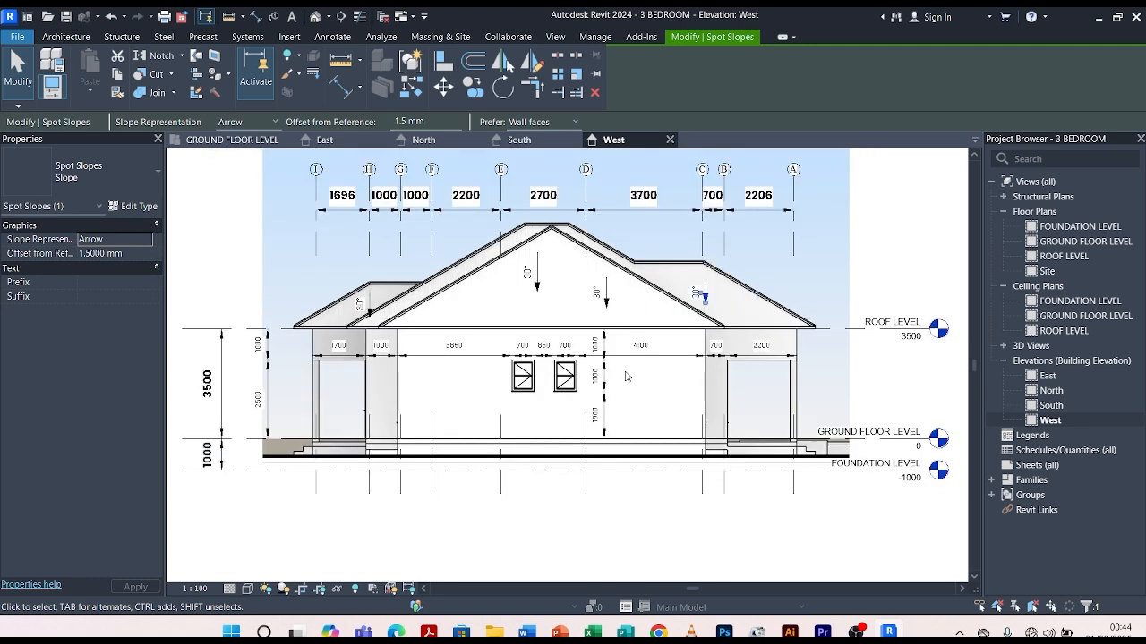
pyautogui.press('Escape')
pyautogui.scroll(2, 641, 344)
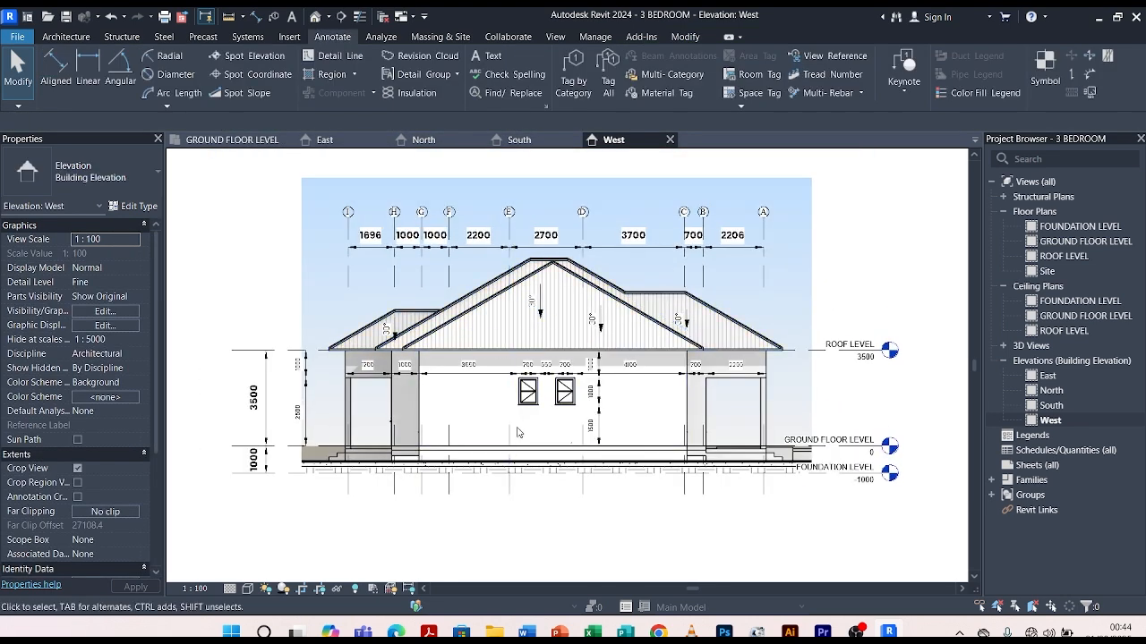
# Examine the roof and annotations on the south and north elevations and return to the west elevation.
pyautogui.click(519, 139)
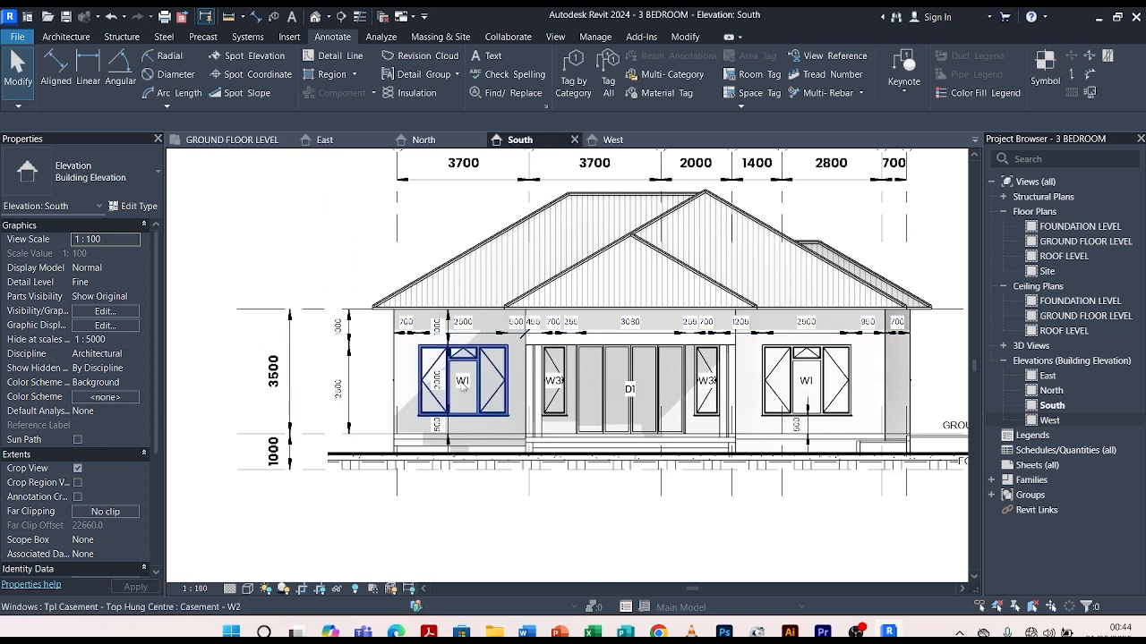
pyautogui.scroll(-1, 548, 287)
pyautogui.scroll(1, 548, 286)
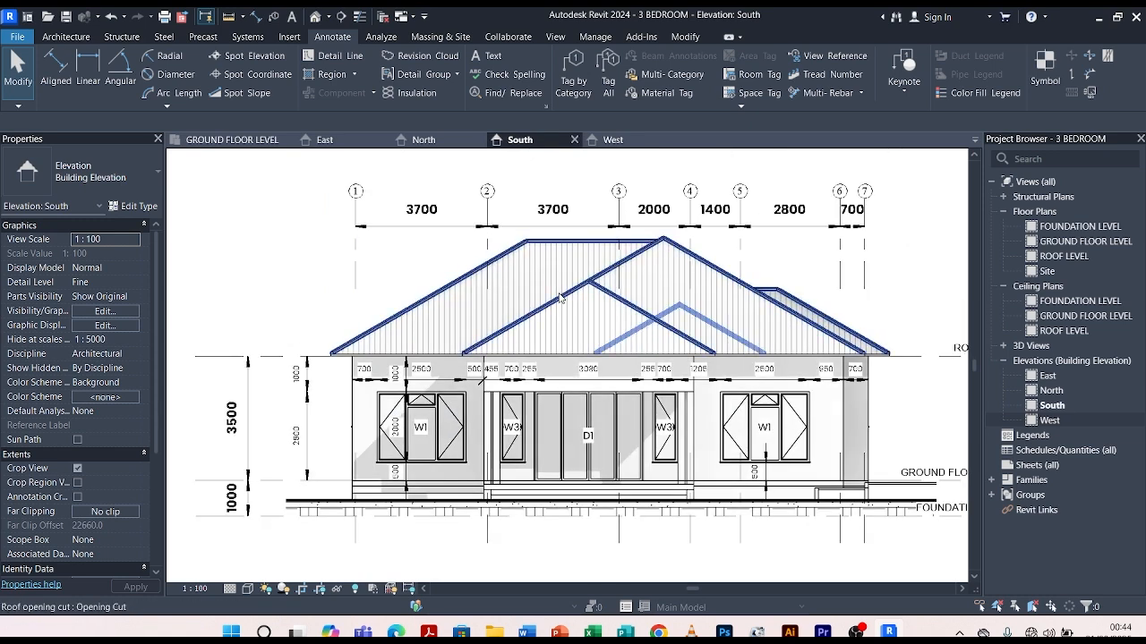
pyautogui.scroll(-1, 478, 294)
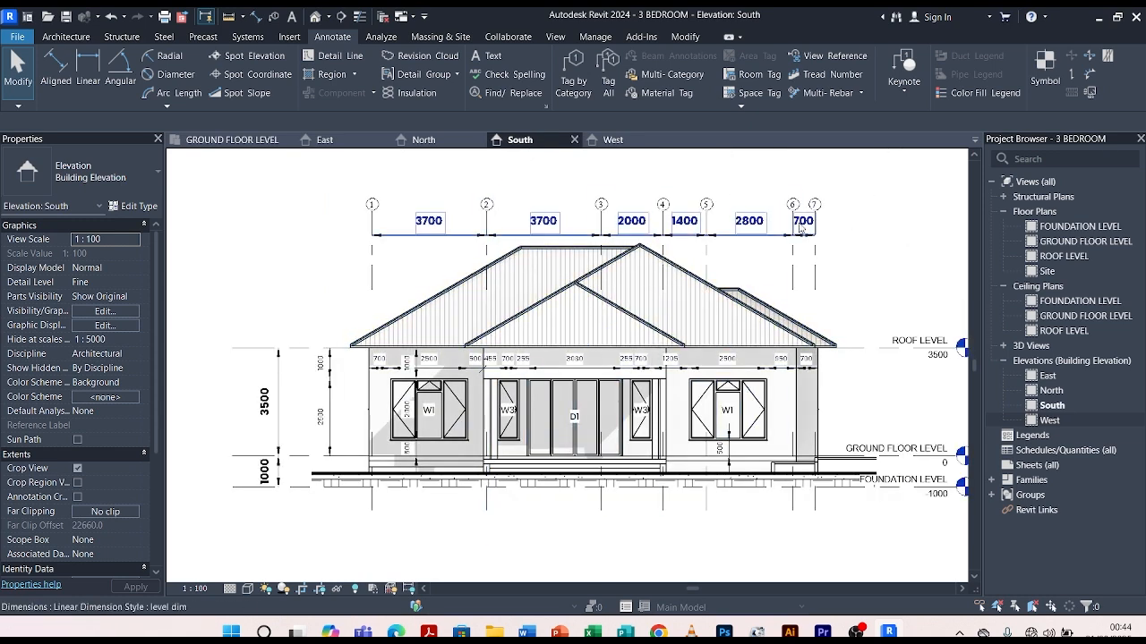
pyautogui.scroll(-1, 427, 257)
pyautogui.click(422, 141)
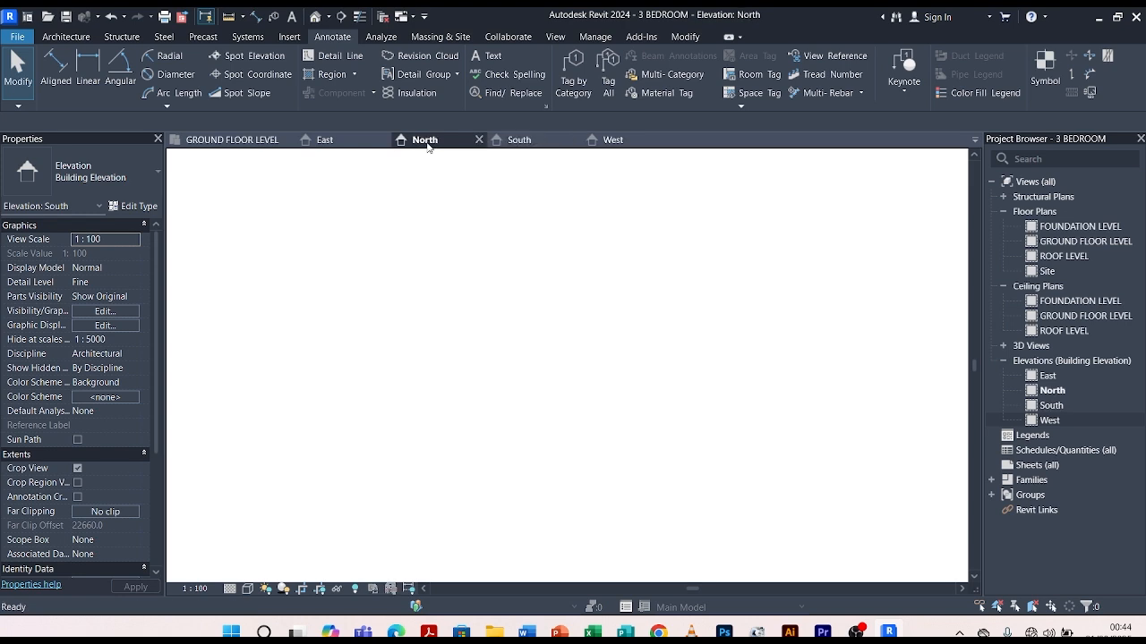
pyautogui.scroll(-3, 445, 354)
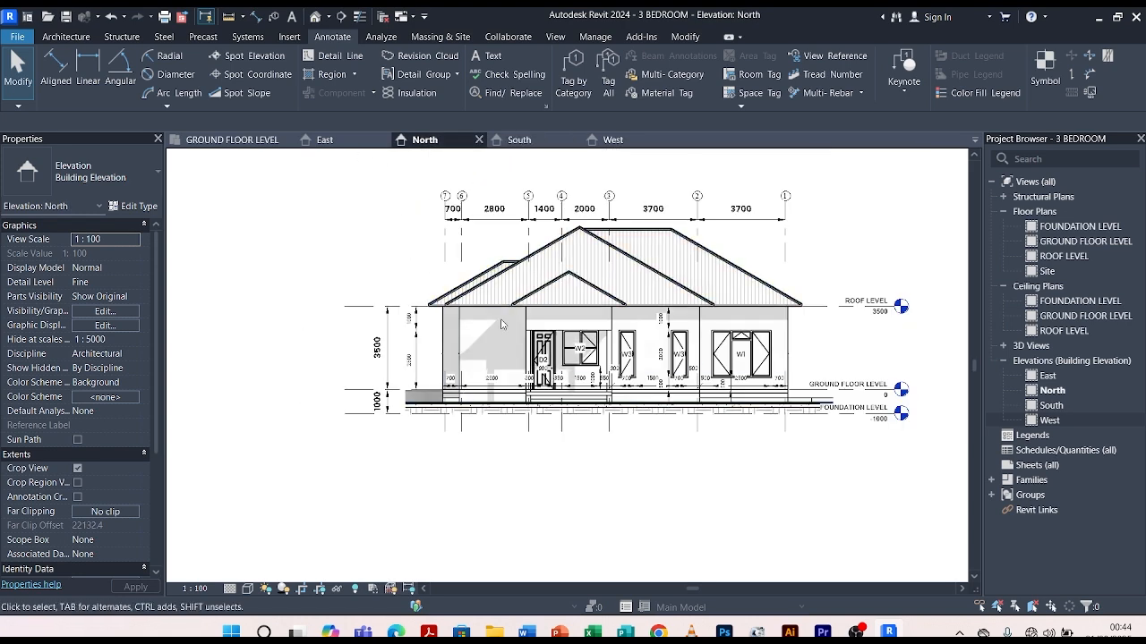
pyautogui.click(614, 142)
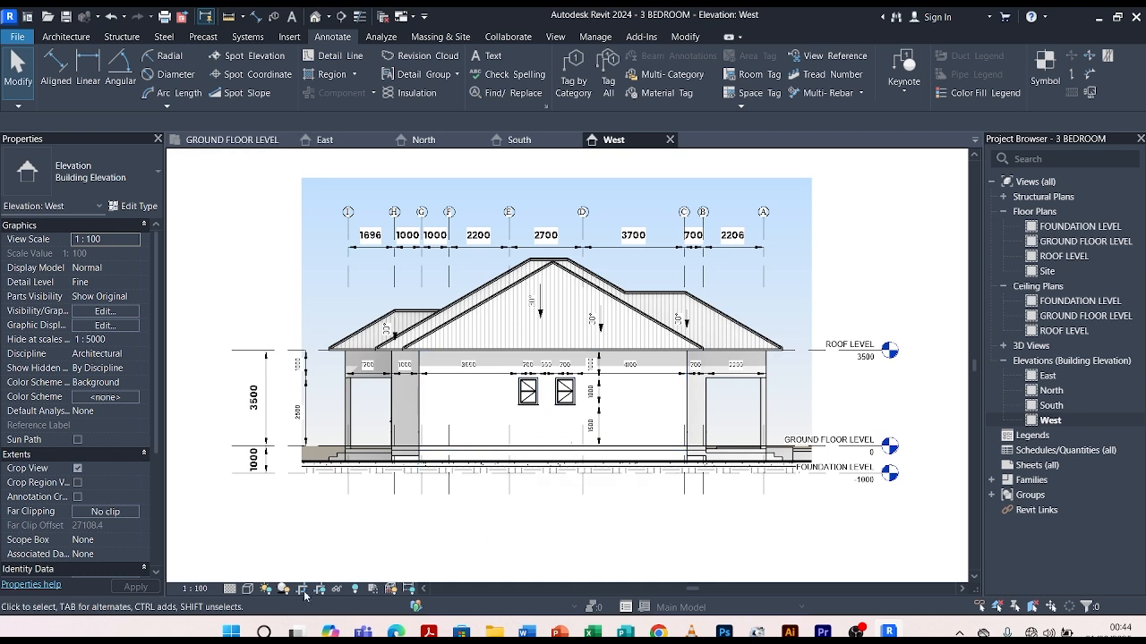
# Preview the west elevation in the Shaded visual style and set its visual style to Realistic.
pyautogui.click(250, 591)
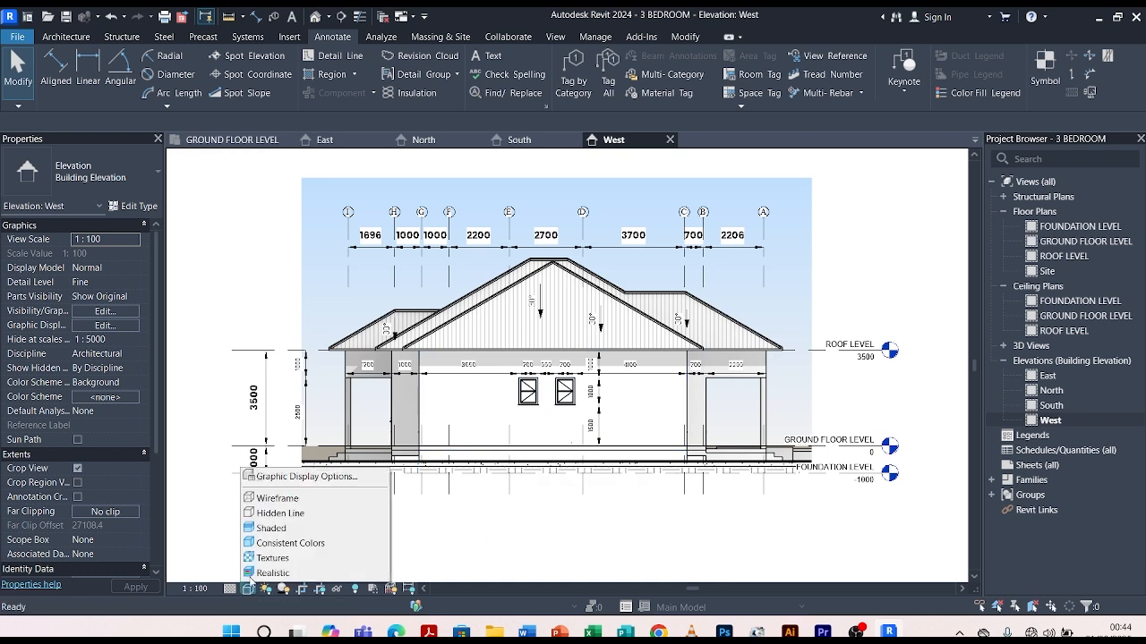
pyautogui.click(269, 532)
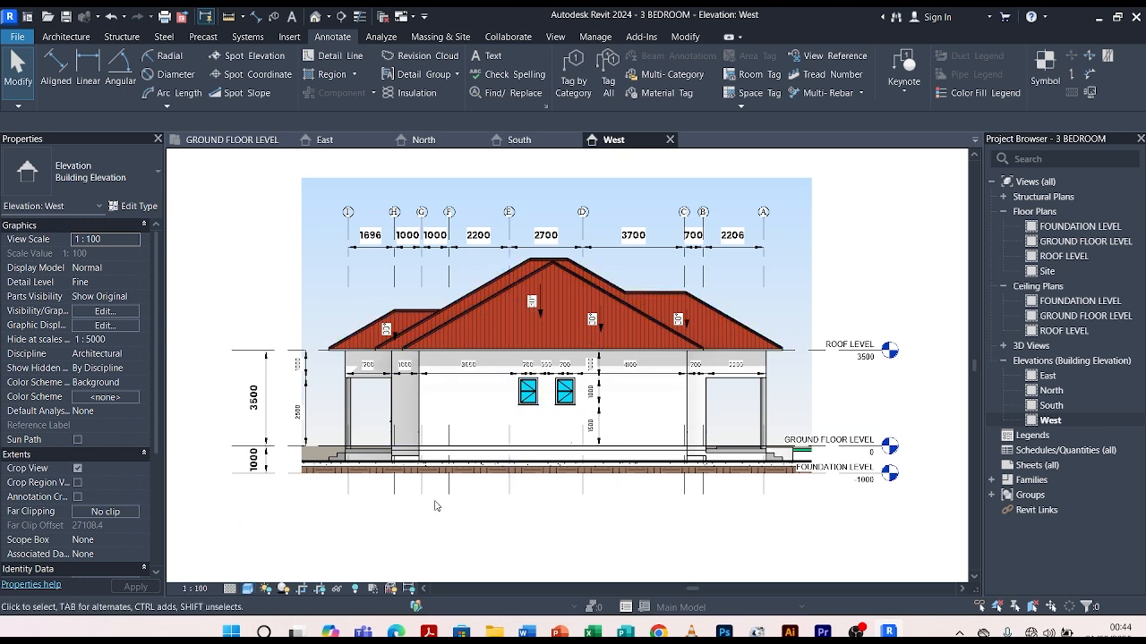
pyautogui.click(250, 591)
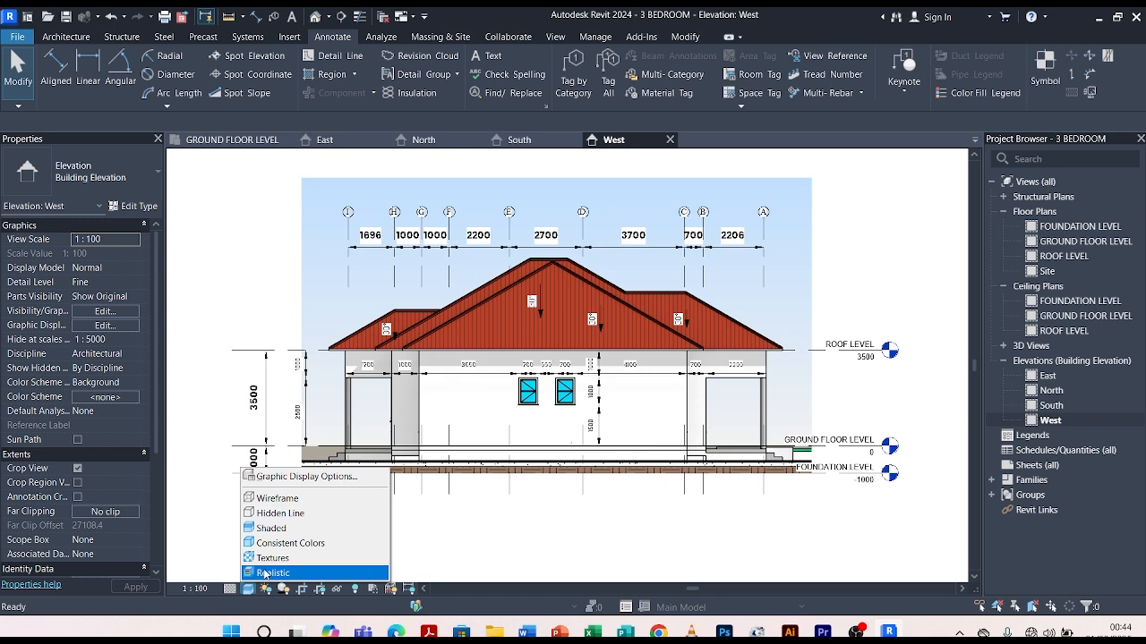
pyautogui.click(265, 573)
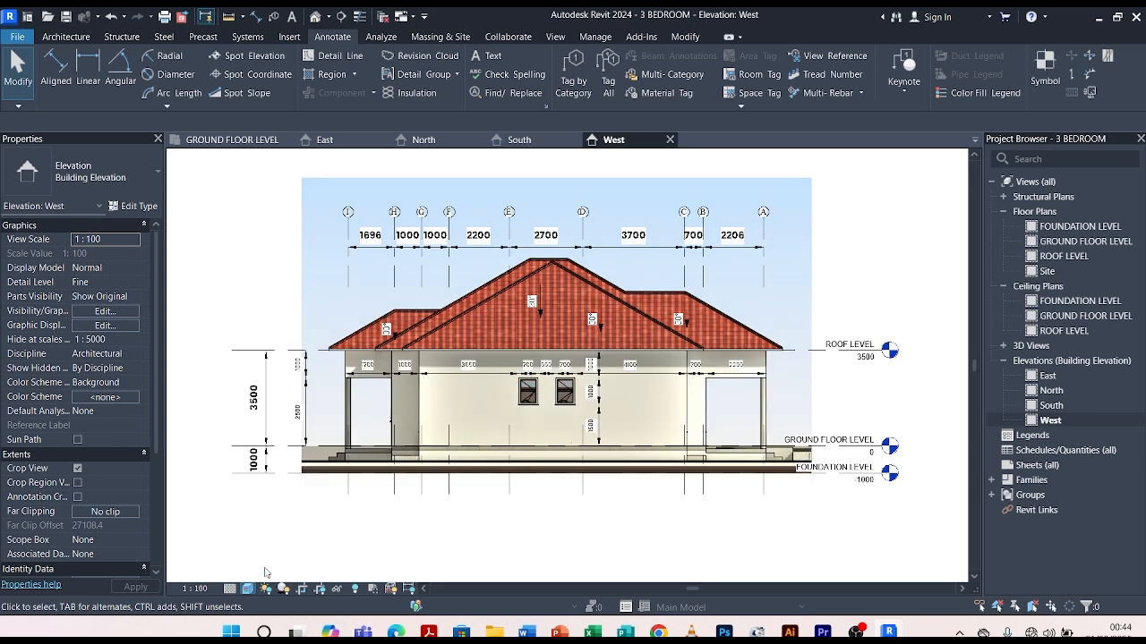
pyautogui.scroll(1, 358, 551)
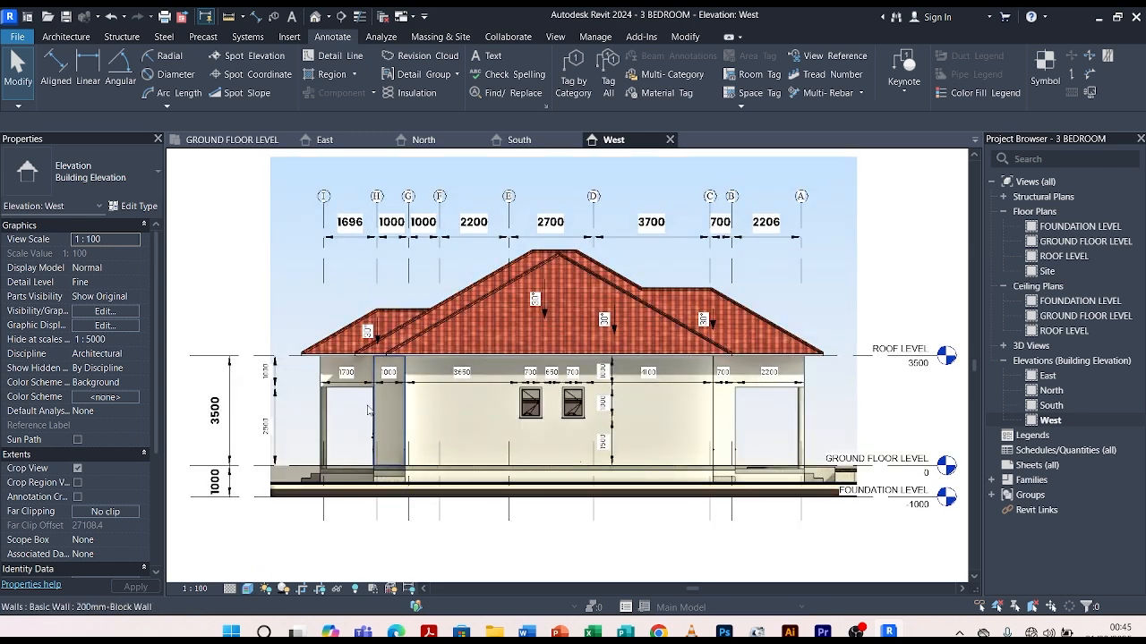
pyautogui.scroll(2, 344, 376)
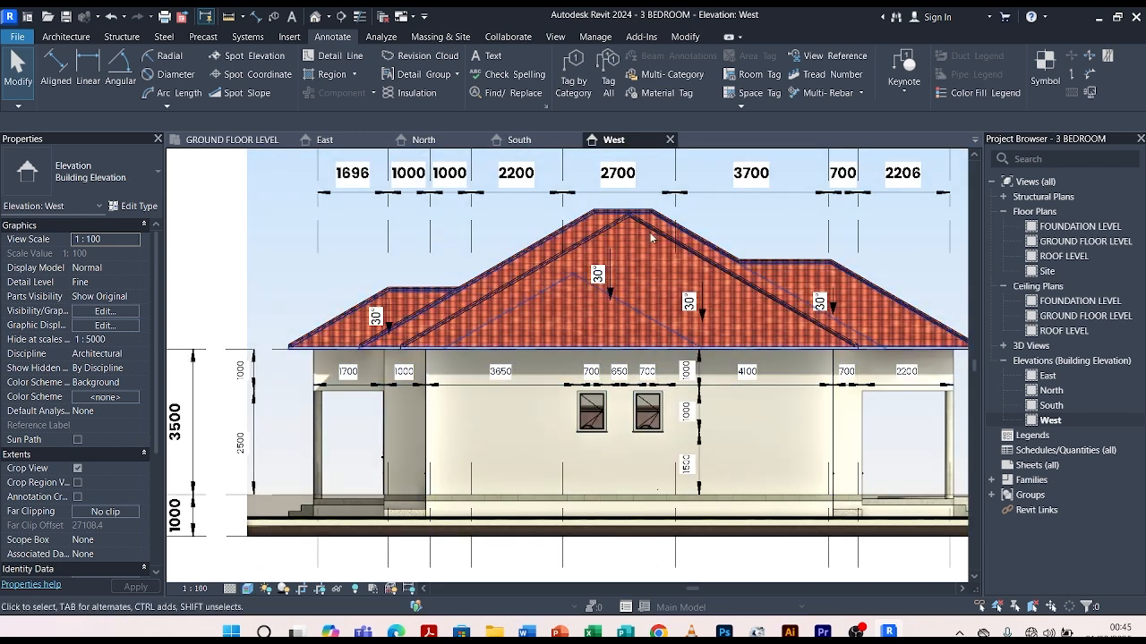
pyautogui.scroll(-1, 506, 302)
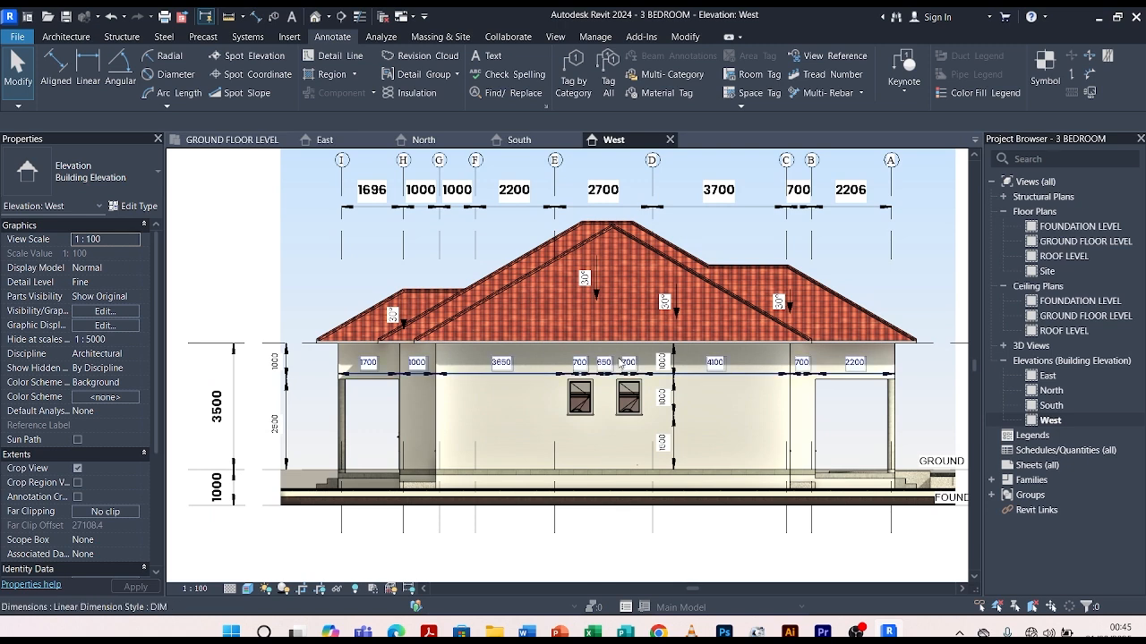
pyautogui.scroll(-1, 479, 447)
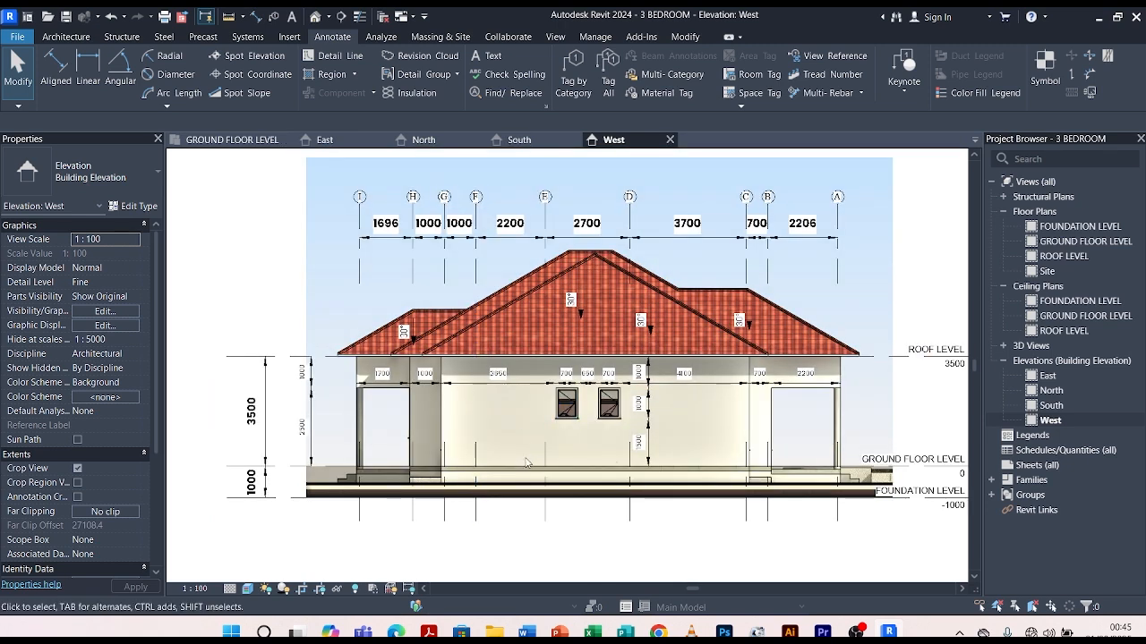
pyautogui.scroll(-2, 526, 461)
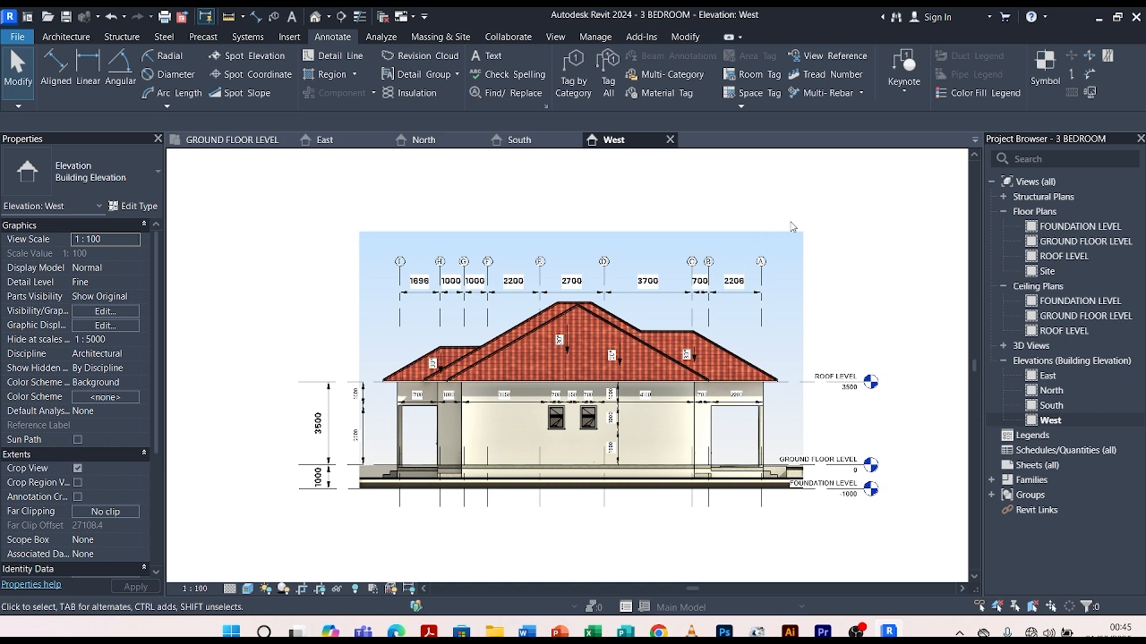